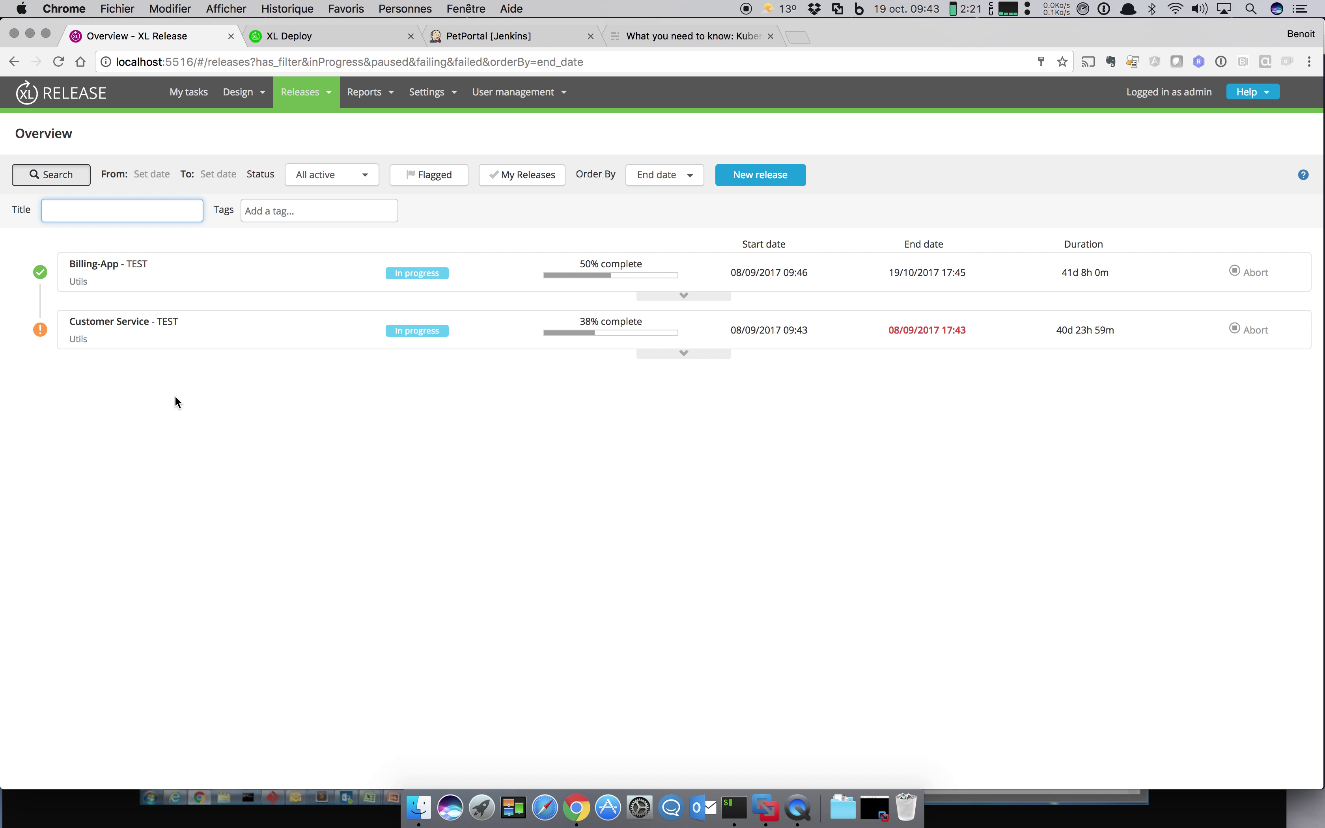
Step: From Design > Folders, create a new empty template called DemoWebApp in the Demos folder
left_click(241, 93)
left_click(252, 129)
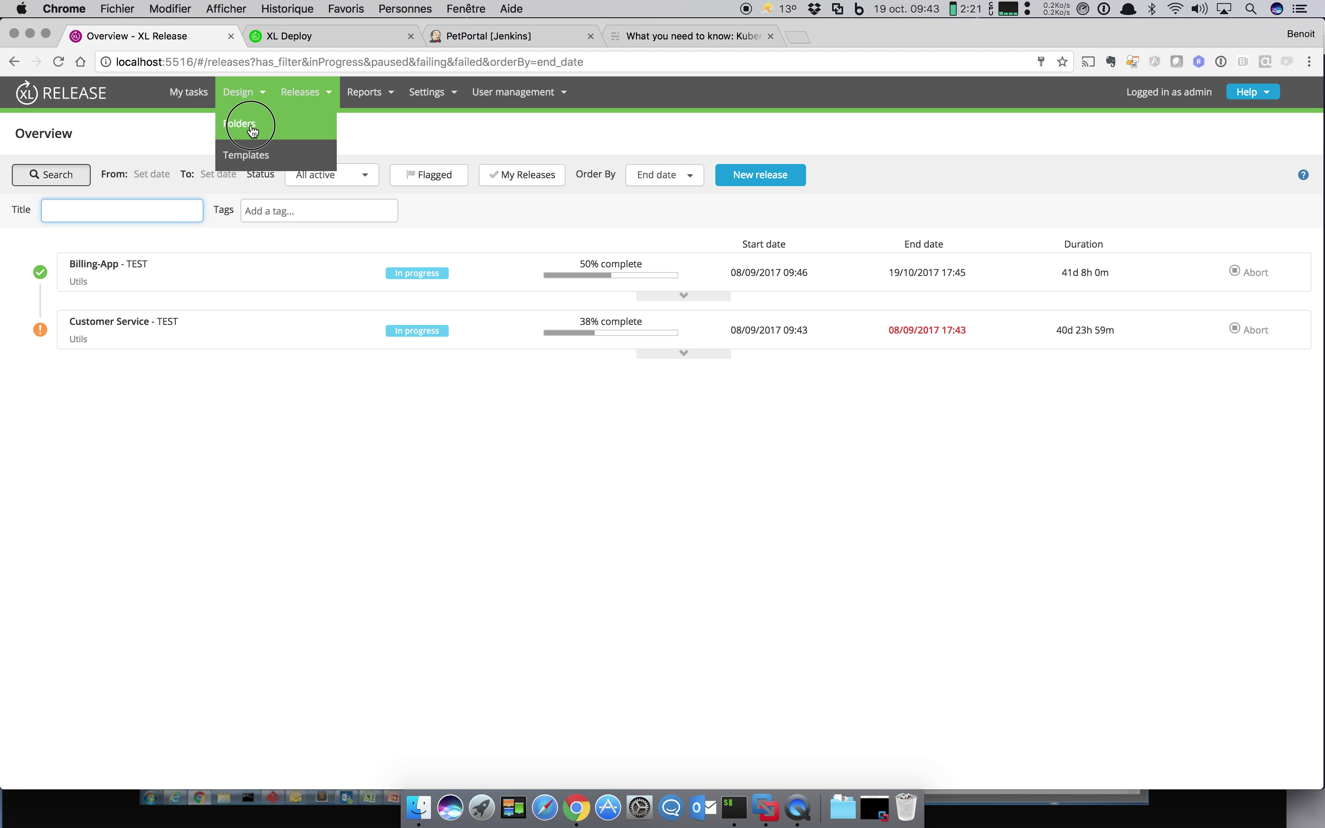
left_click(109, 213)
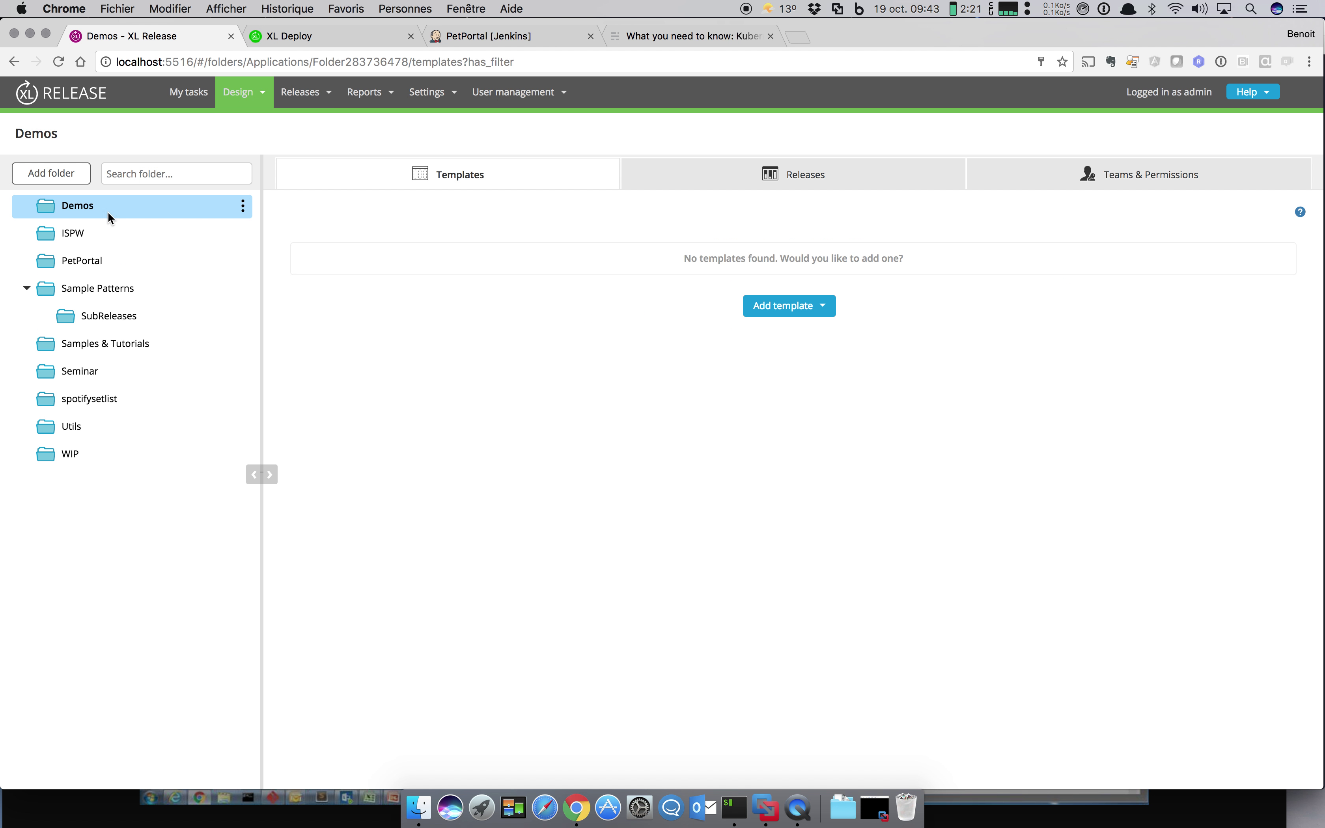
left_click(821, 306)
left_click(814, 333)
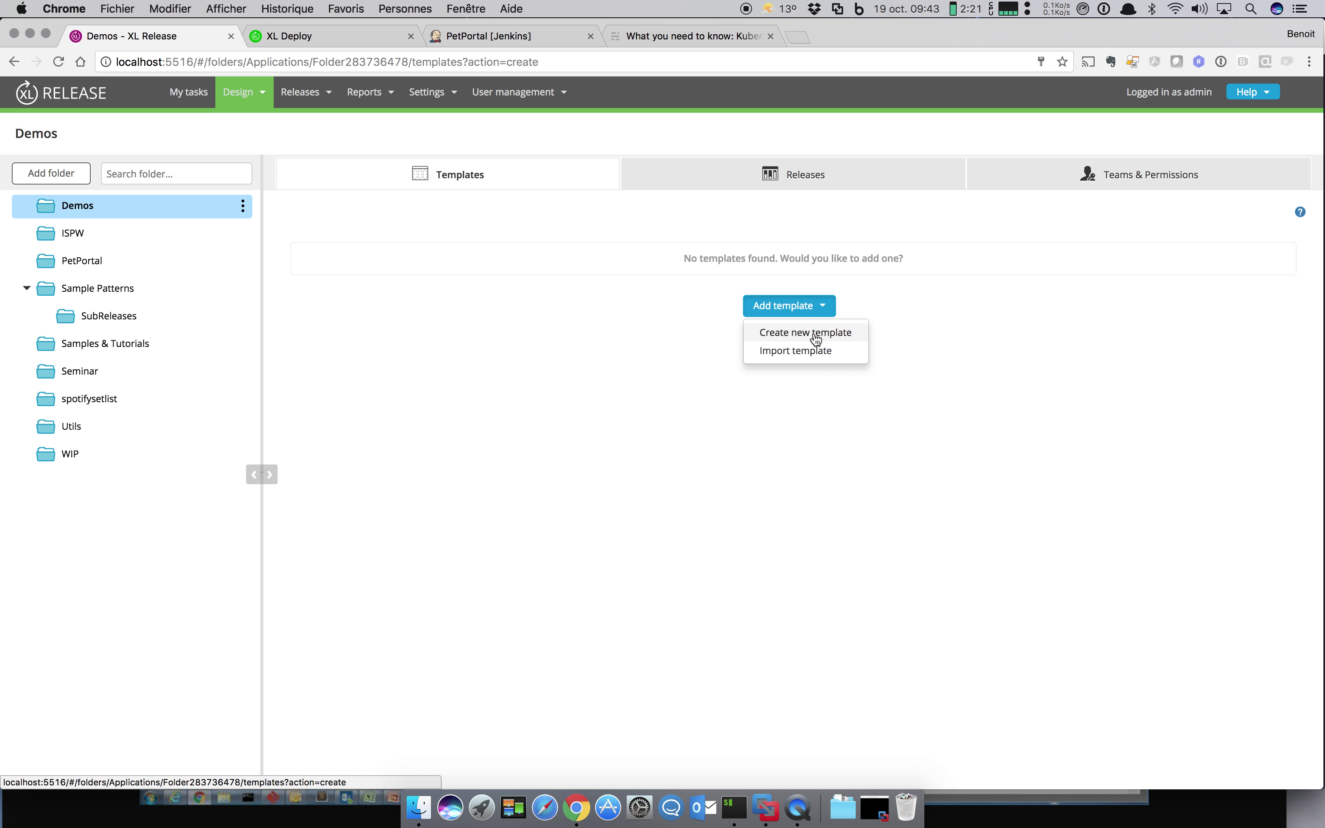
type("D")
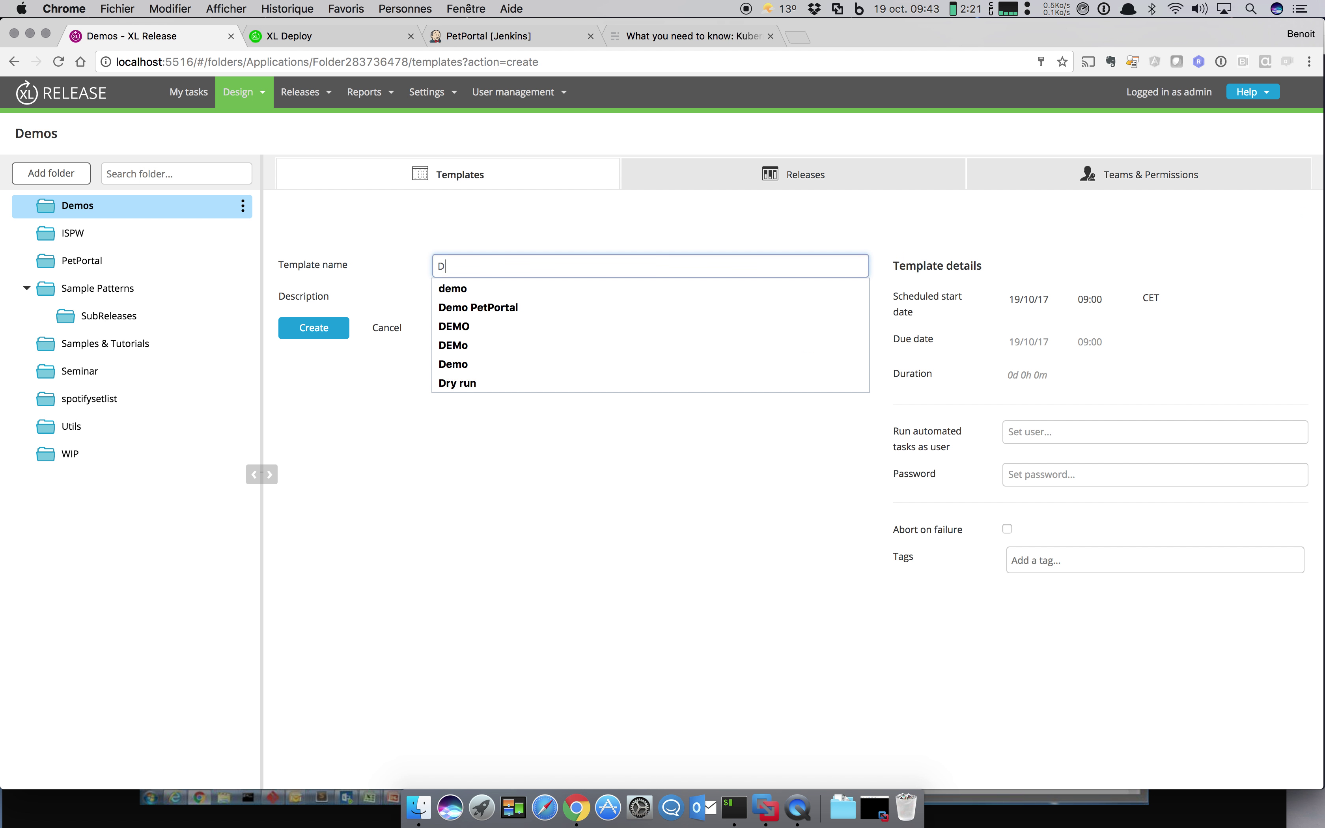
type("emoWebAp")
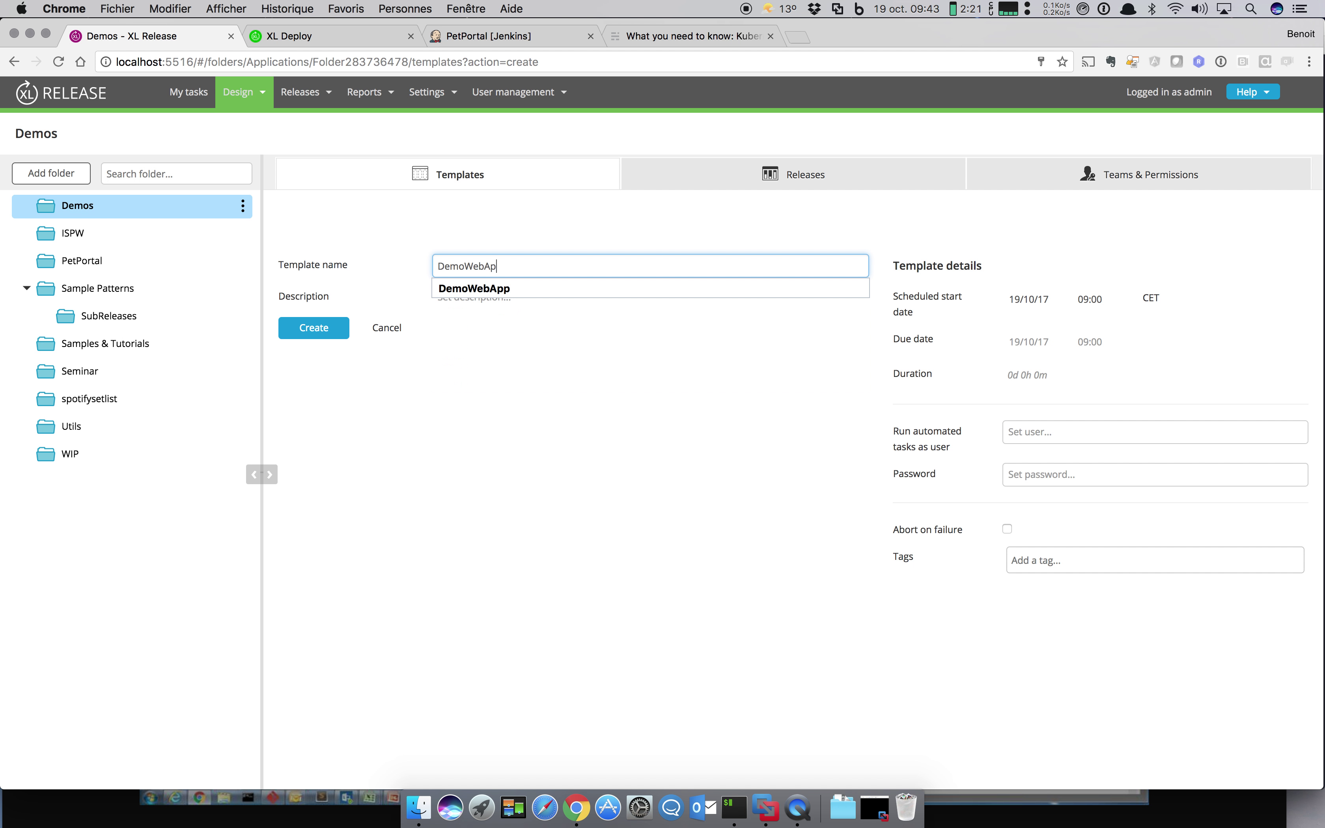
type("p")
left_click(314, 328)
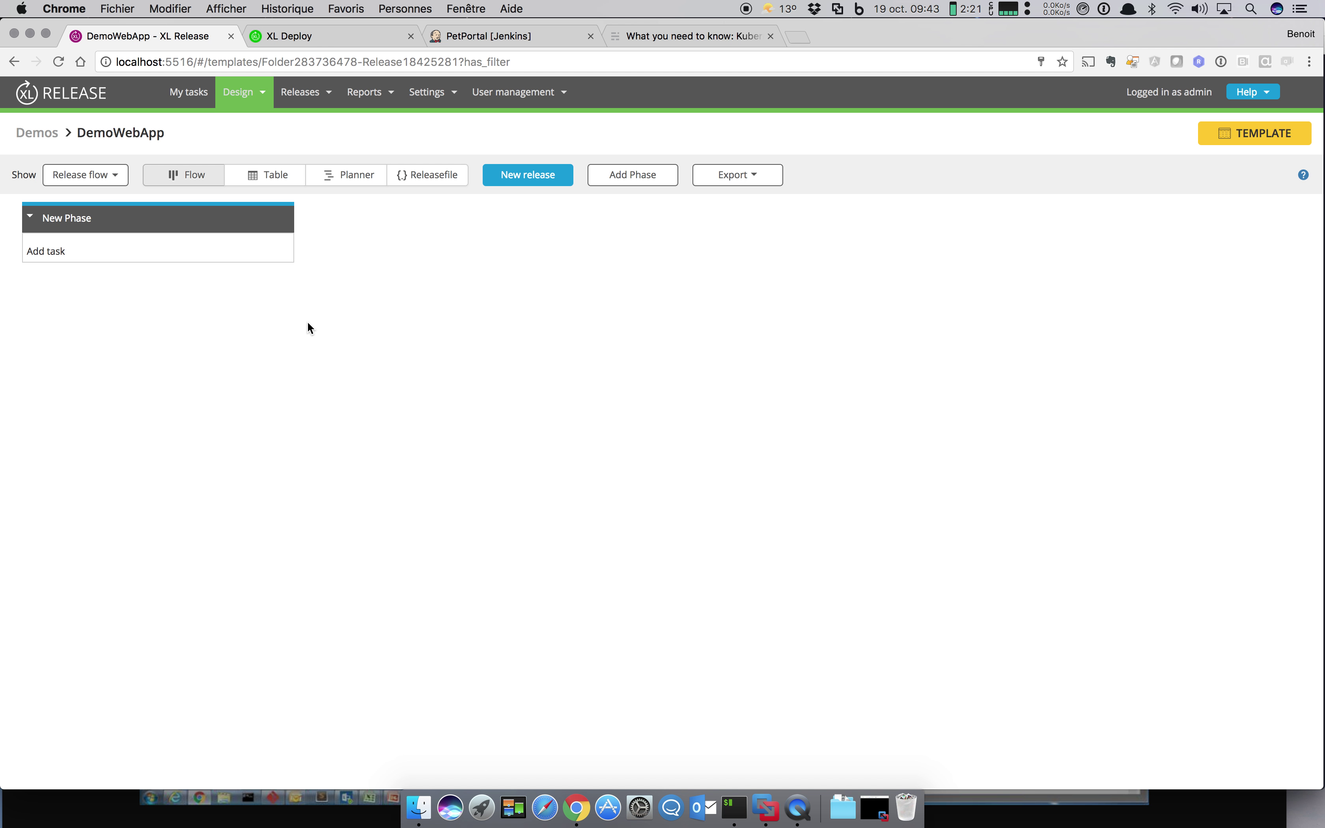
Step: Rename the first phase BUILD and add two more phases named TEST and RUN
left_click(128, 220)
type("B")
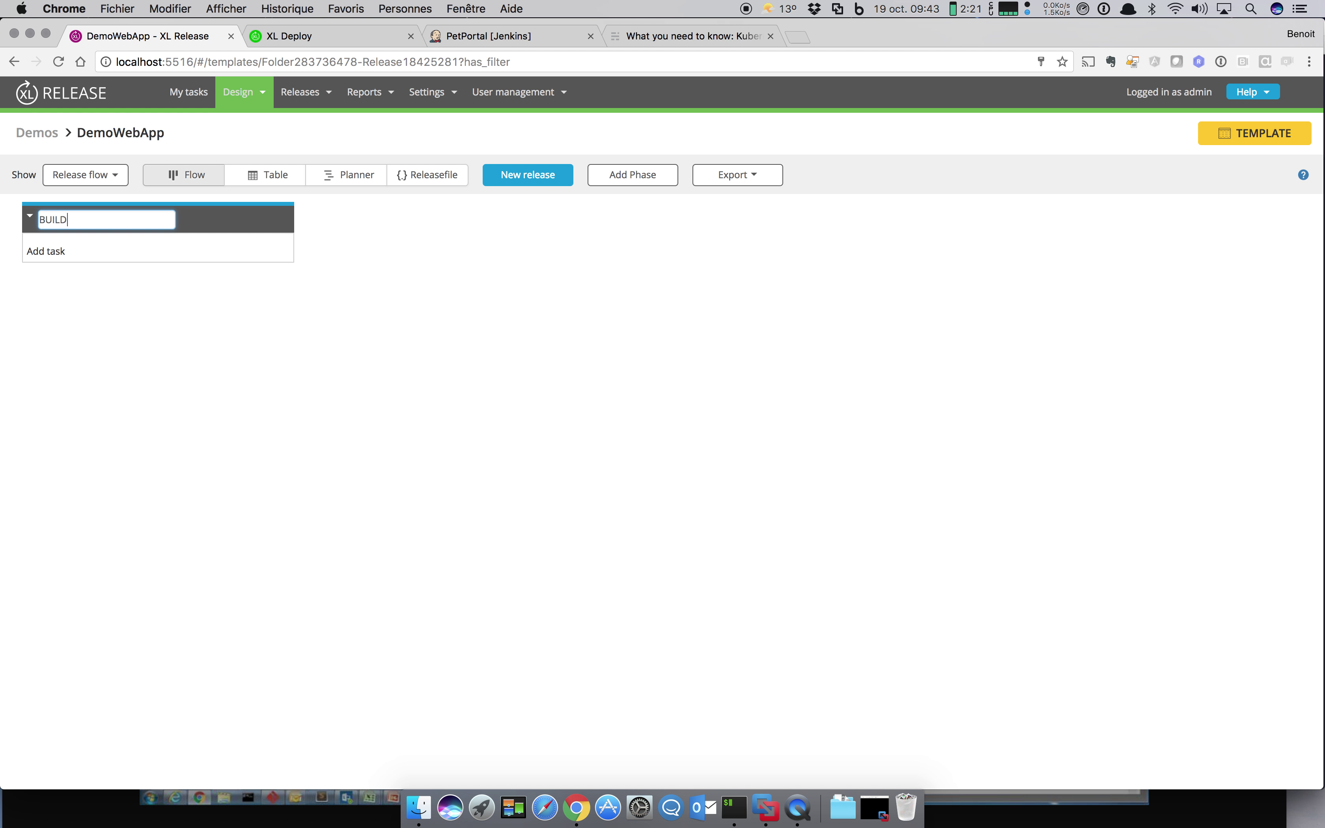
type("UILD")
key("Return")
left_click(629, 176)
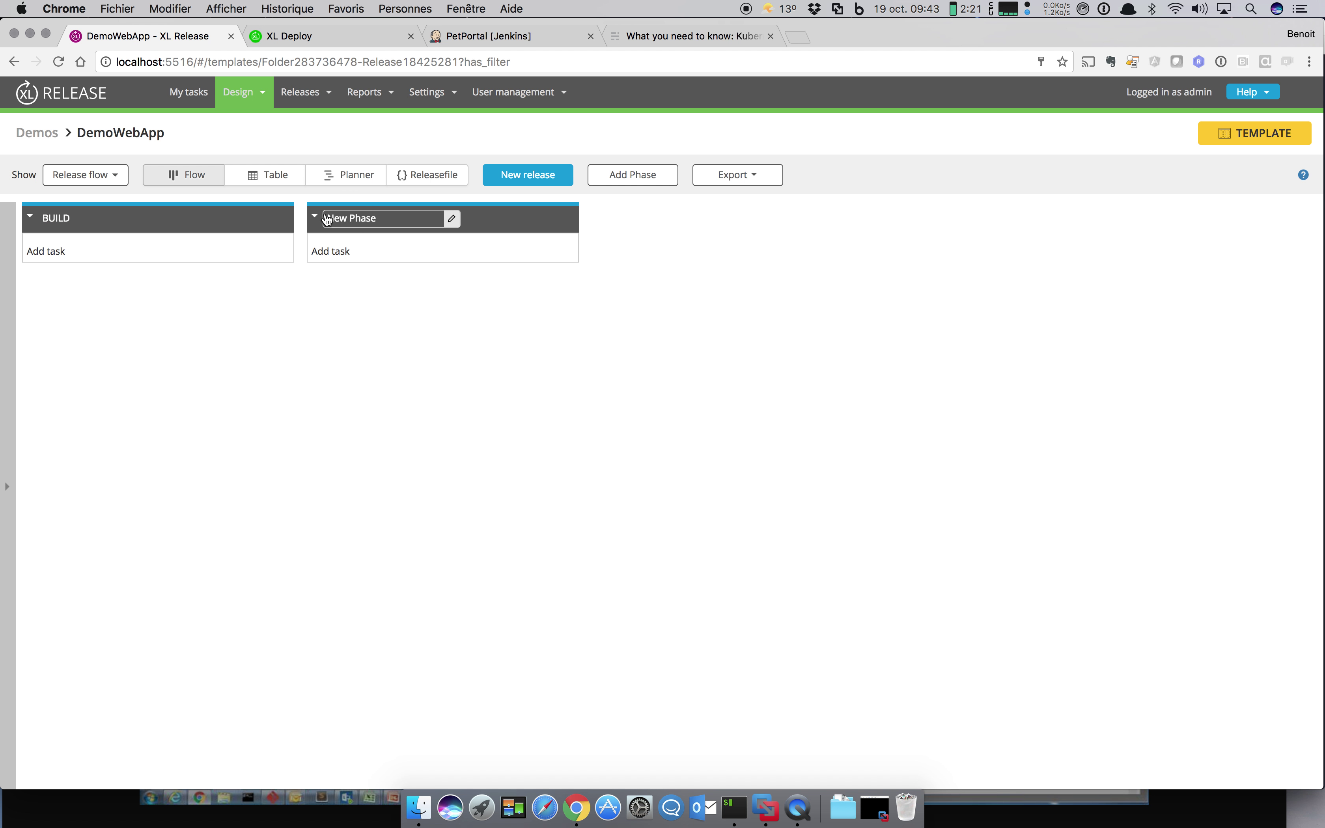
left_click(327, 220)
type("TET")
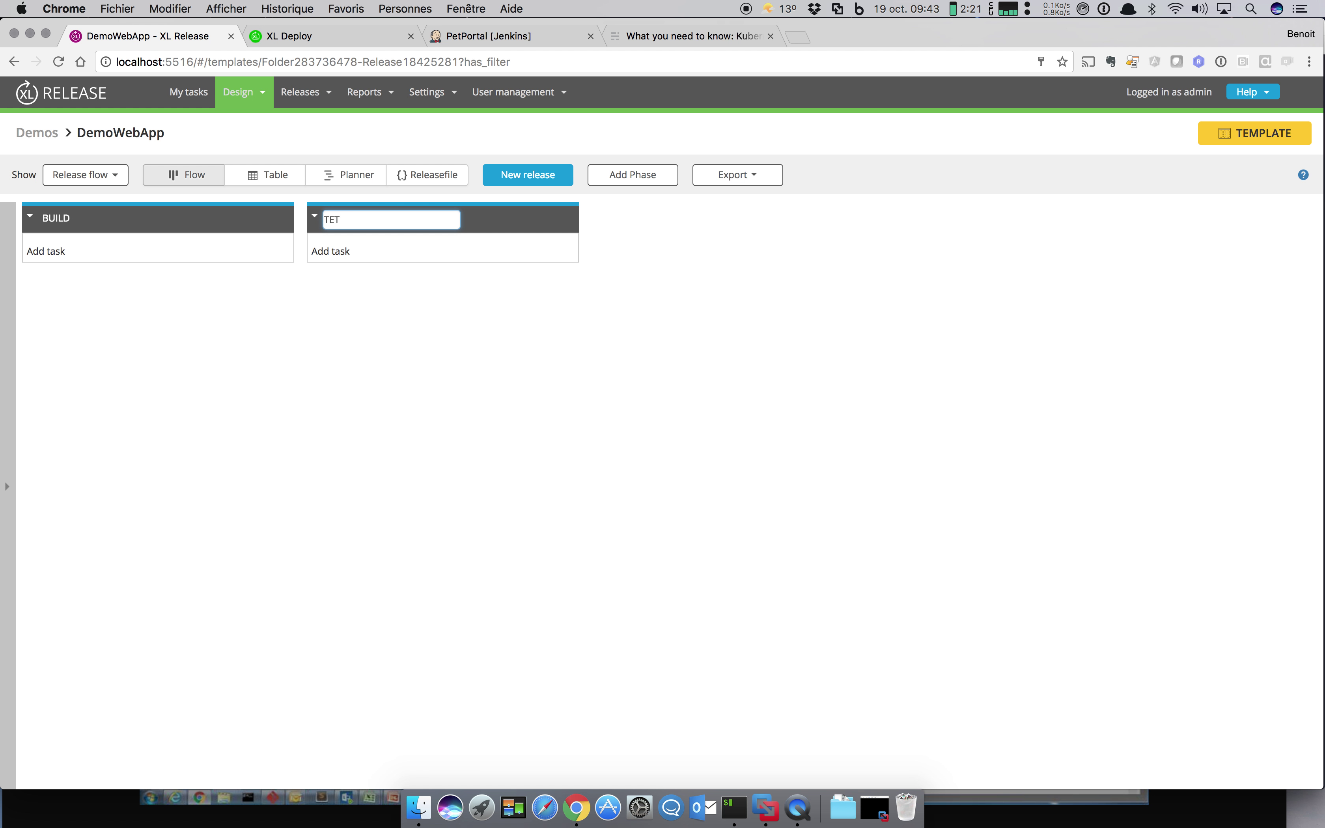
key("Return")
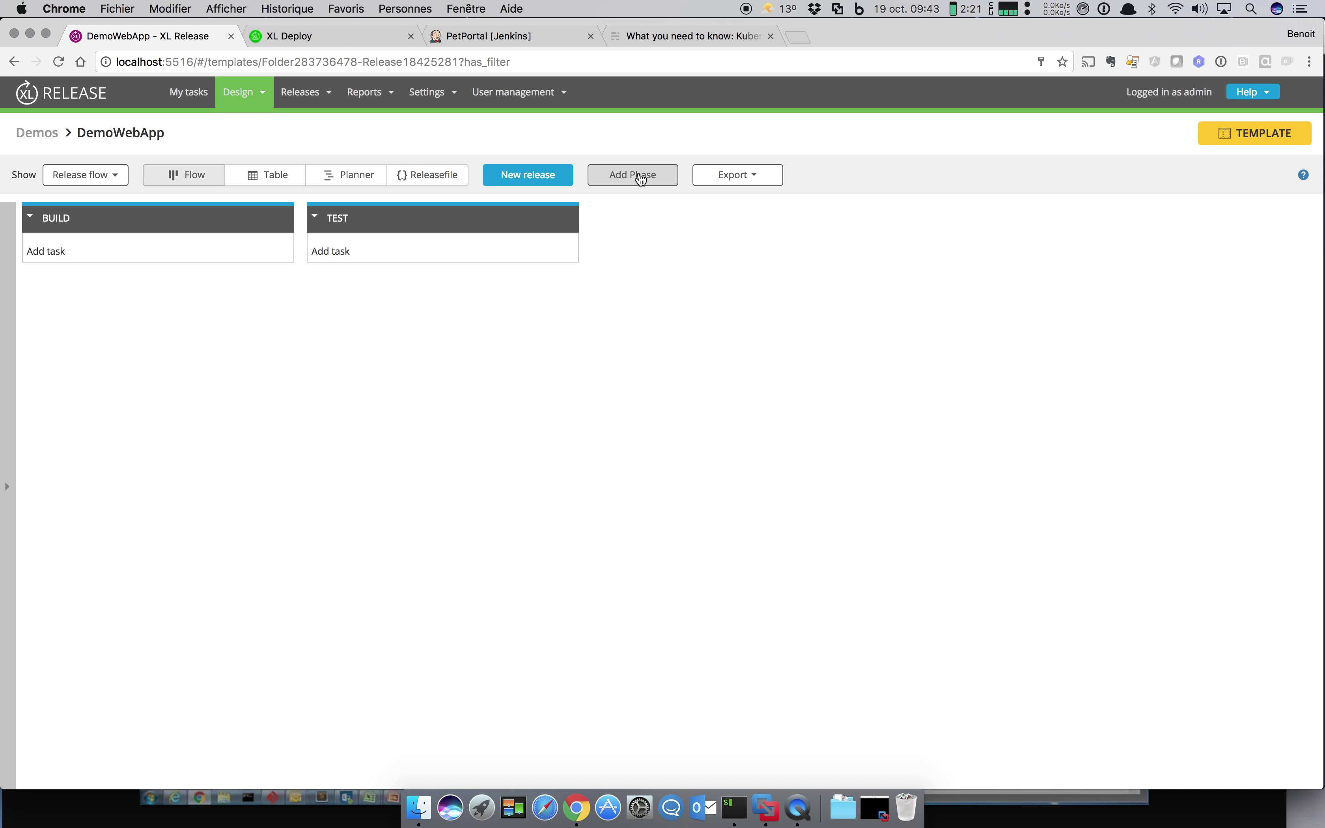
left_click(633, 175)
left_click(635, 220)
type("RUN")
key("Return")
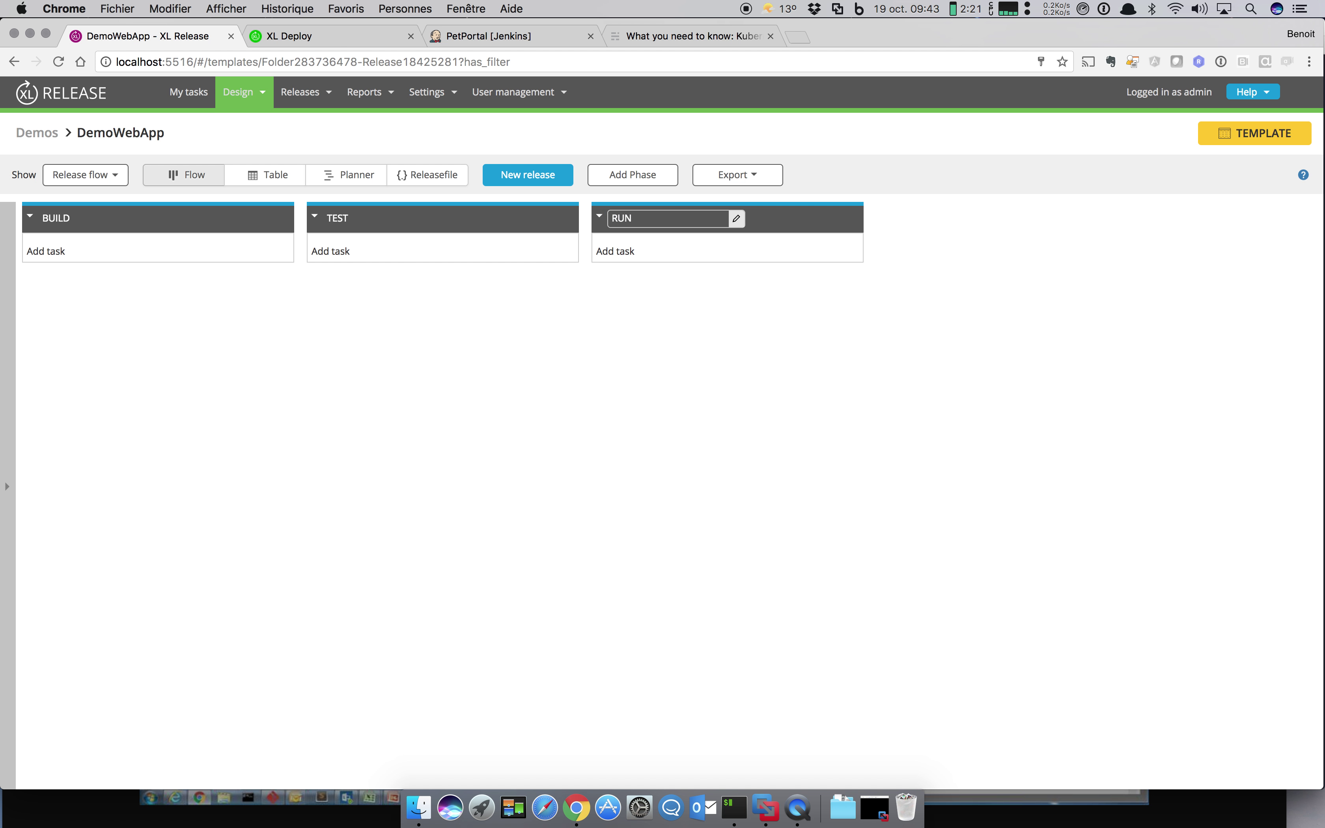
Step: Colour the RUN phase green and the TEST phase orange
left_click(813, 219)
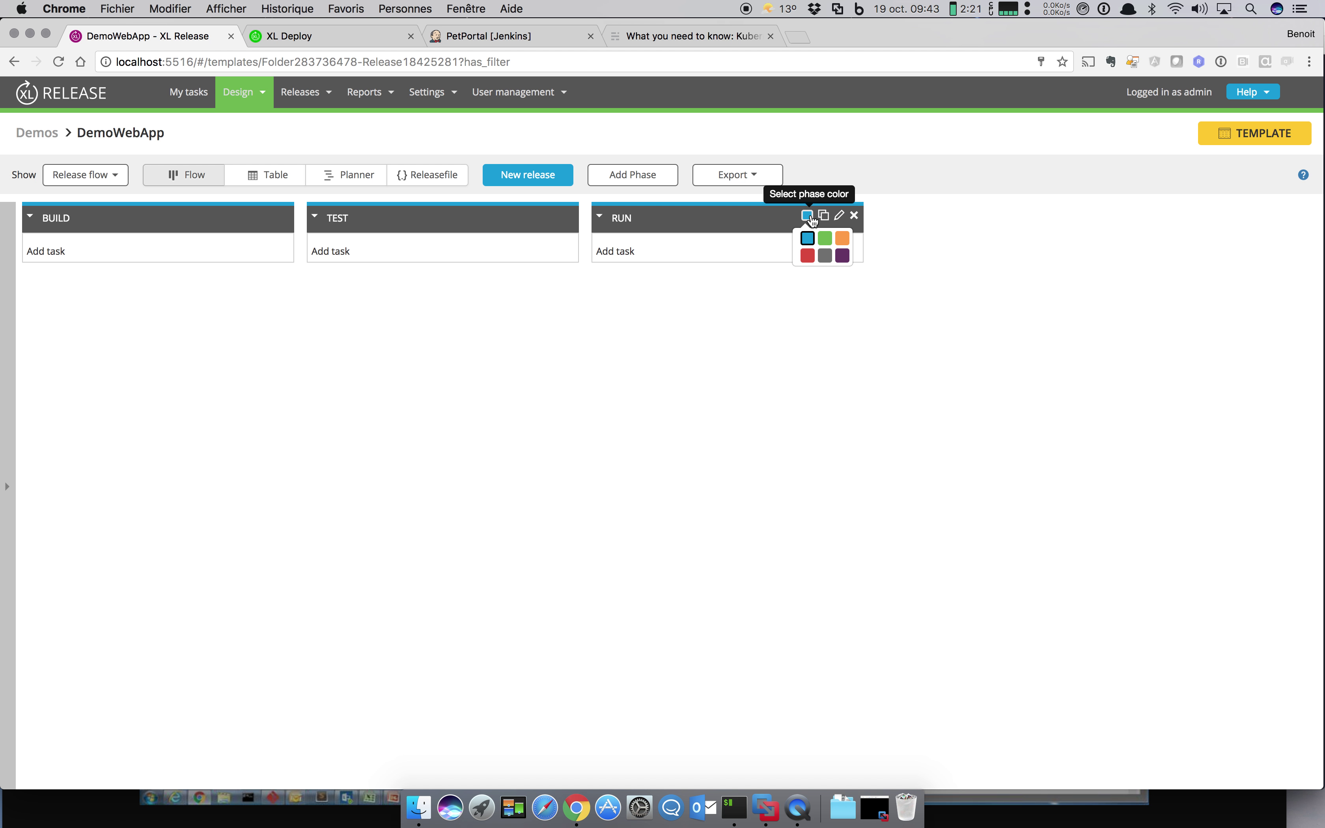
left_click(832, 250)
left_click(522, 217)
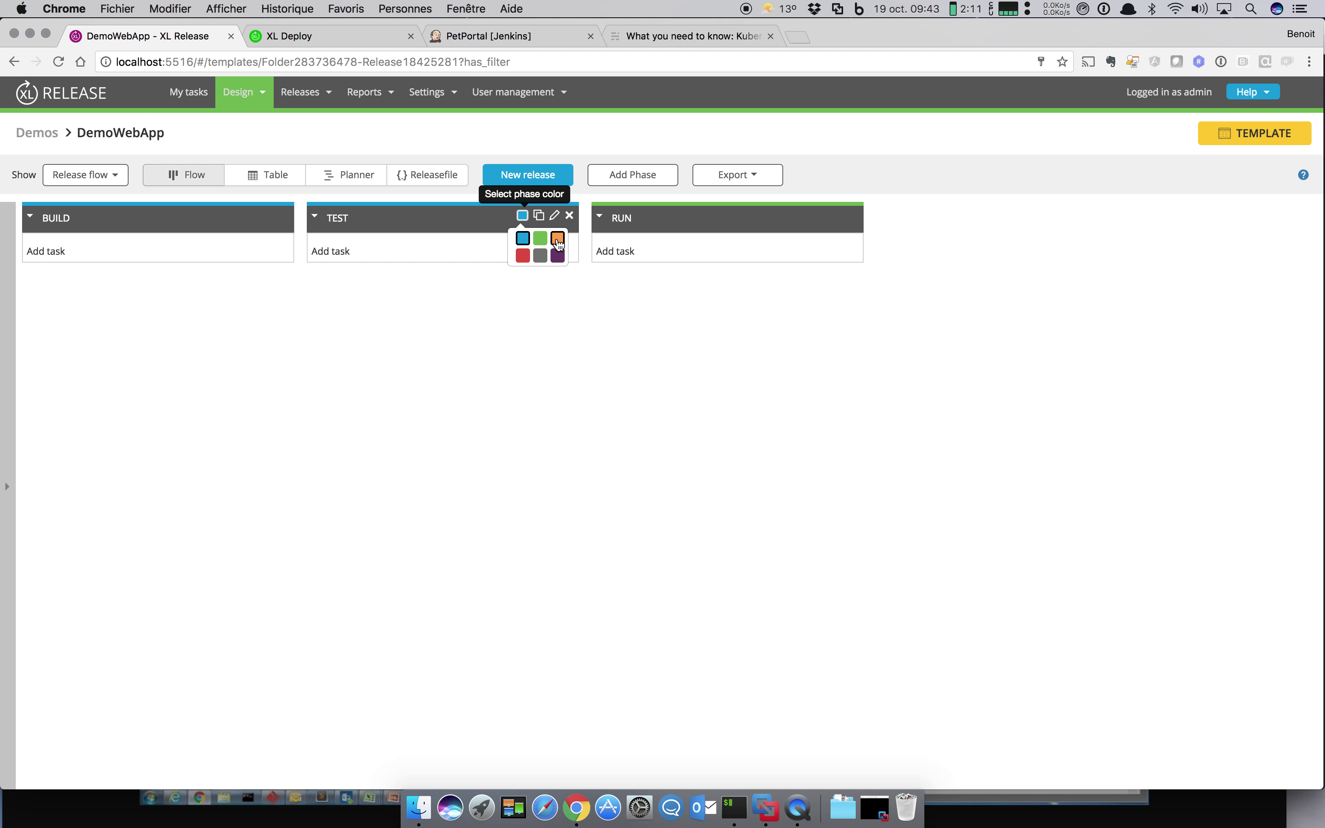
left_click(557, 247)
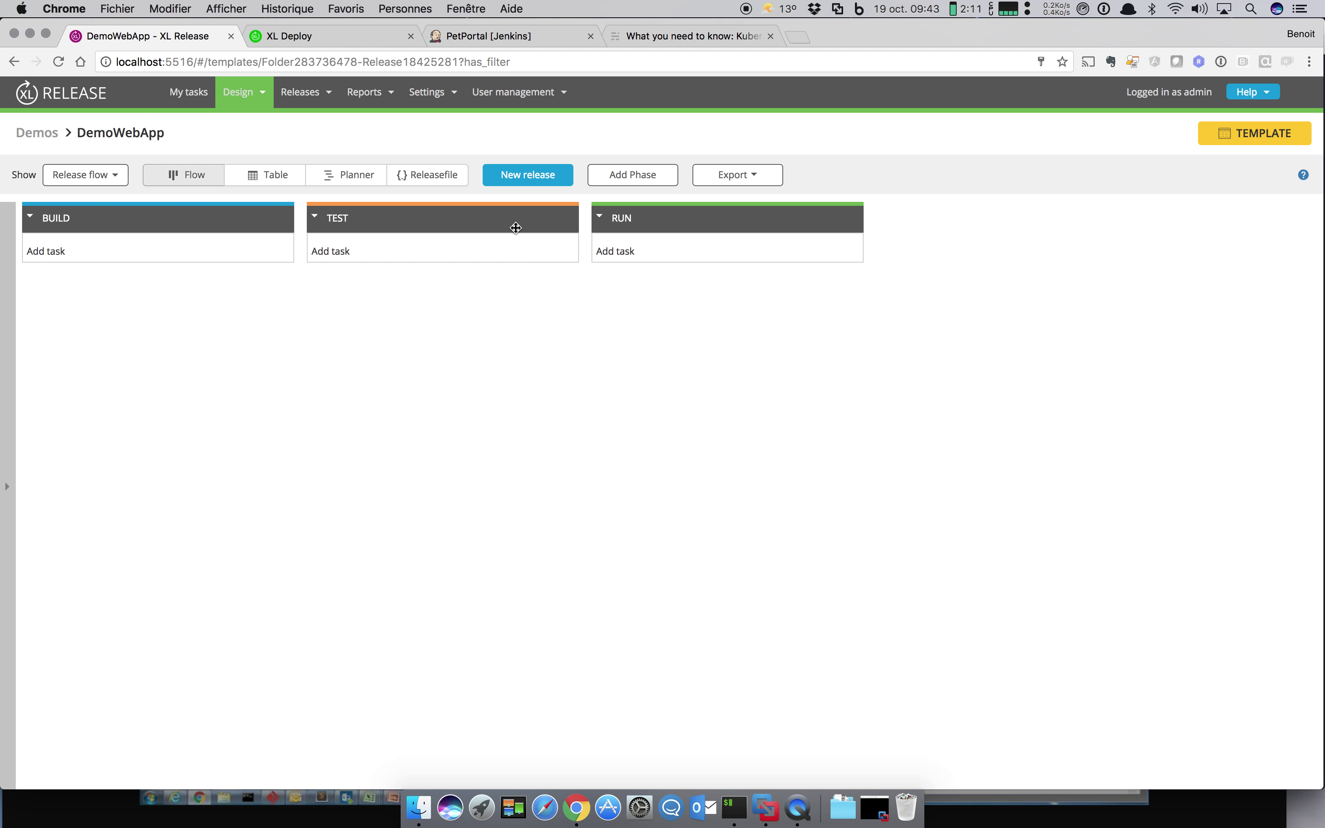
left_click(57, 252)
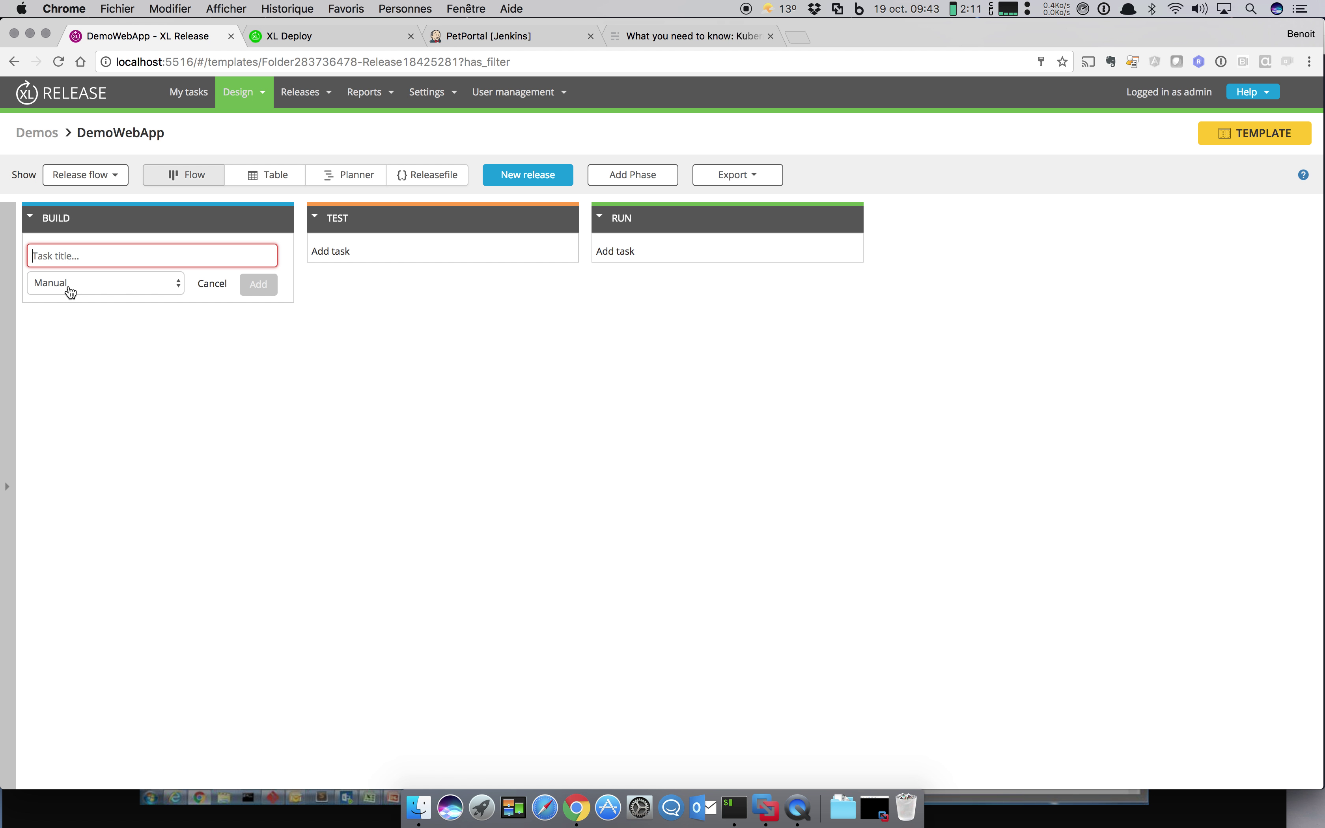
Step: Add BUILD tasks 'Lancer le build de l'appli' and 'Deploiement de la version ${v}'
type("Lancer le ")
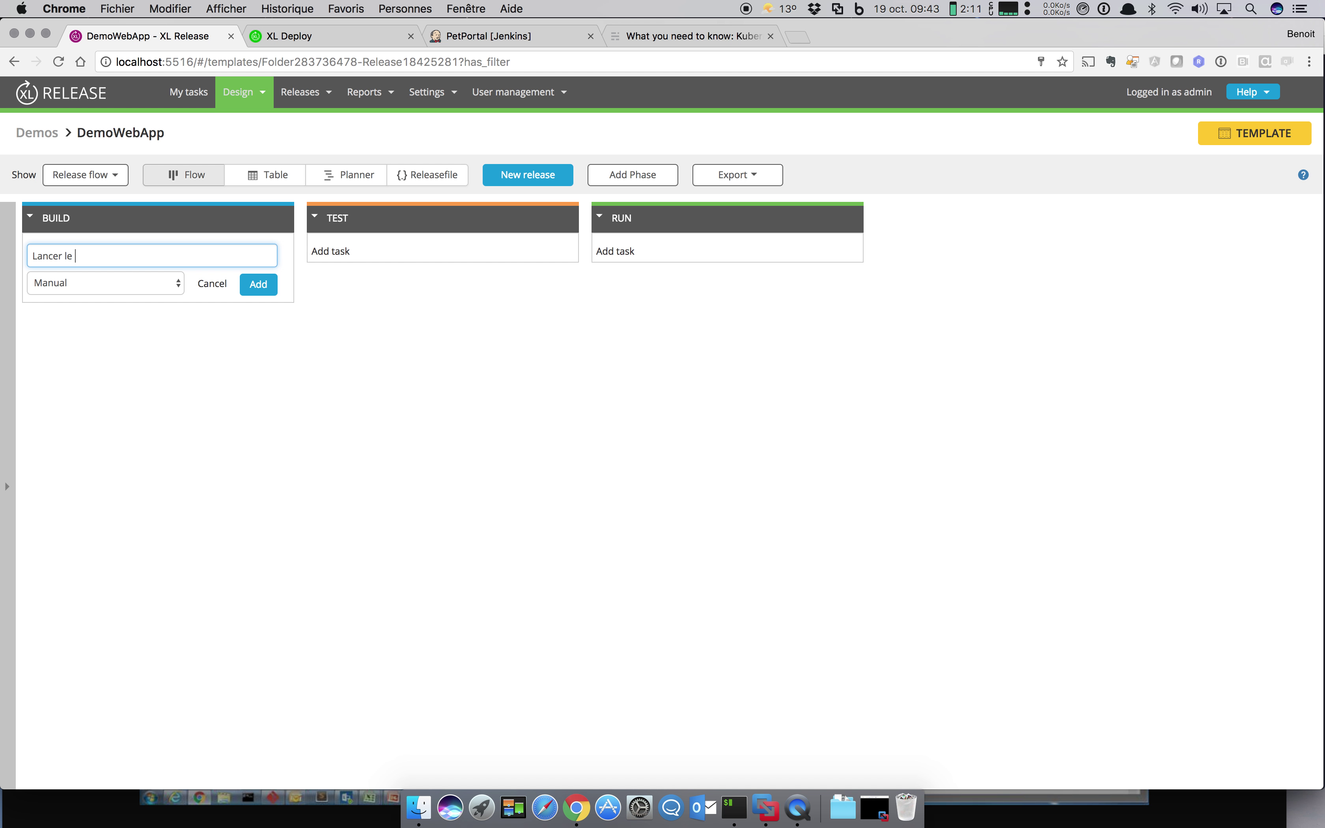
type("build de l'application ${app} en version ${v")
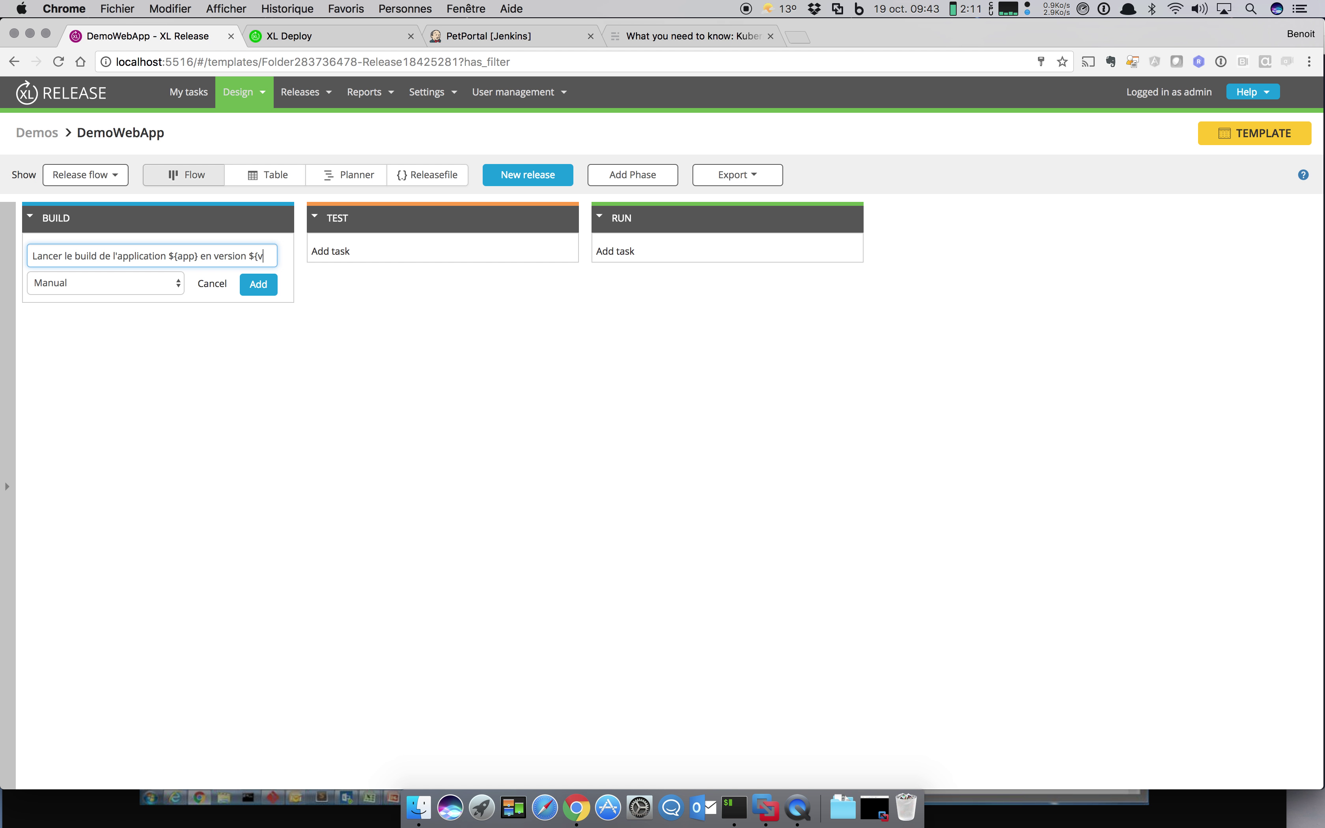
key("shift+Left")
key("shift+Left")
key("shift+Left")
key("shift+Left")
key("shift+Left")
key("shift+Left")
key("shift+Left")
key("shift+Left")
key("shift+Left")
key("shift+Left")
key("Return")
type("Depl")
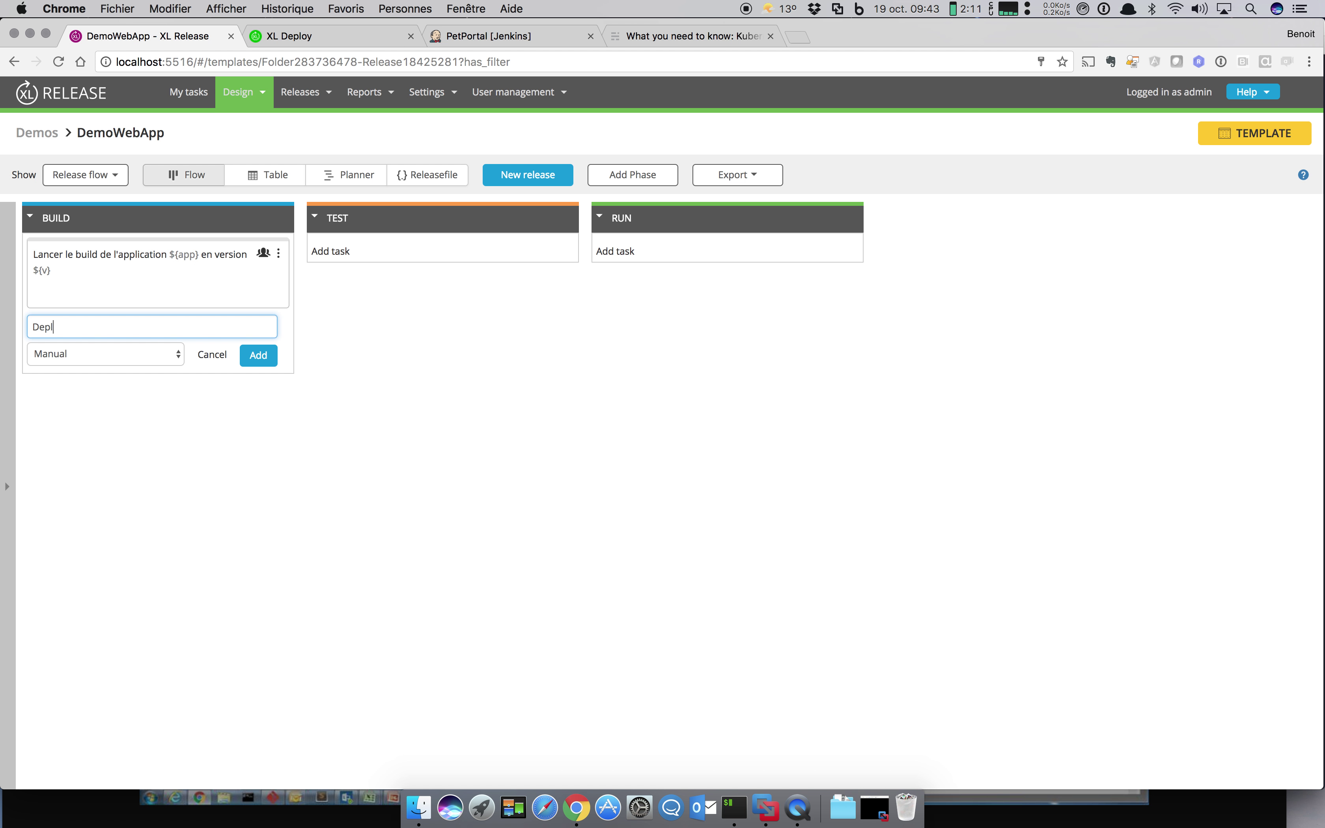
type("oiement de la version ${v}")
key("Return")
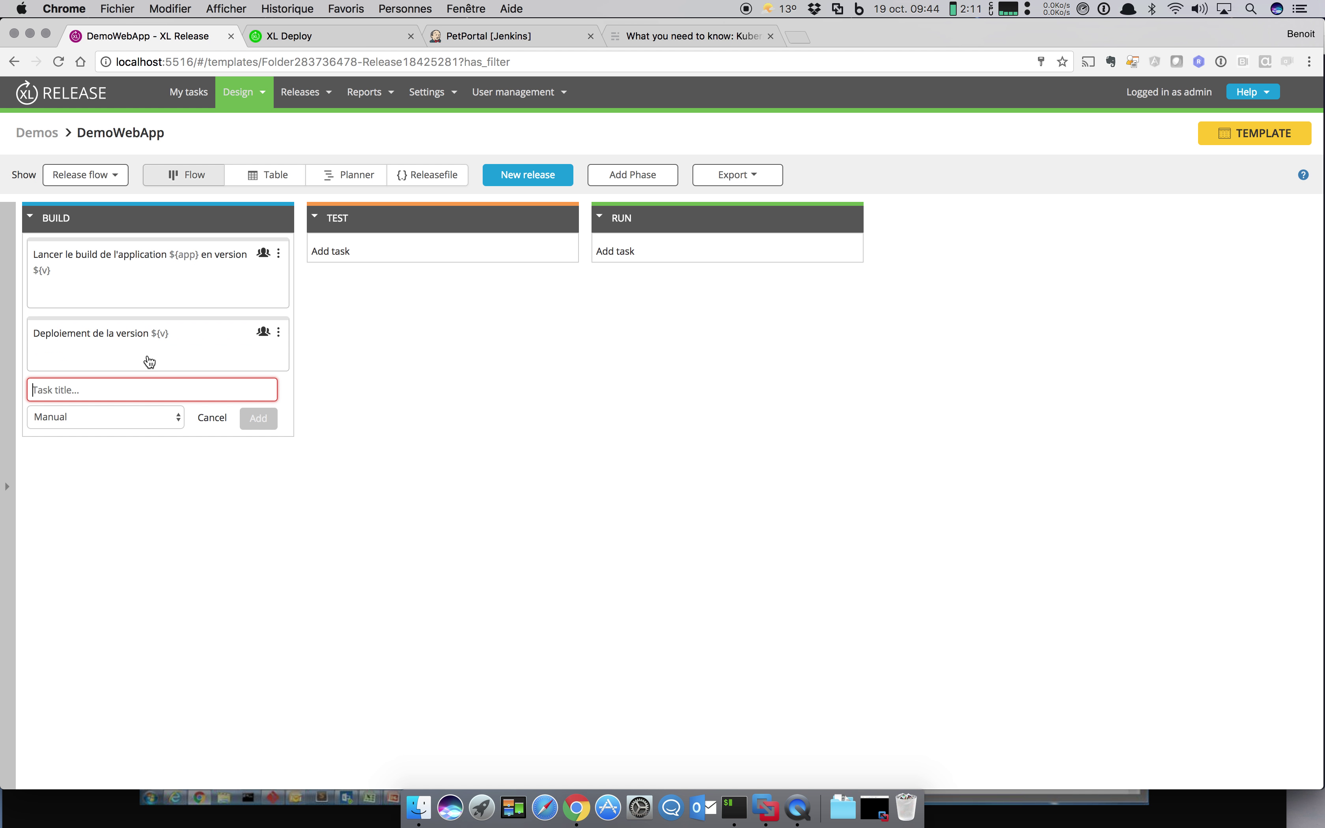
Step: Add a third BUILD task 'Prévenir les OPS que la version ${v} est prete', with accents corrected
type("Preven")
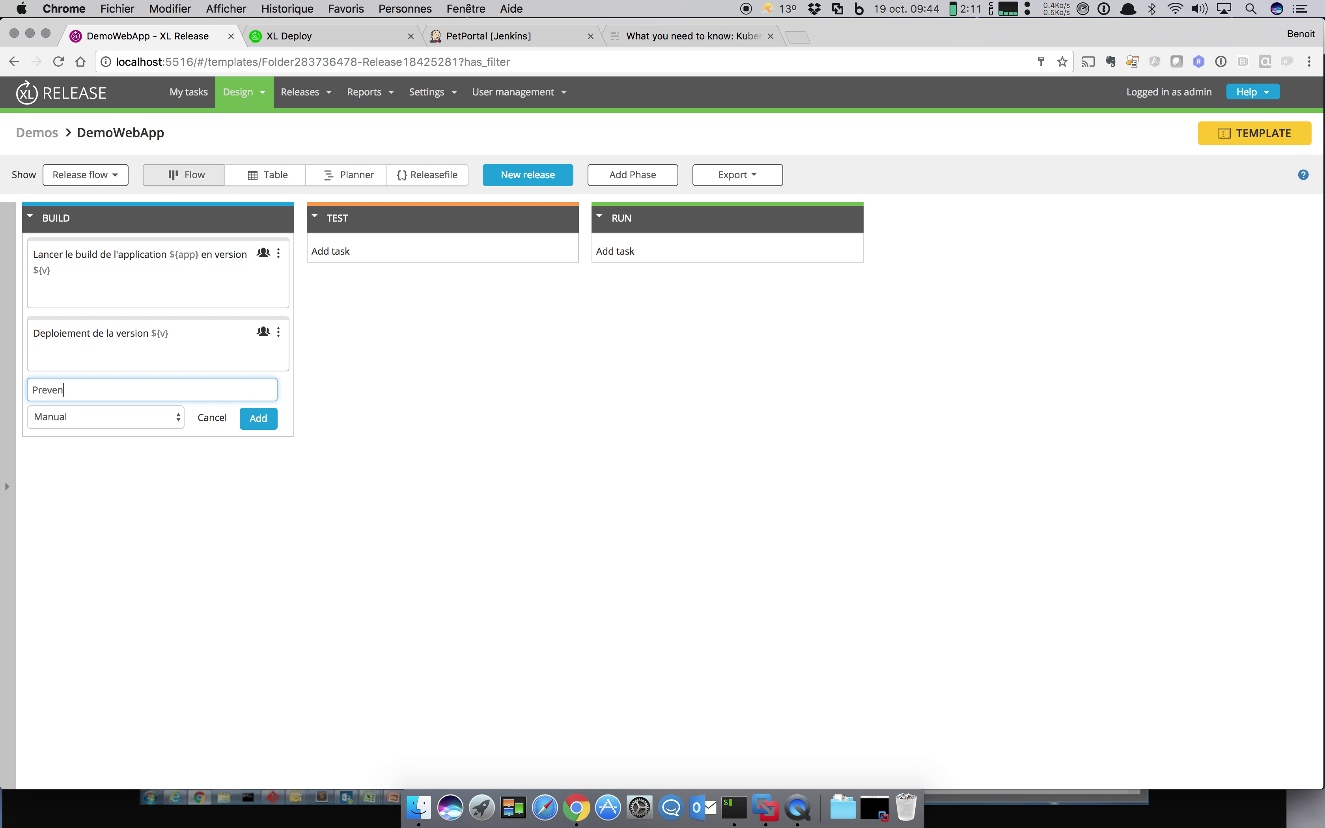
type("ir que la")
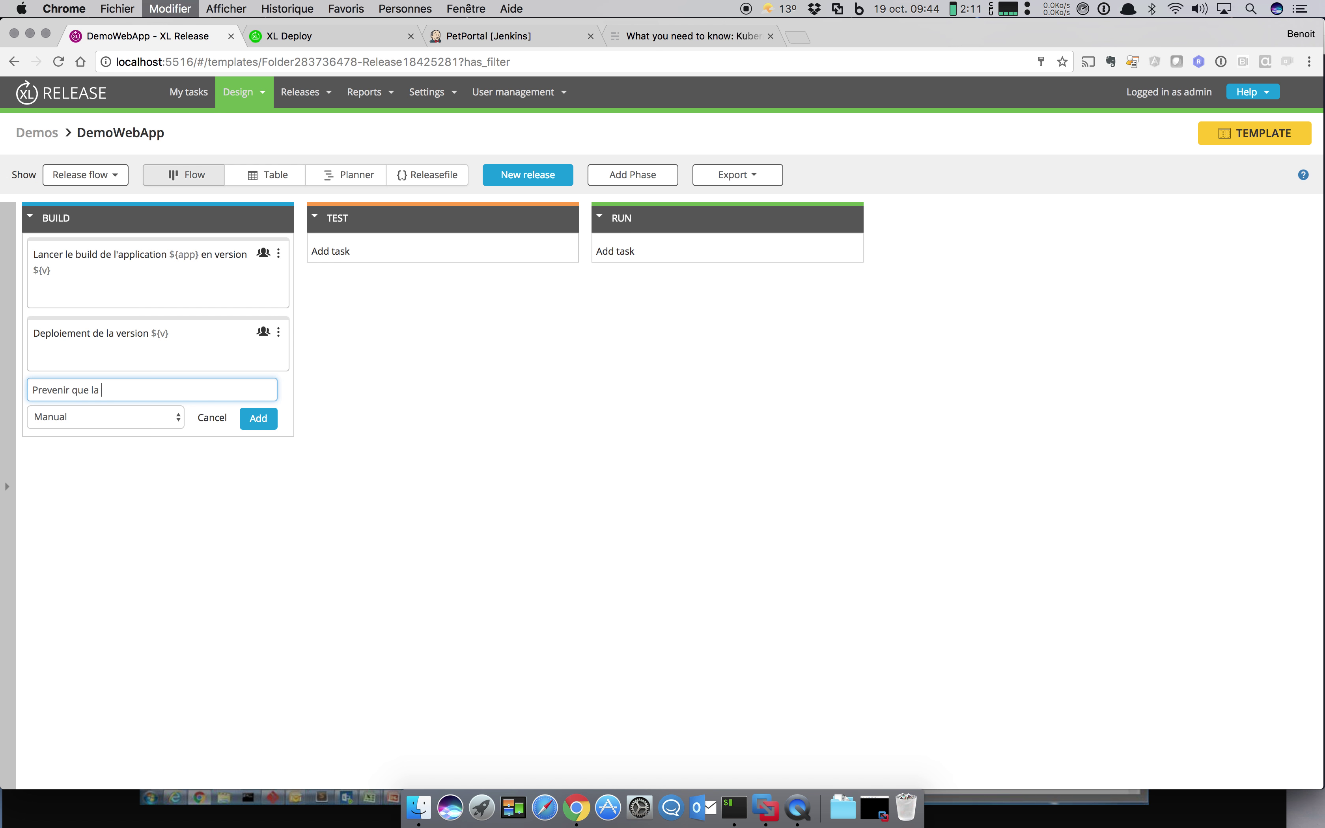
type(" version ${v} est prete")
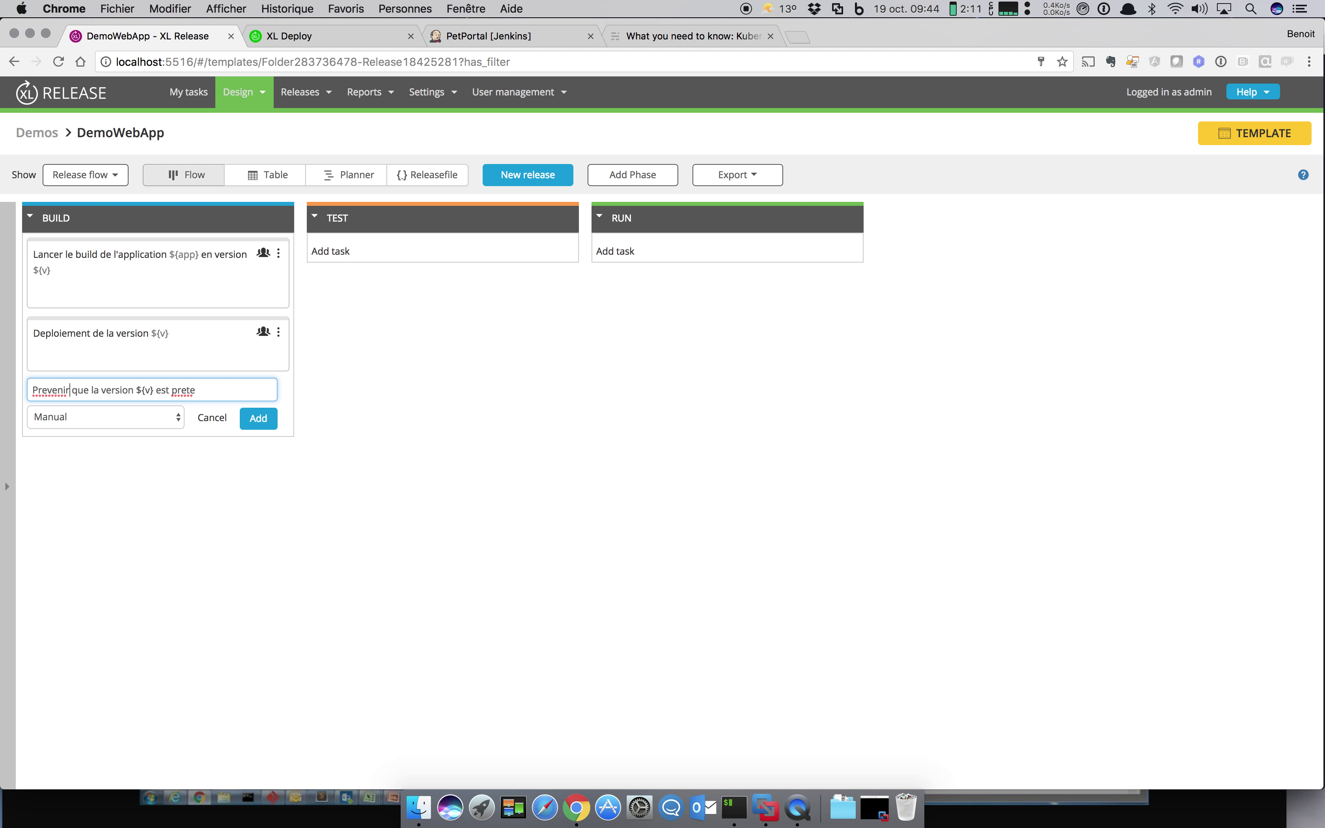
type(" les OPS")
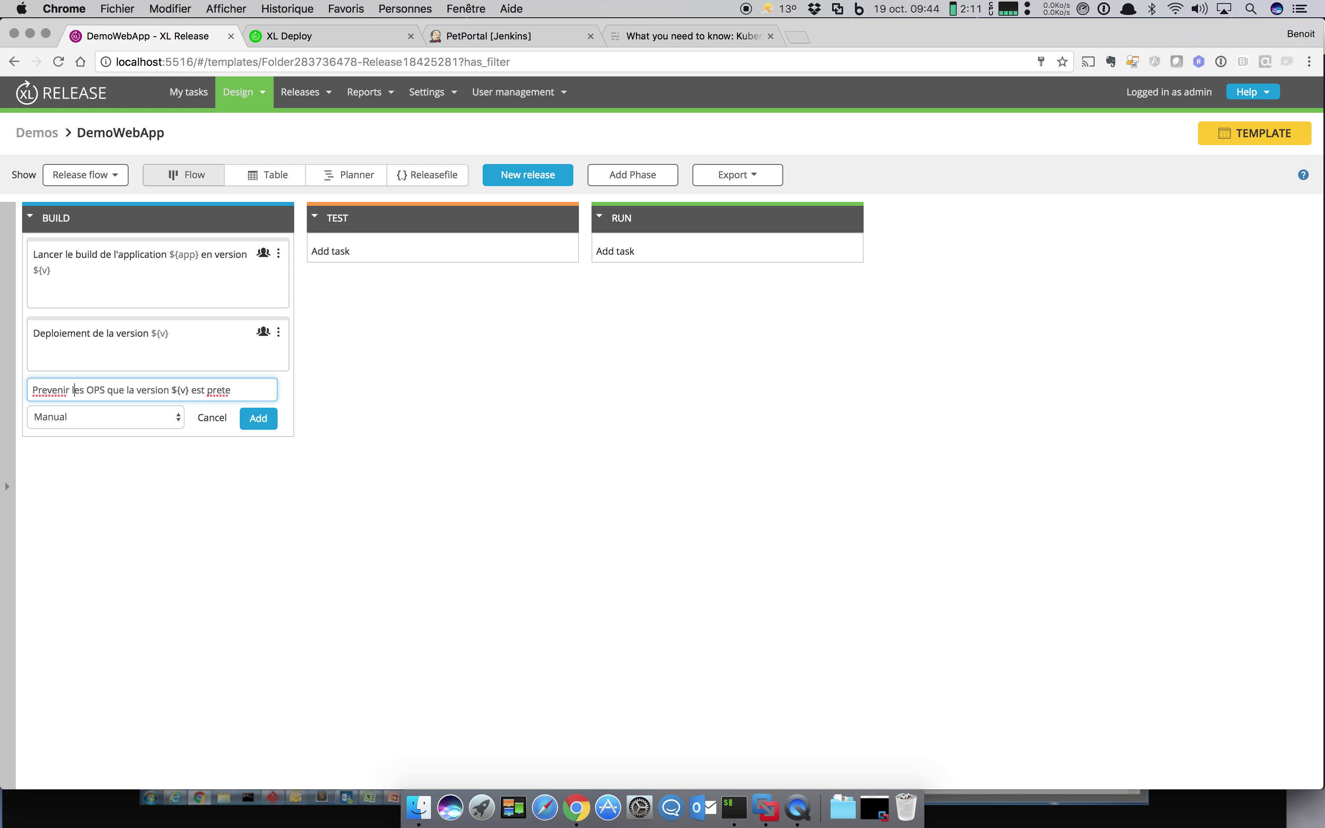
key("BackSpace")
type("é")
key("BackSpace")
type("évé")
key("Return")
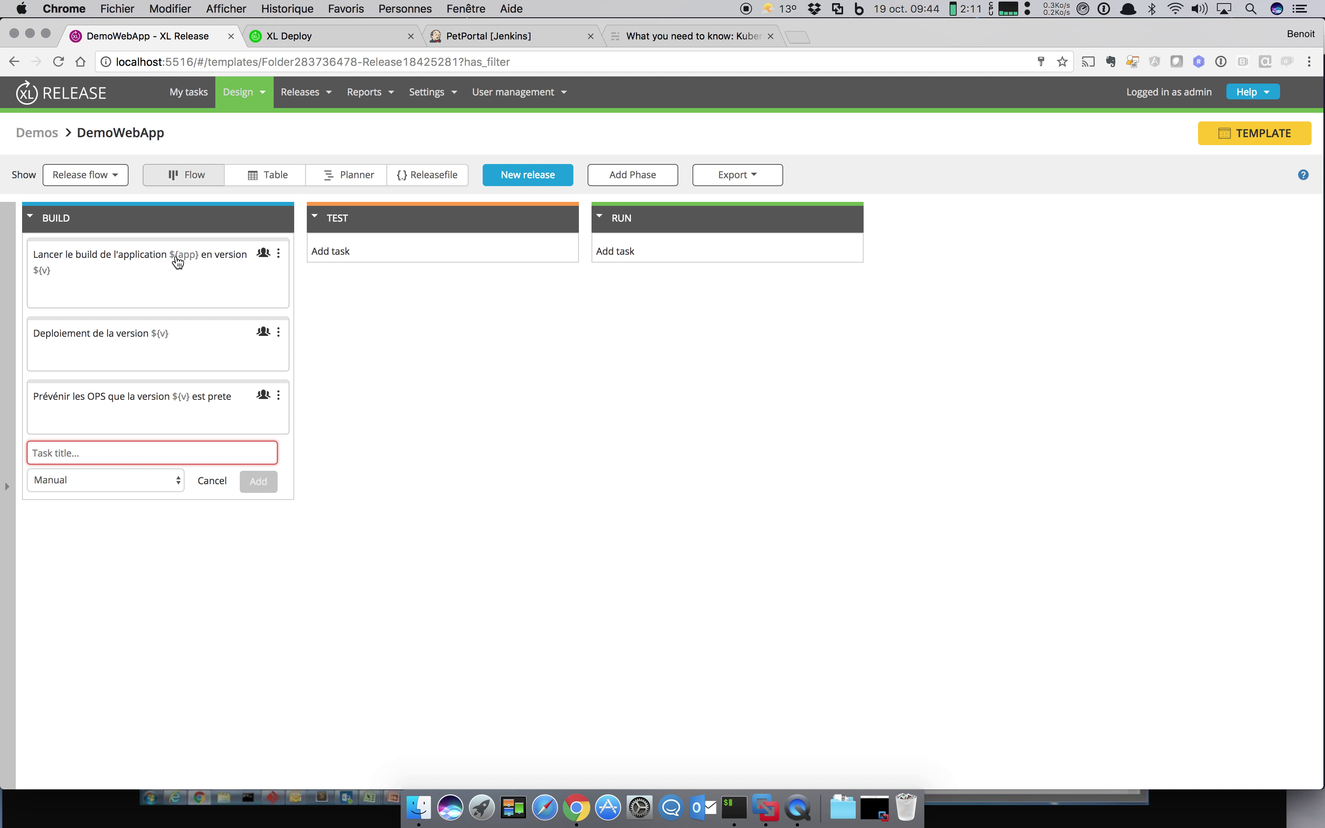
Step: Give the build task a description about launching the ${app} release job on Jenkins
left_click(128, 279)
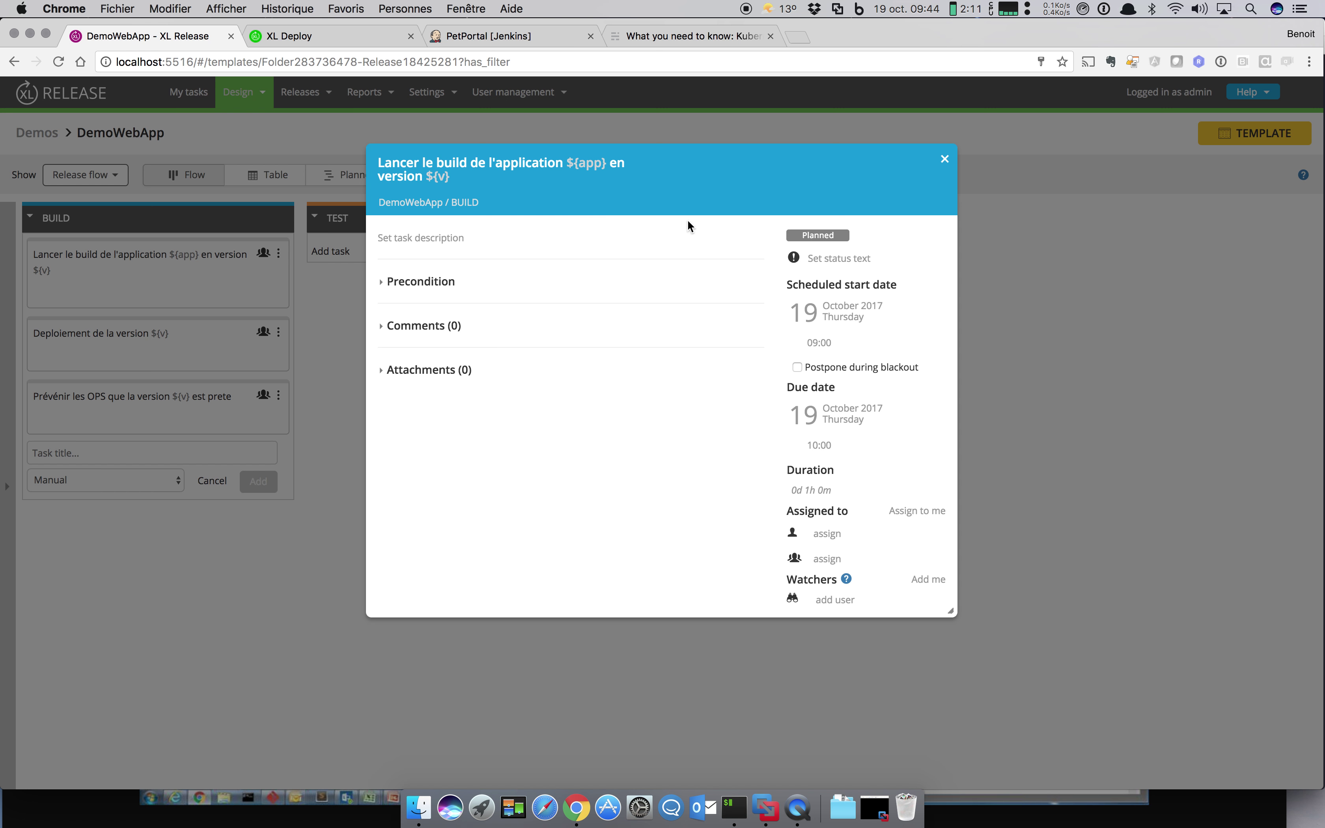
left_click(750, 241)
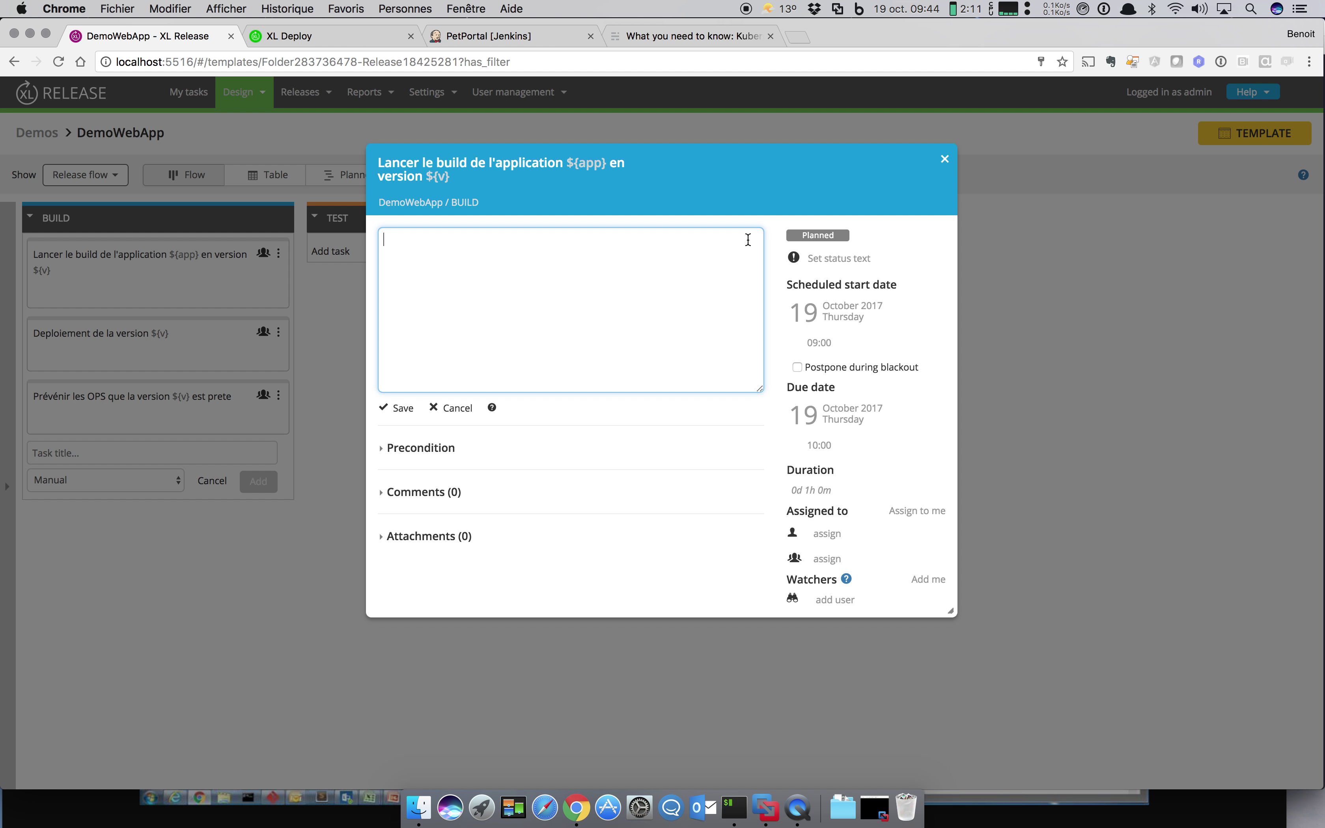
type("Aller sur le jenkins et lancer le job ${app")
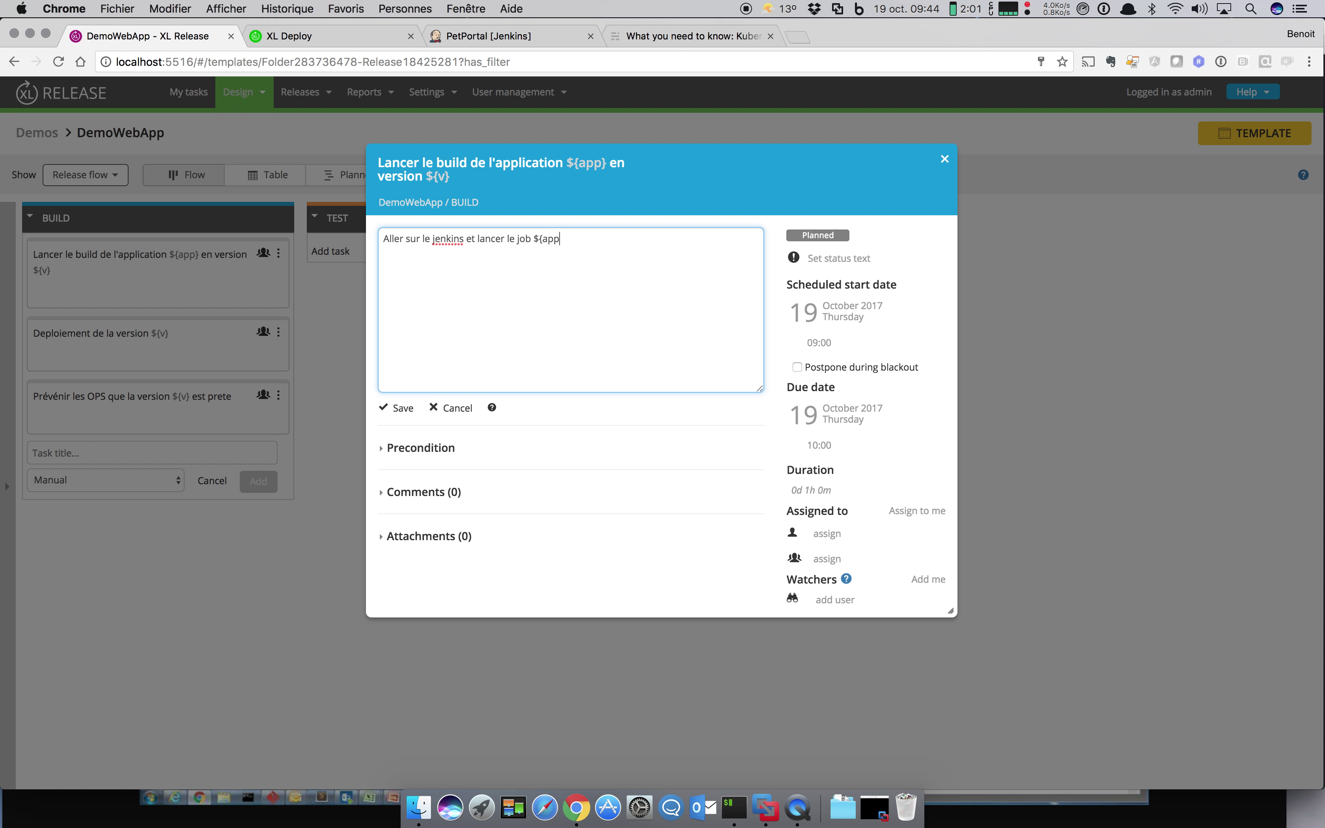
type("}-release")
left_click(399, 409)
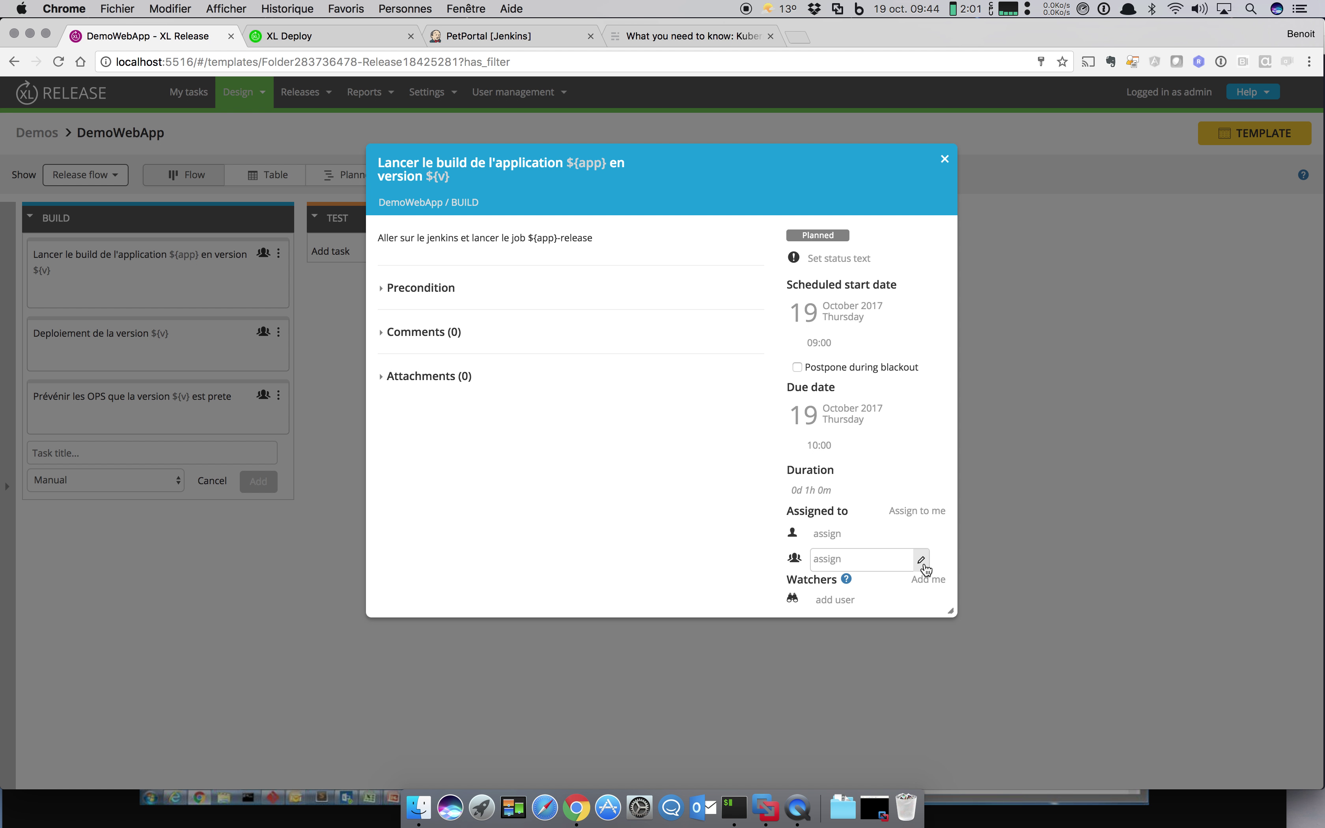
Step: Assign the build task to the DEV team
left_click(922, 563)
left_click(923, 564)
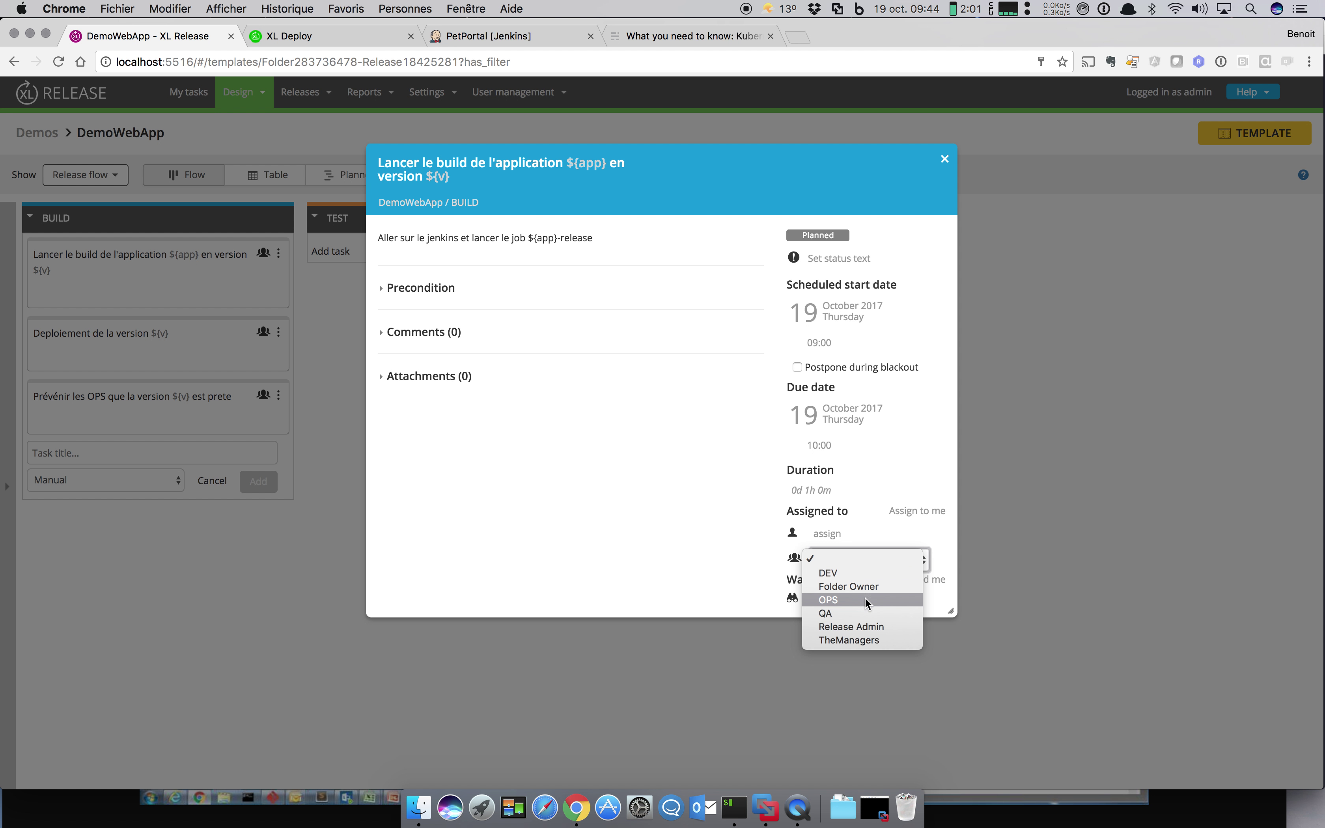
left_click(871, 573)
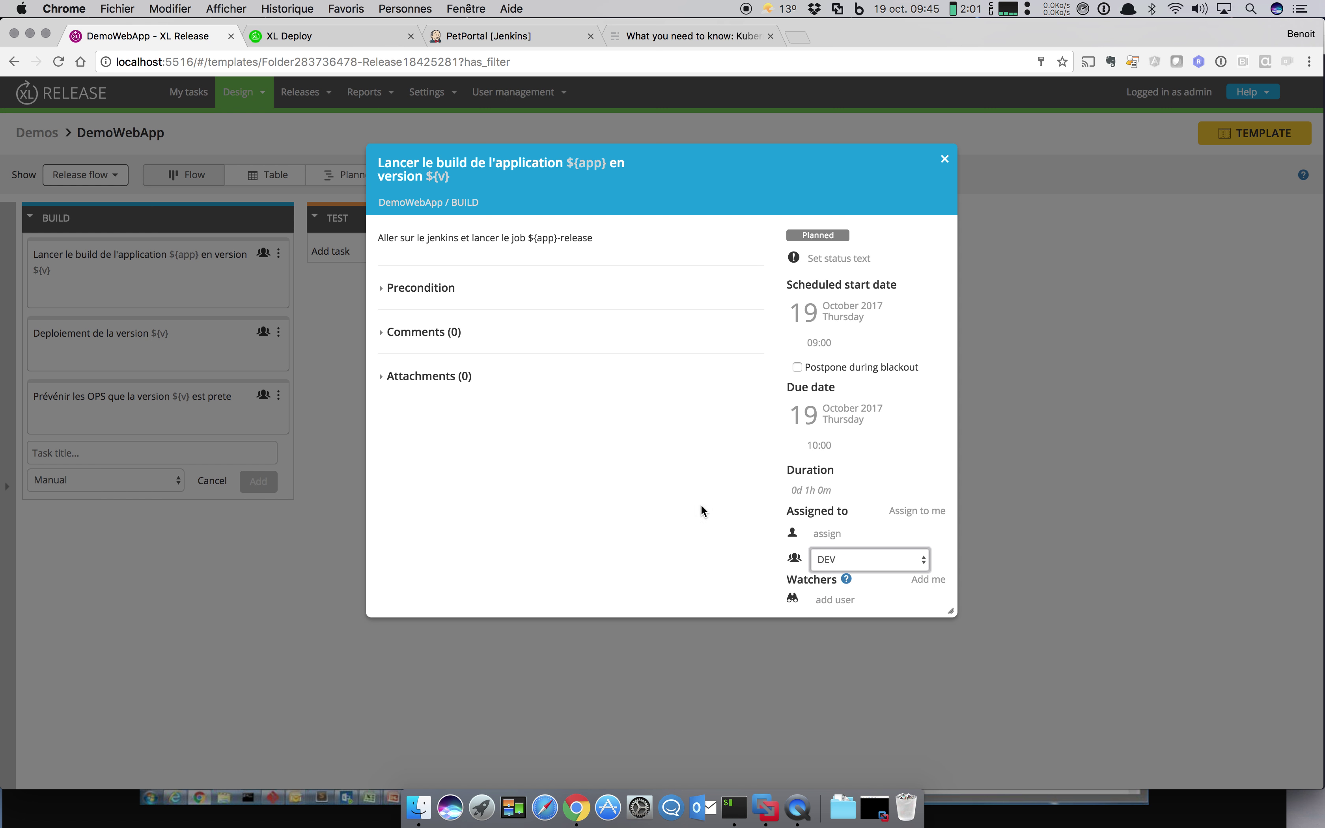
left_click(946, 164)
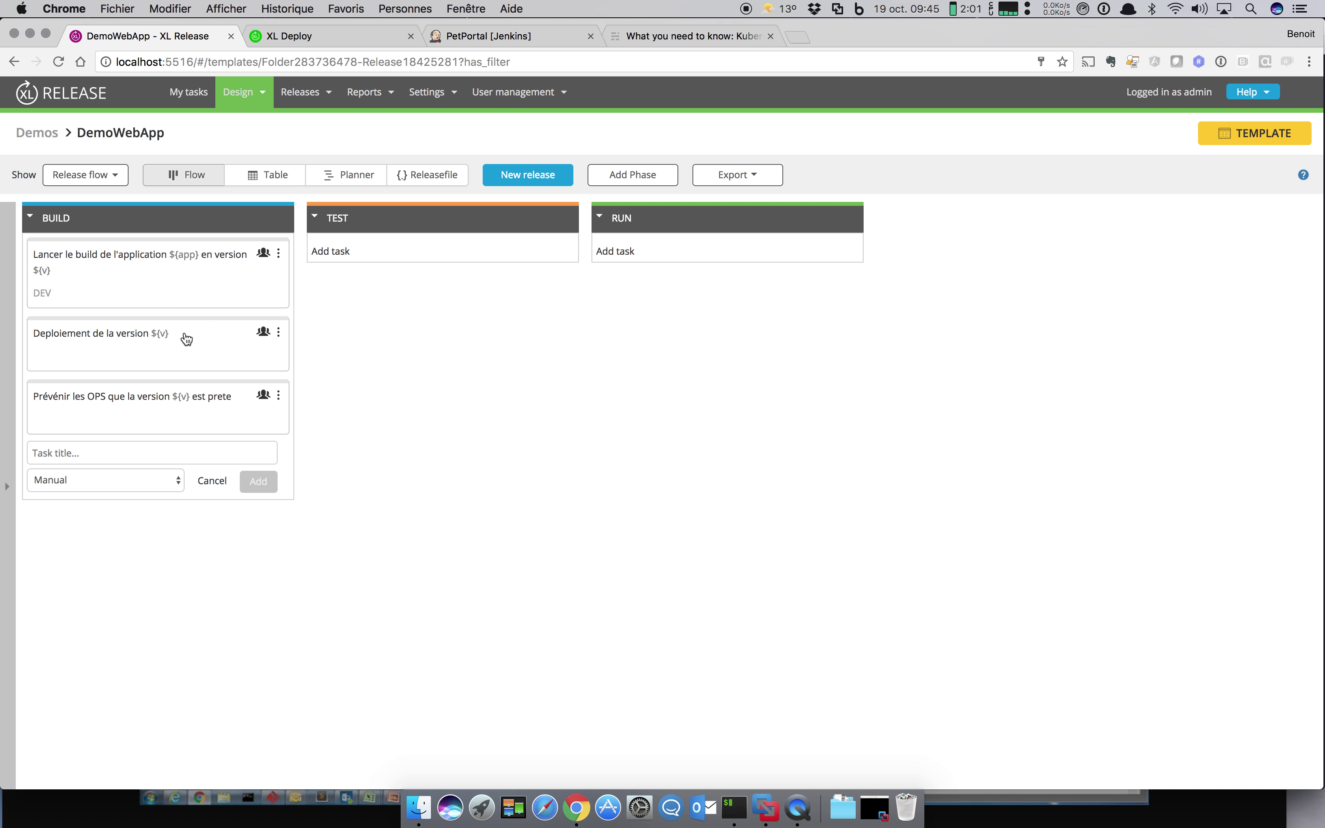
Step: Retitle the deployment task to end 'en DEV' and assign it to the DEV team
left_click(185, 334)
left_click(582, 165)
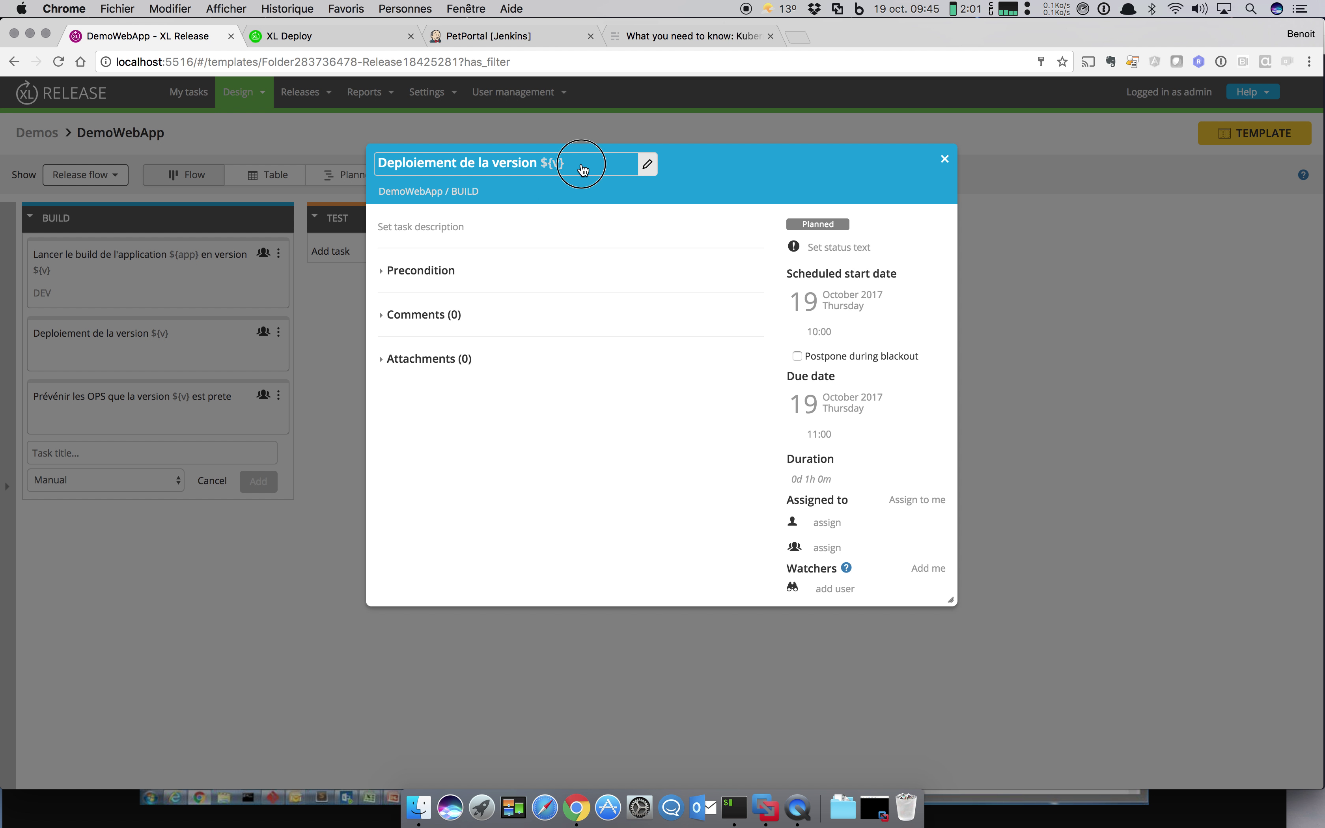
left_click(601, 165)
type("e")
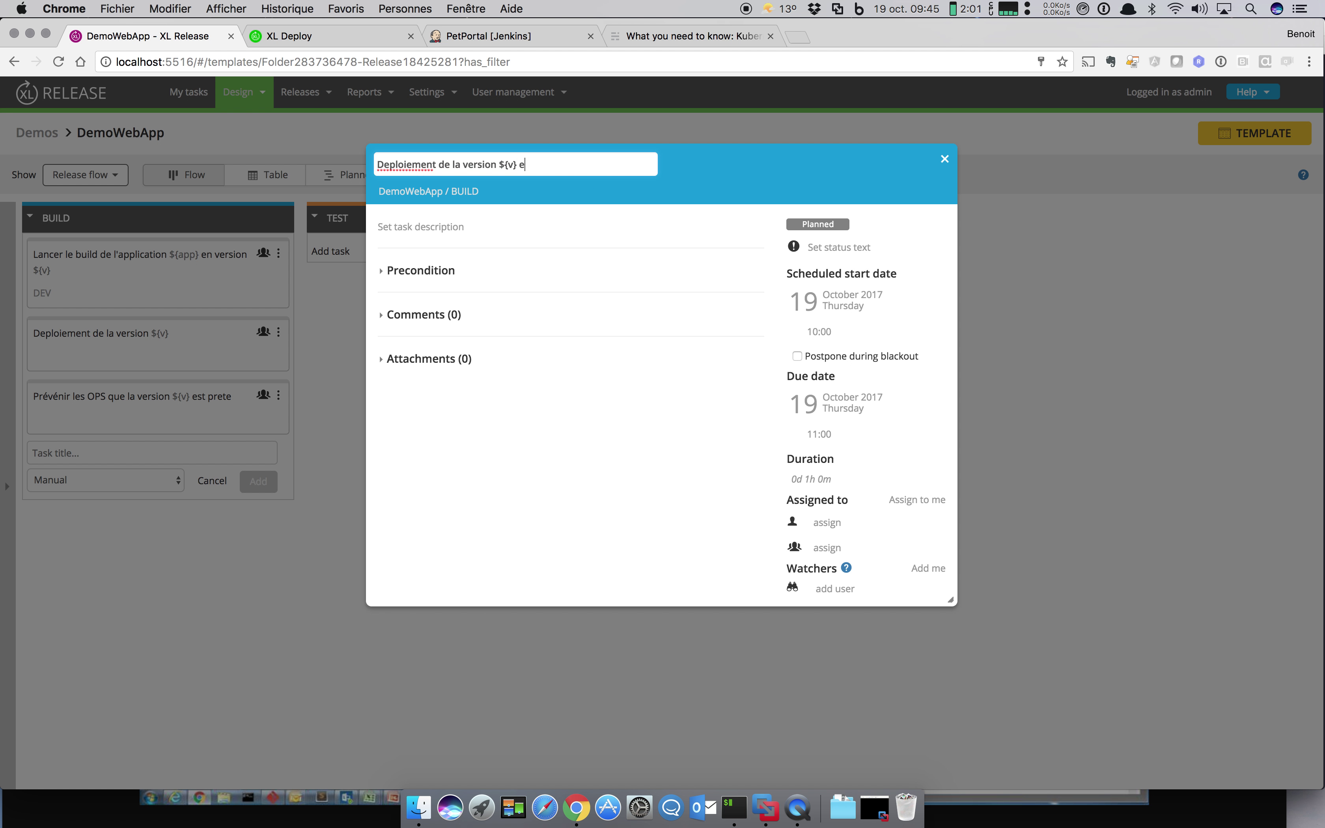
type("nDEV")
left_click(597, 359)
left_click(827, 548)
left_click(880, 548)
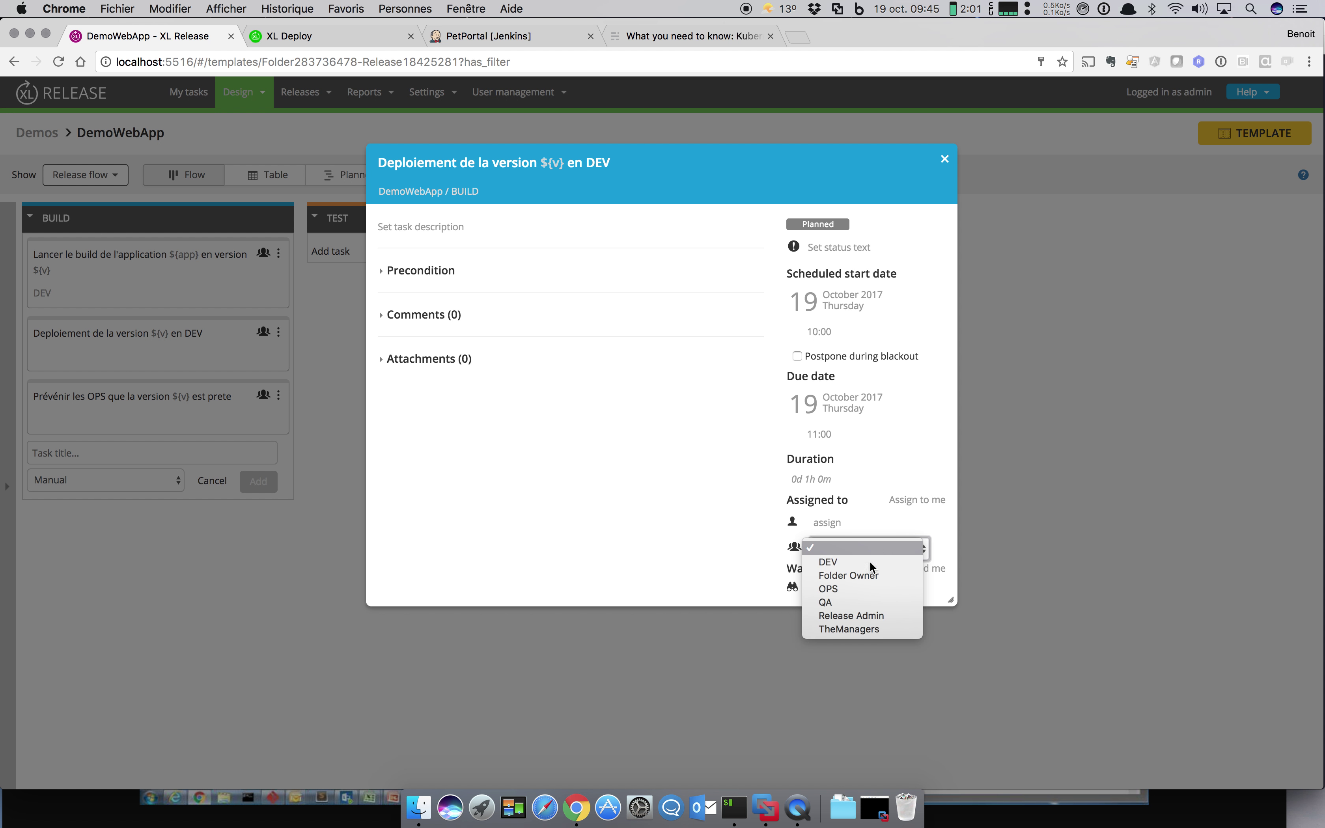
left_click(867, 570)
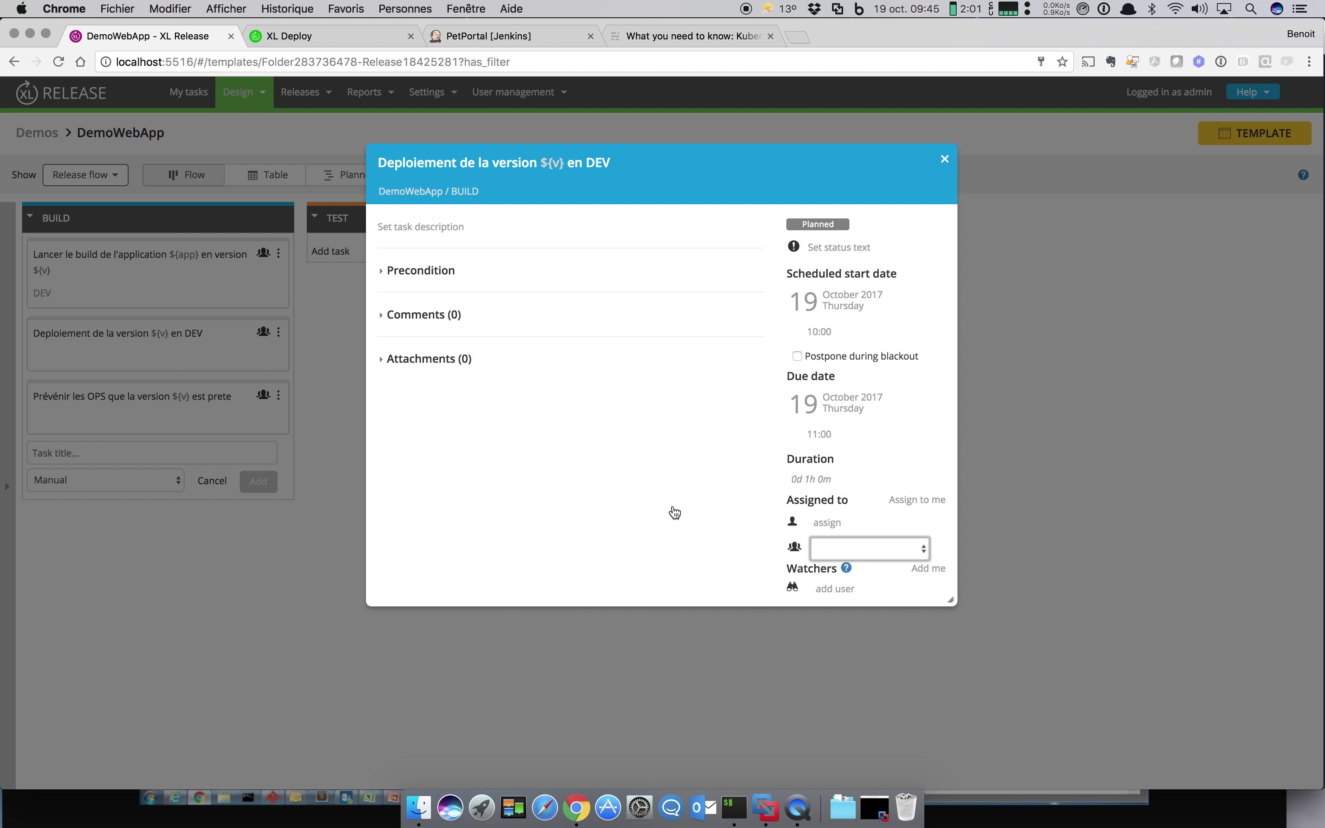
left_click(945, 159)
Step: Assign the notify-OPS task to the DEV team
left_click(165, 403)
left_click(887, 548)
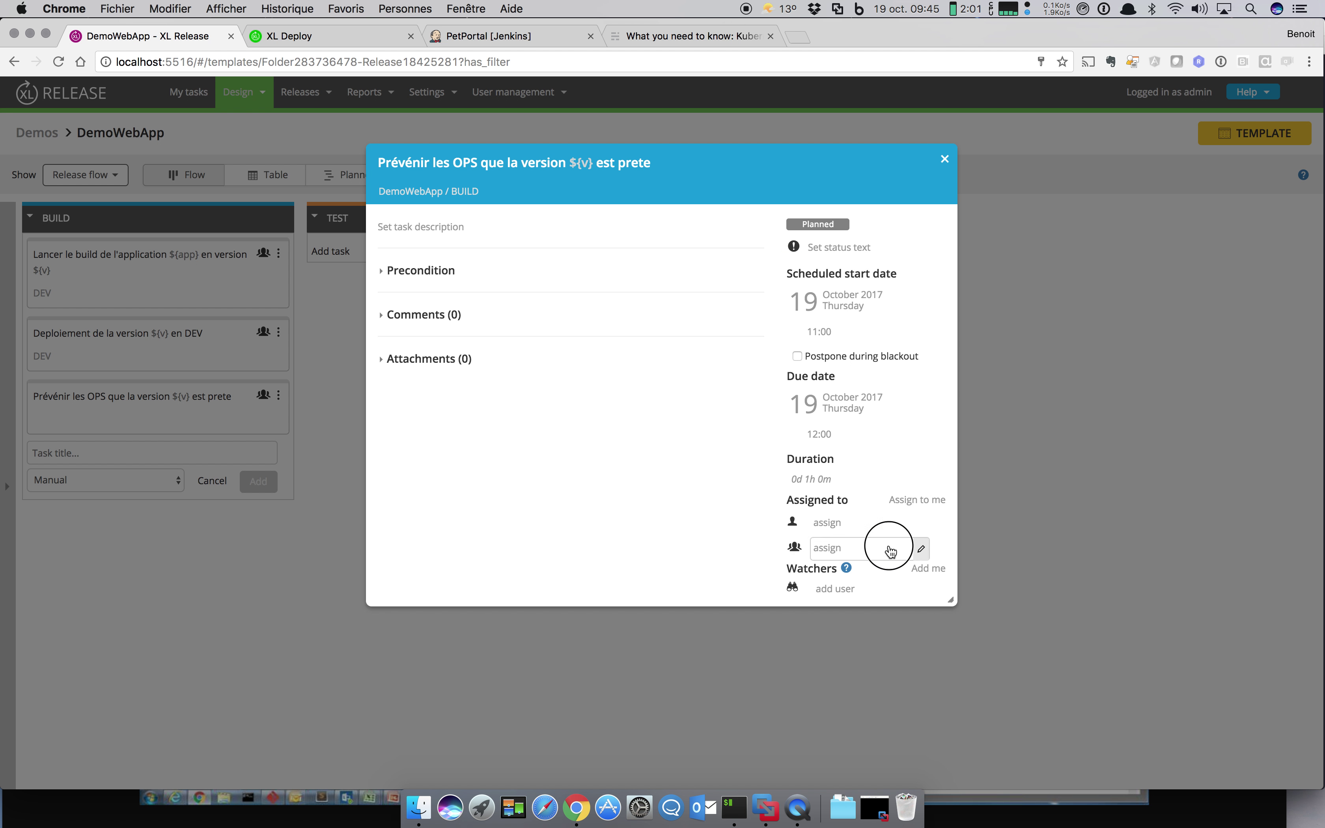
left_click(888, 545)
left_click(881, 564)
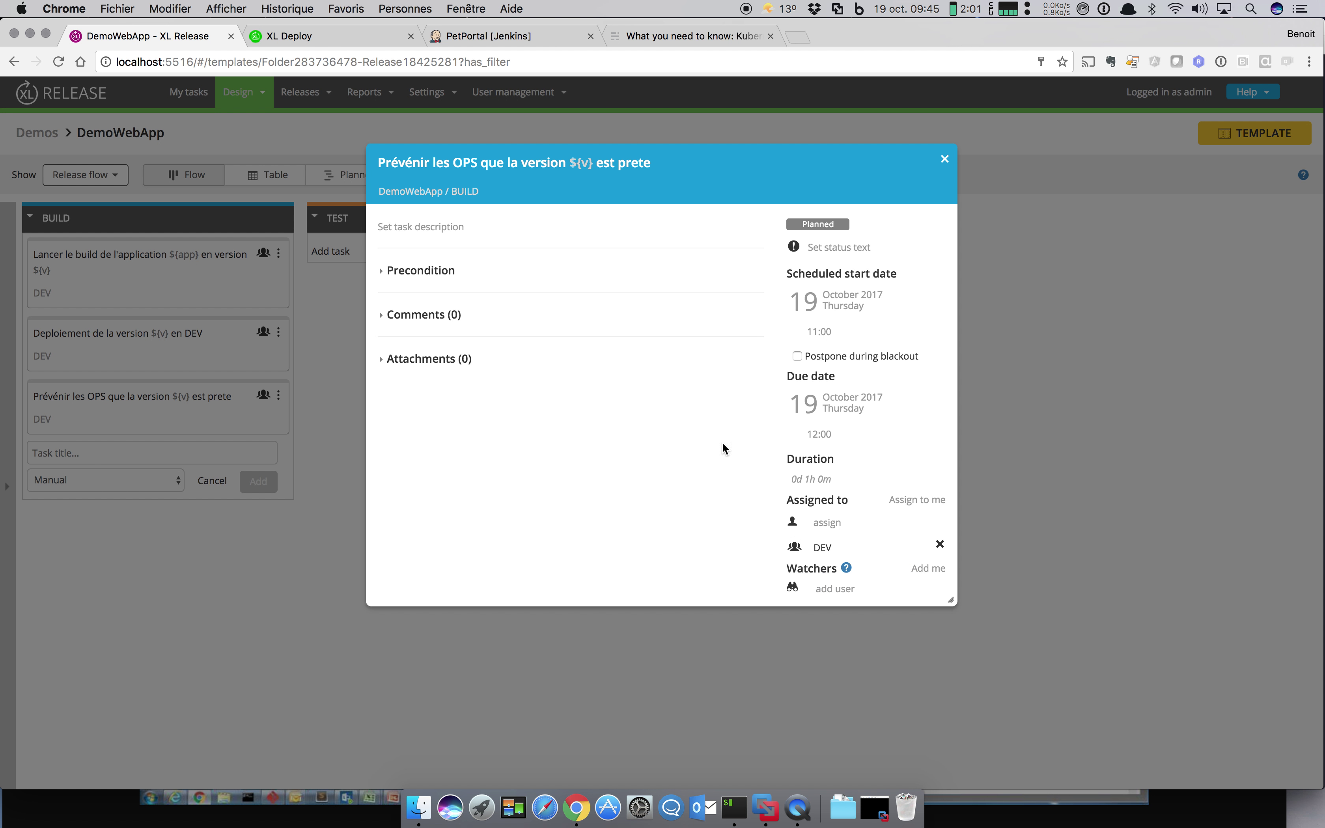
left_click(945, 160)
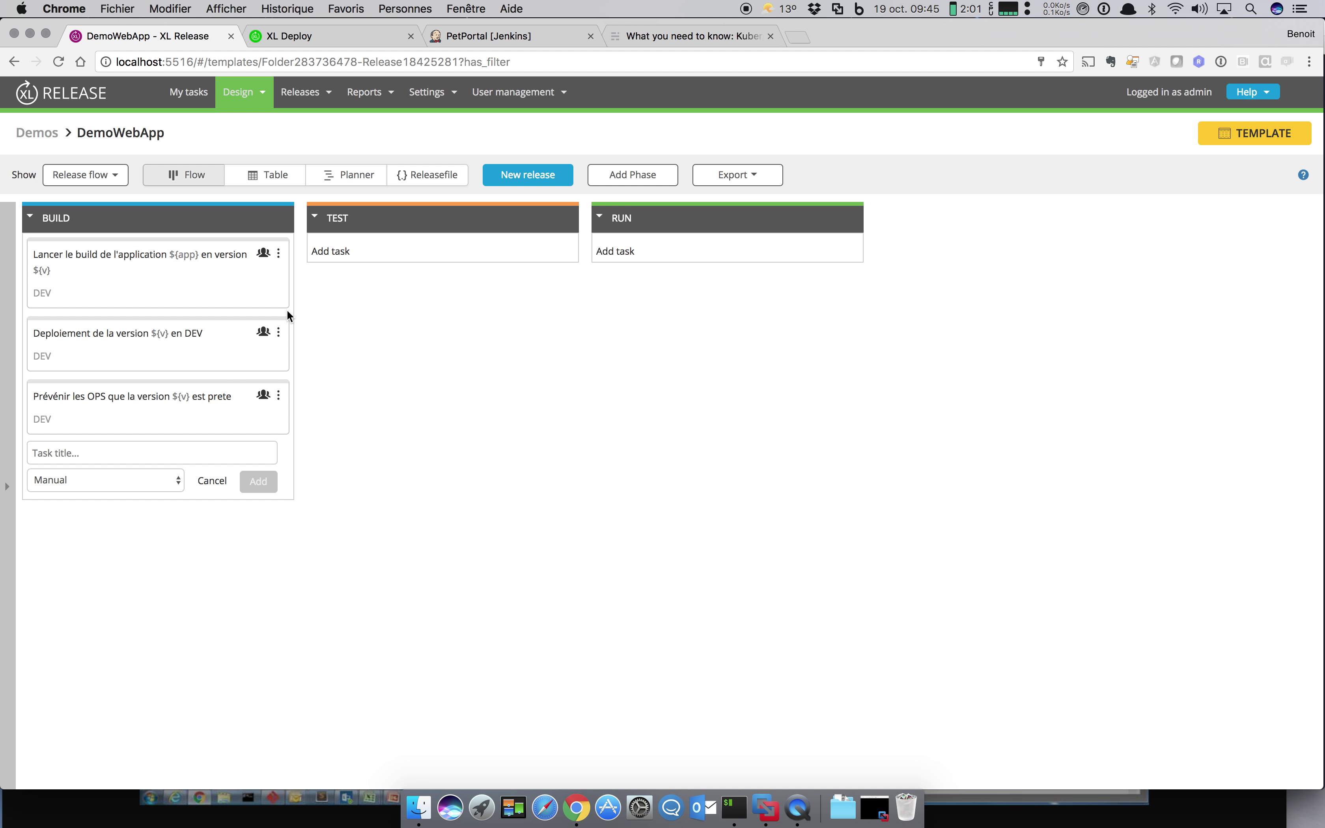
Step: Copy the DEV deployment task into TEST, retitle it 'en TEST', and reassign it to OPS
left_click(278, 336)
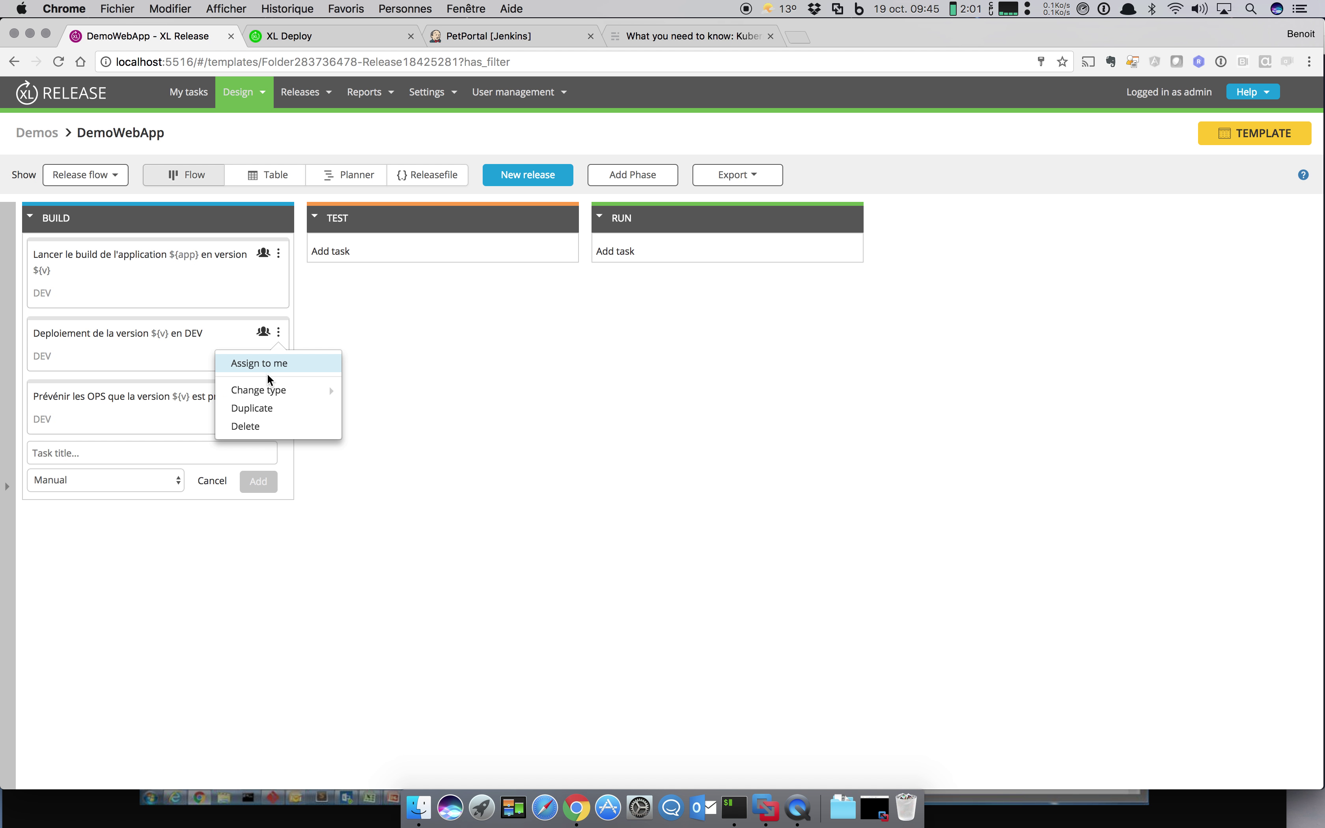
left_click(261, 411)
left_click_drag(201, 406, 485, 268)
left_click(484, 268)
left_click(575, 164)
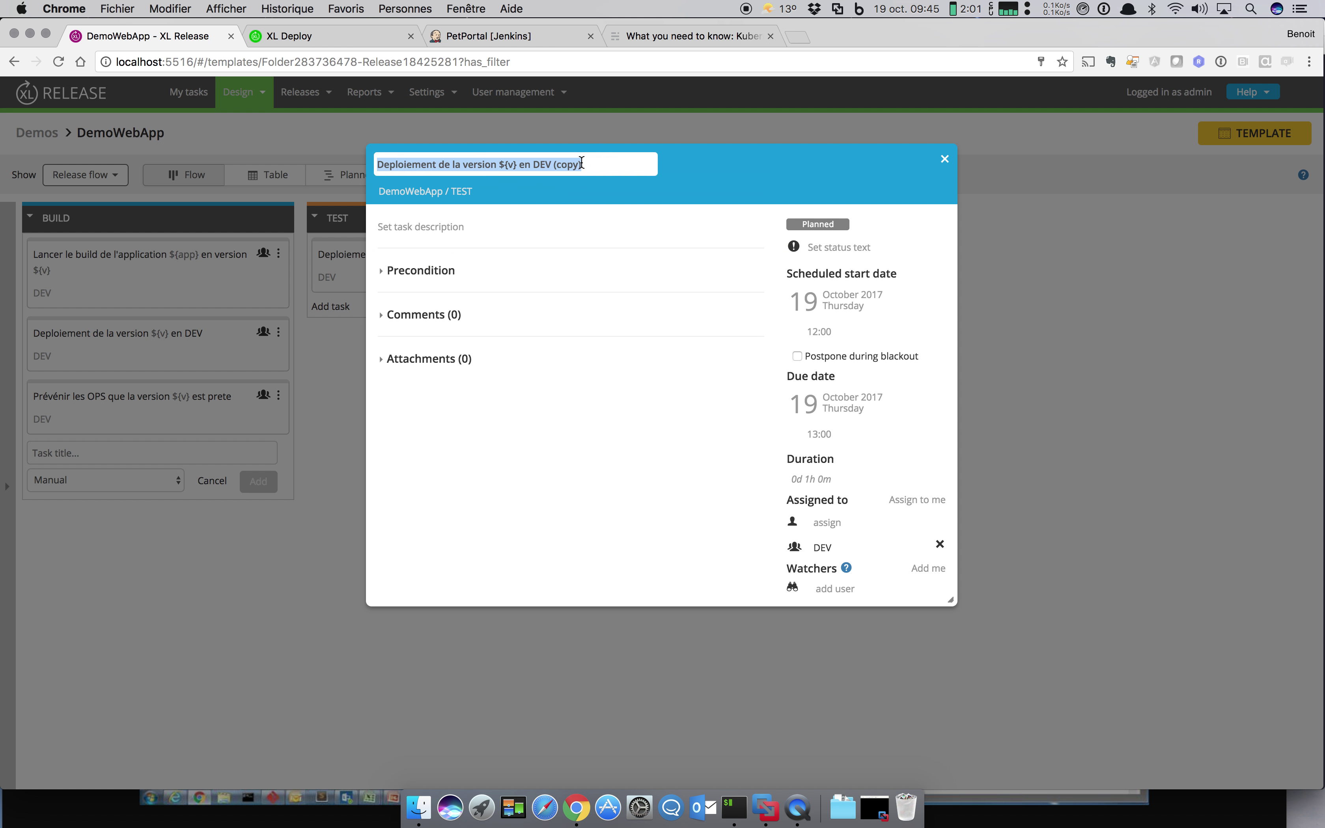
left_click(572, 165)
key("shift+End")
type("TEST")
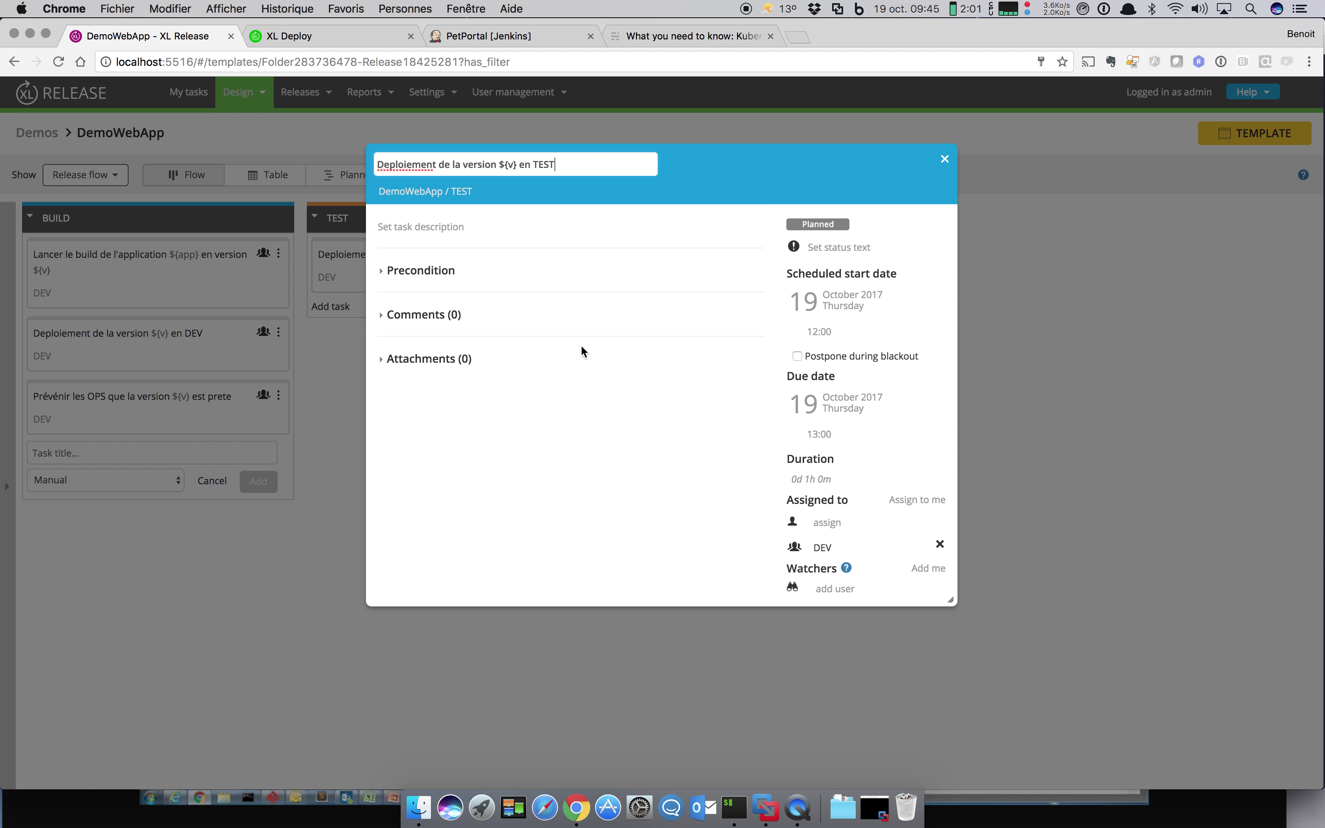
key("Return")
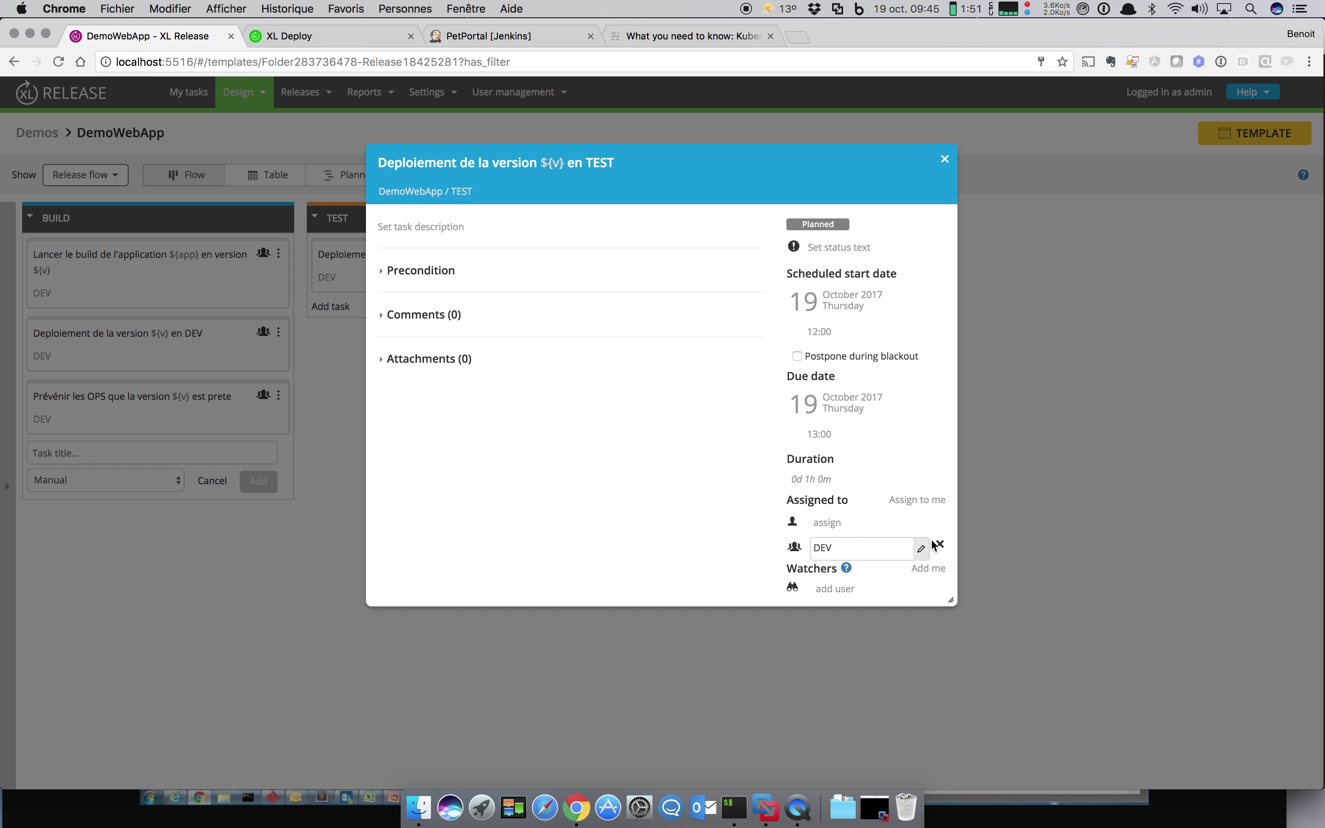
left_click(939, 542)
left_click(900, 547)
left_click(903, 548)
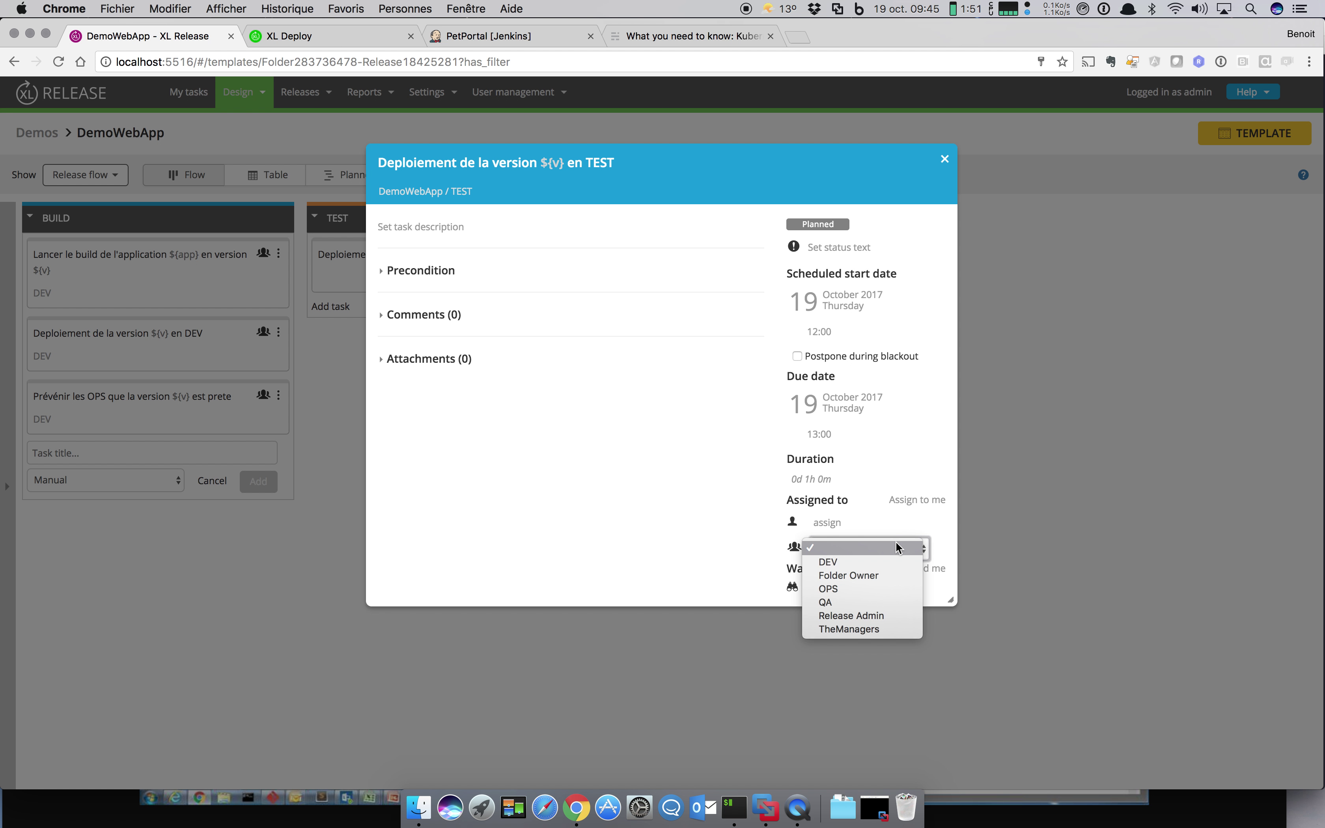
left_click(880, 587)
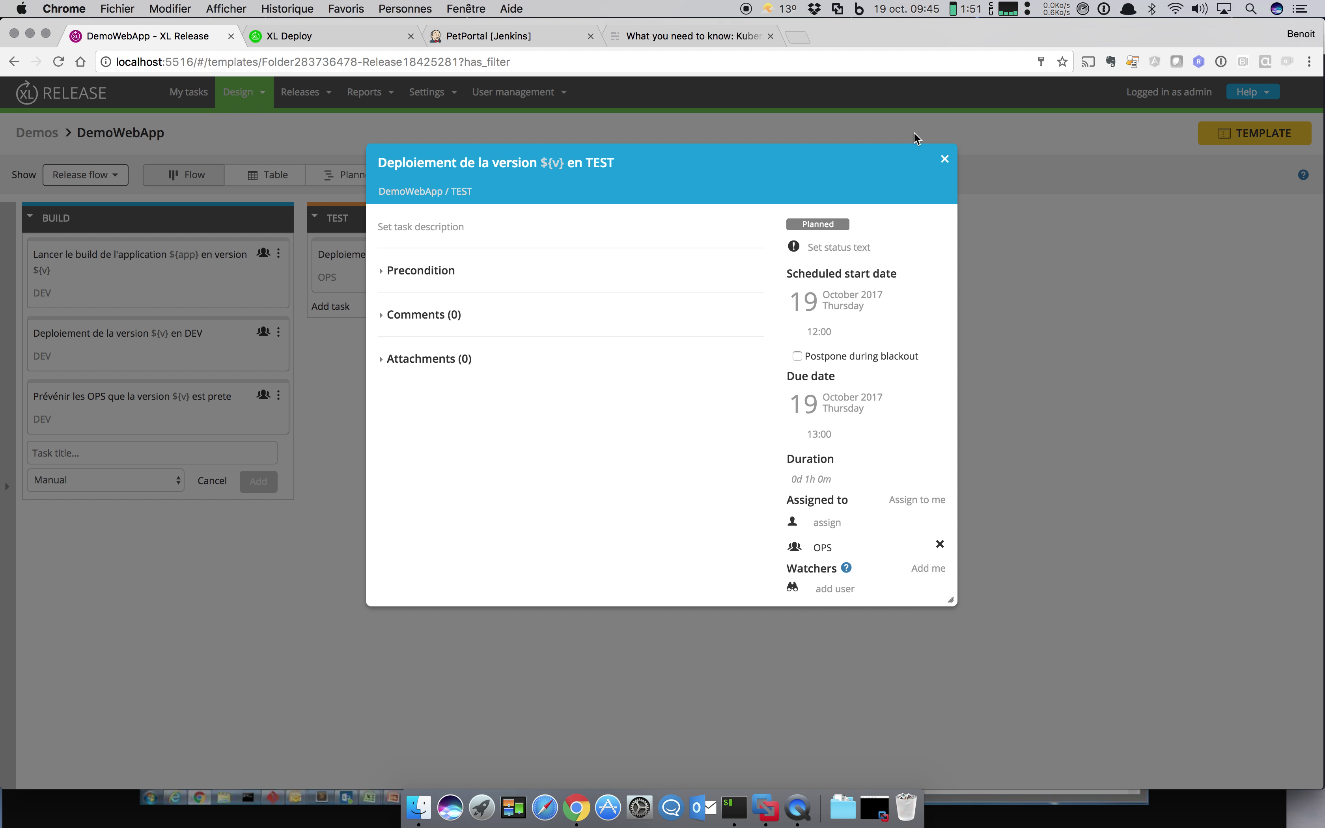
left_click(945, 159)
Step: Add a TEST task 'Test d'integration version ${v}' assigned to the QA team
left_click(332, 307)
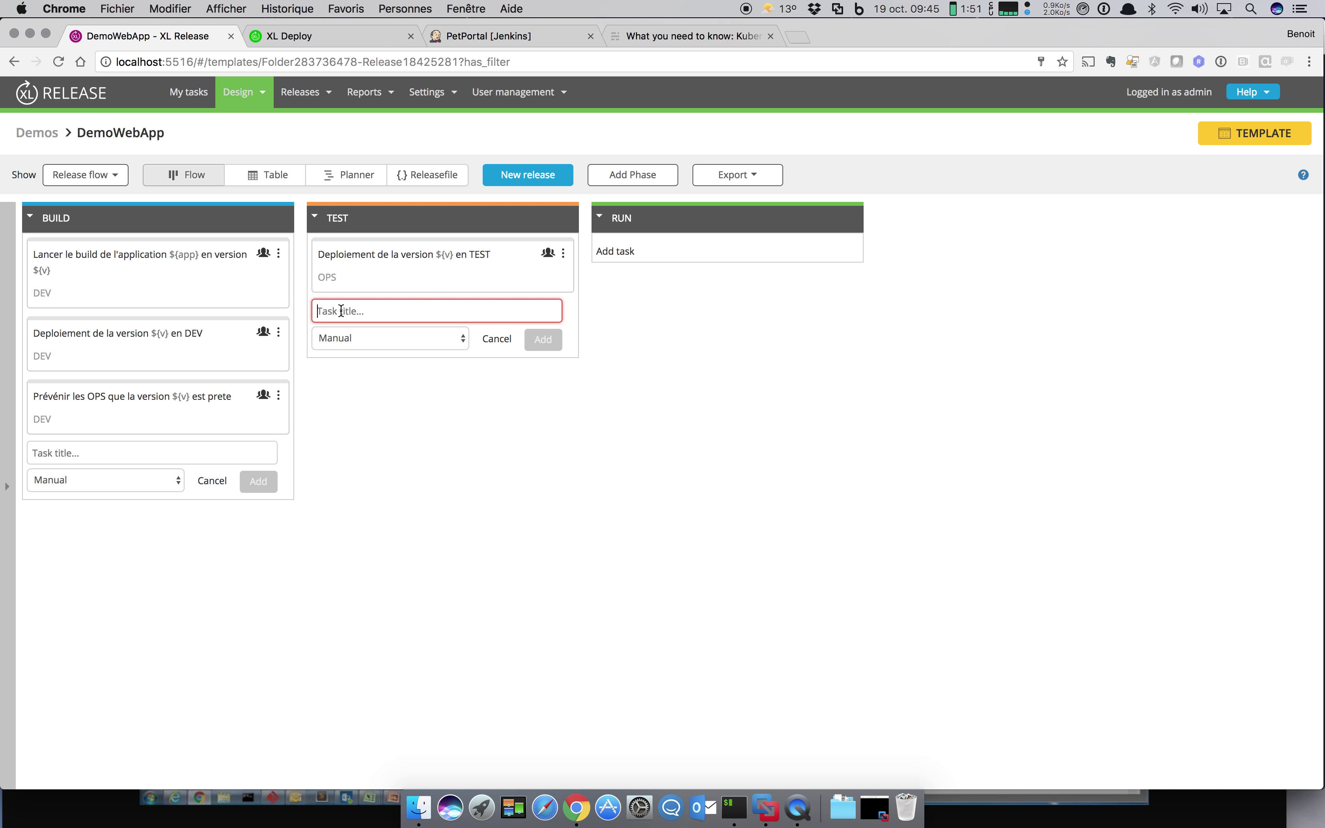
type("Test d'in")
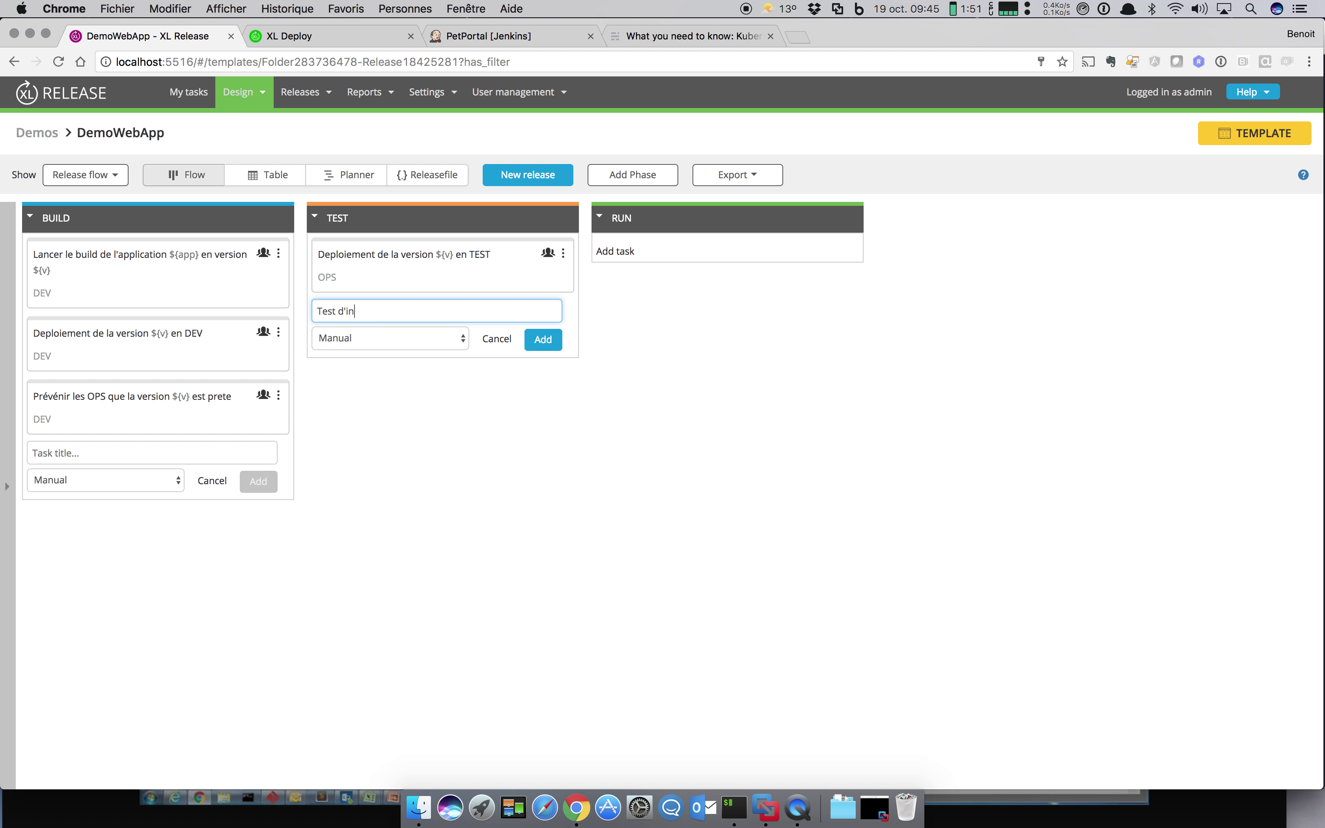
type("tegration version ${v}")
key("Return")
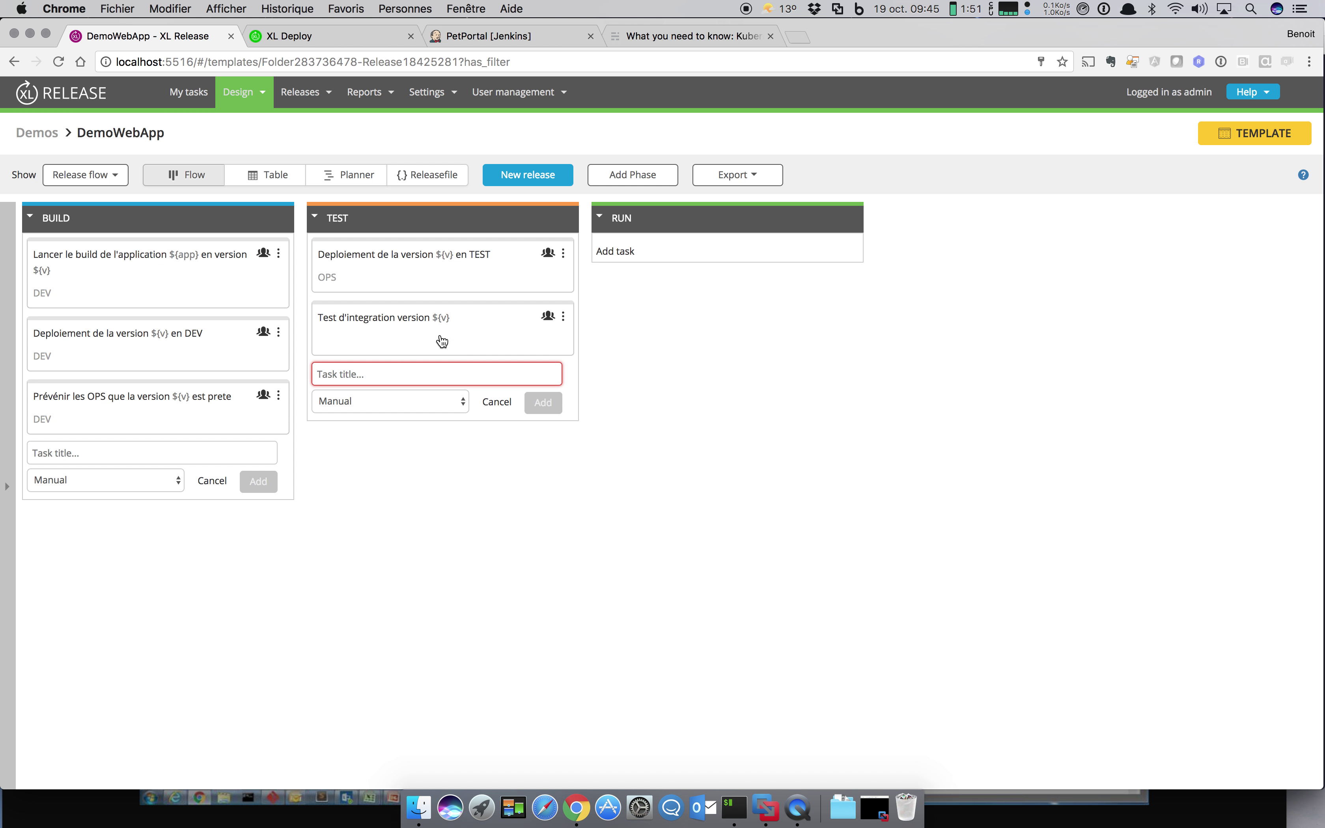
left_click(442, 342)
left_click(856, 547)
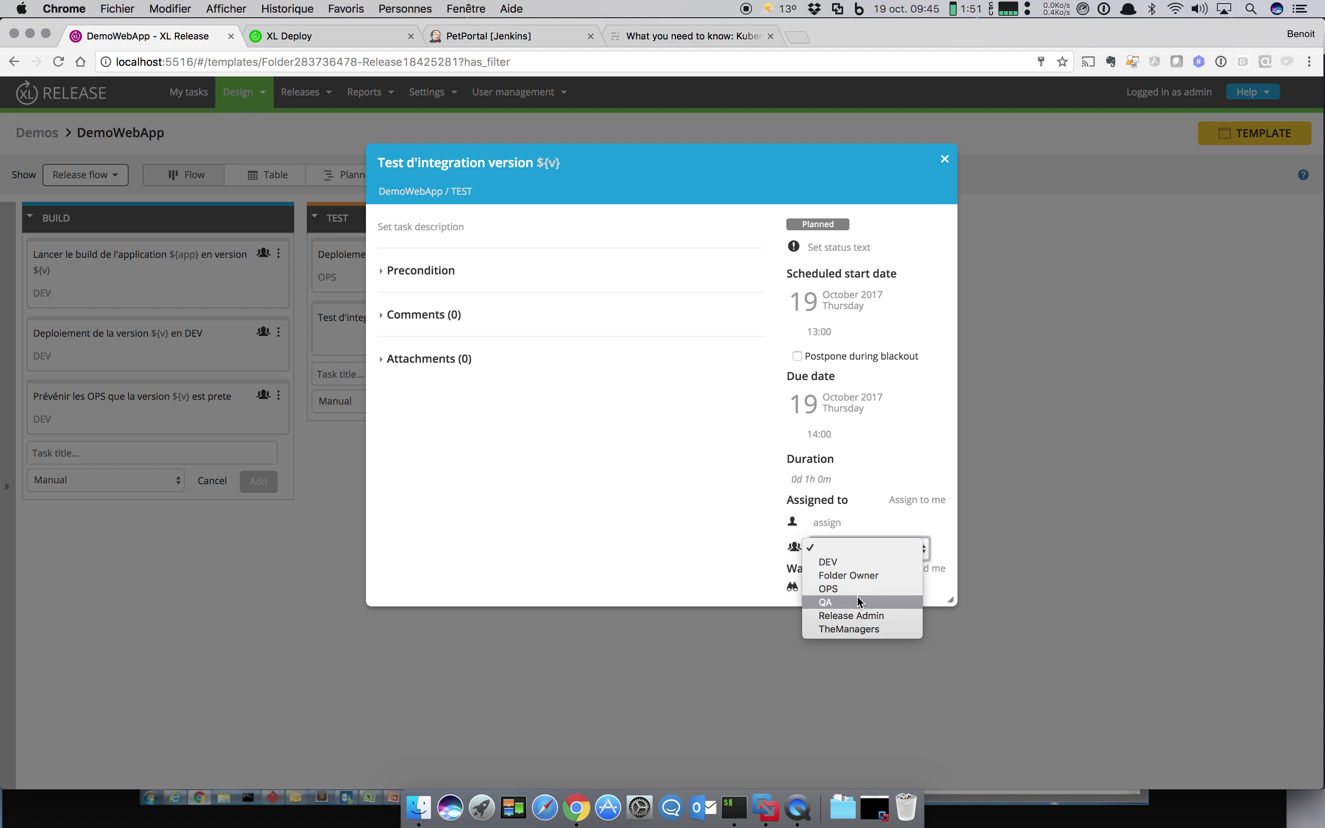
left_click(857, 601)
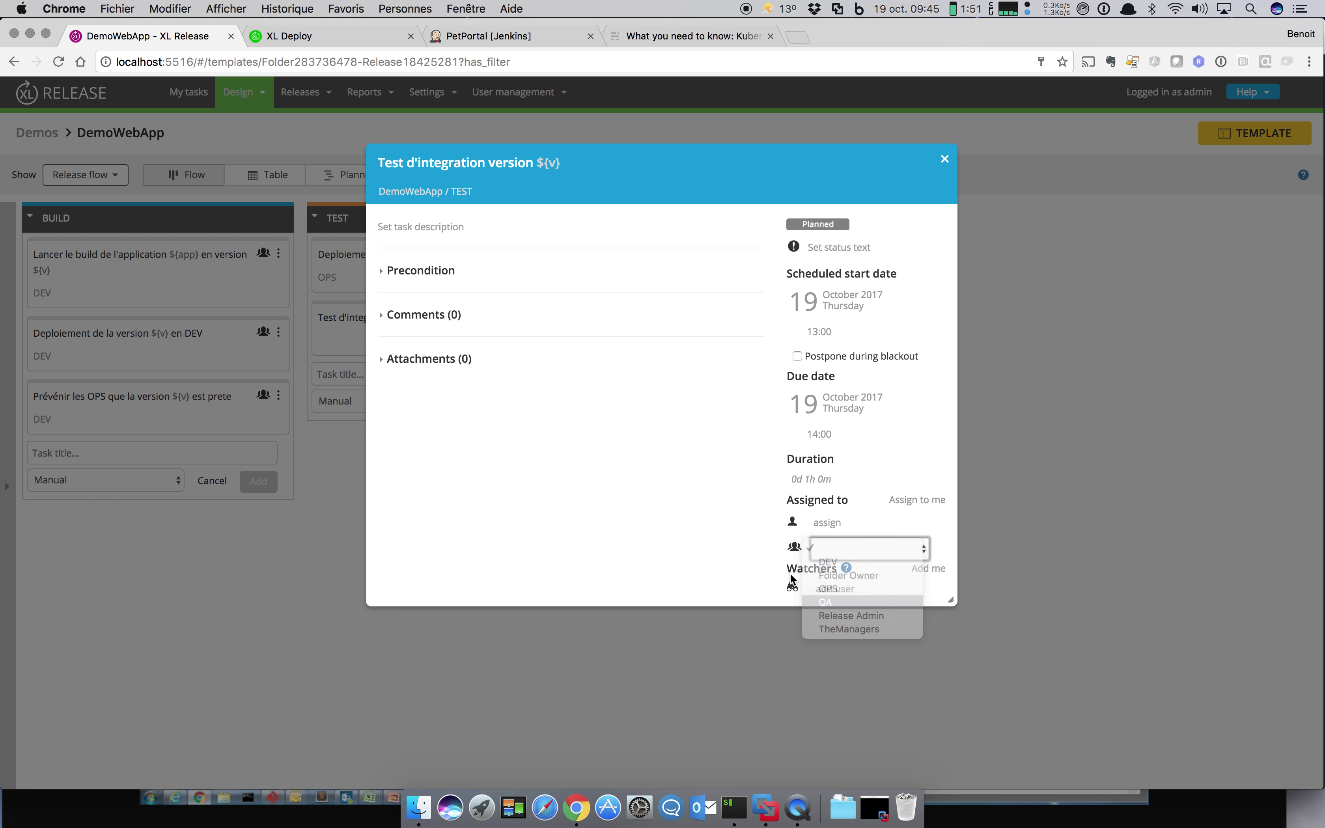
left_click(945, 160)
Step: Duplicate the integration test task and retitle the copy 'Test de perf version ${v}'
left_click(564, 317)
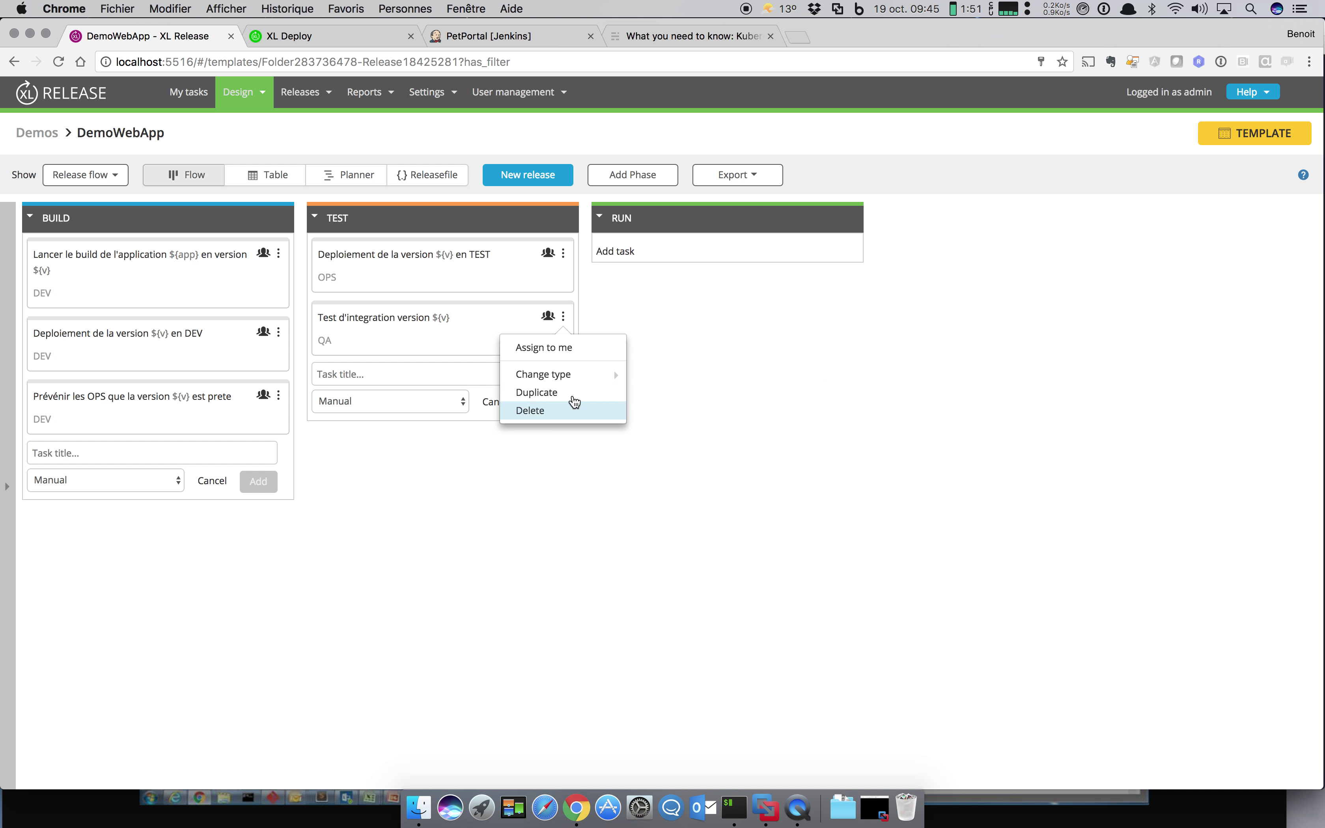
left_click(573, 395)
left_click(459, 389)
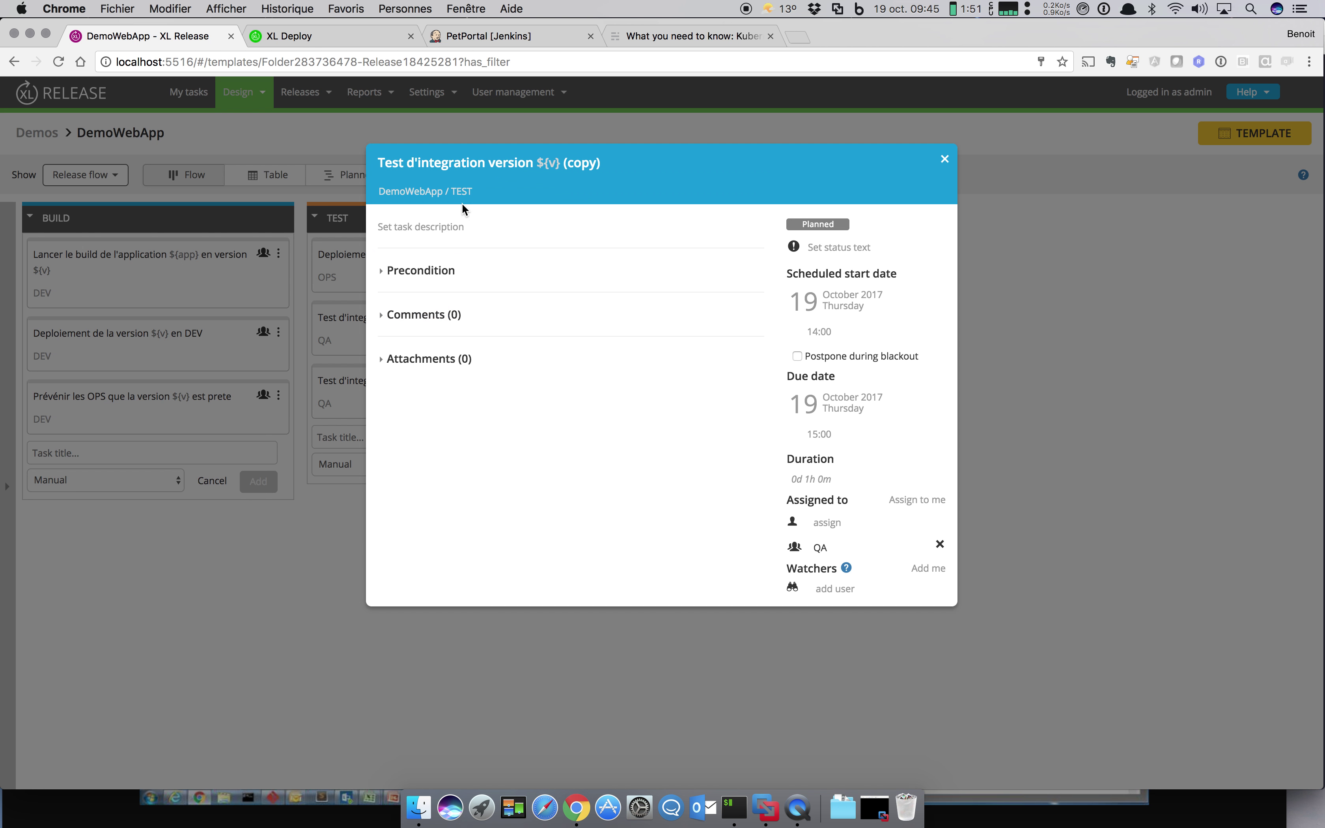
left_click(473, 167)
left_click(399, 165)
left_click_drag(405, 164, 463, 165)
key("BackSpace")
type("e perf")
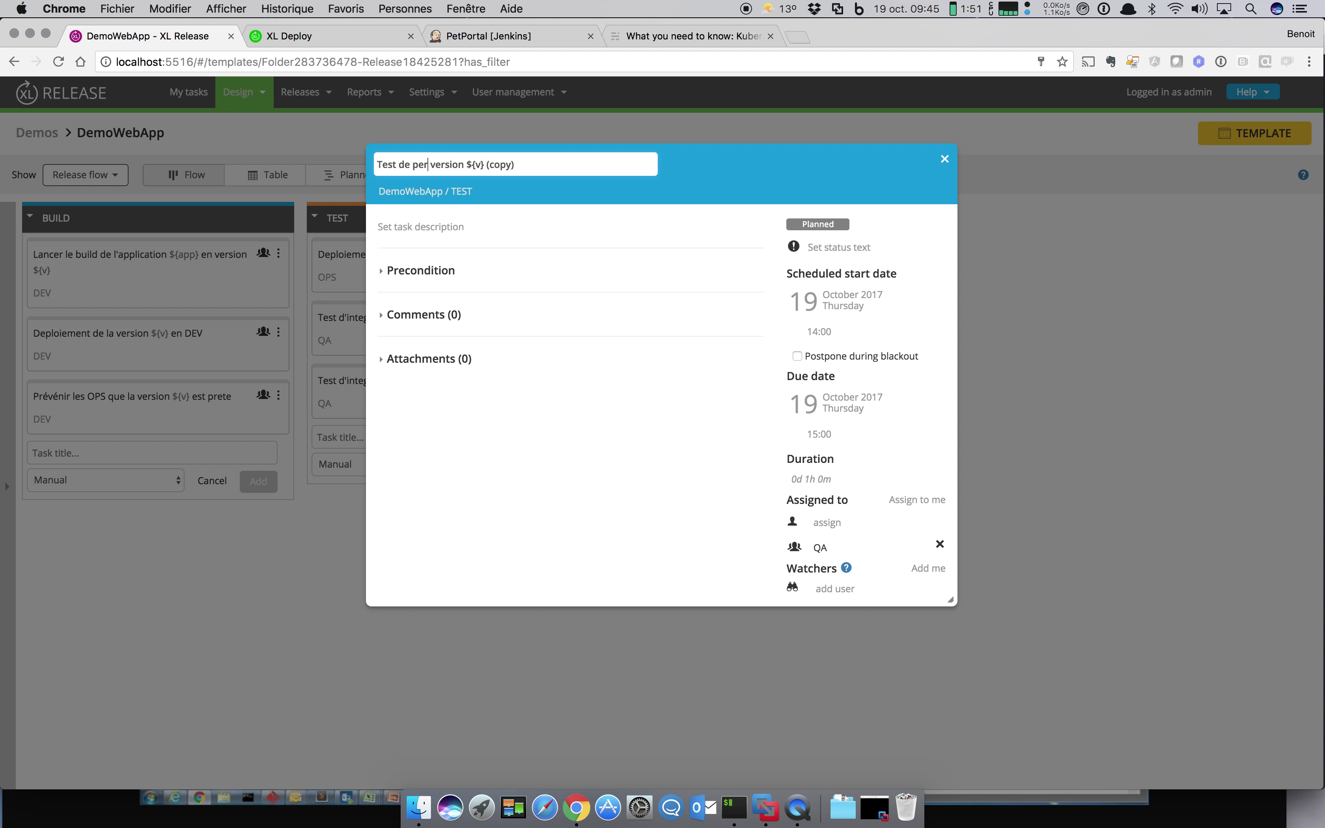
left_click(728, 443)
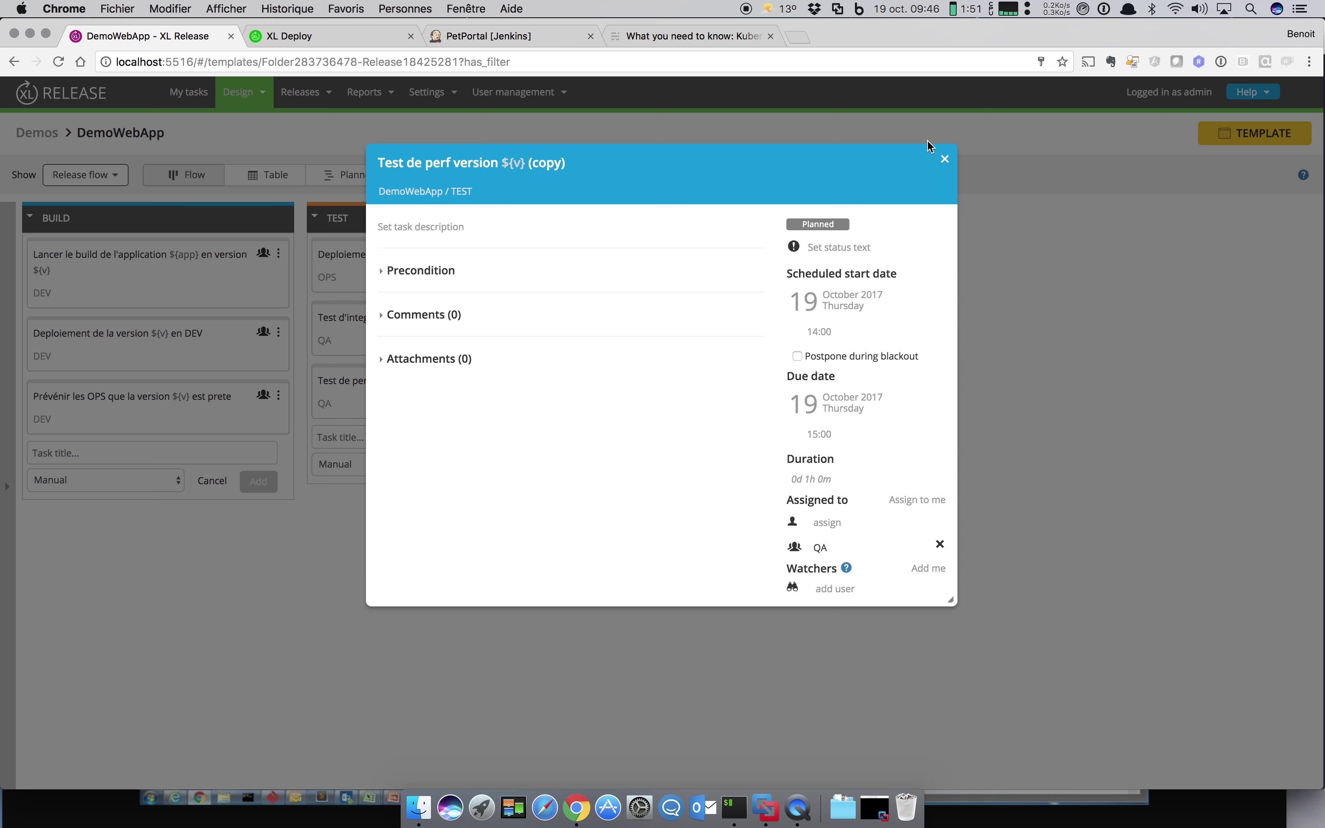
left_click(945, 159)
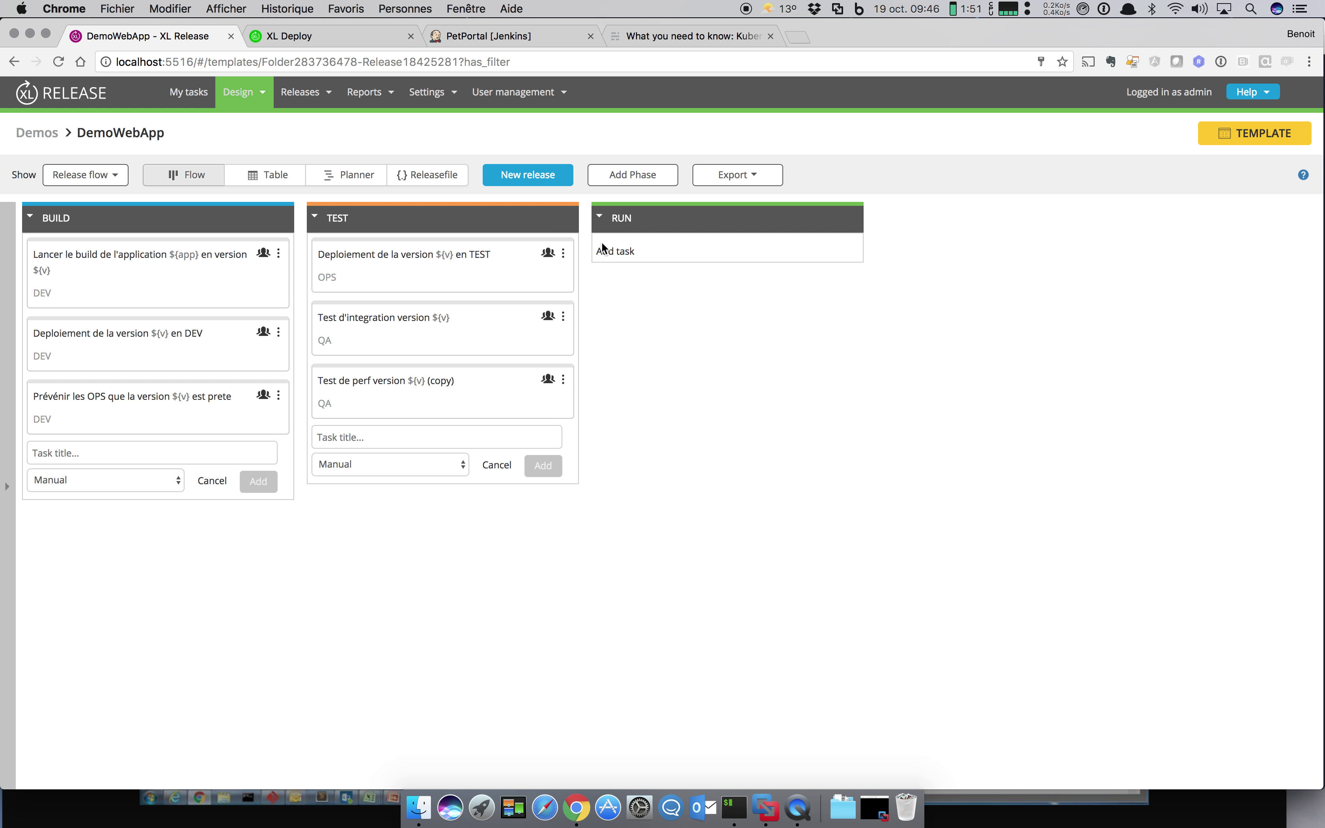
Step: Copy the TEST deployment task into RUN and retitle it 'en PROD'
left_click(563, 253)
left_click(543, 333)
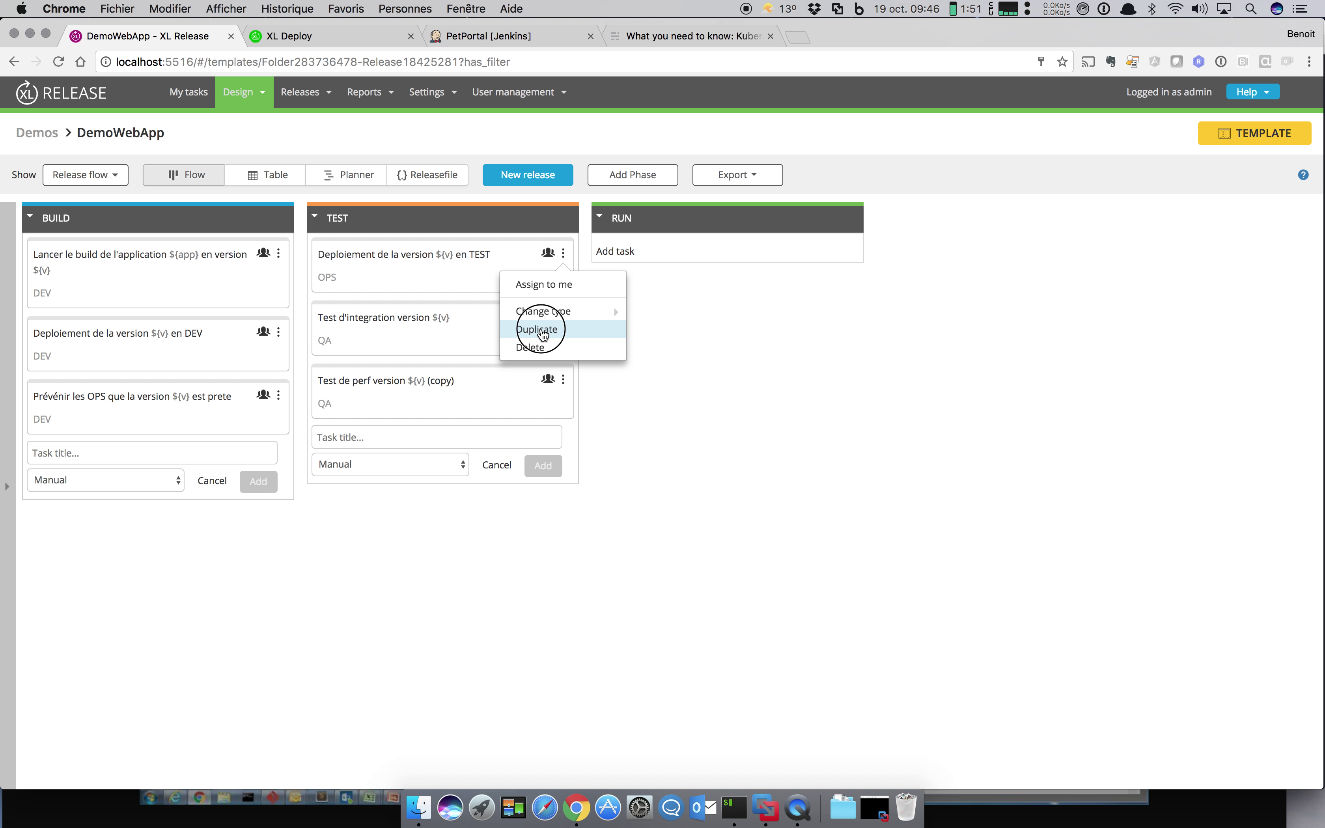
left_click_drag(464, 331, 766, 236)
left_click(745, 260)
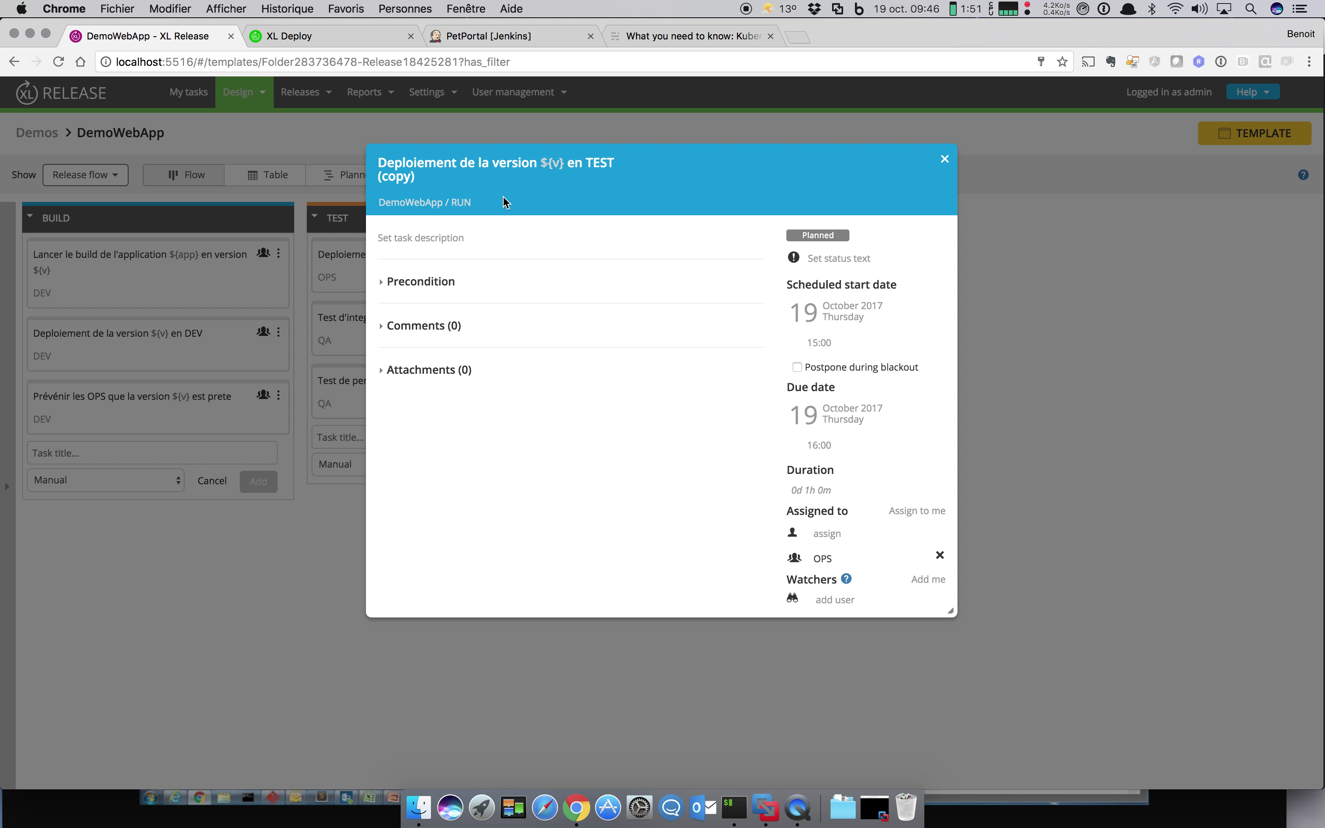
left_click(507, 170)
left_click(534, 165)
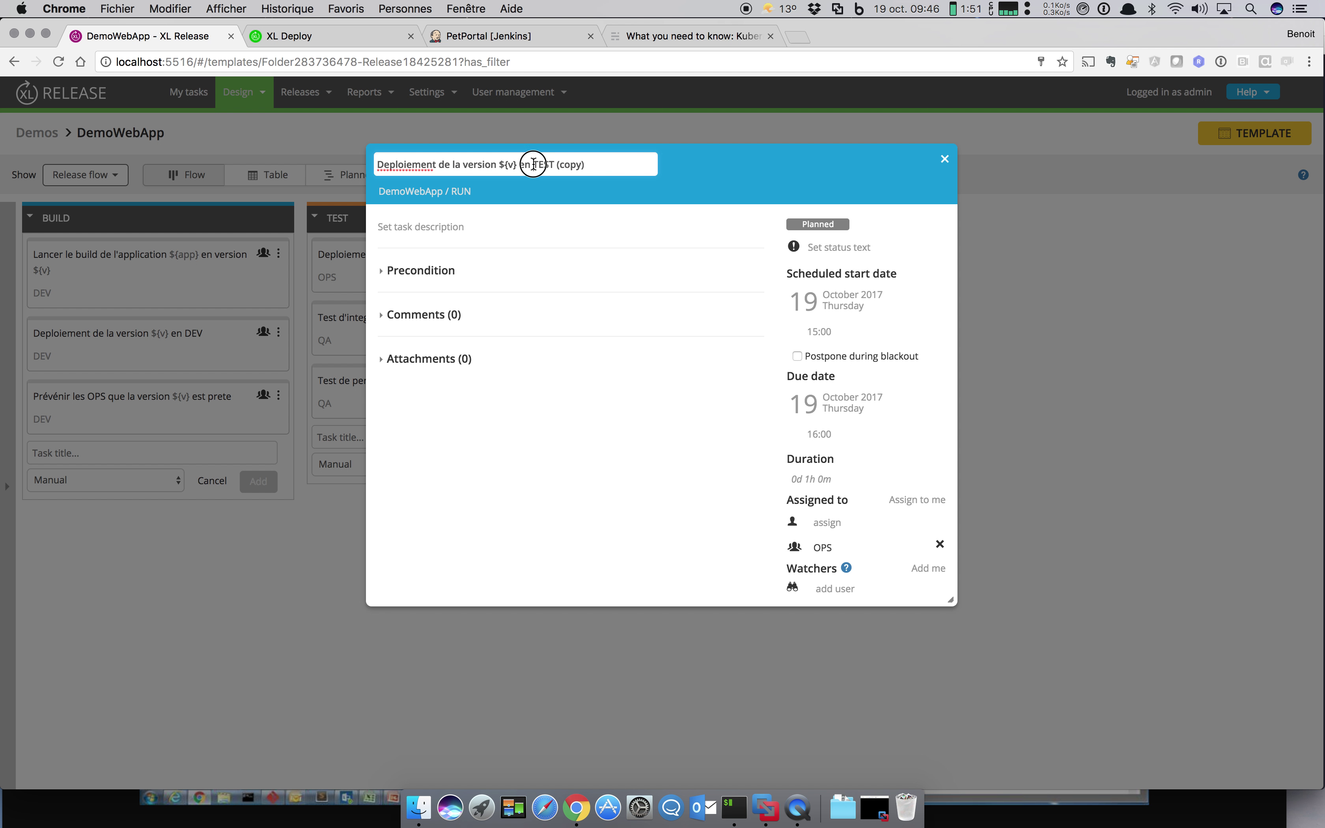
left_click_drag(534, 164, 626, 165)
type("PROD")
key("Return")
left_click(945, 160)
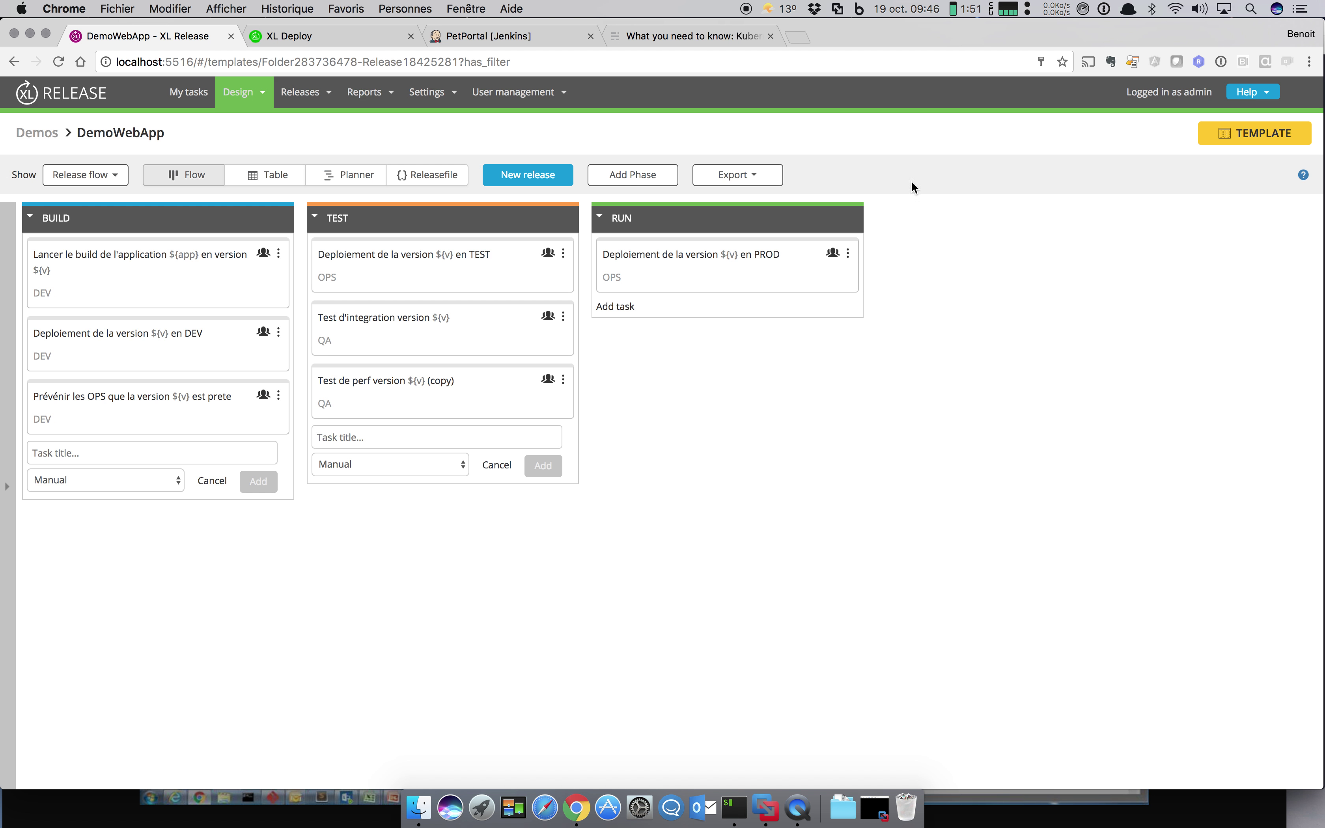
Step: Add 'GO NOGO version ${v}' at the top of RUN for TheManagers, discarding the empty task forms
left_click(635, 306)
type("GO ")
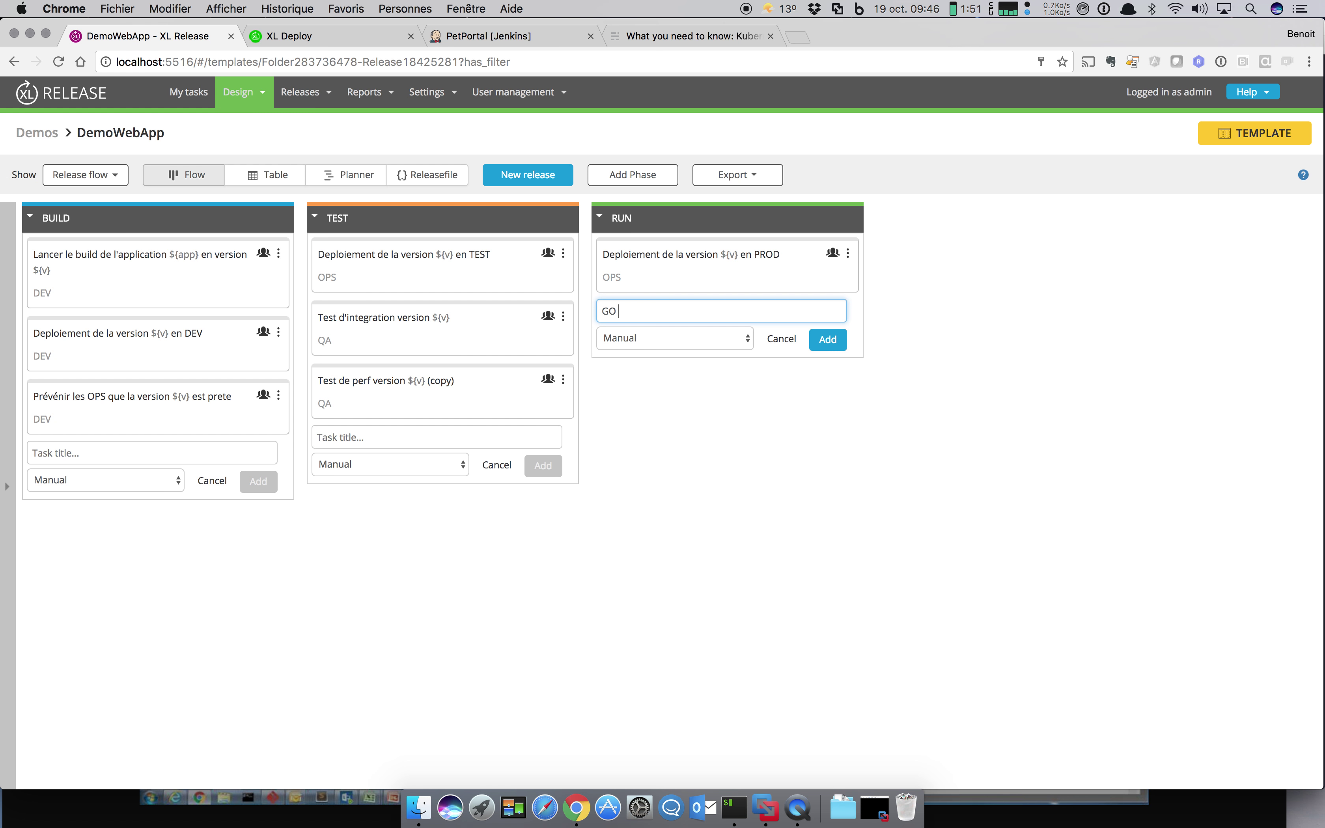
type("NOGO version ${v}")
key("Return")
left_click_drag(745, 334, 736, 274)
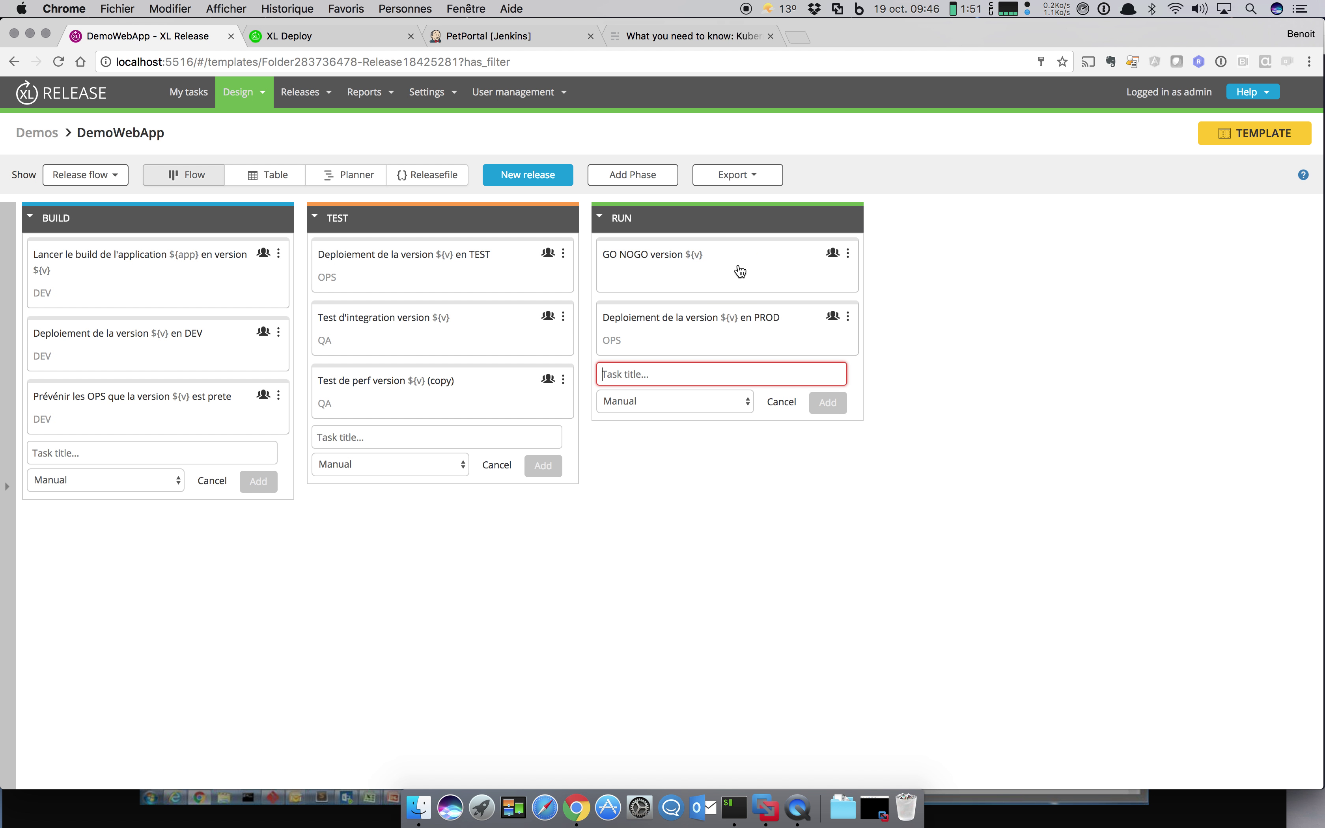
left_click(737, 274)
left_click(835, 548)
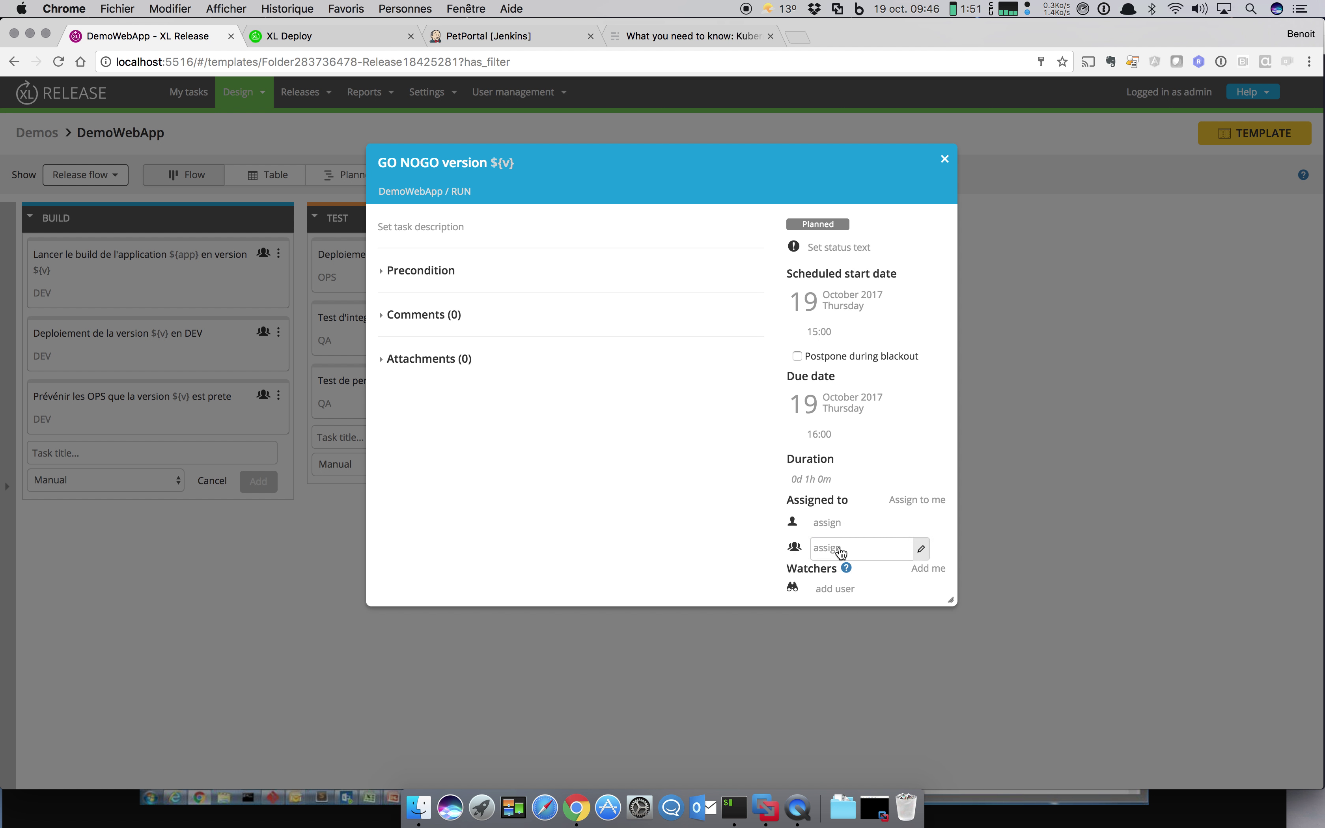
left_click(839, 547)
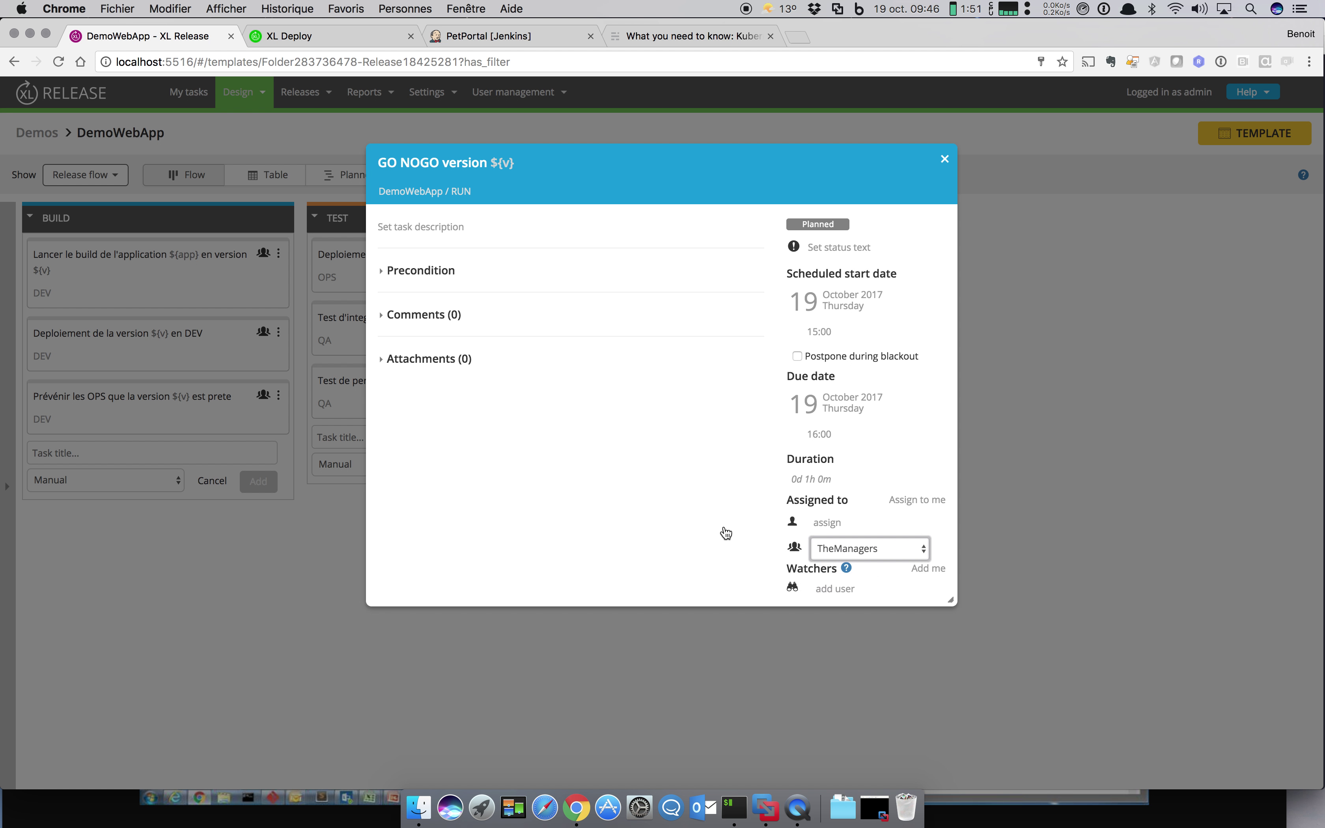
left_click(943, 160)
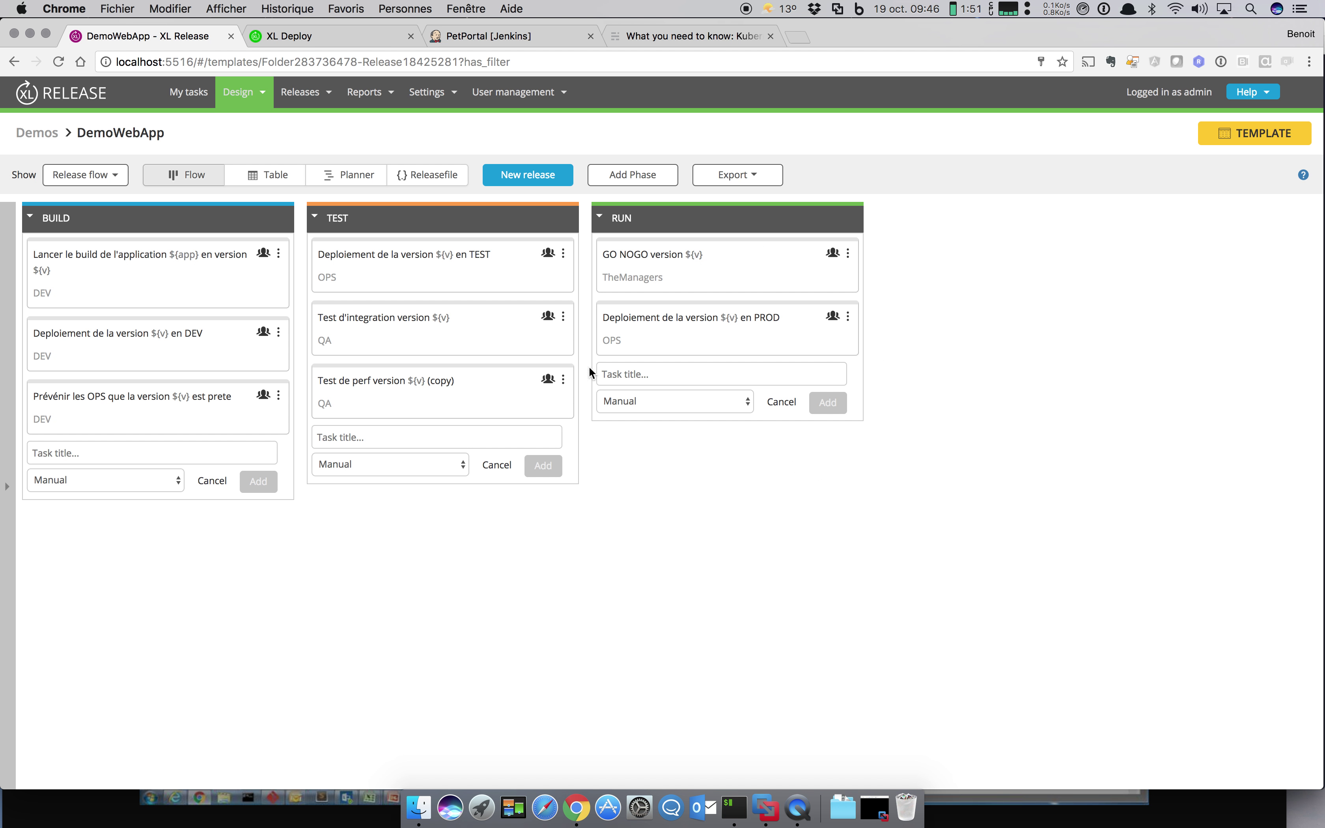
left_click(782, 403)
left_click(497, 466)
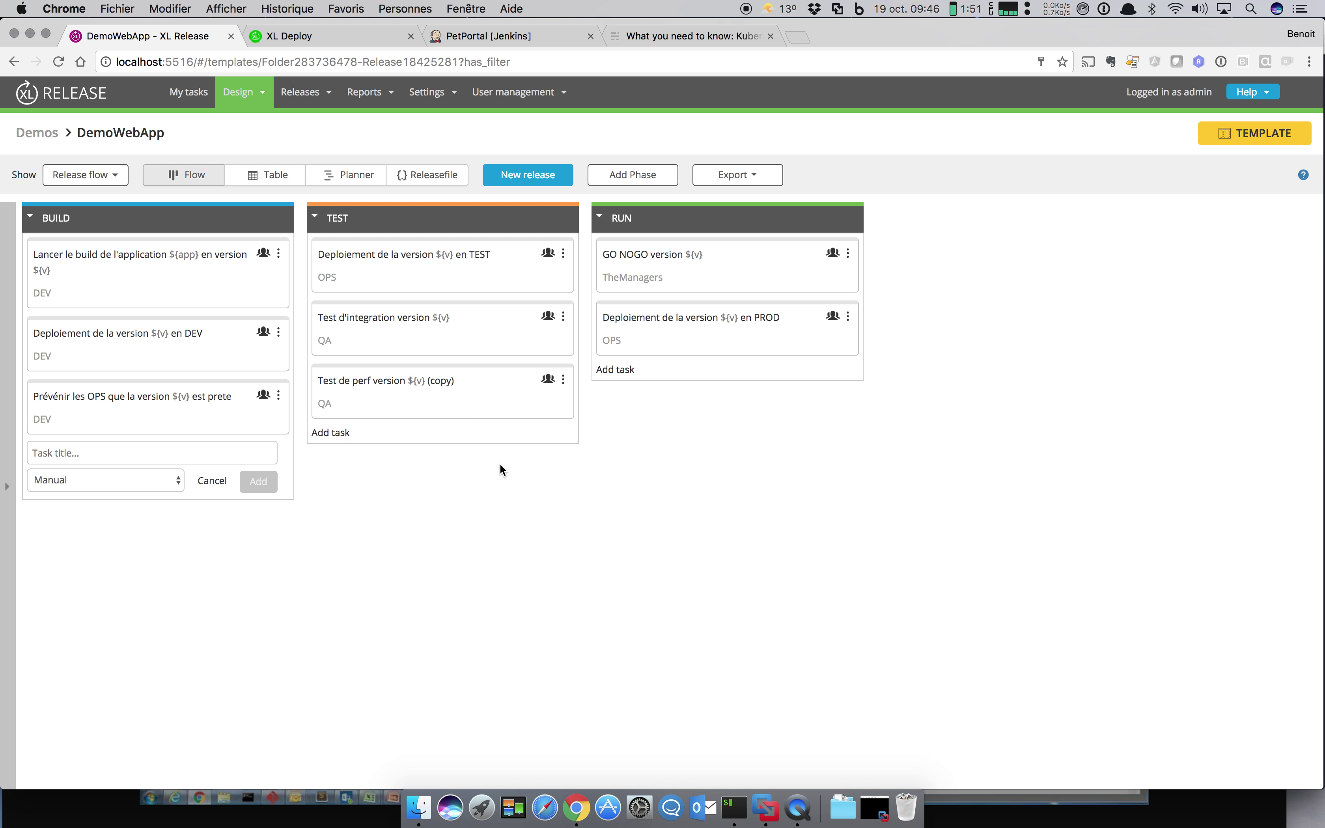
left_click(211, 481)
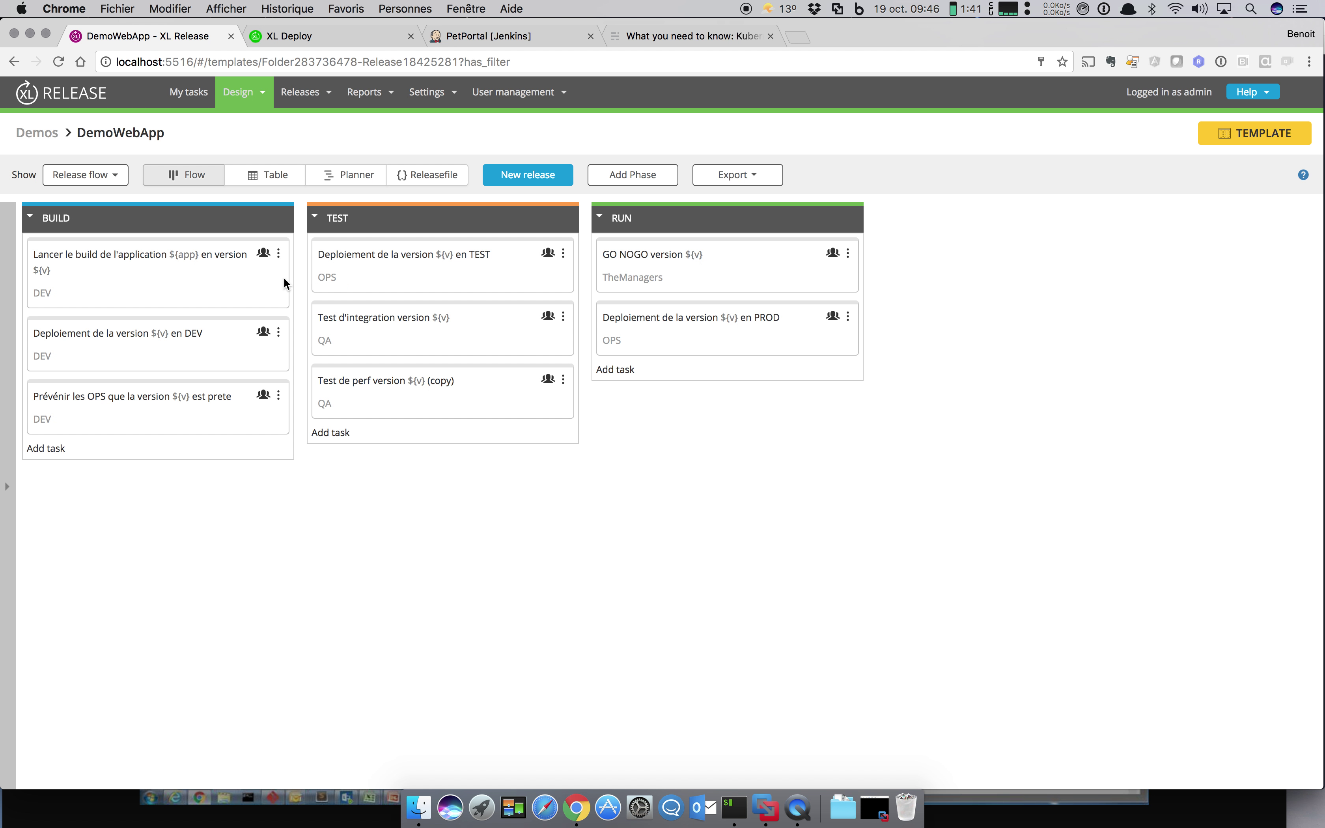
Step: Create release 'Sprint 4' from DemoWebApp with app set to Portail and v set to 3.1
left_click(527, 174)
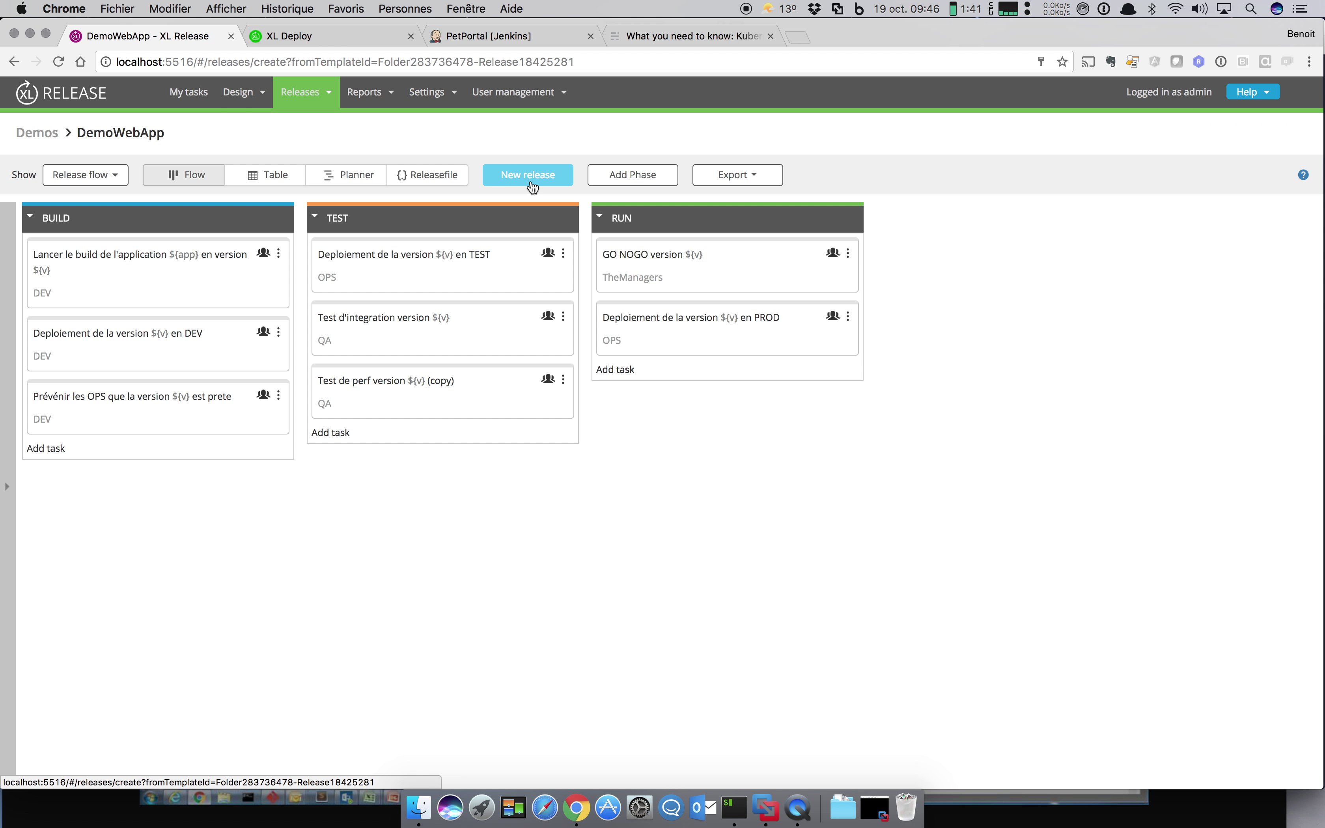
type("Speint 4")
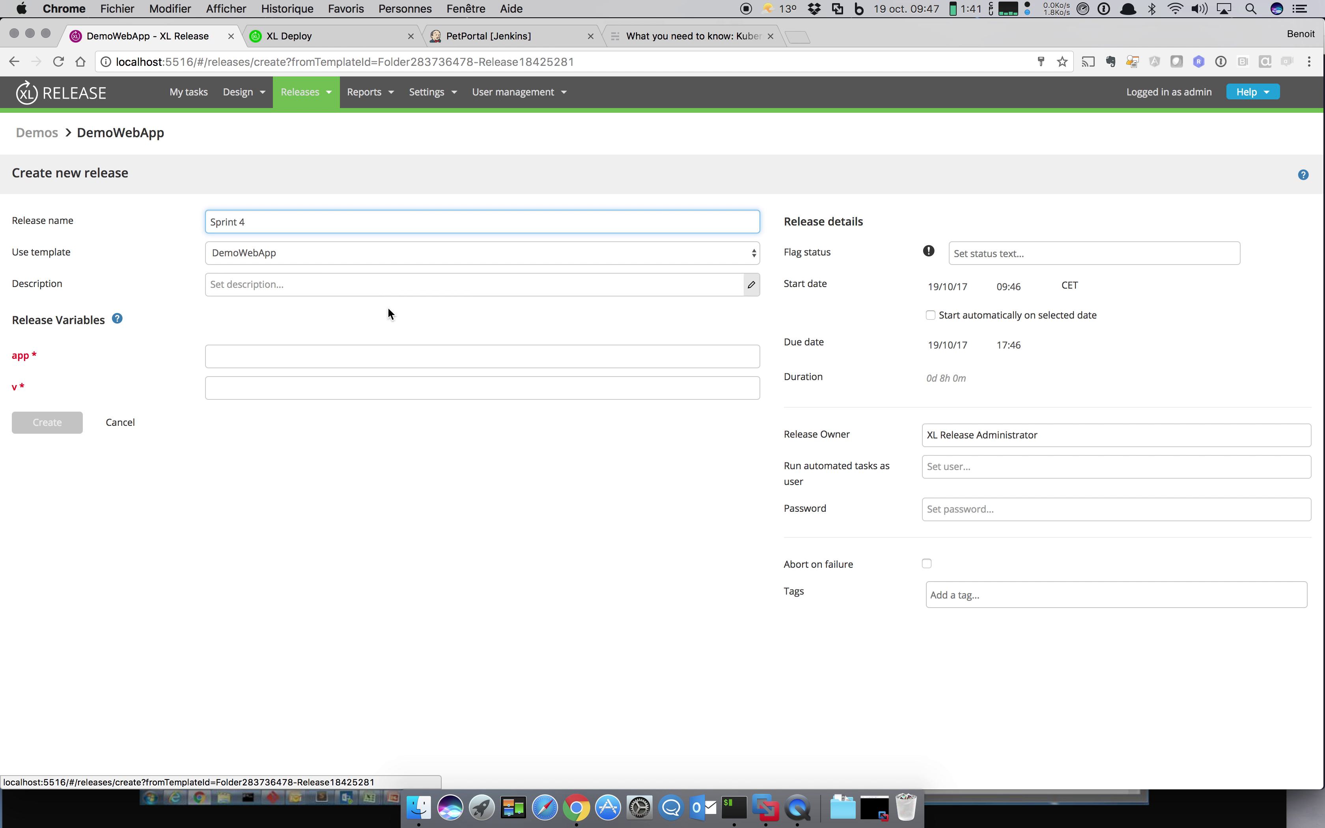
left_click(358, 357)
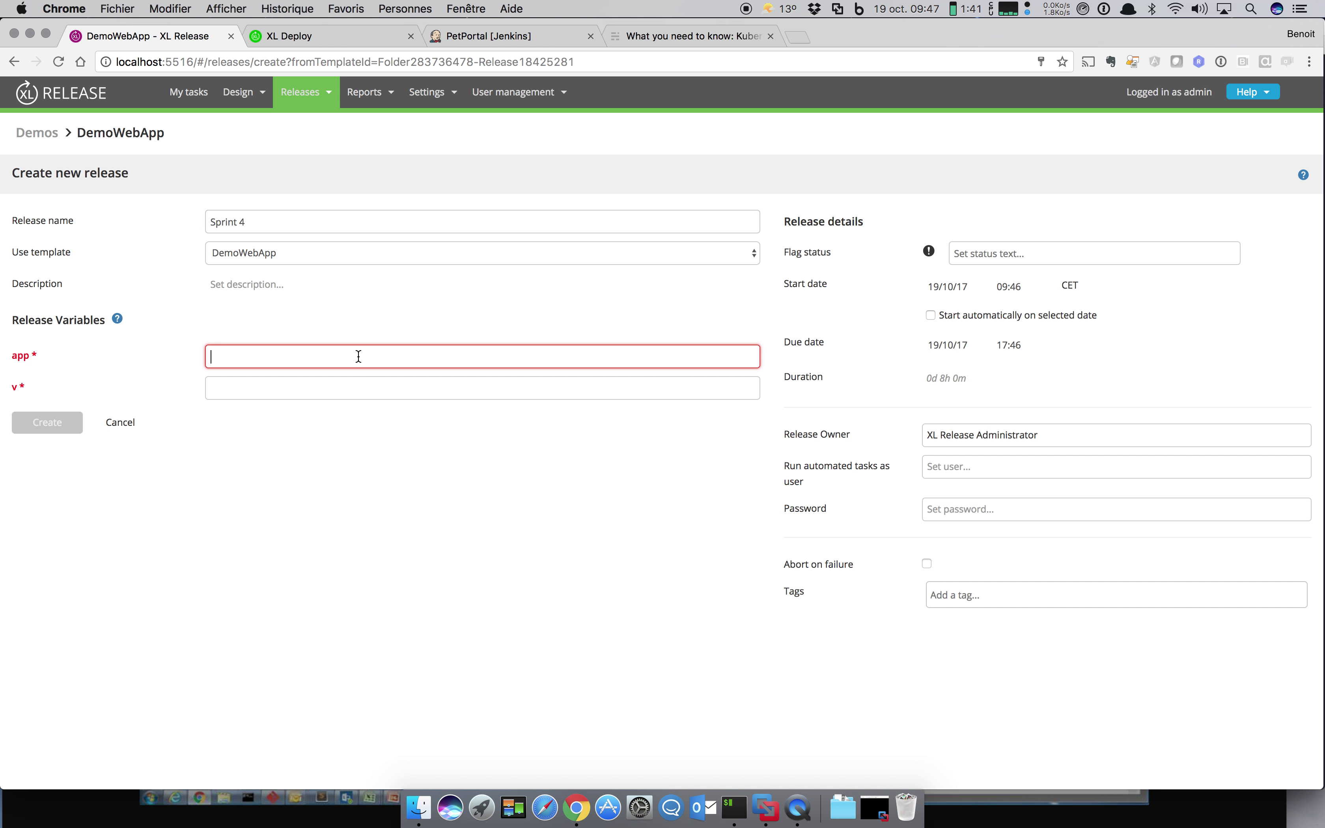
type("Portail")
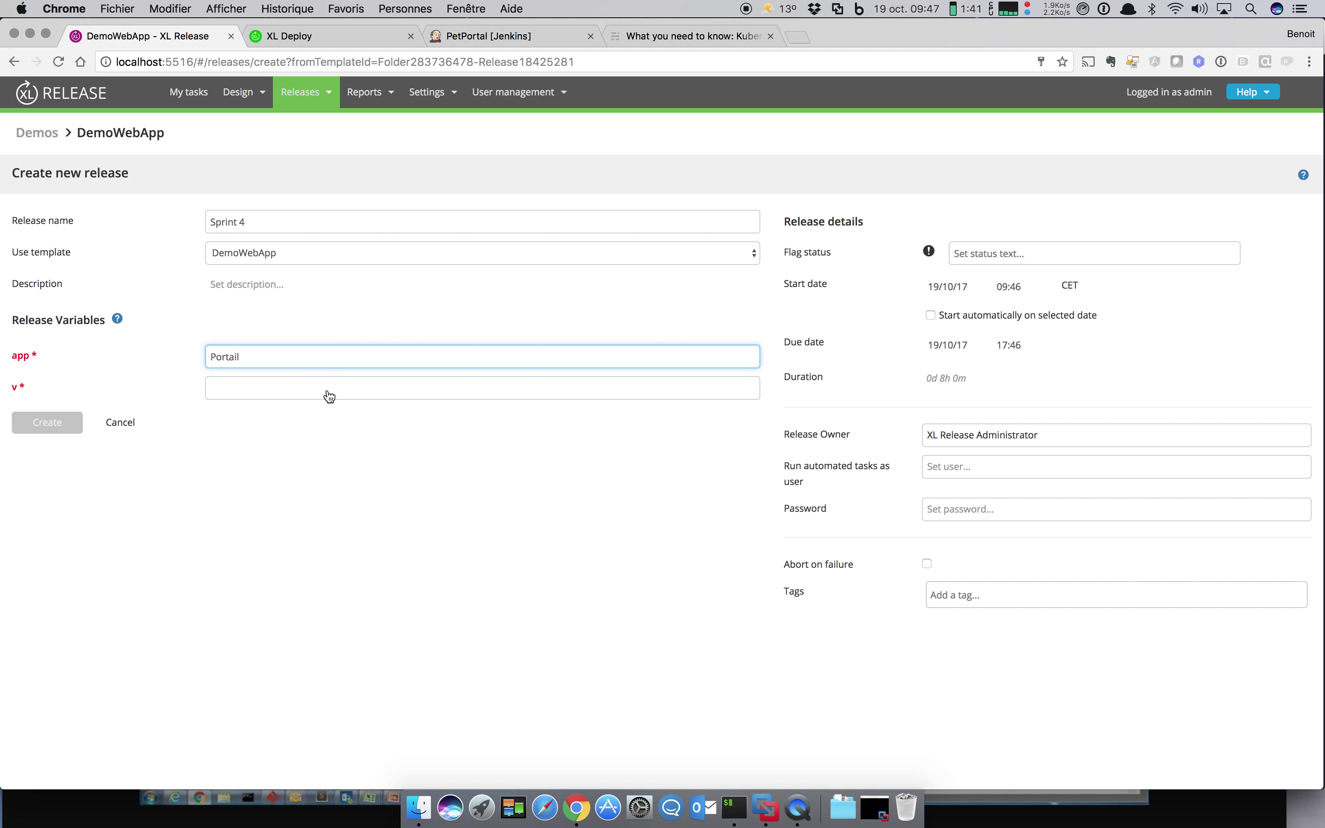
left_click(325, 390)
type("3.1")
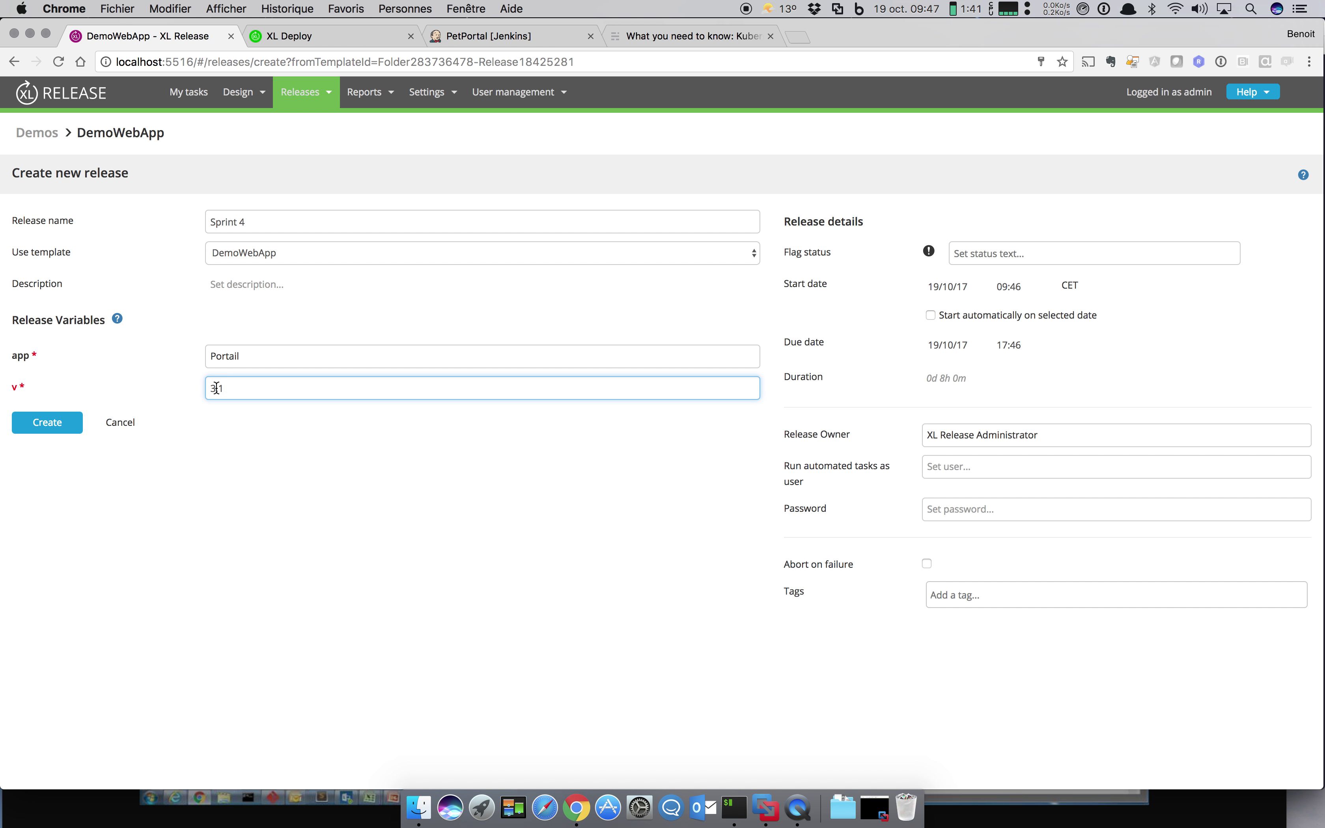
left_click(67, 433)
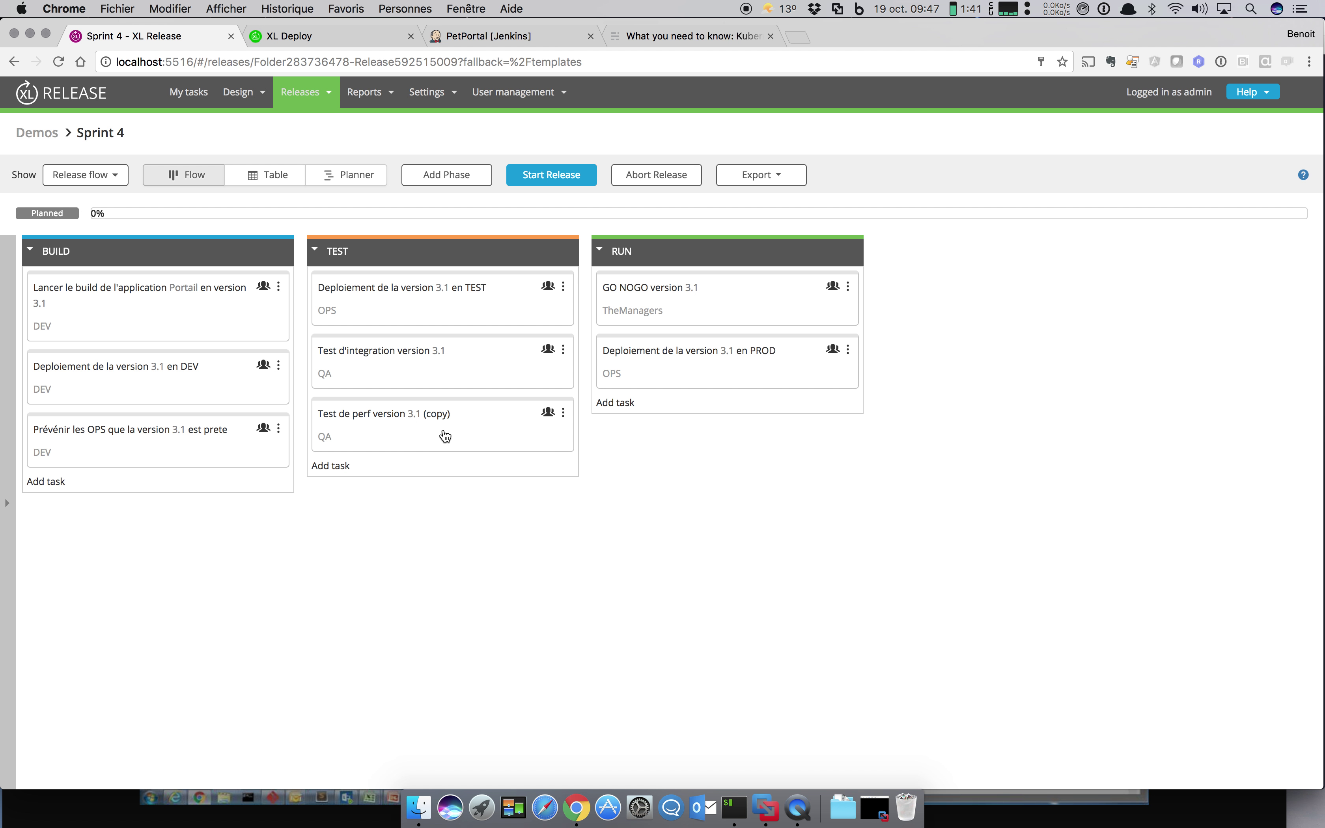
Step: Place 'Test de perf' before 'Test d'integration', start the Sprint 4 release, and view My tasks
left_click_drag(445, 436, 465, 356)
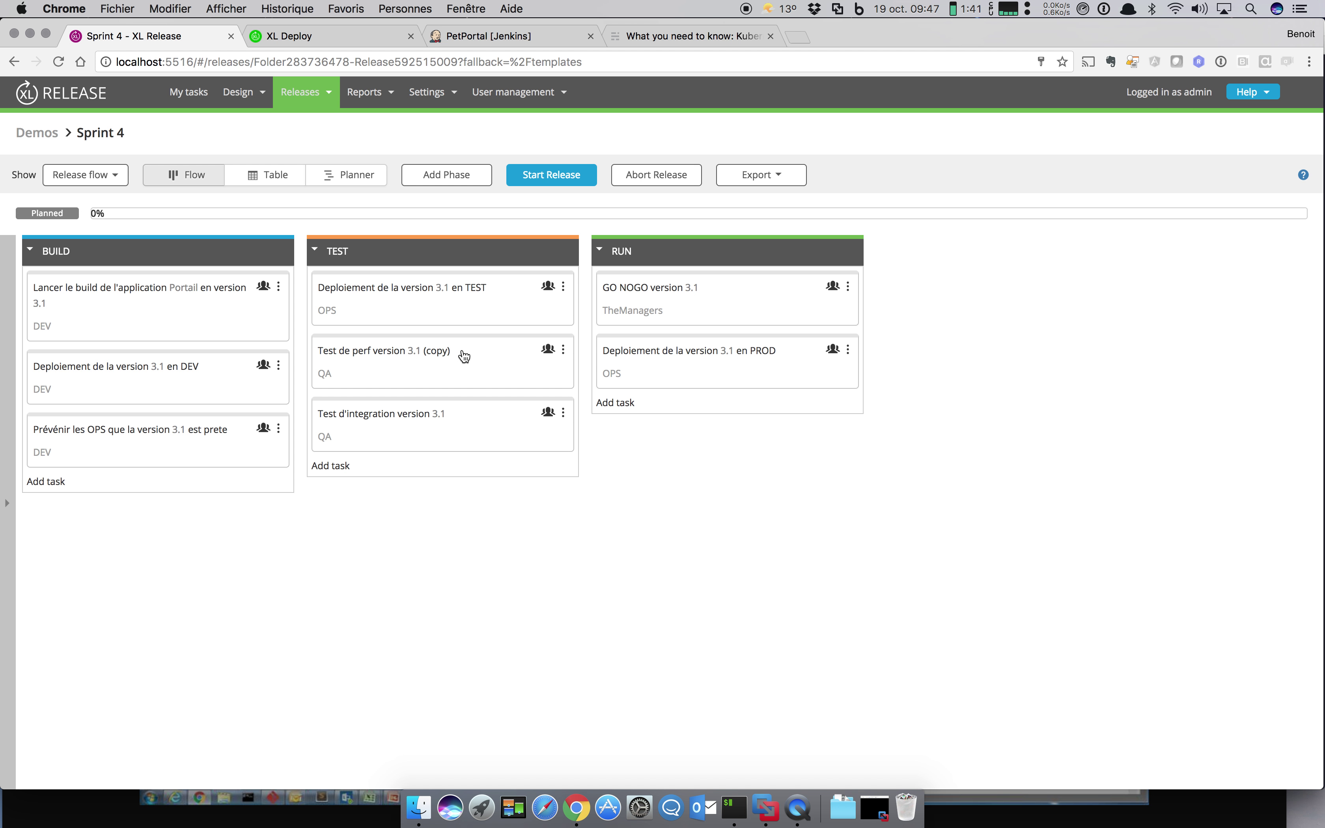
left_click(544, 179)
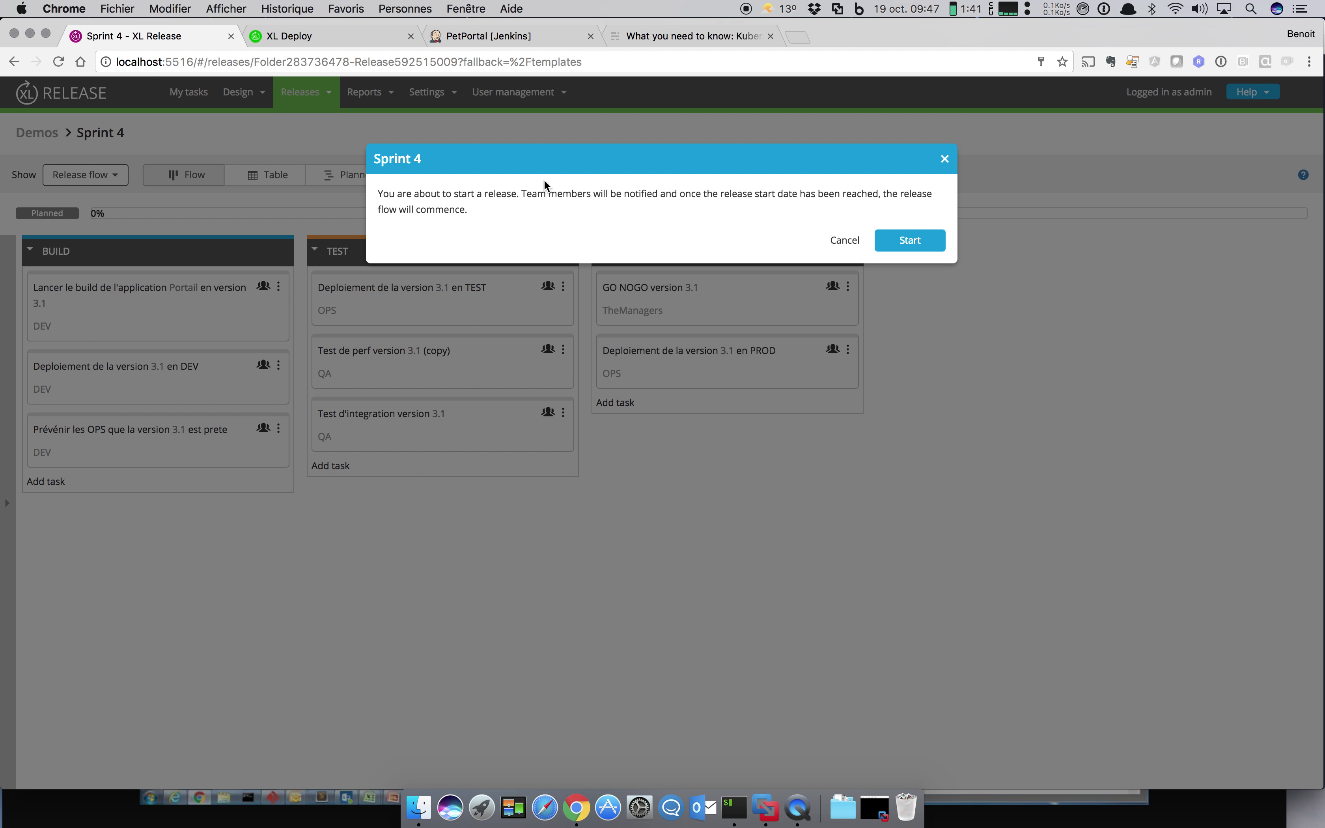
left_click(929, 246)
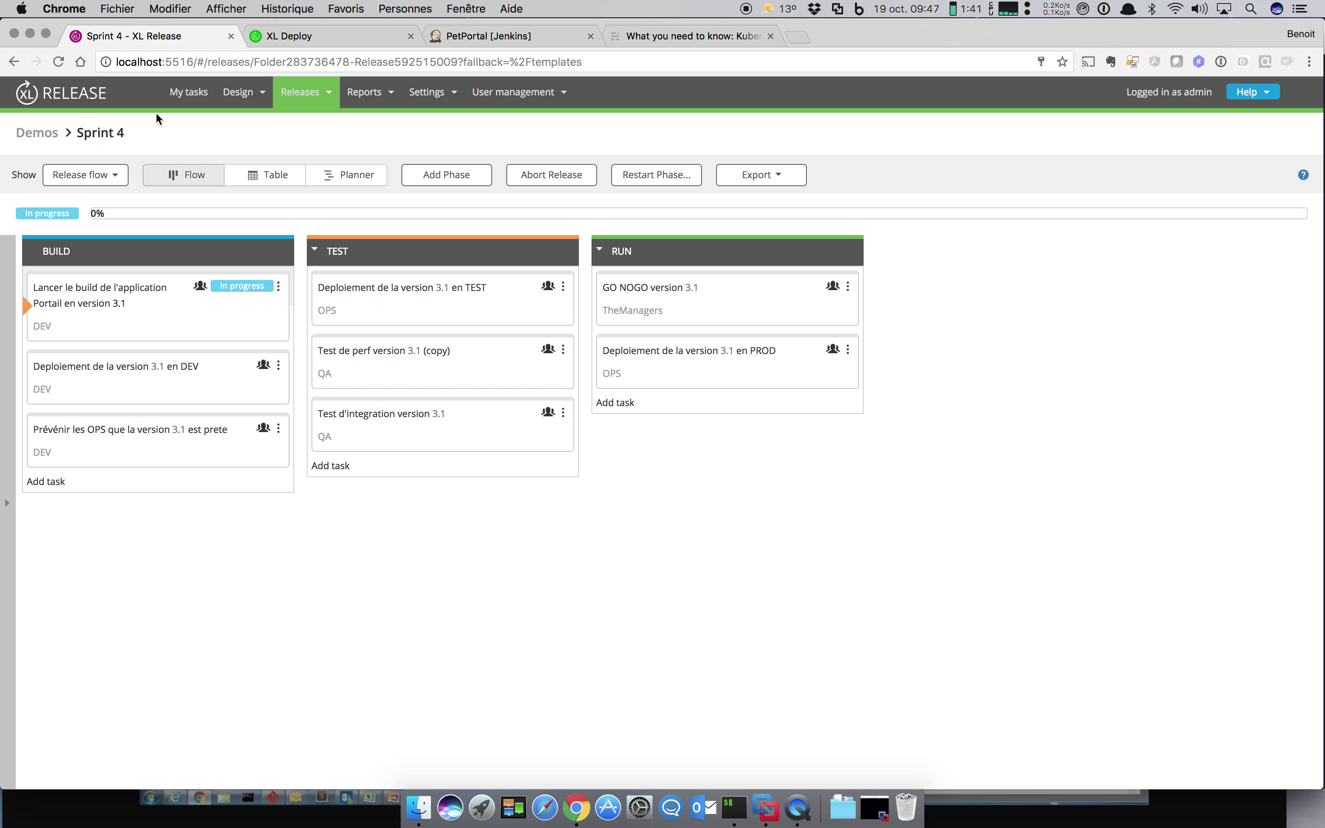
left_click(180, 98)
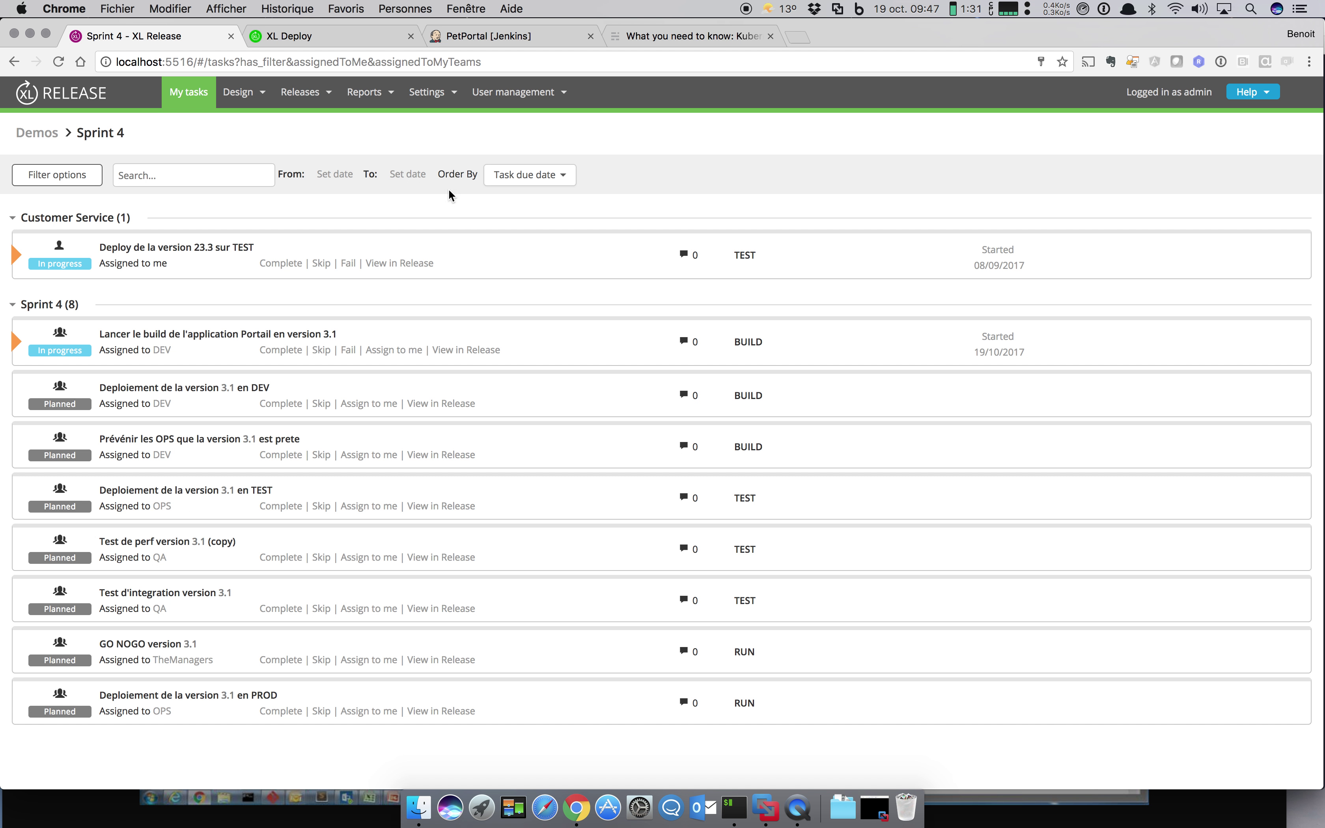
Step: Filter tasks to Active tasks with Assigned to me, my teams, others and Not assigned all checked
left_click(32, 176)
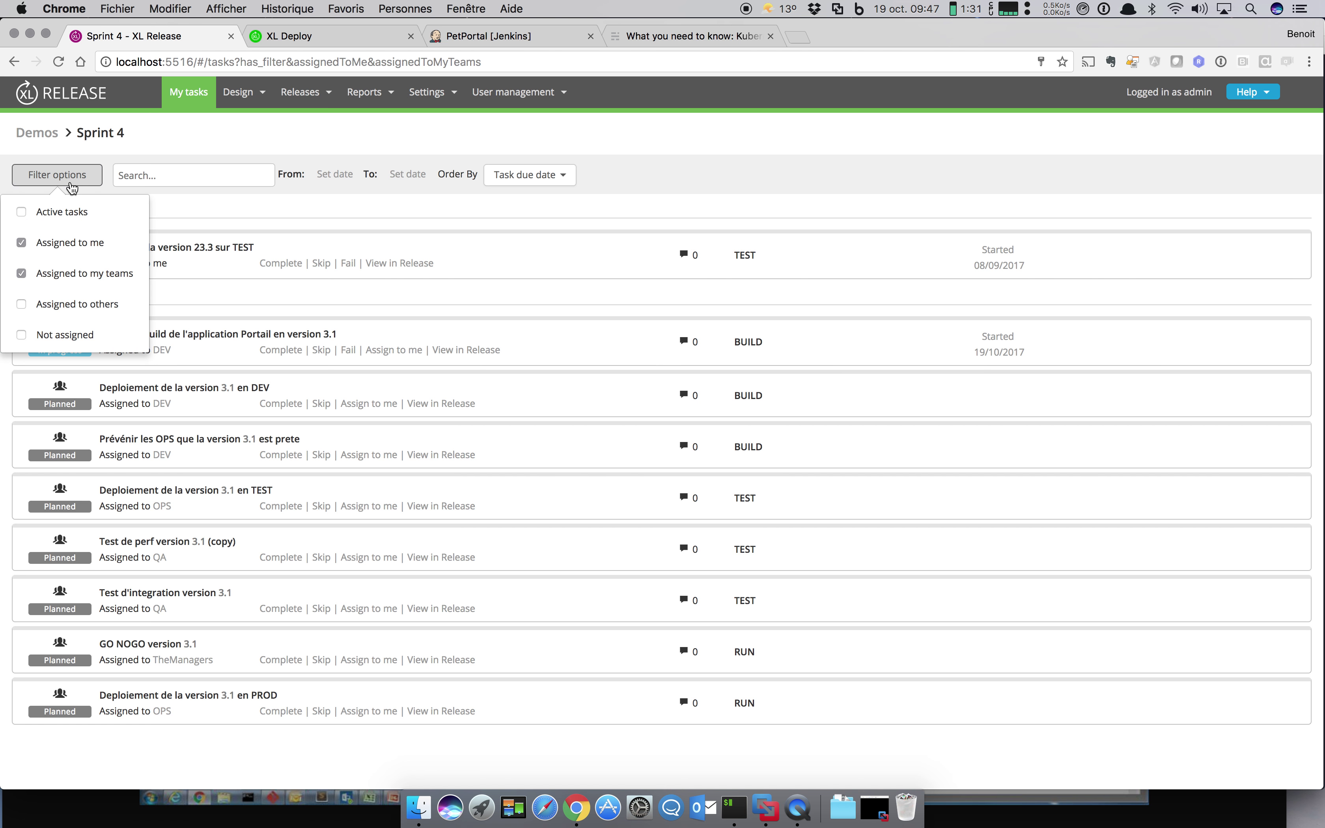
left_click(64, 274)
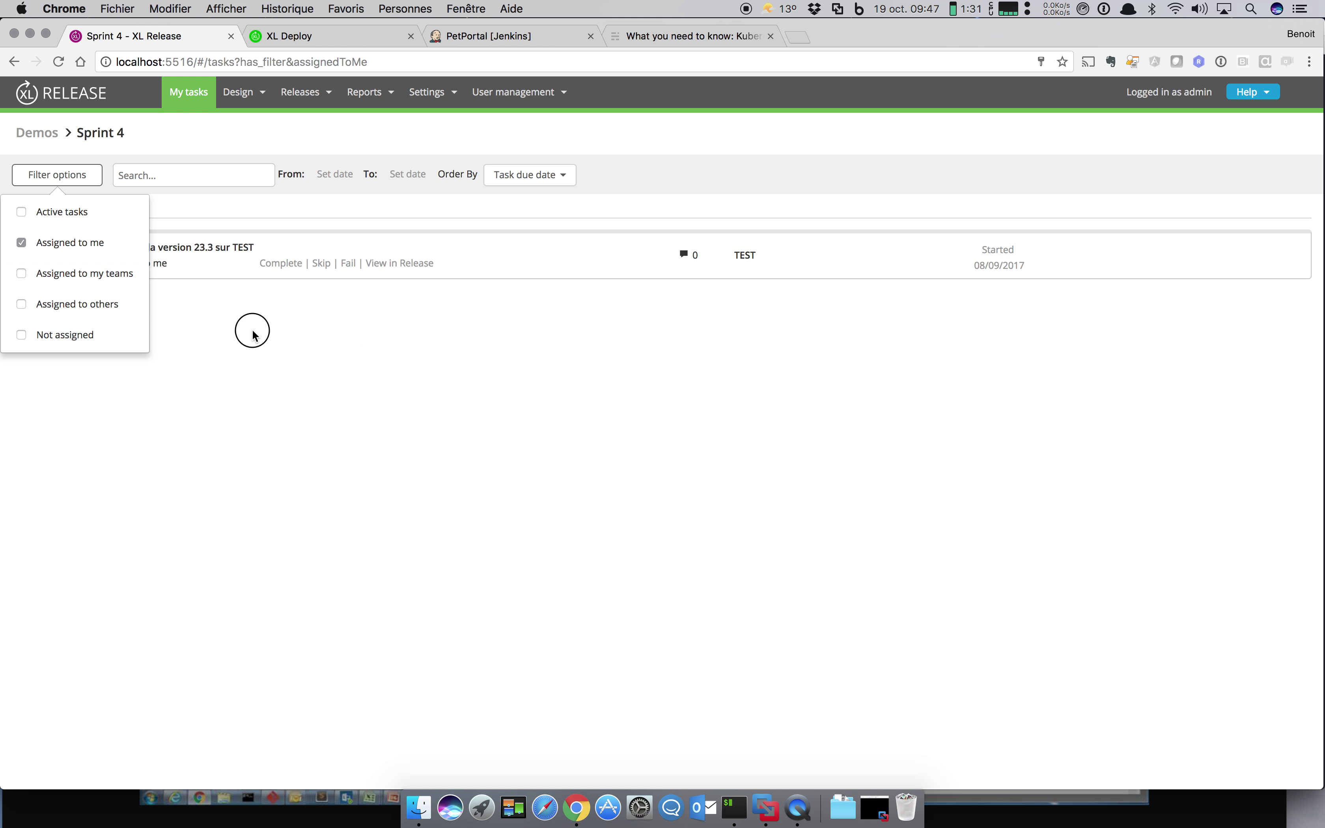
left_click(252, 334)
left_click(82, 175)
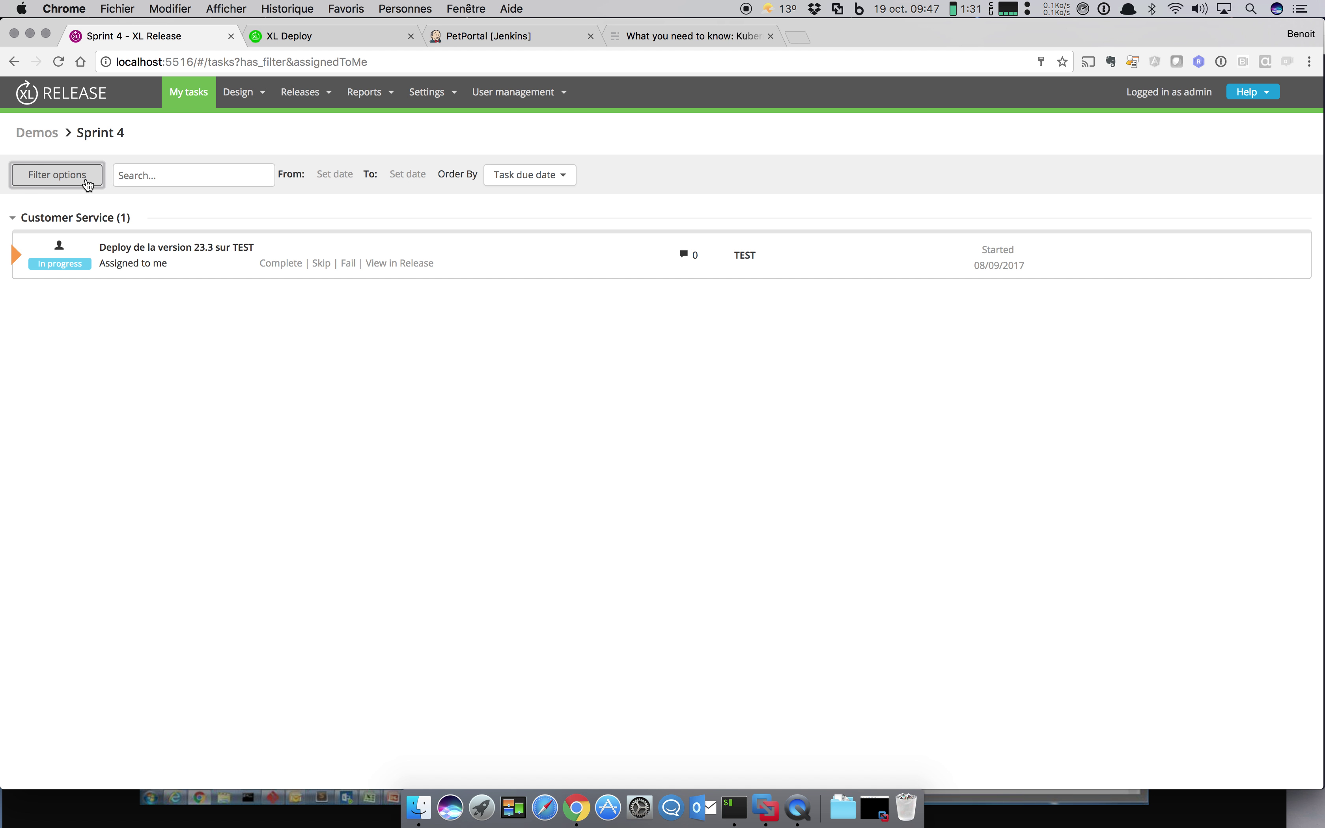
left_click(65, 213)
left_click(66, 248)
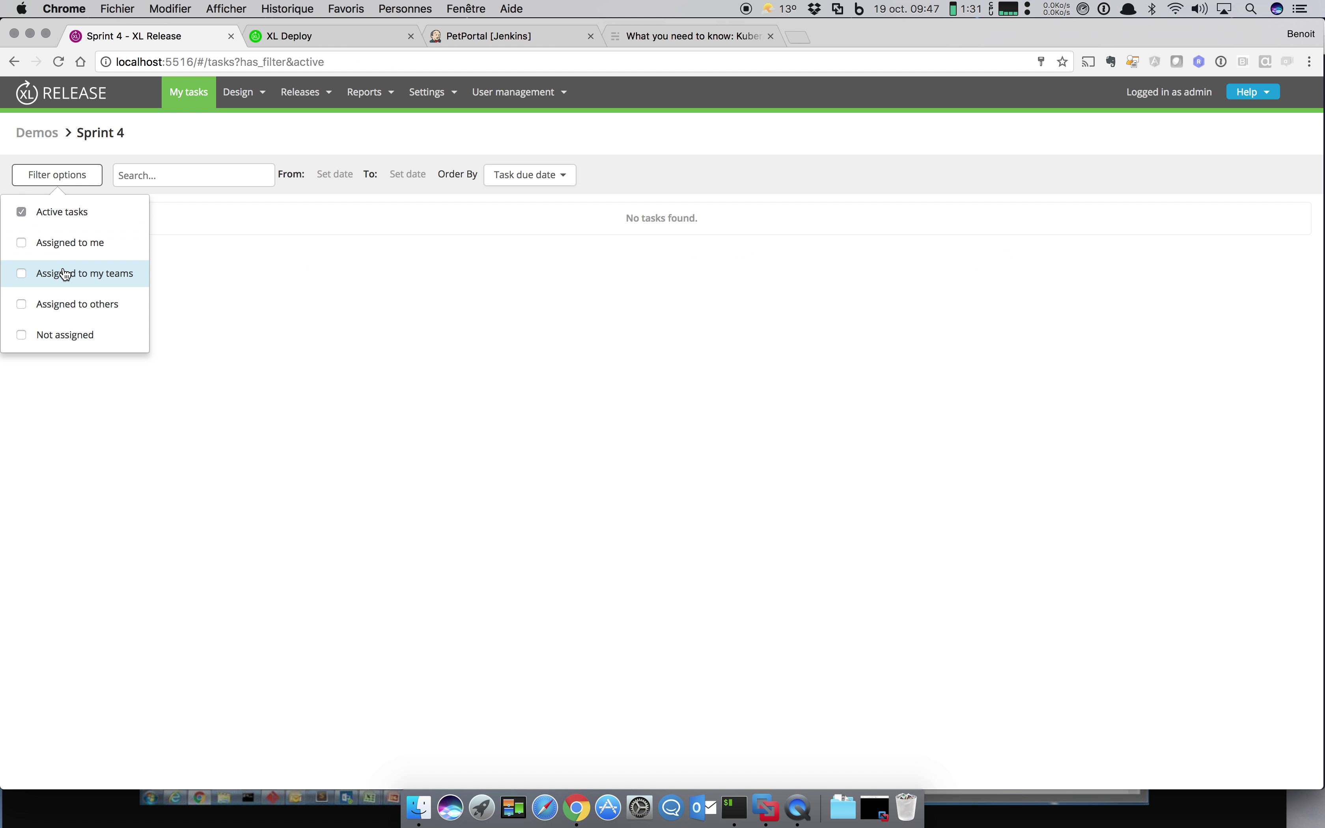
left_click(65, 273)
left_click(61, 302)
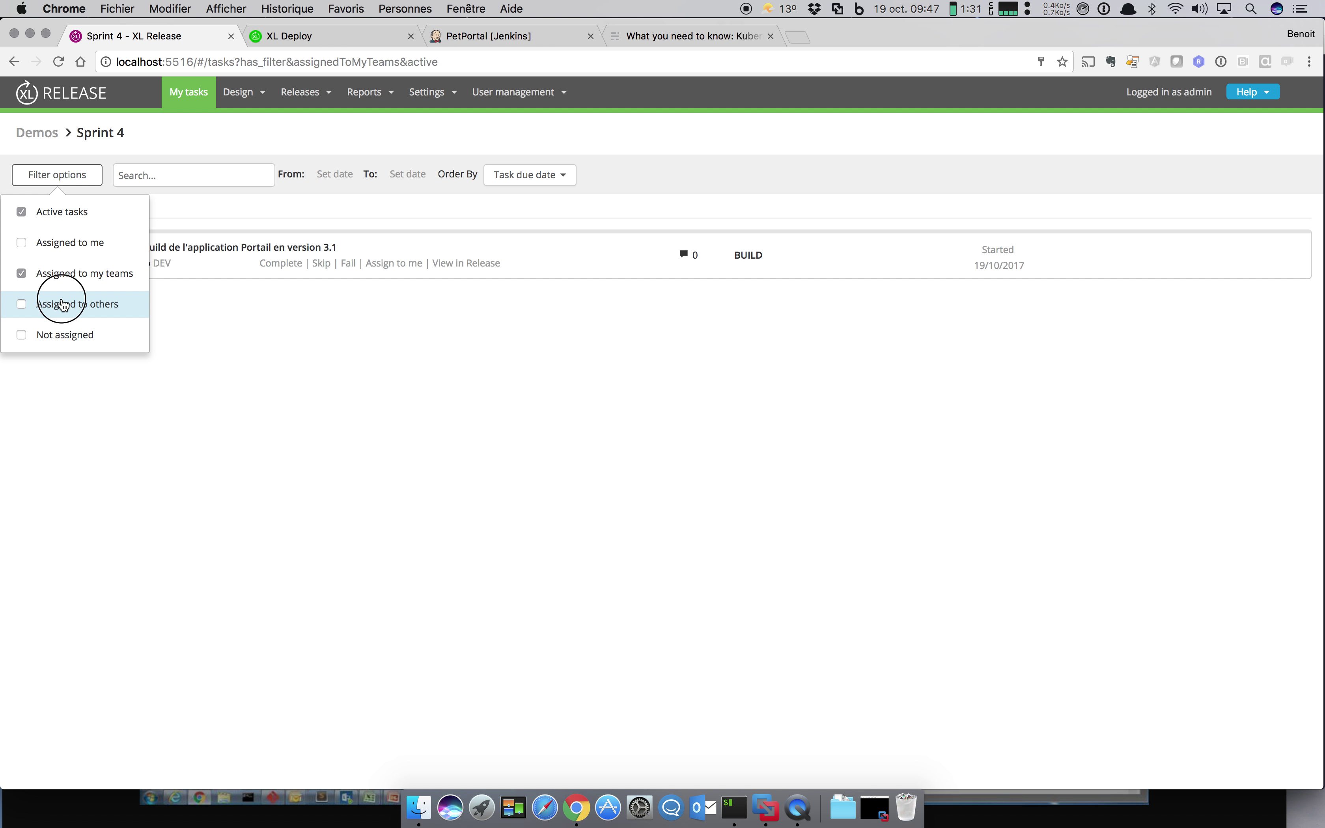
left_click(61, 334)
left_click(71, 246)
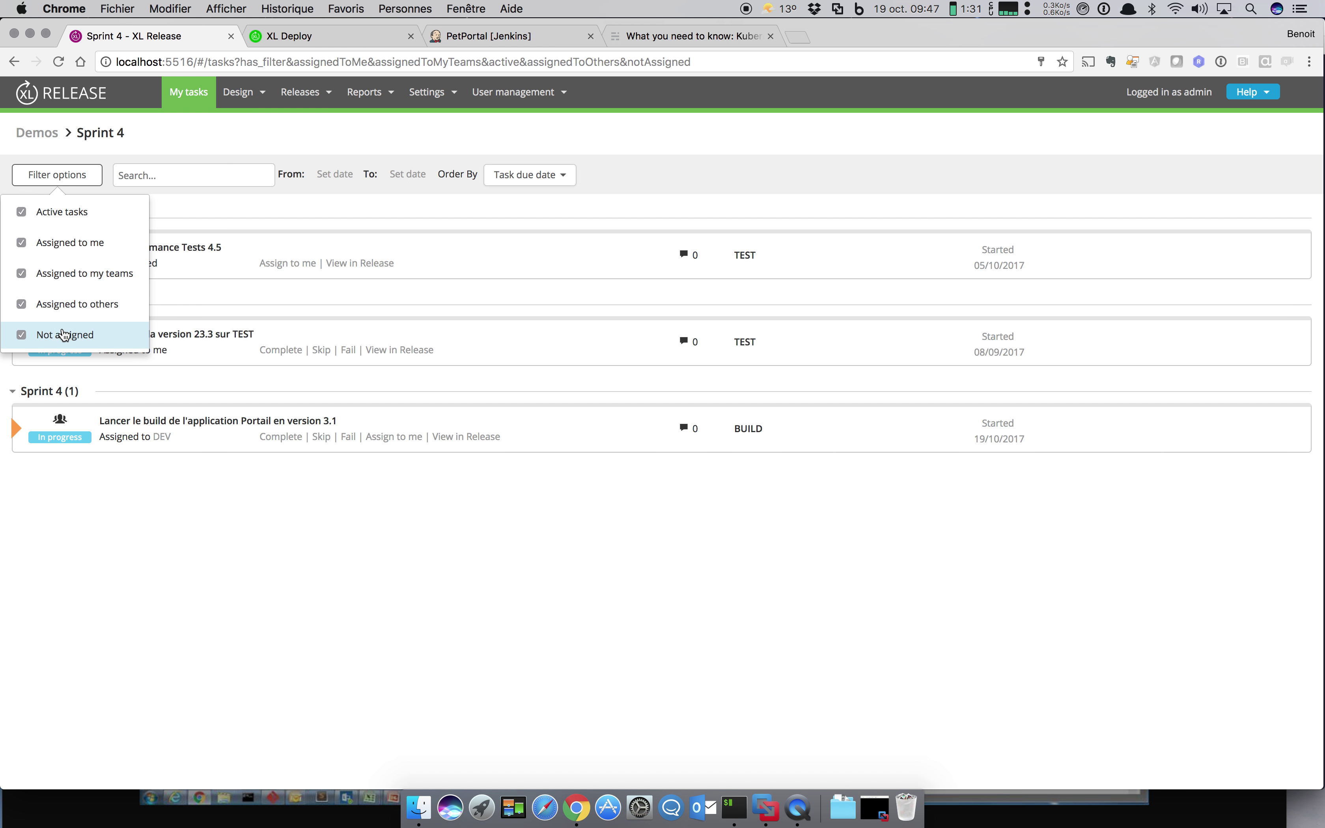
left_click(264, 516)
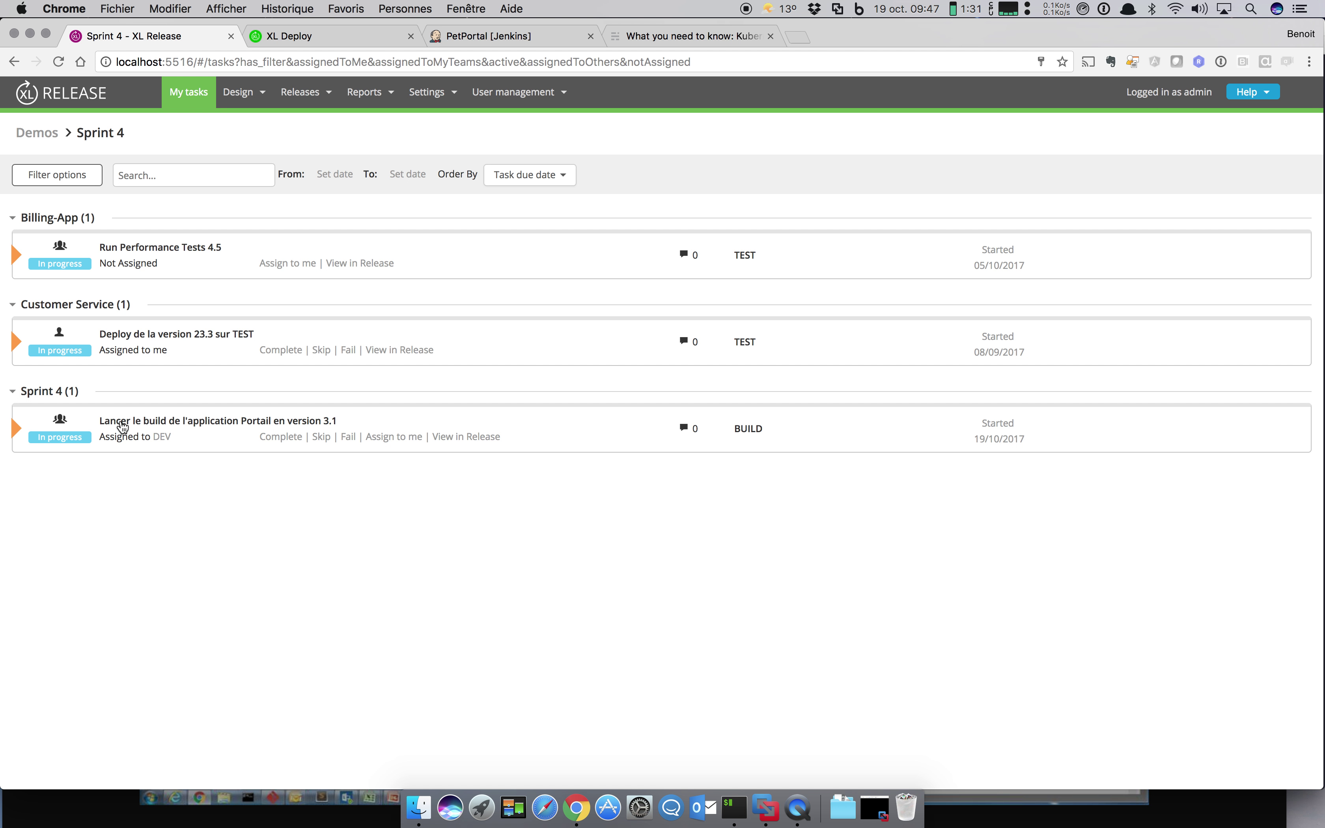
Step: Take on the Portail build task and complete it with the comment 'ok'
left_click(395, 438)
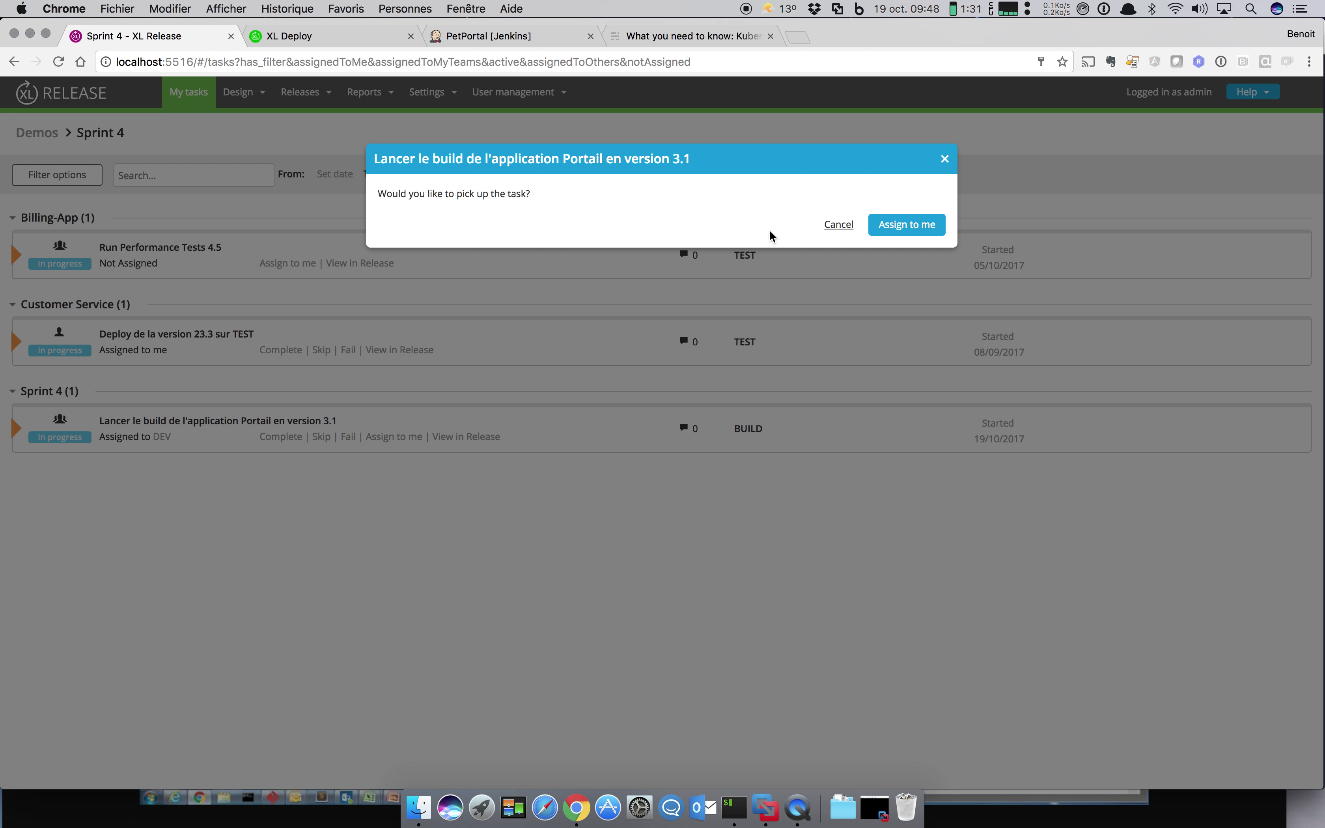
left_click(884, 232)
left_click(77, 423)
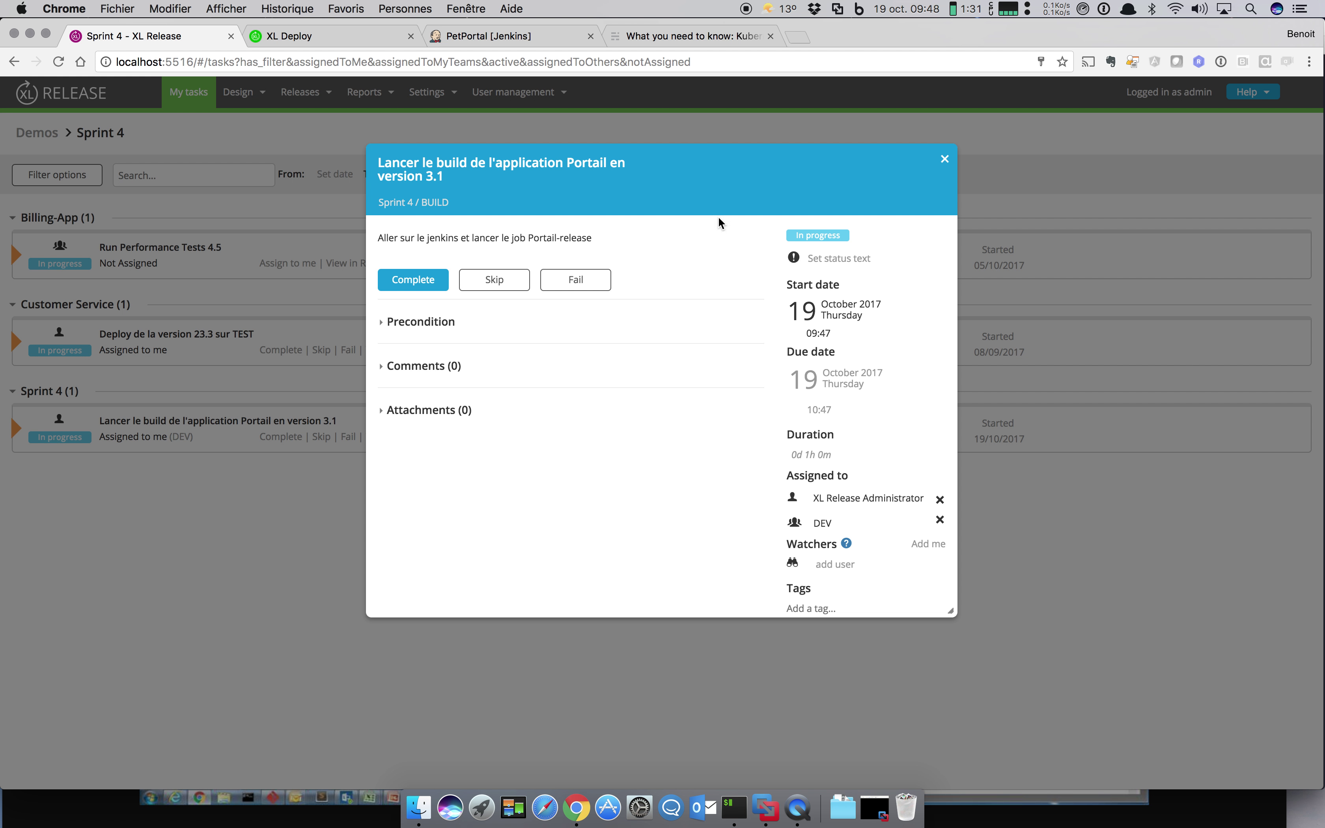
left_click(420, 278)
left_click(455, 282)
type("ok")
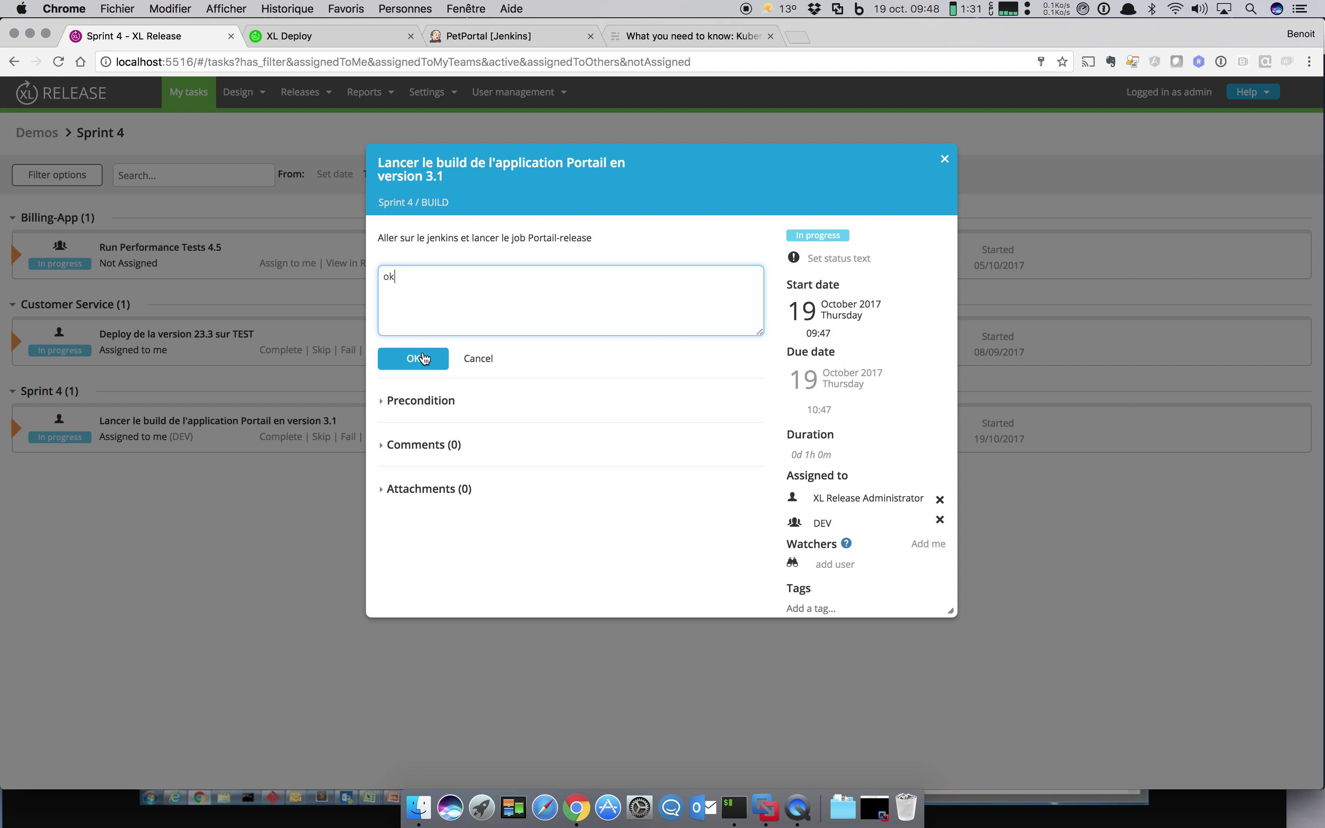
left_click(414, 359)
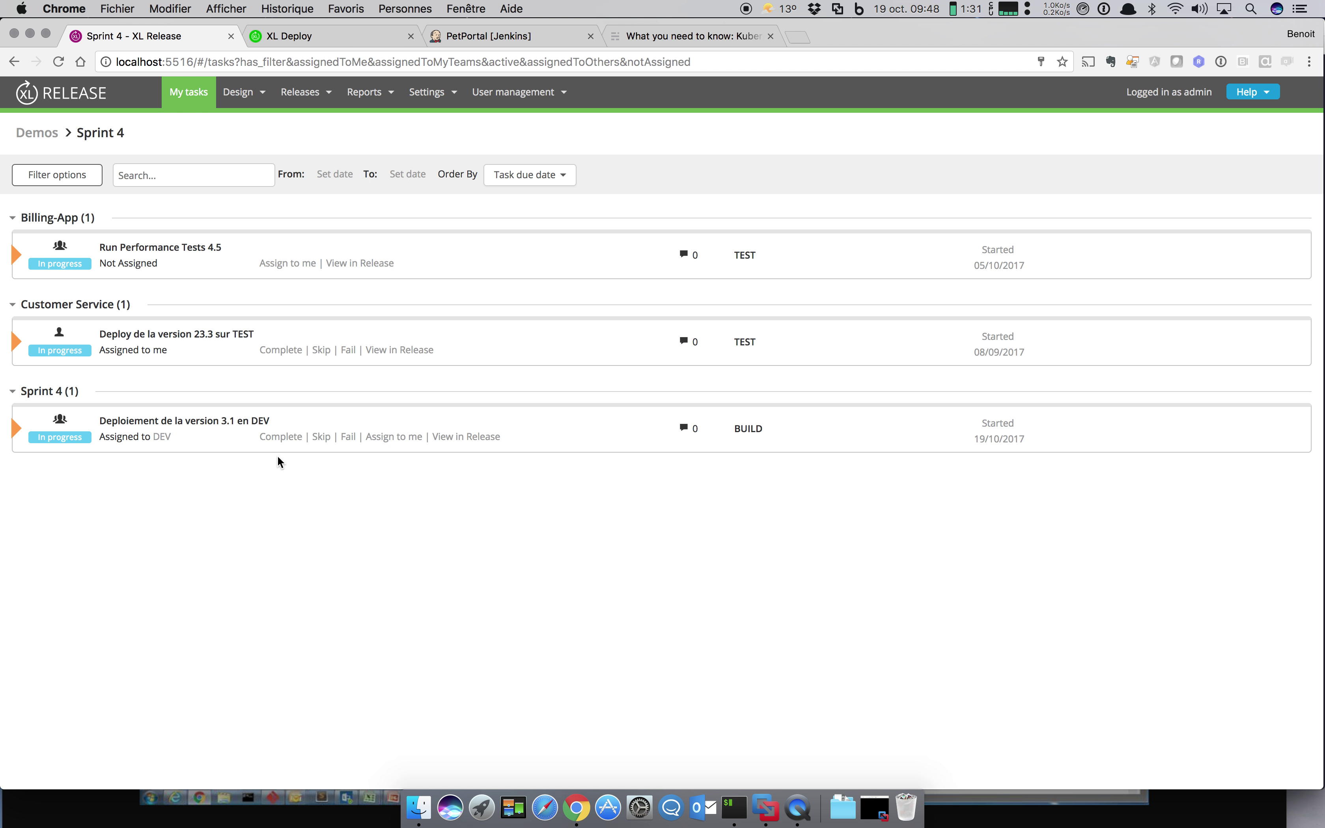
Step: Take on the DEV deployment task and complete it, commenting 'Fait avec un super outil XLDeploy :-)'
left_click(406, 437)
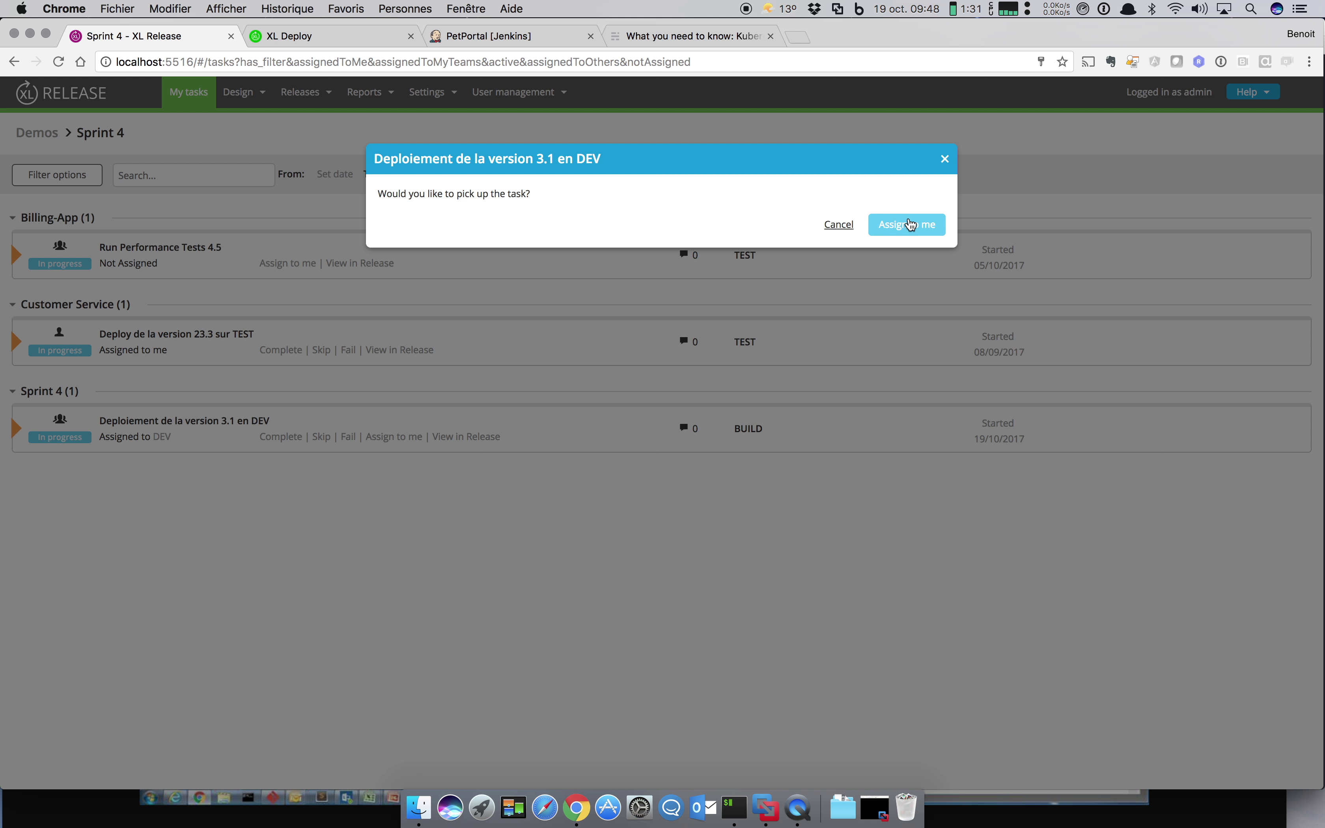
left_click(910, 224)
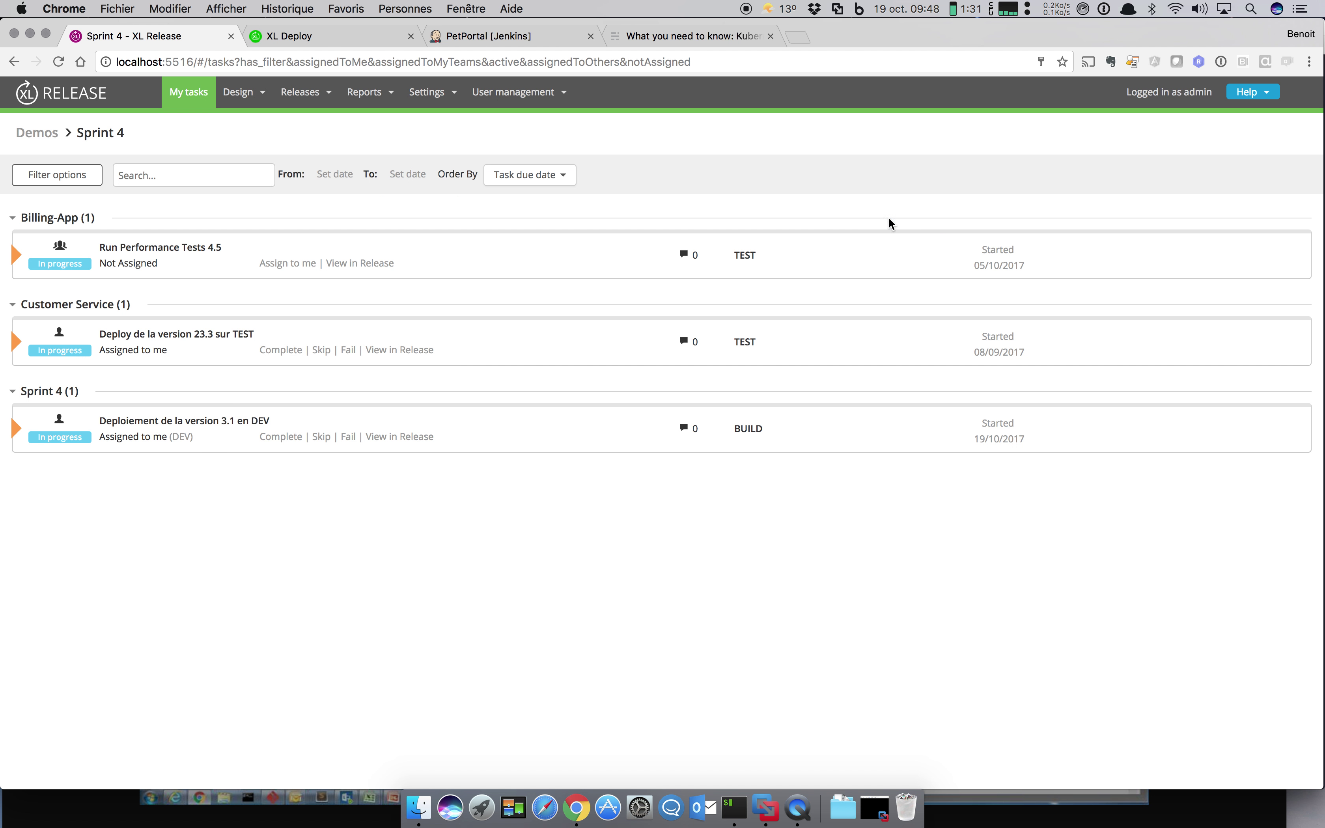
left_click(274, 436)
type("Fait ave")
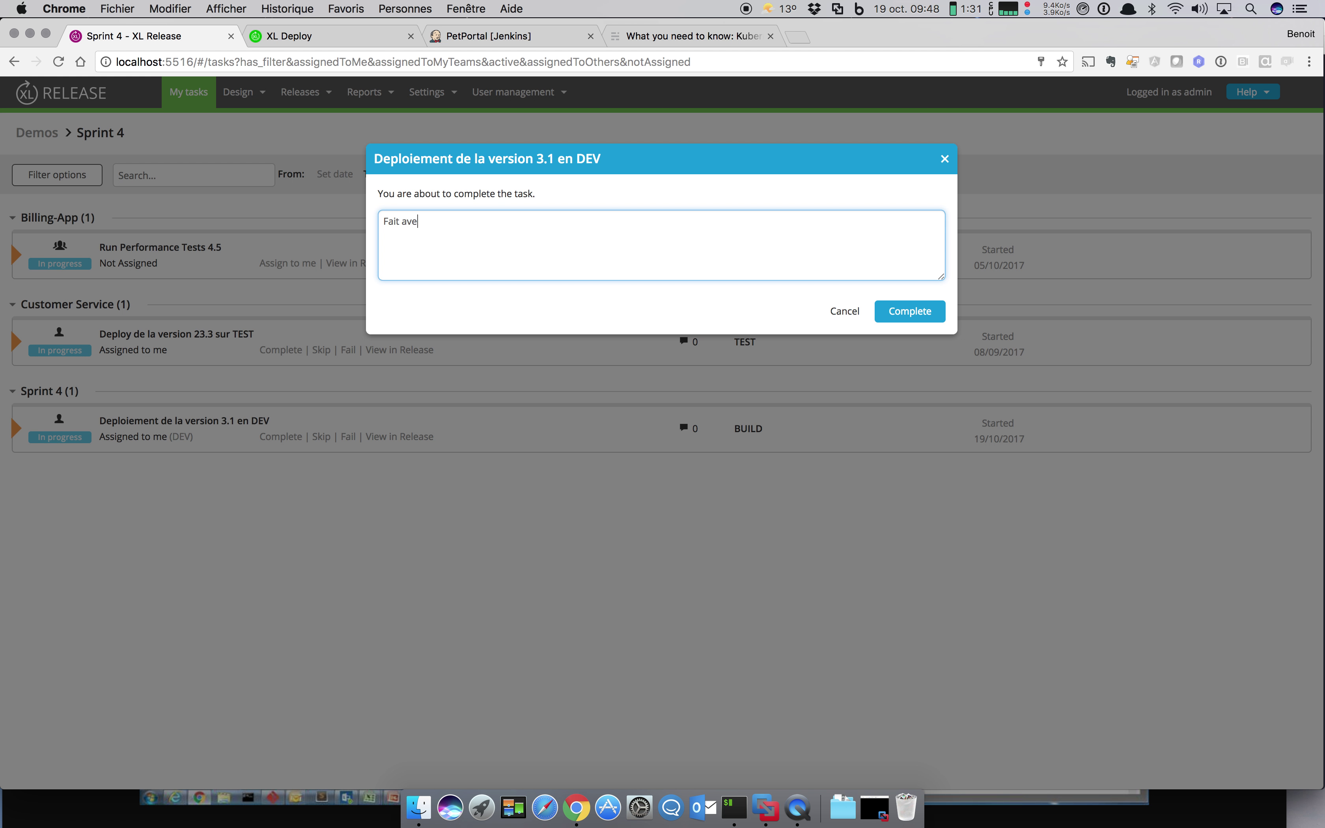
type("c un super outil XLDeploy :-")
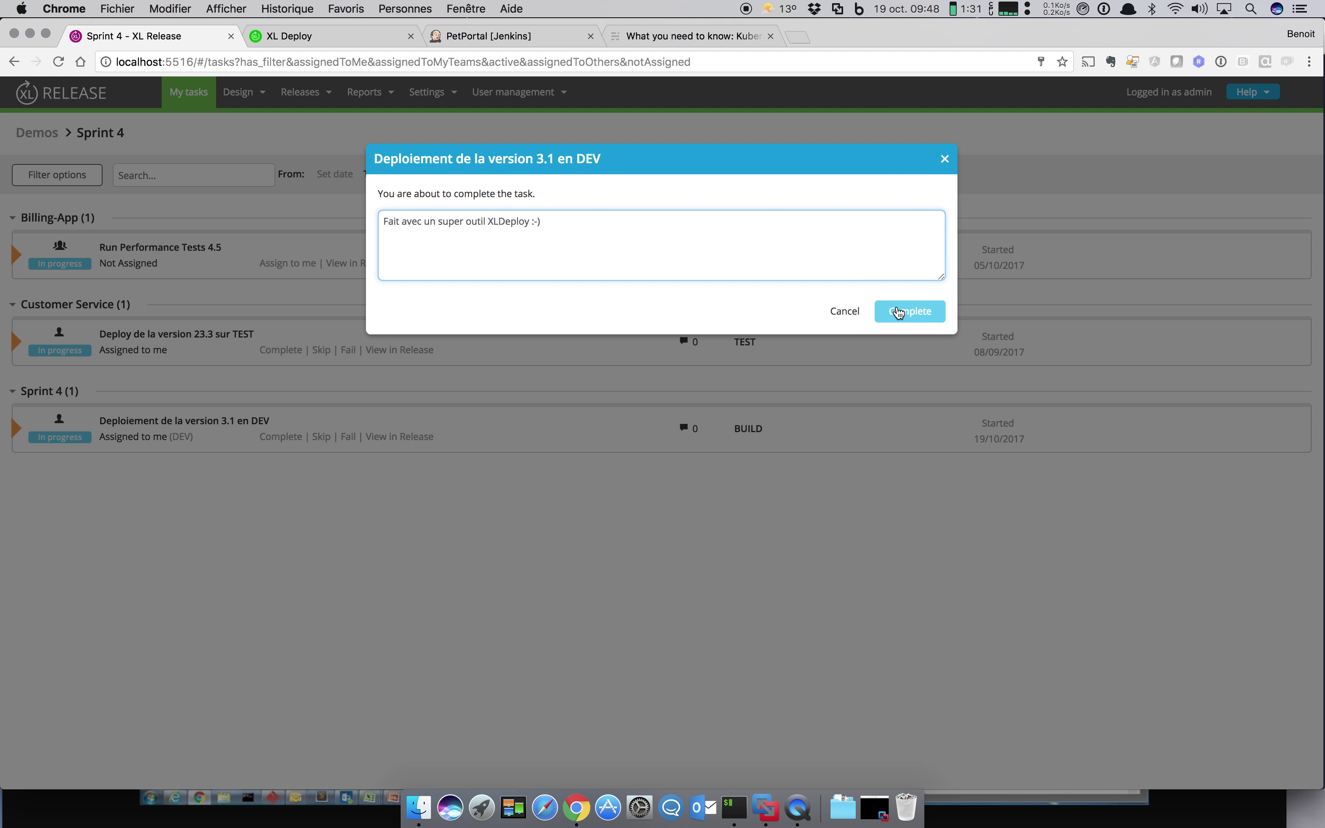
left_click(910, 312)
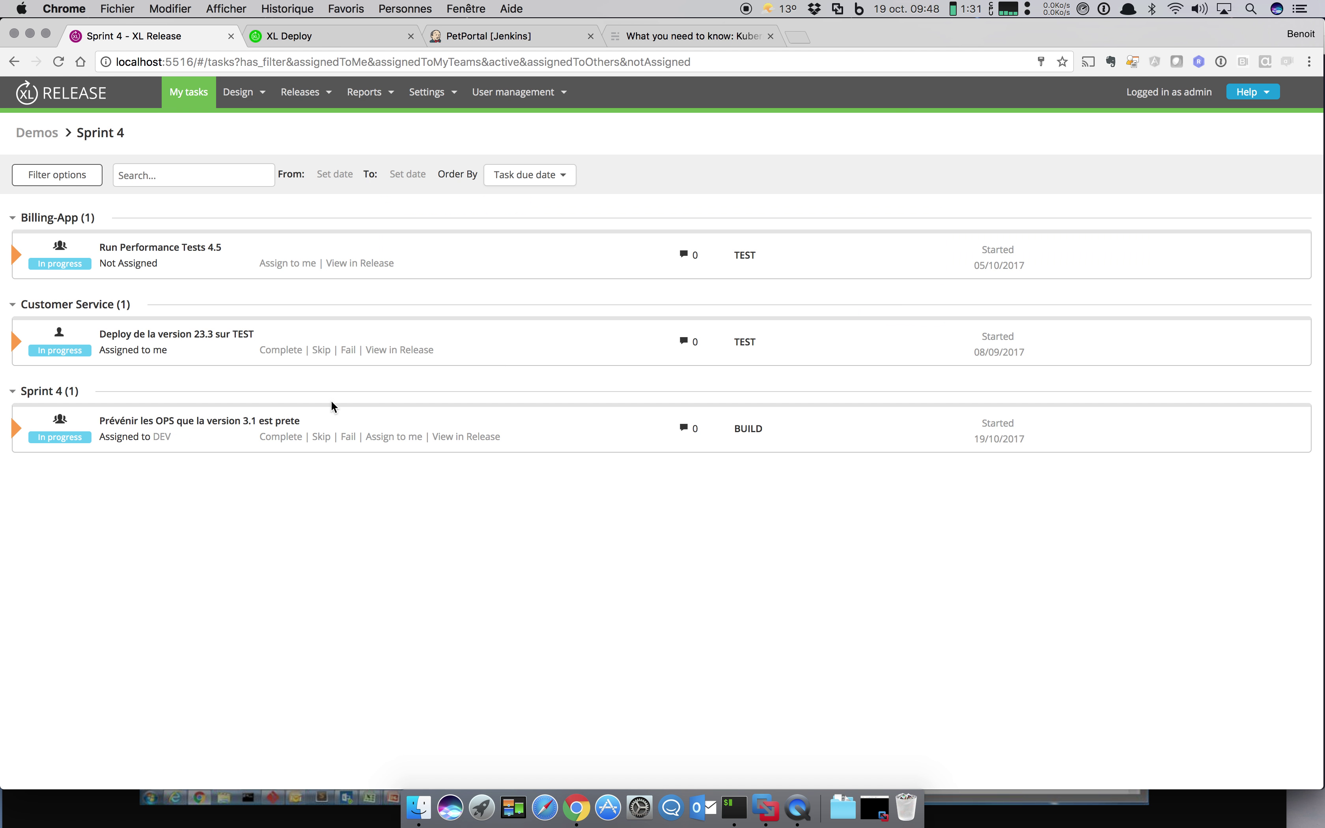
Step: Take on and complete the OPS notification task with comment 'maile envou', then view the releases overview
left_click(393, 438)
left_click(932, 229)
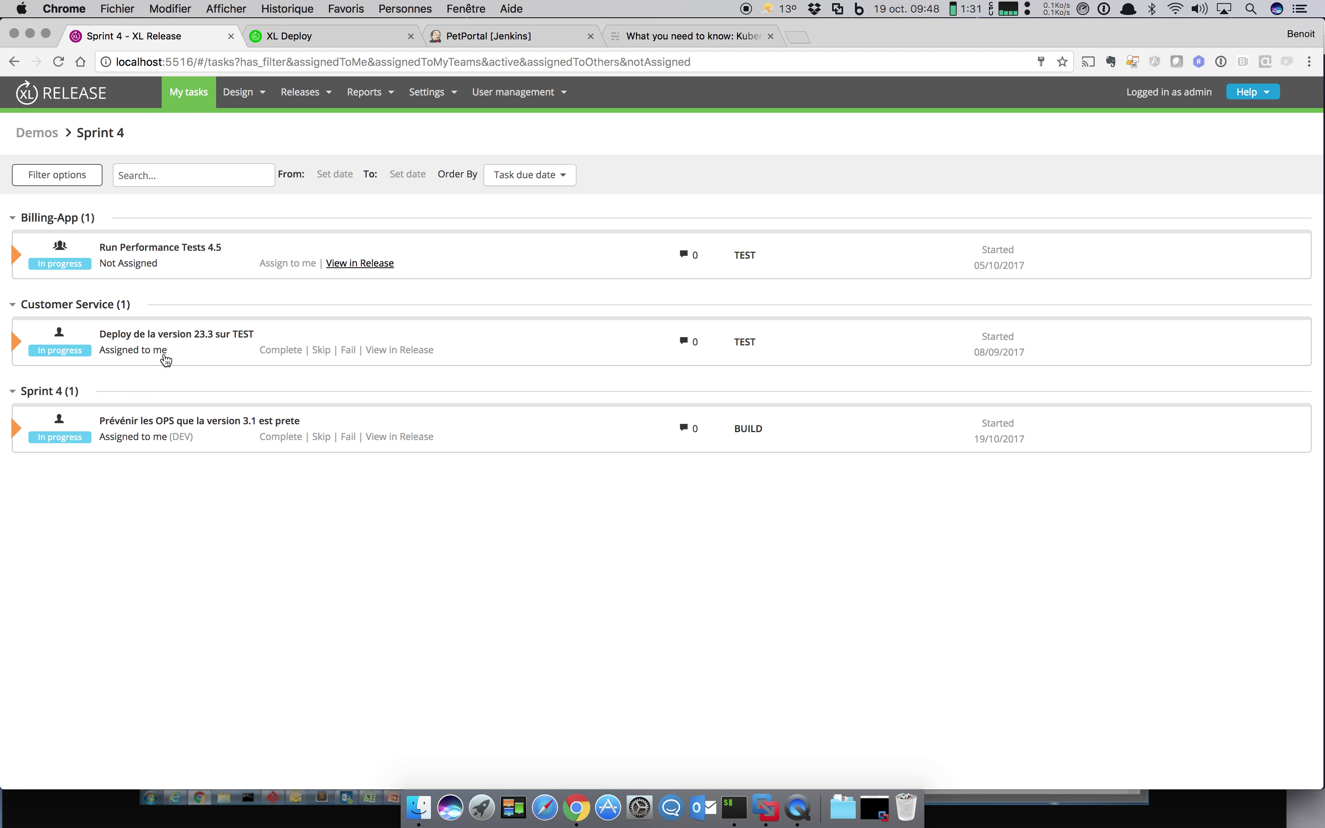
left_click(276, 438)
type("maile ")
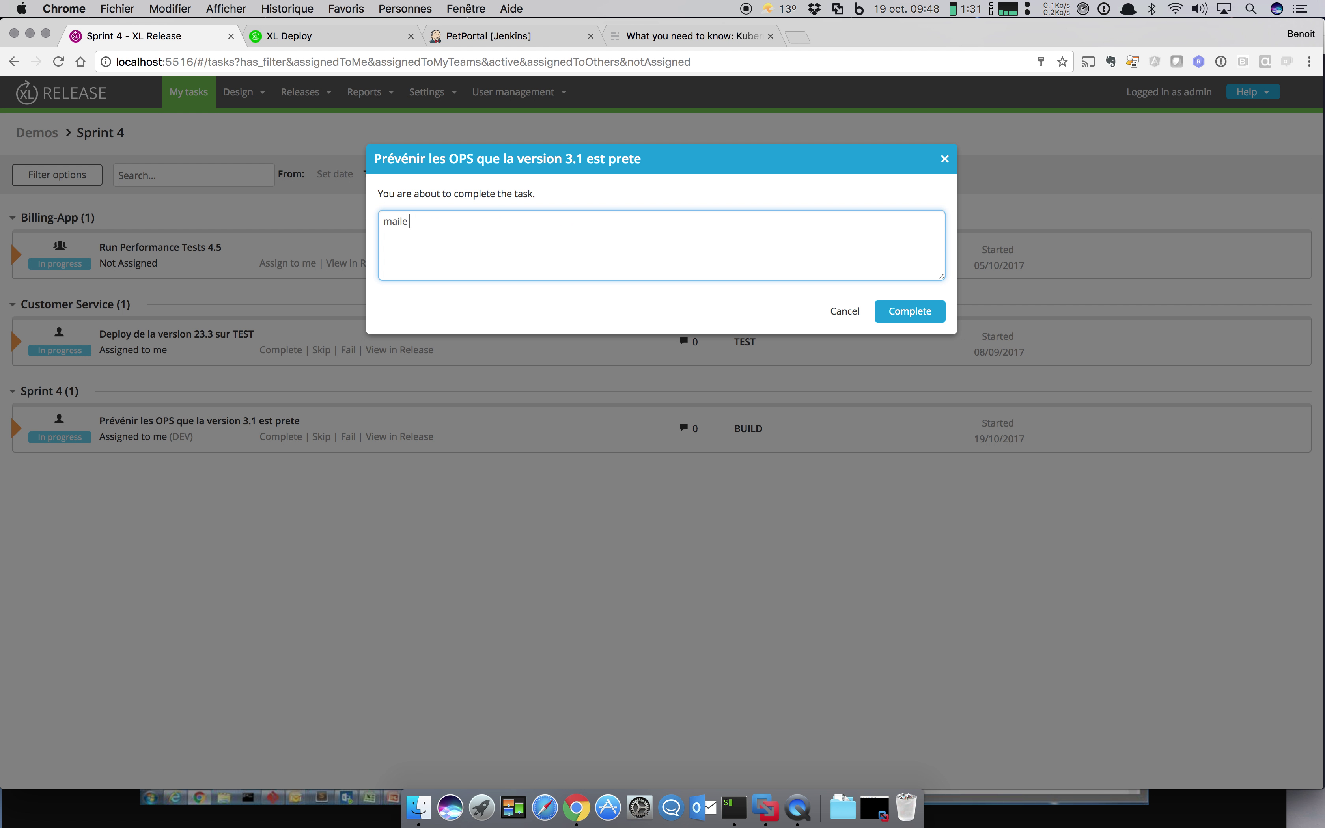
type("envou")
left_click(911, 311)
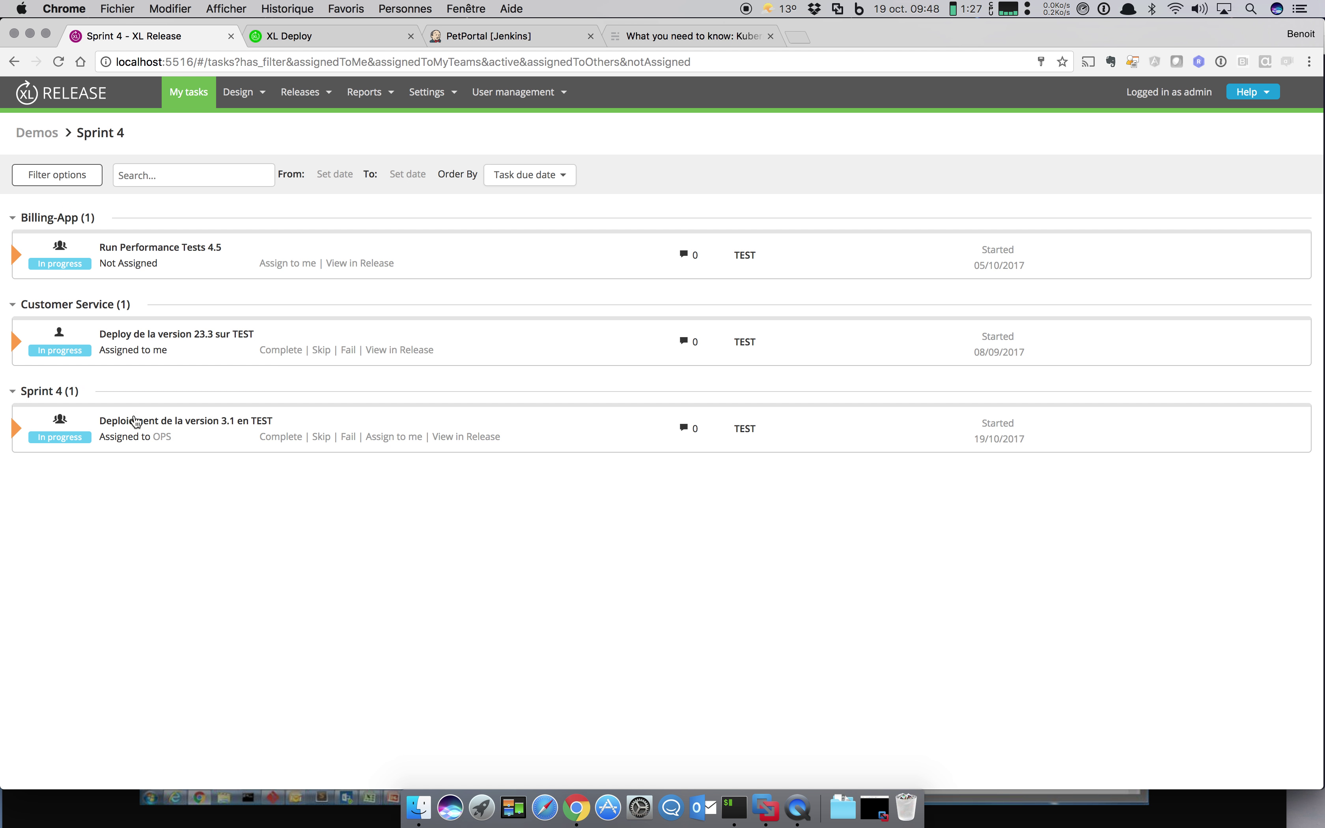
mouse_move(308, 88)
left_click(298, 125)
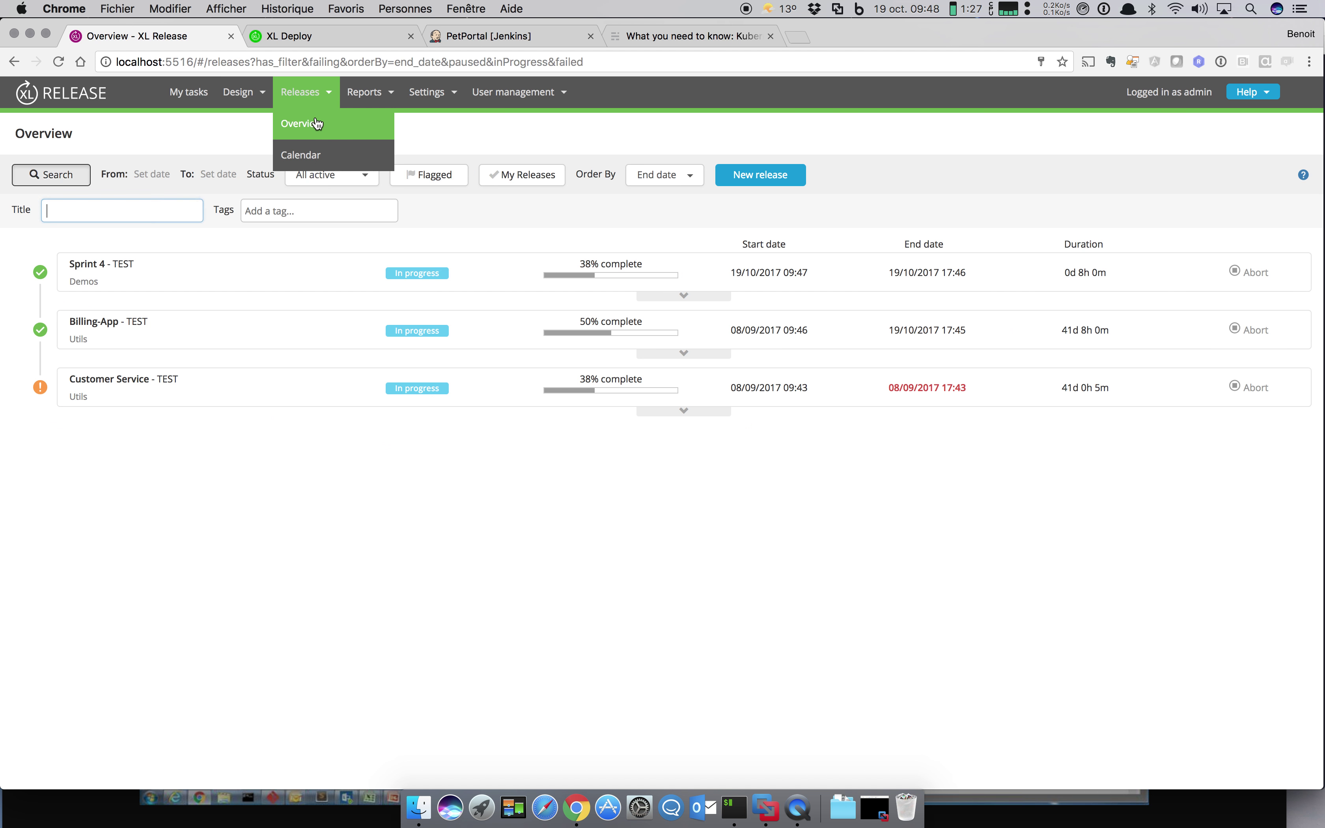
Step: In Sprint 4, add an 'Audit de Securité' task to the TEST phase
left_click(95, 272)
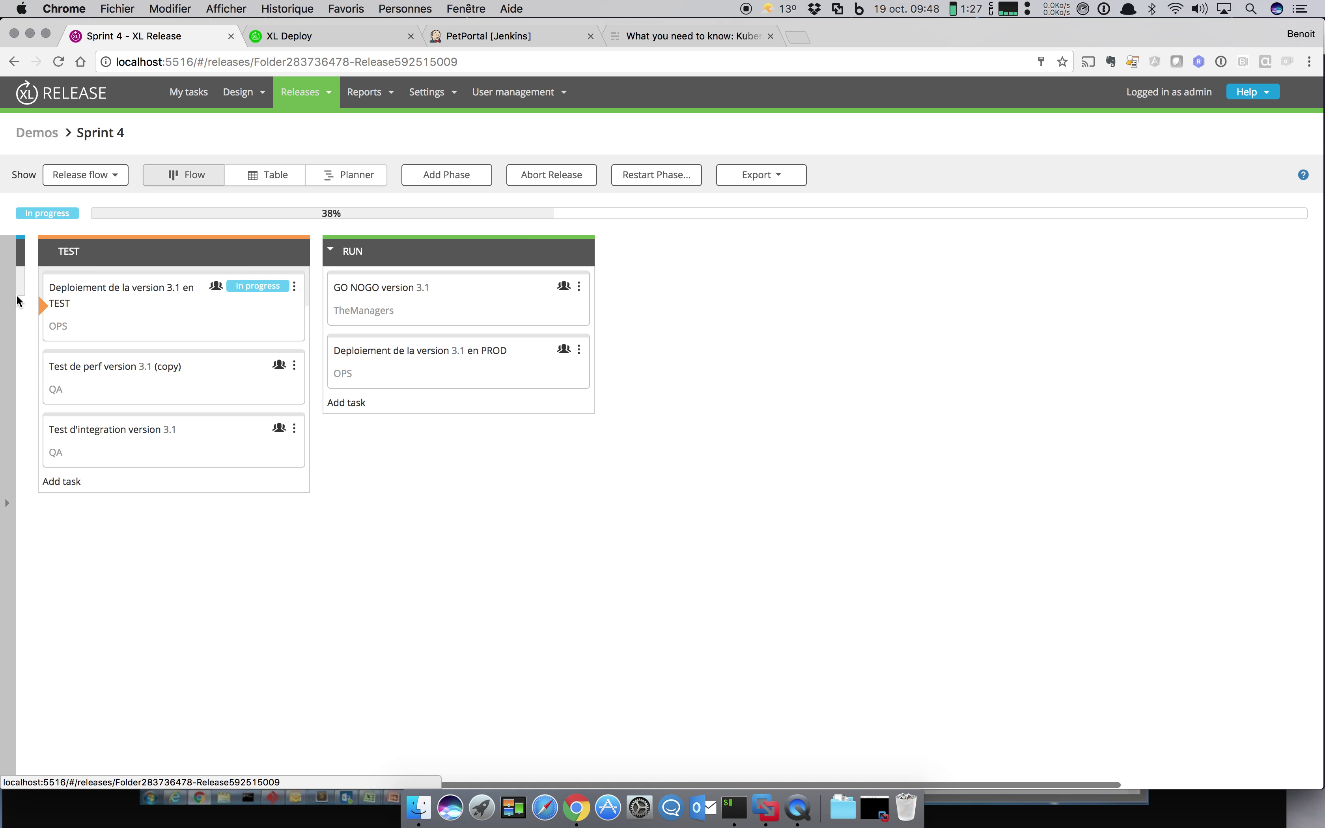
left_click(66, 285)
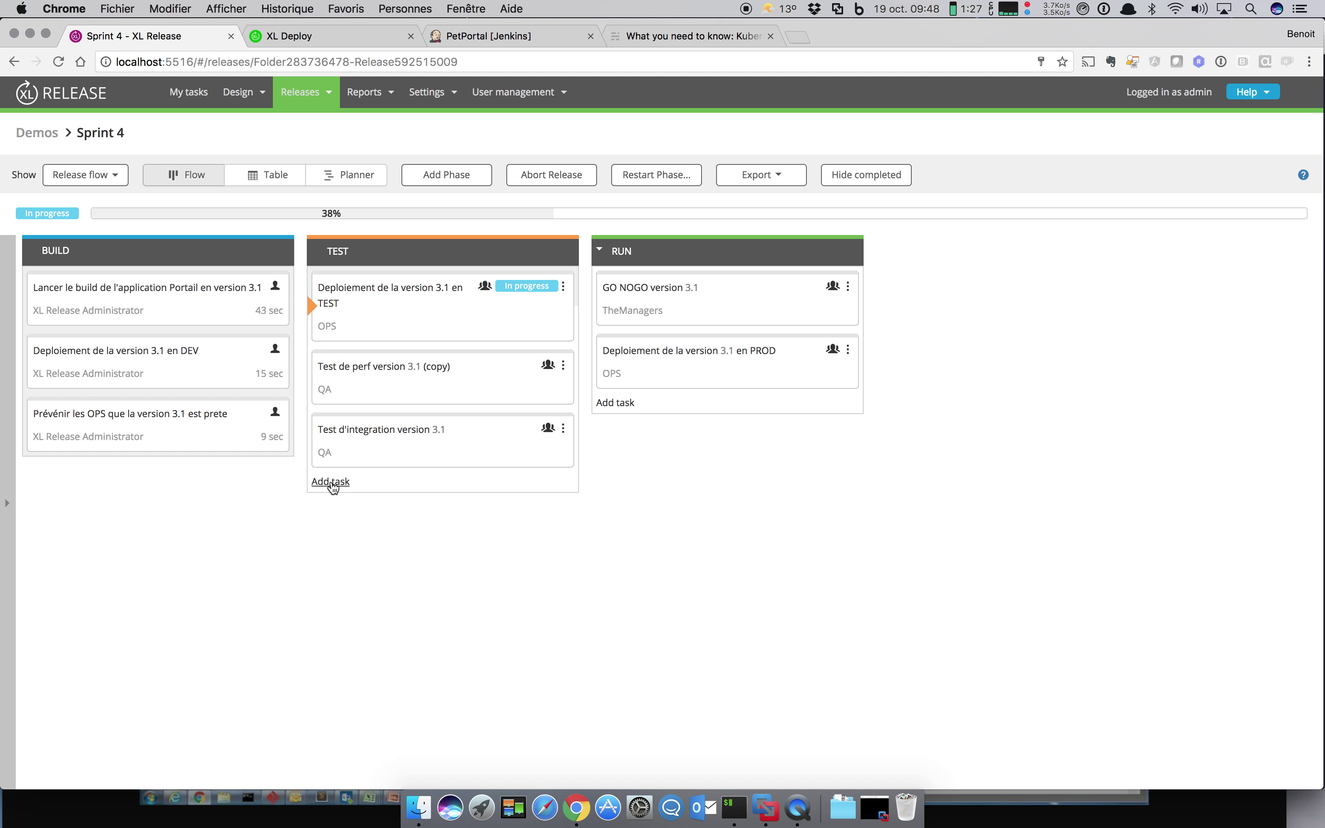
left_click(332, 482)
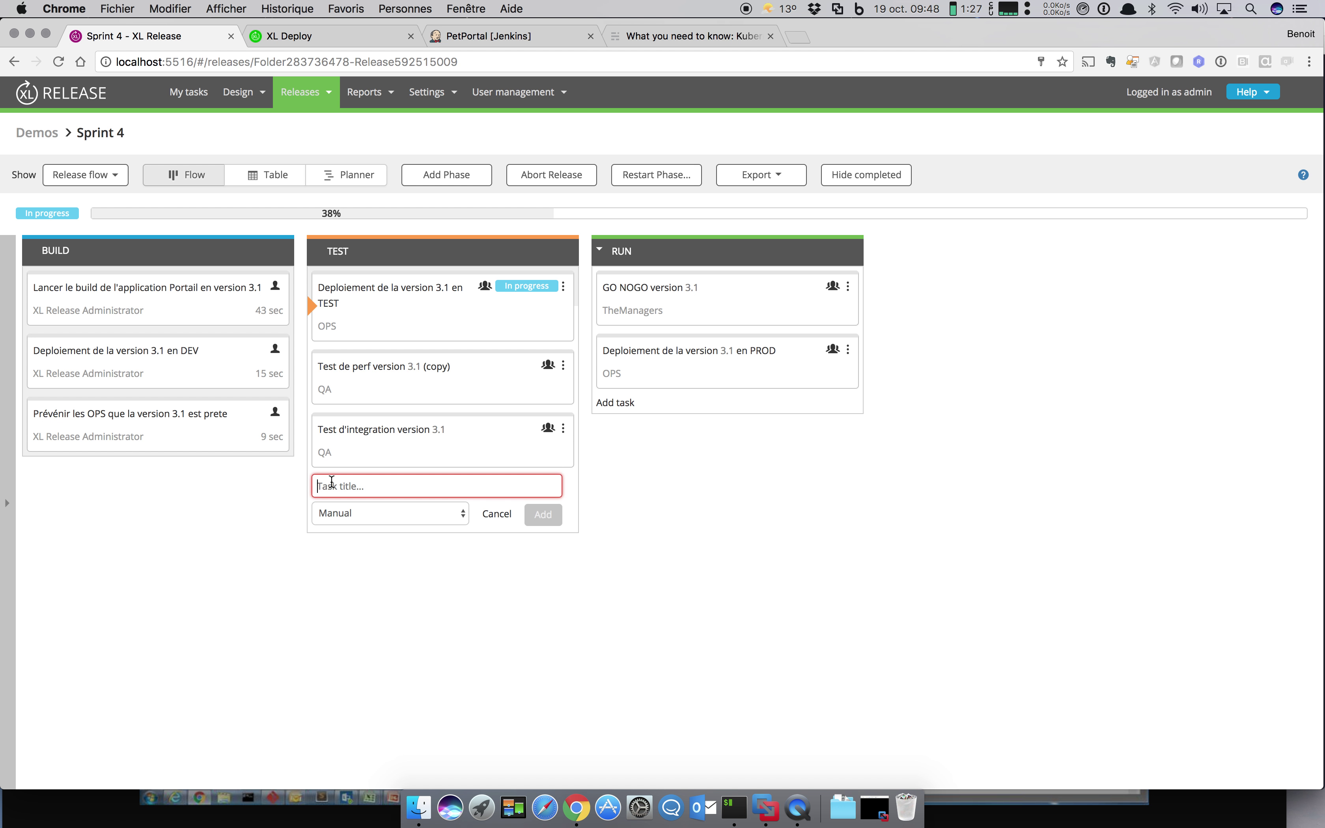
type("Audit de S")
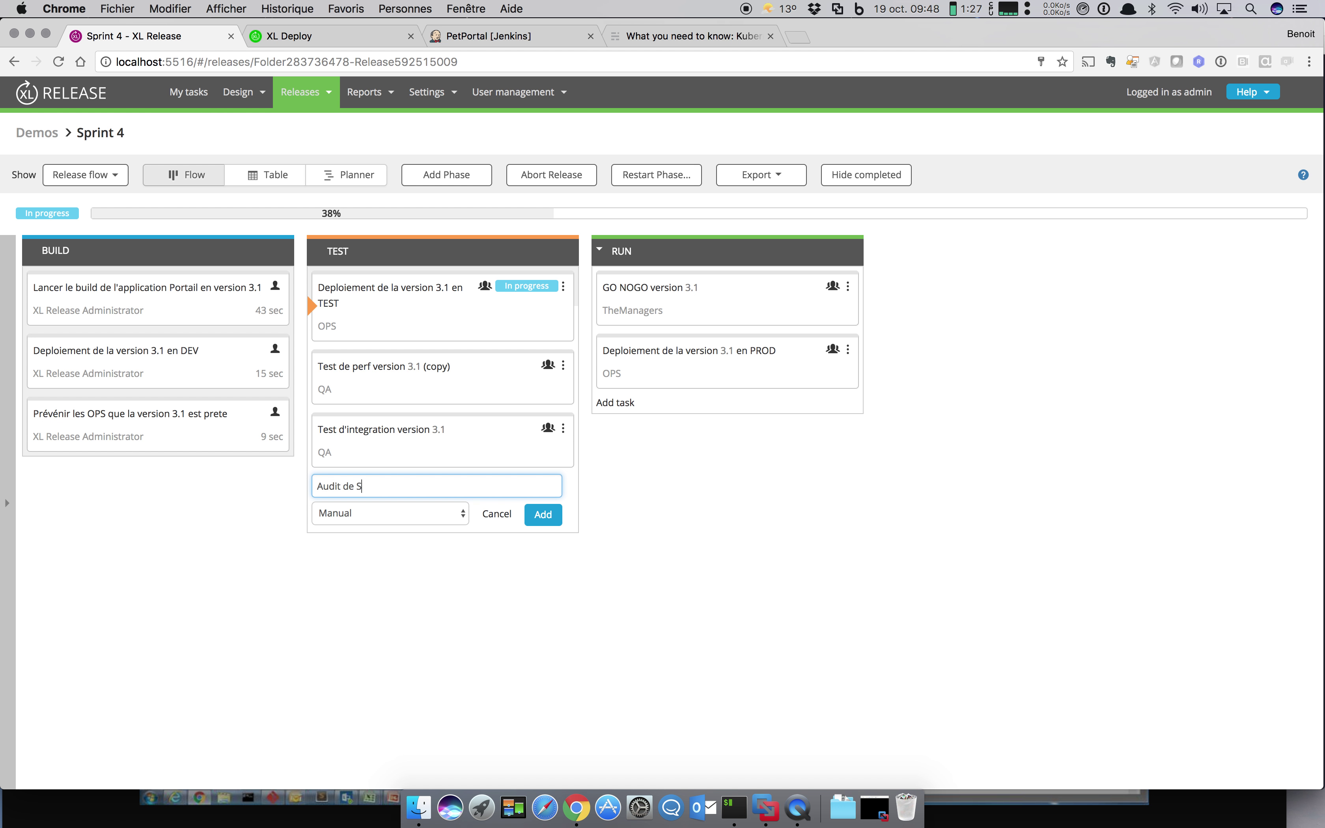
type("ecurité")
key("Return")
Step: Assign Audit de Securité to TheManagers and move Test d'integration above Test de perf
left_click(450, 516)
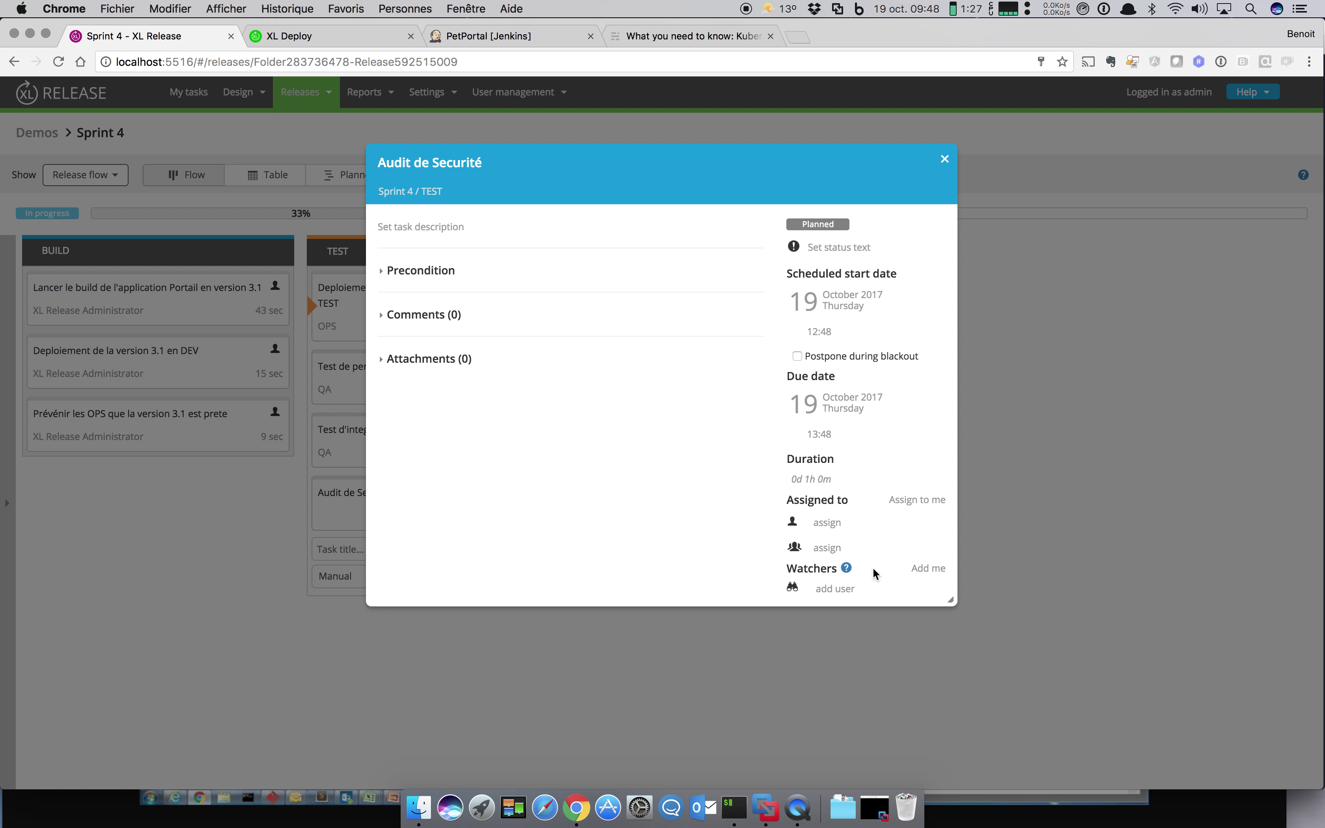
left_click(874, 552)
left_click(876, 548)
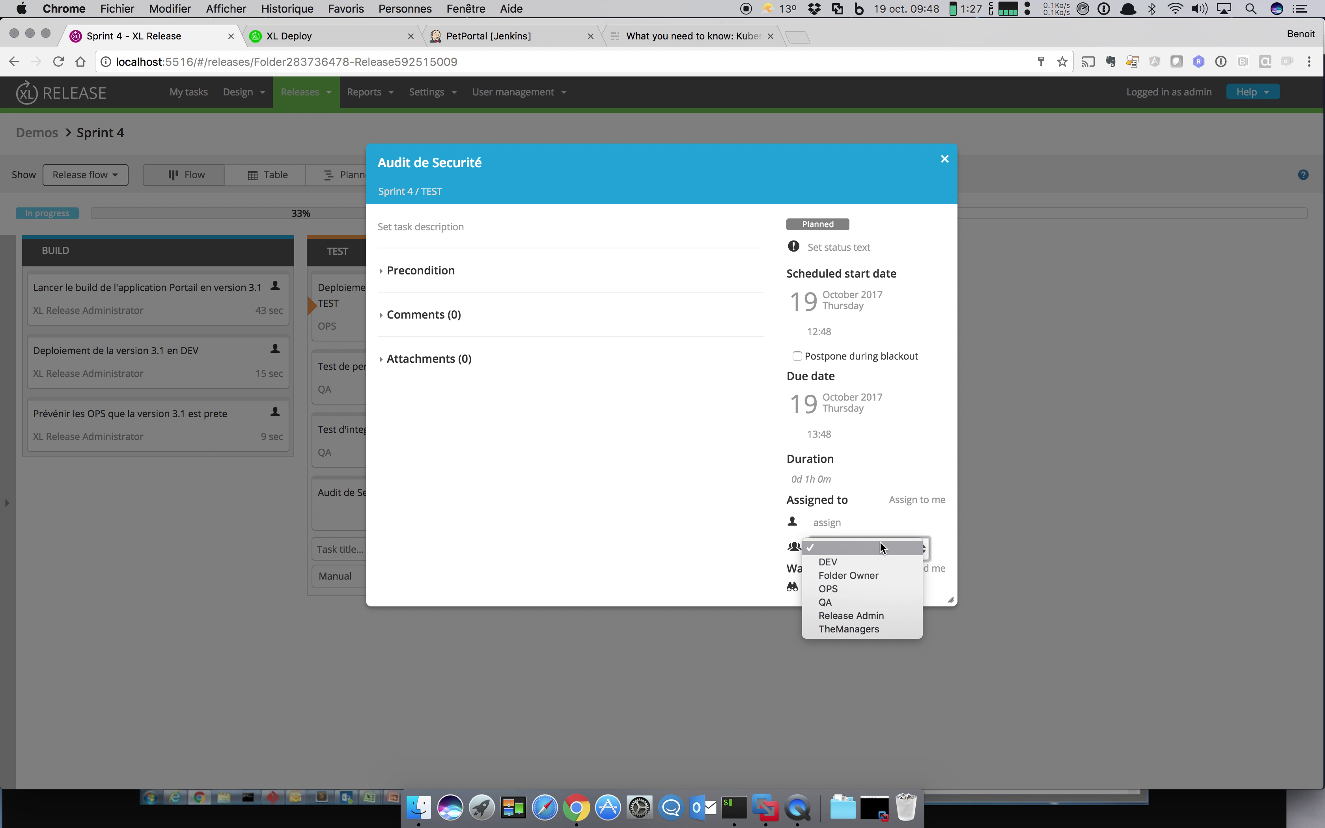
left_click(868, 629)
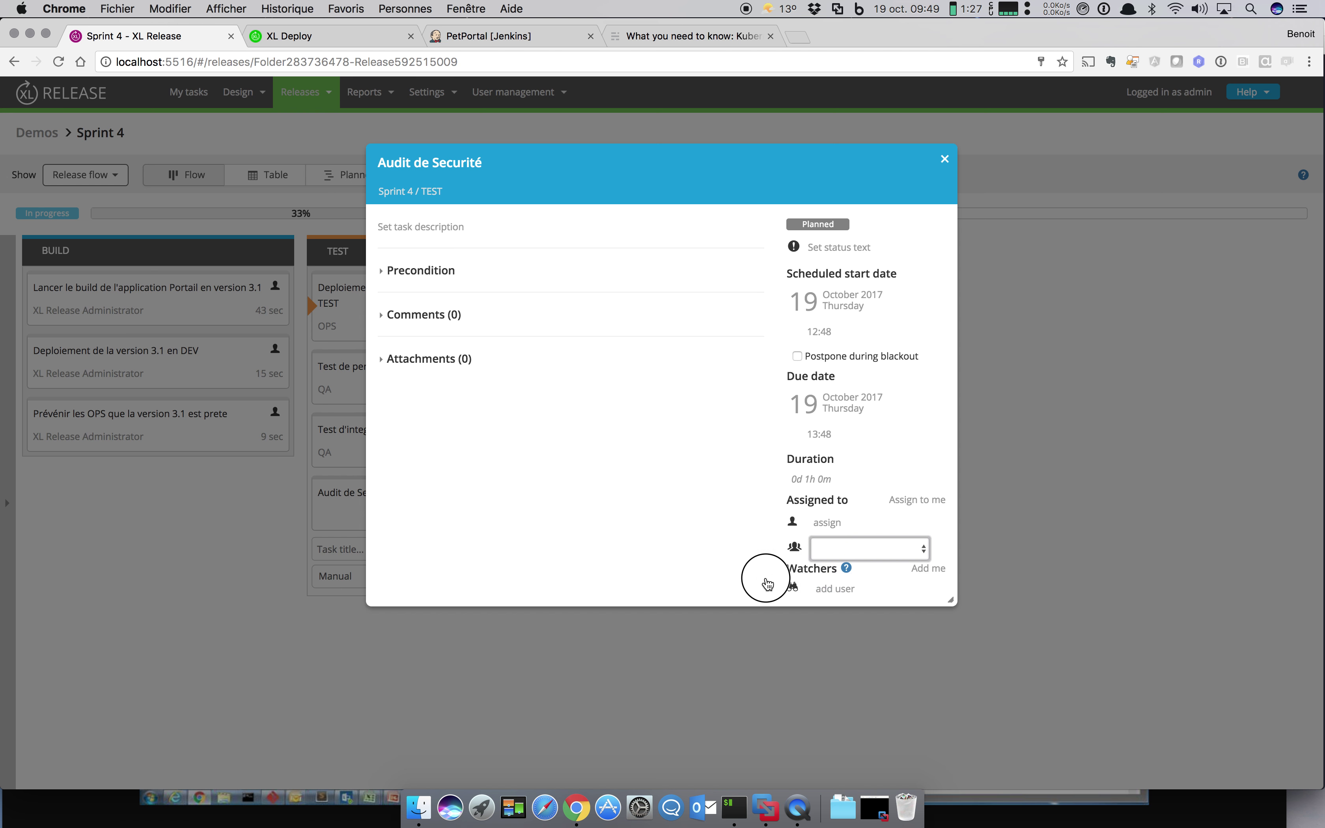
left_click(945, 159)
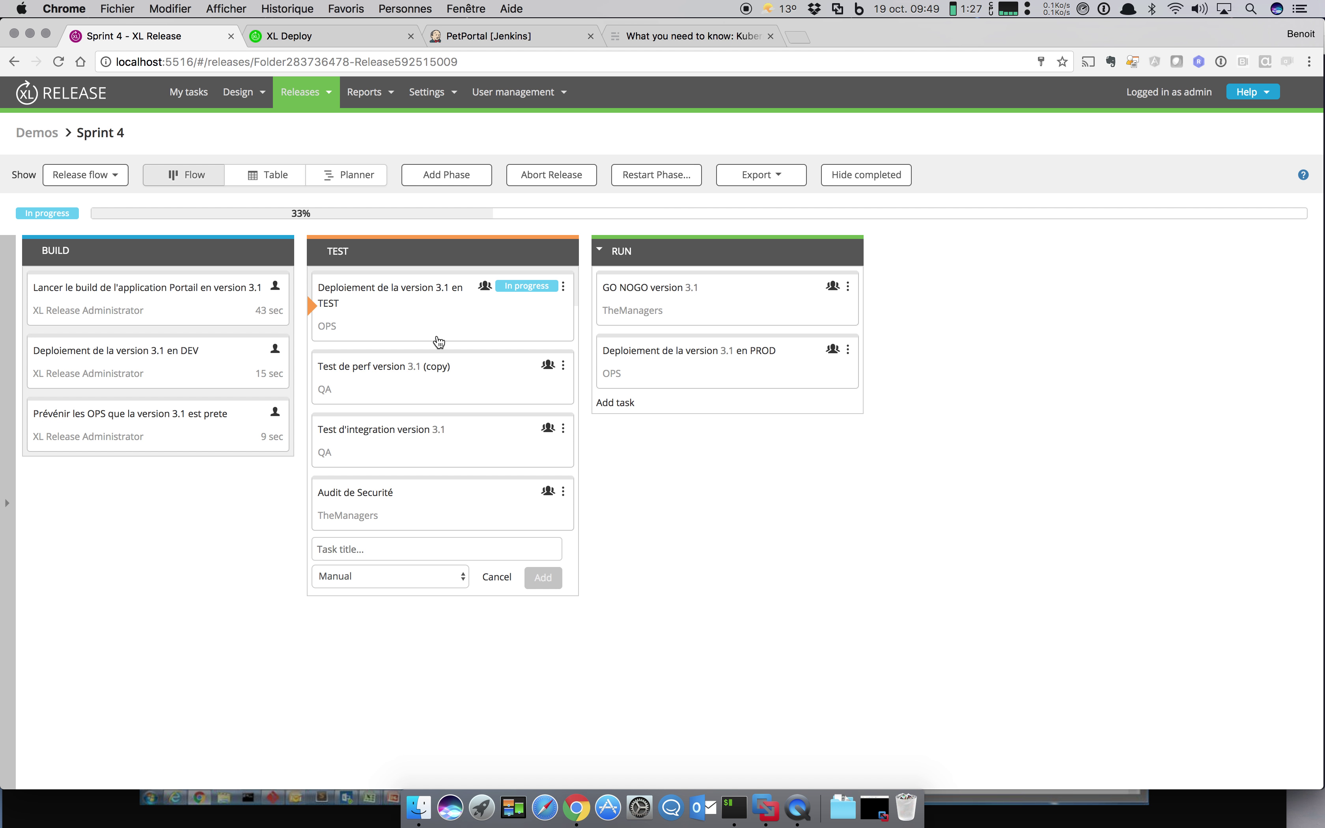
left_click_drag(435, 452, 447, 367)
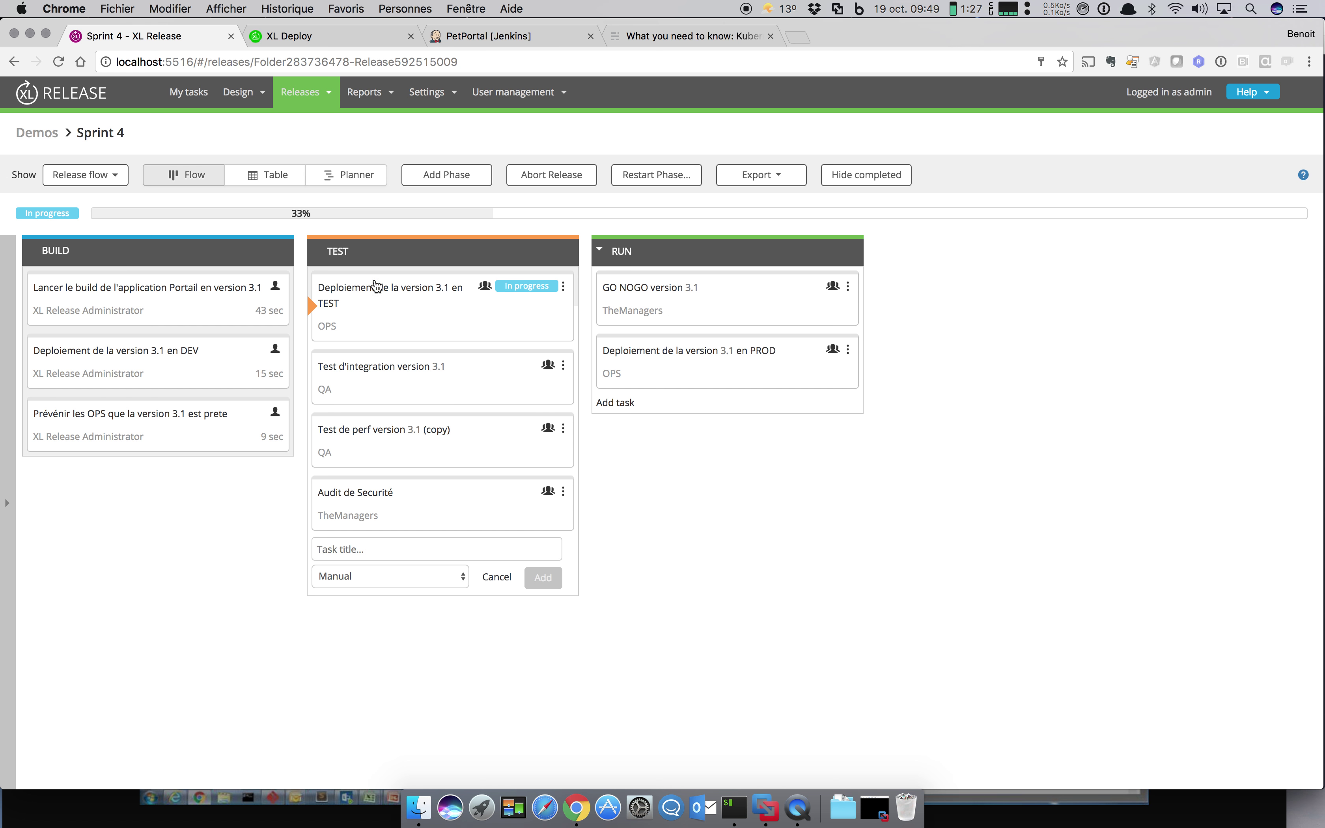
left_click(191, 97)
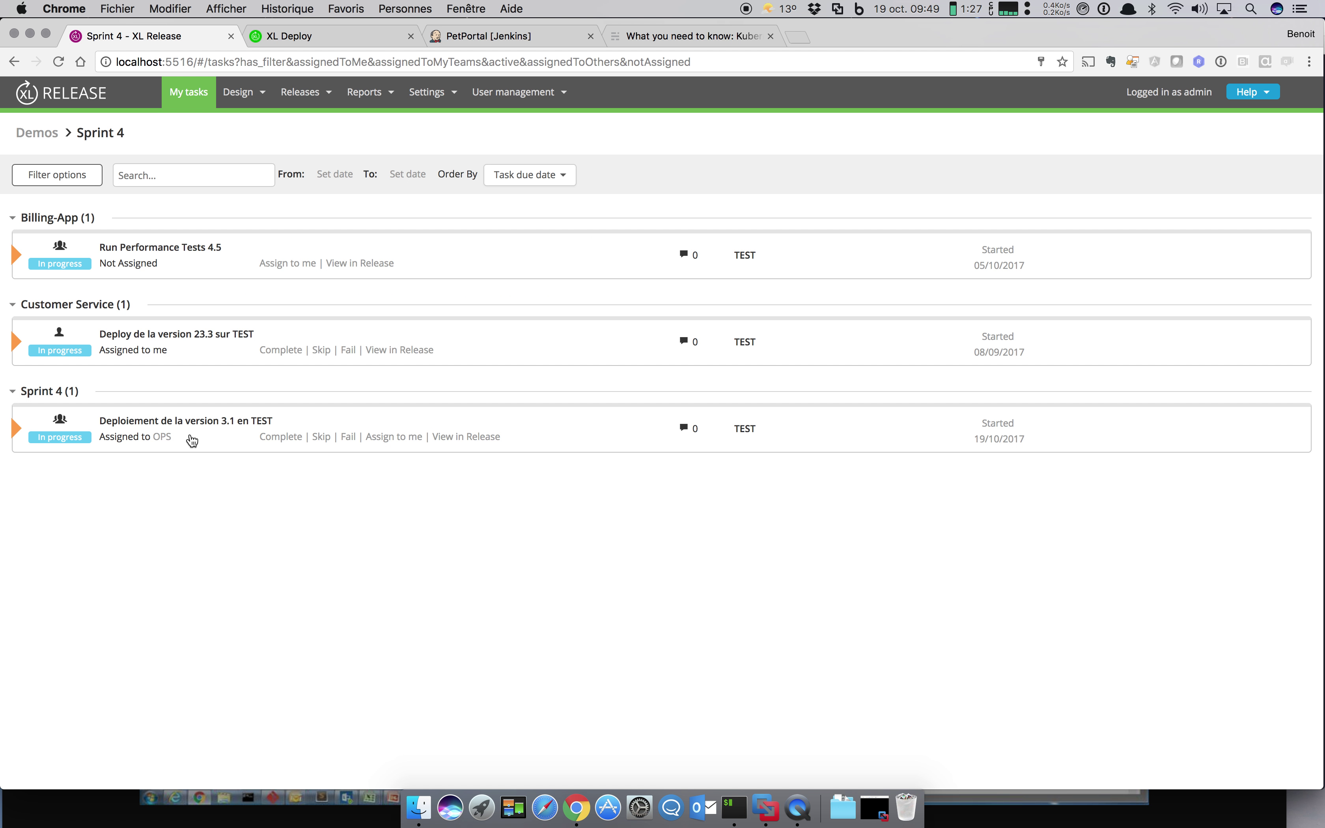
Step: Take on the deploy-3.1-to-TEST task and complete it with the comment 'TES'
left_click(394, 437)
left_click(918, 234)
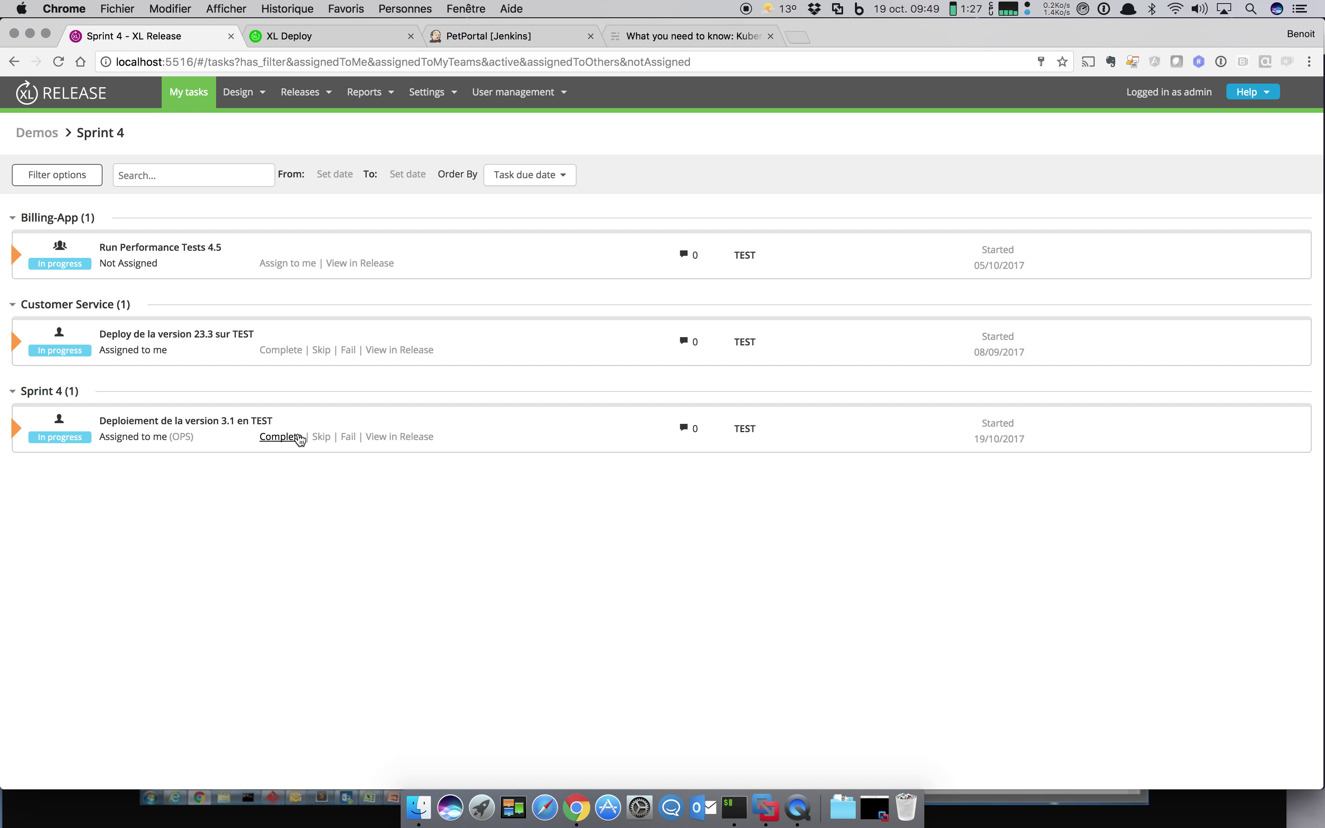
left_click(282, 438)
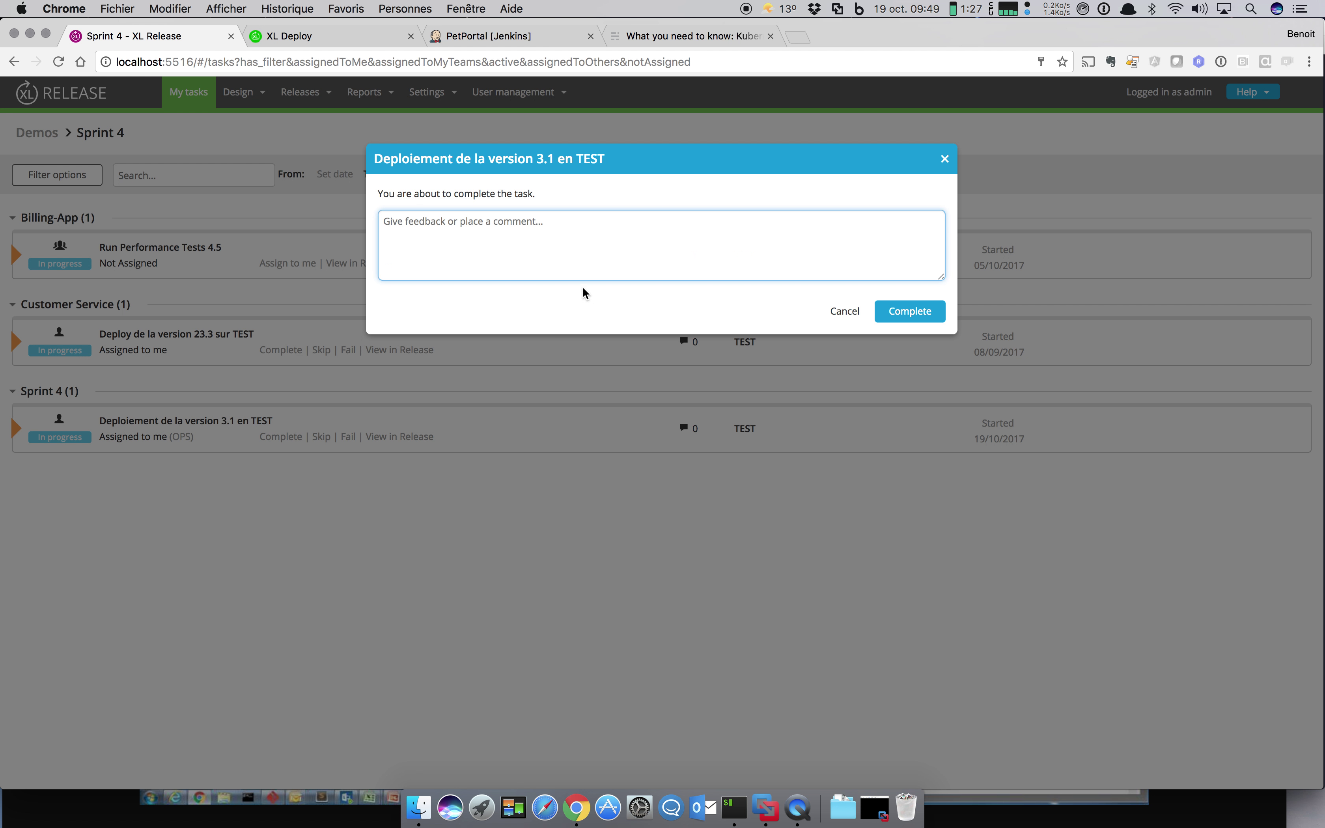
type("TET")
key("BackSpace")
type("ST5")
left_click(904, 311)
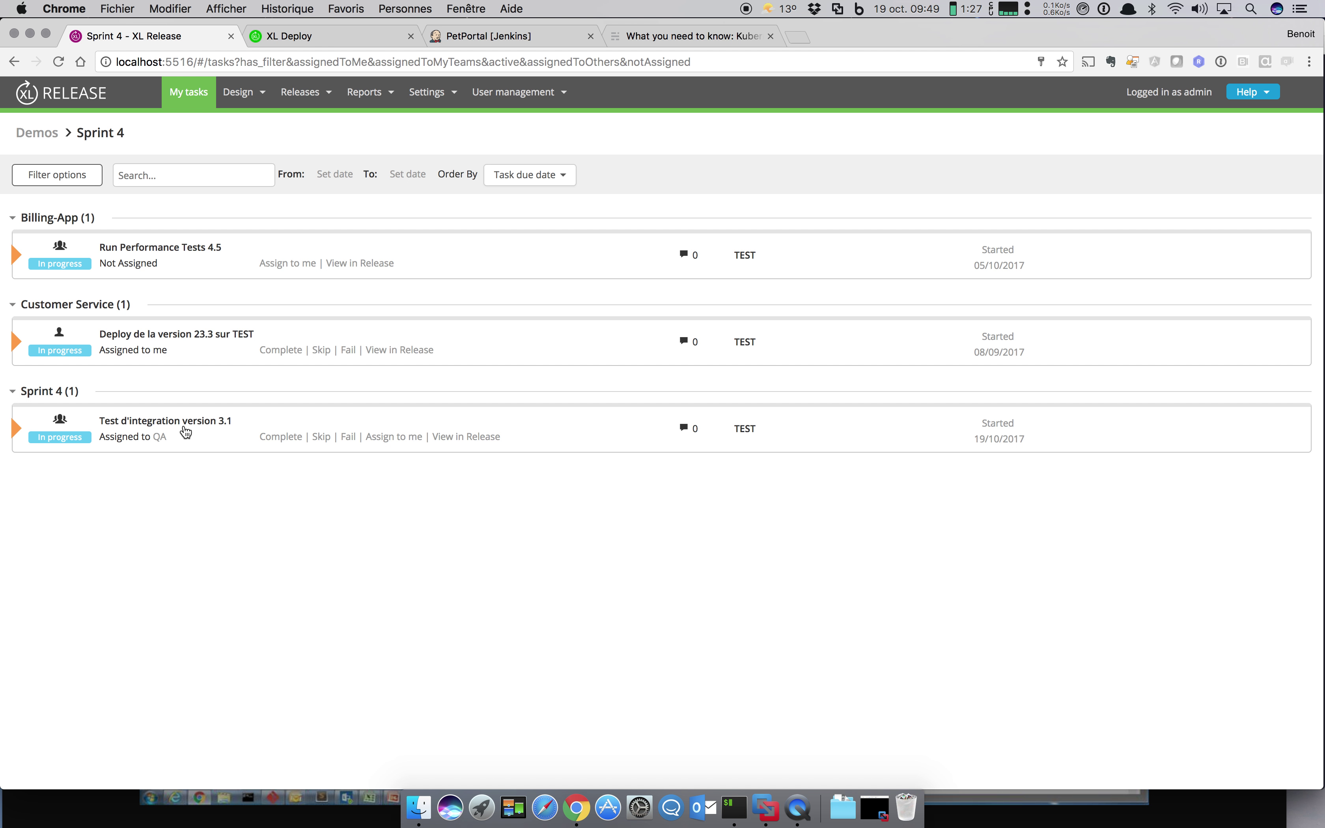
left_click(307, 95)
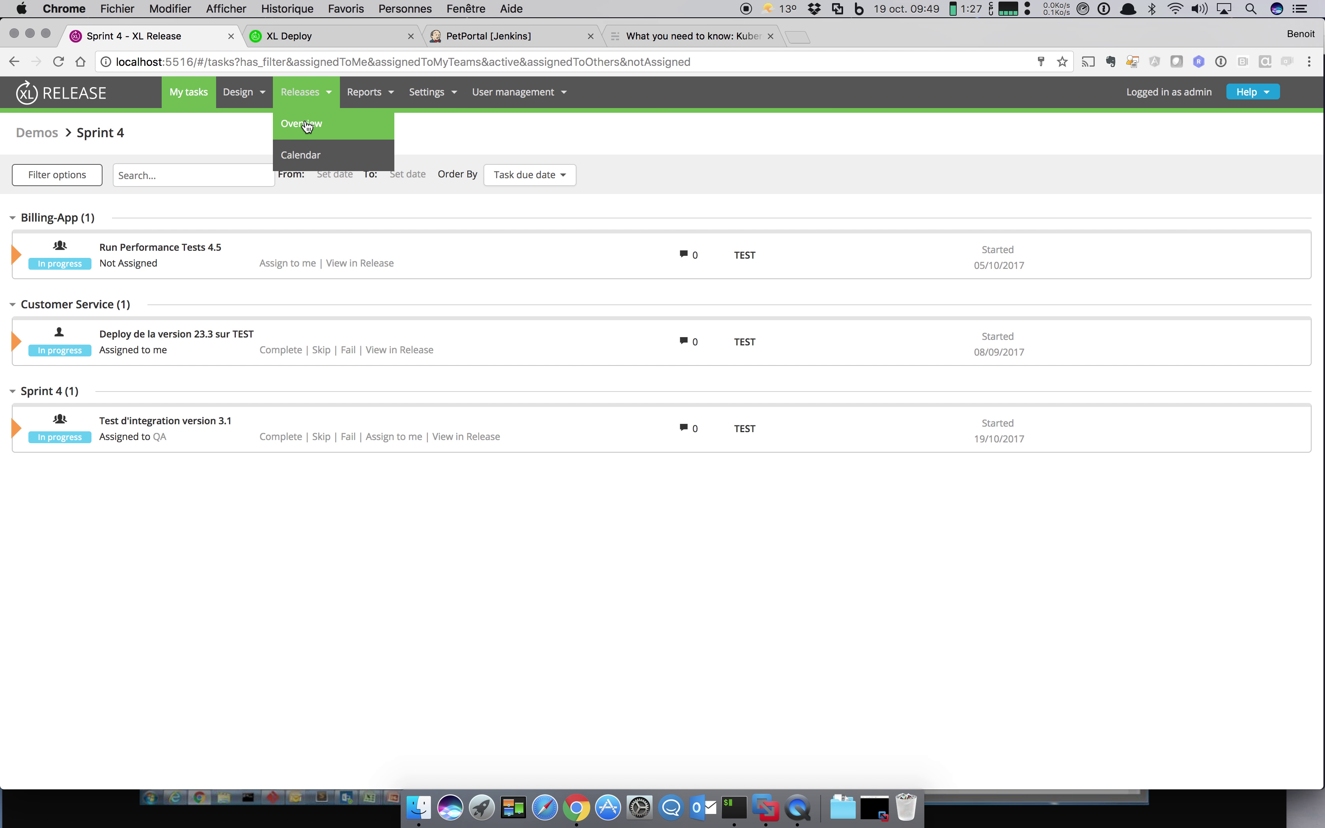
left_click(301, 126)
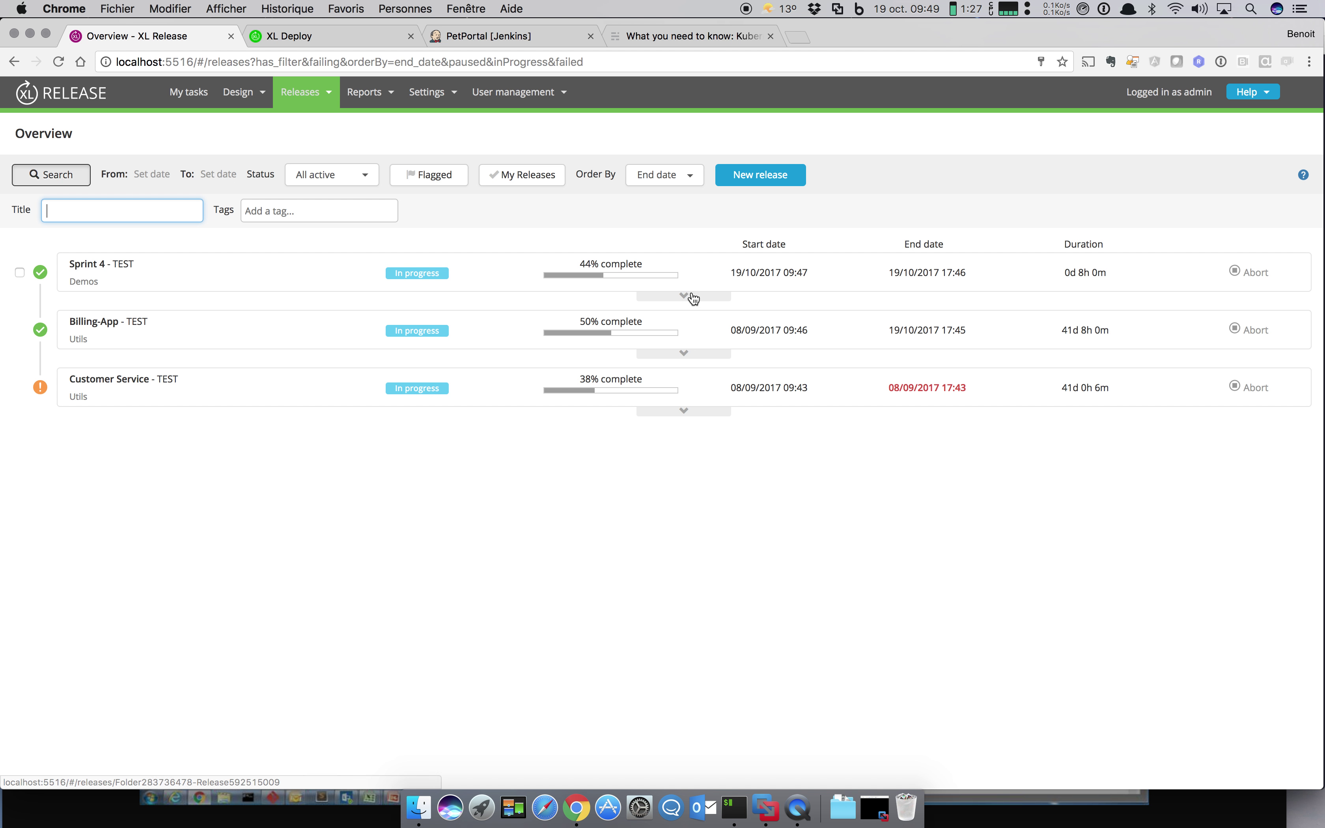
left_click(685, 295)
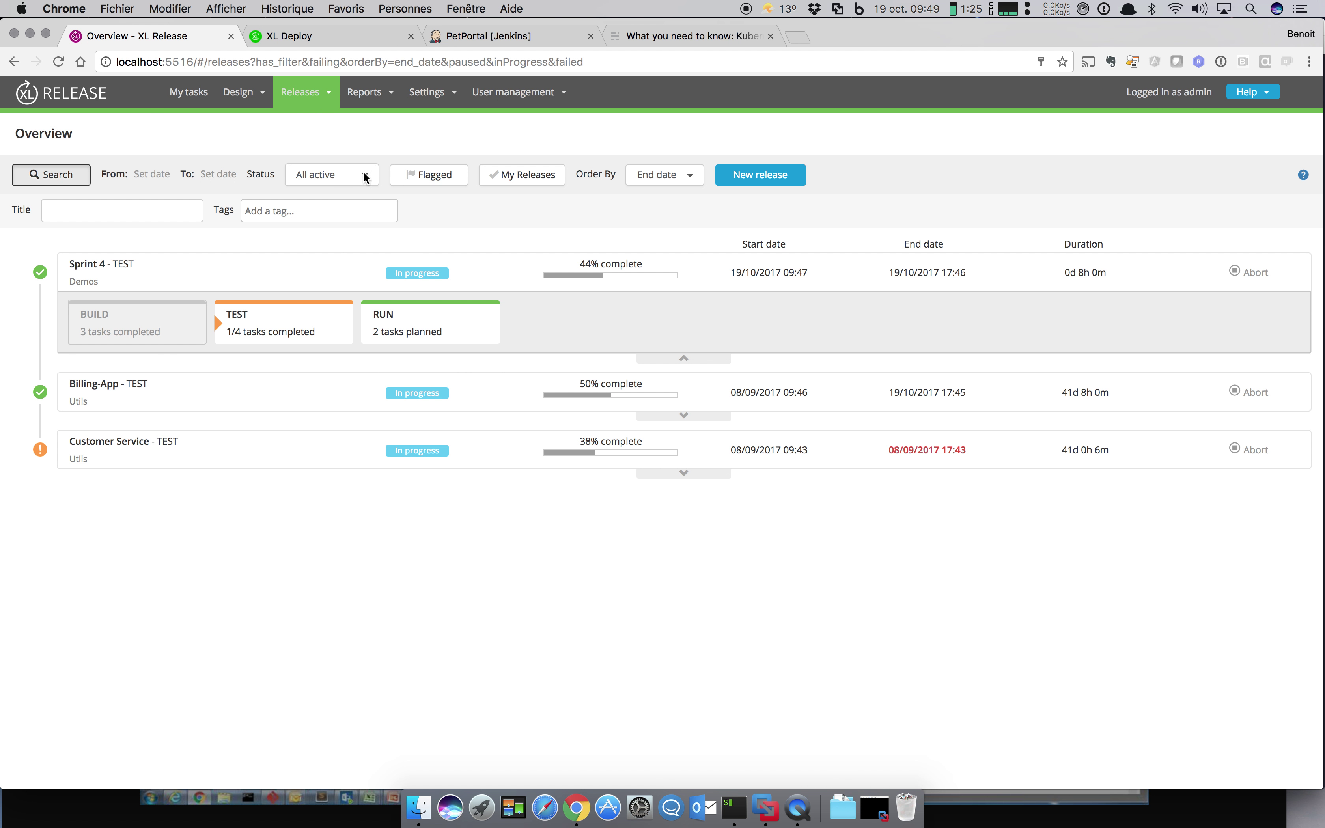
mouse_move(245, 92)
left_click(246, 123)
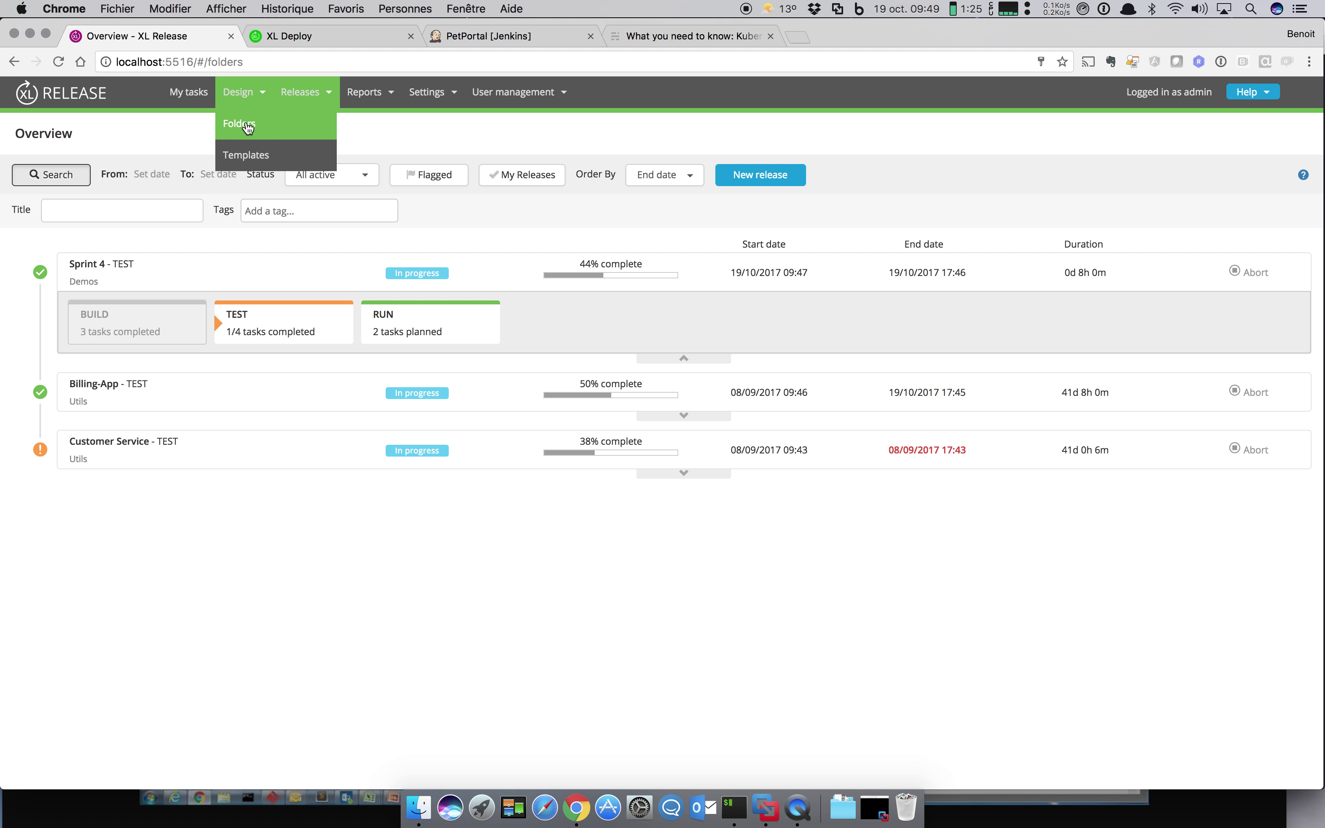
left_click(118, 209)
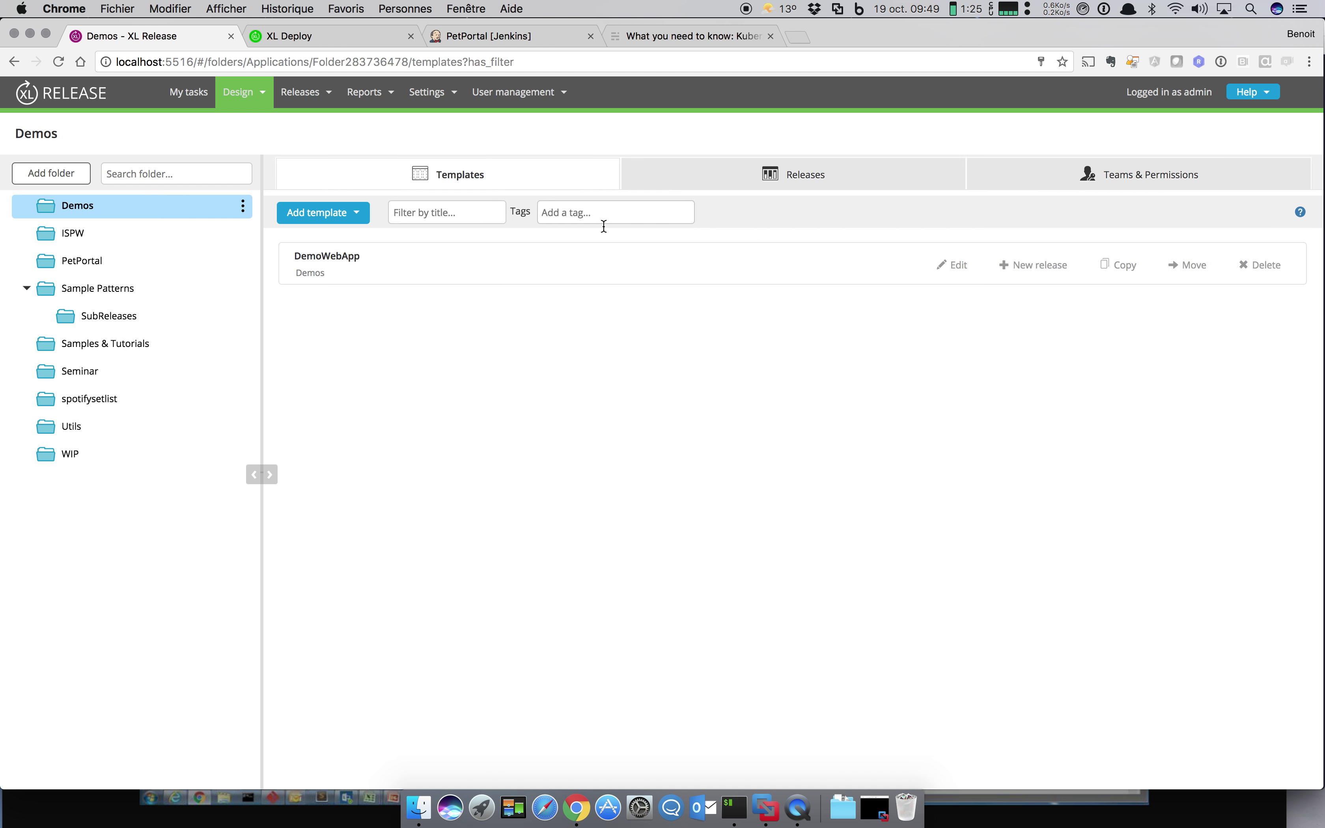
left_click(718, 184)
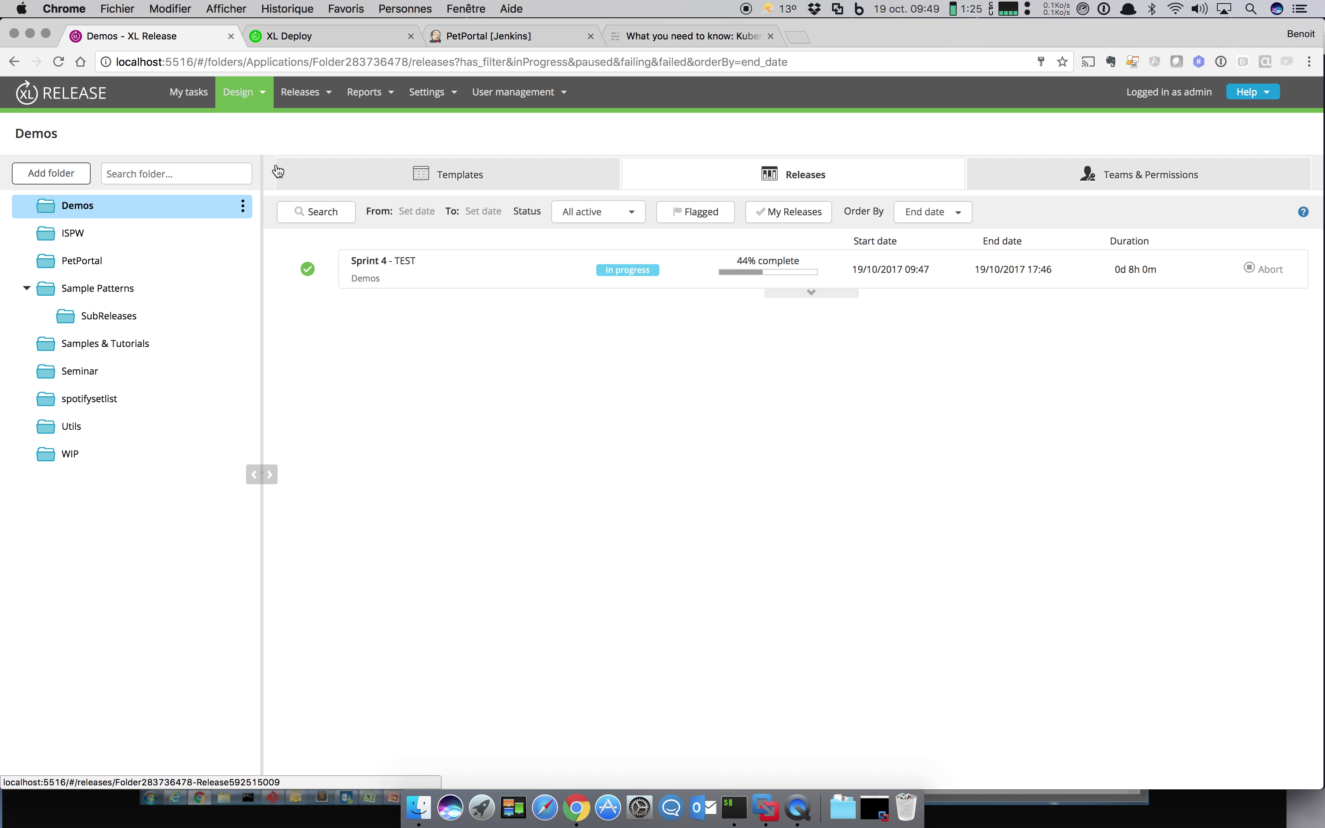
left_click(189, 92)
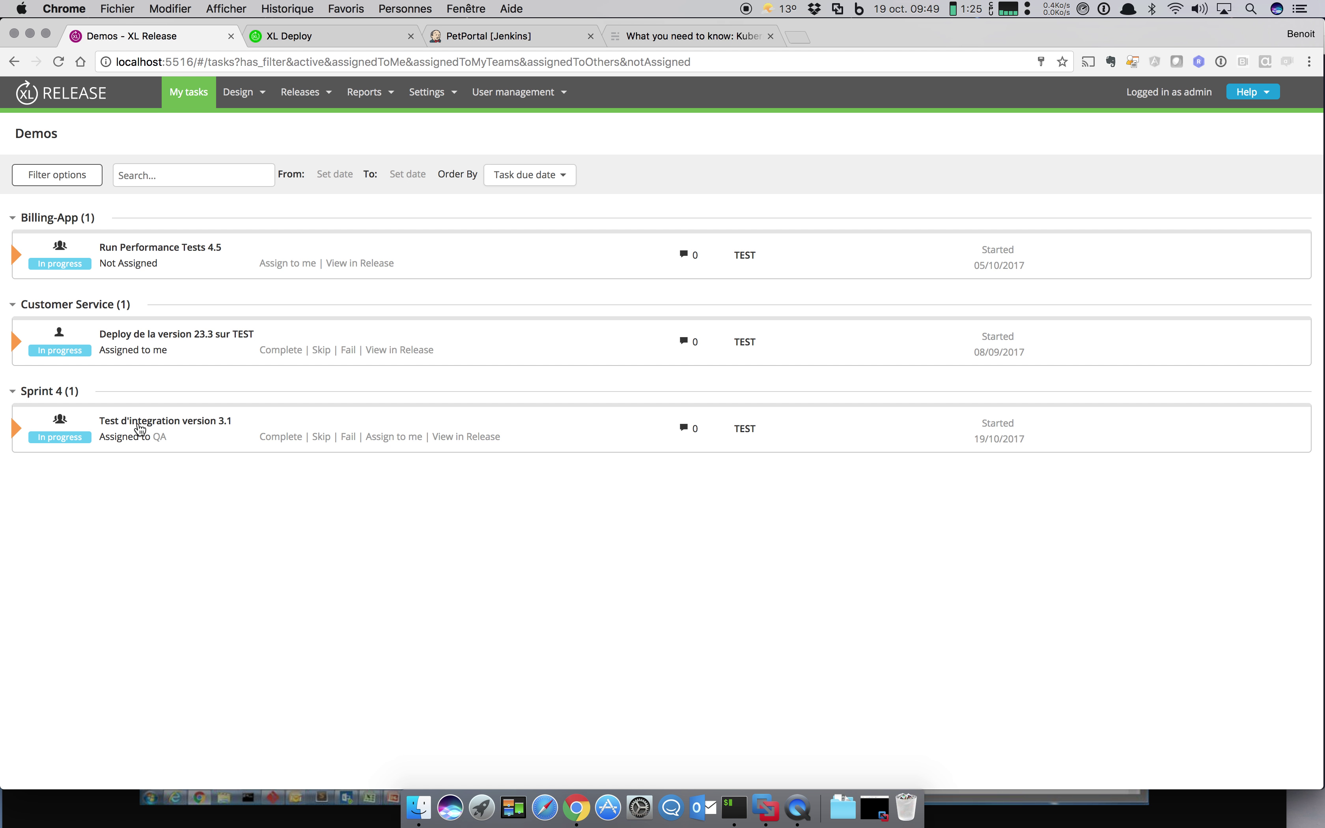
Step: Fail the integration test task with the comment 'proxy error'
left_click(348, 437)
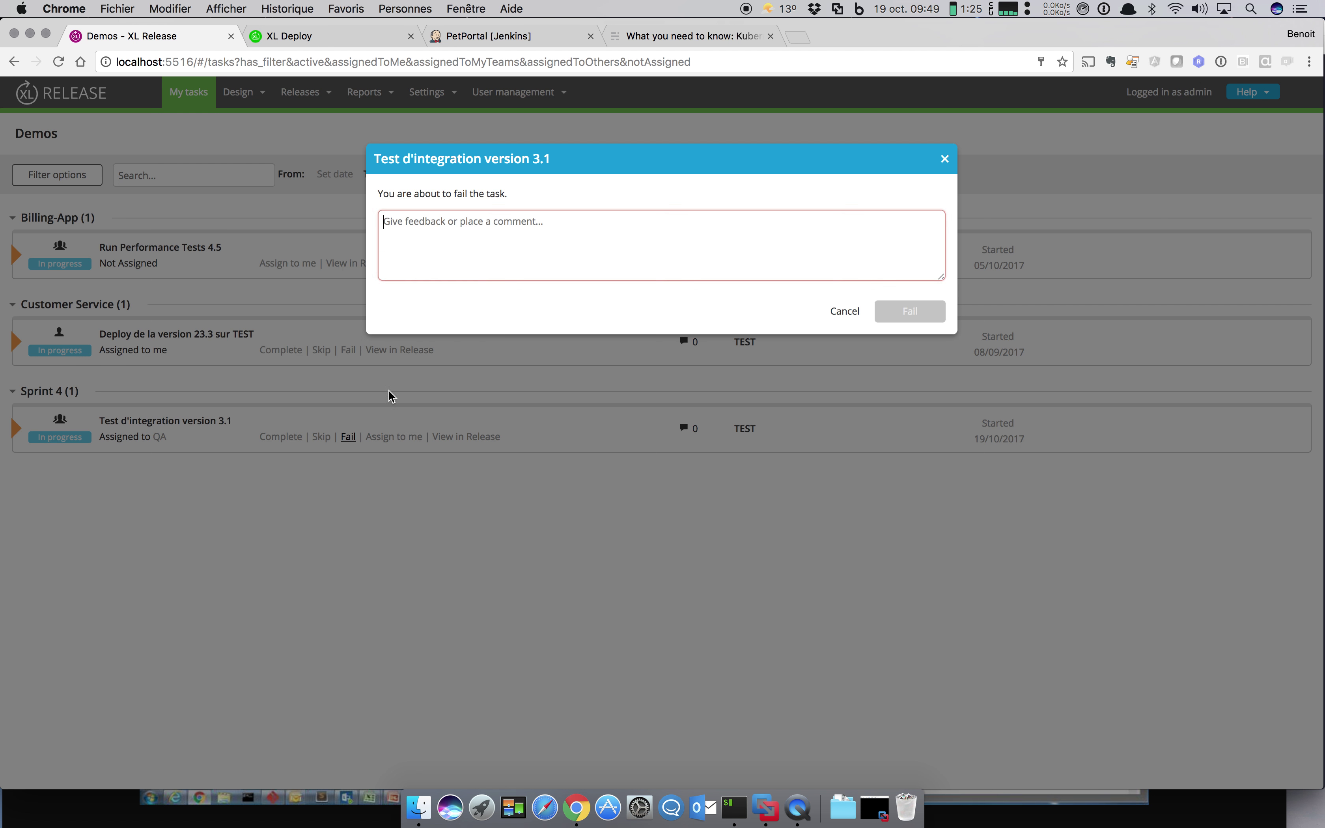
type("^")
key("BackSpace")
type("prpo")
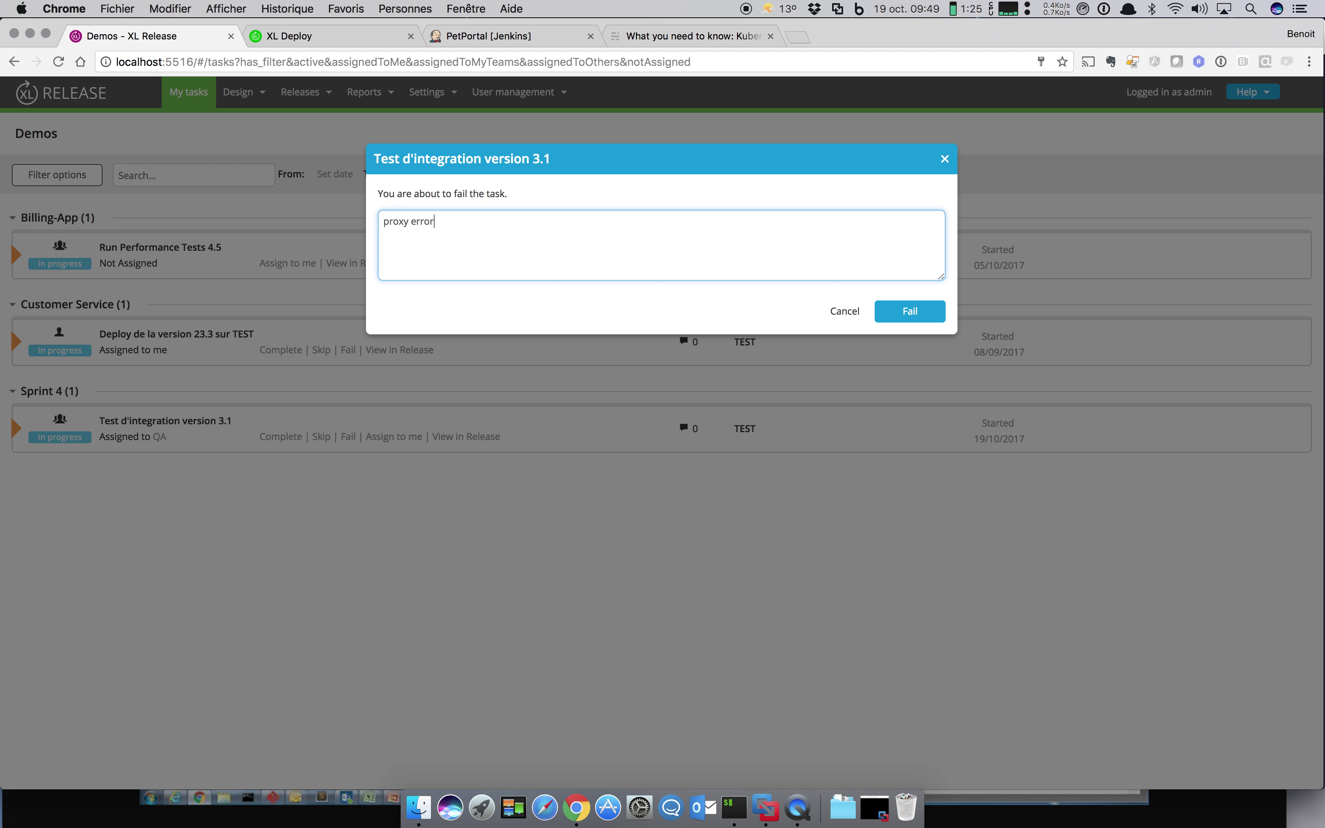
left_click(879, 318)
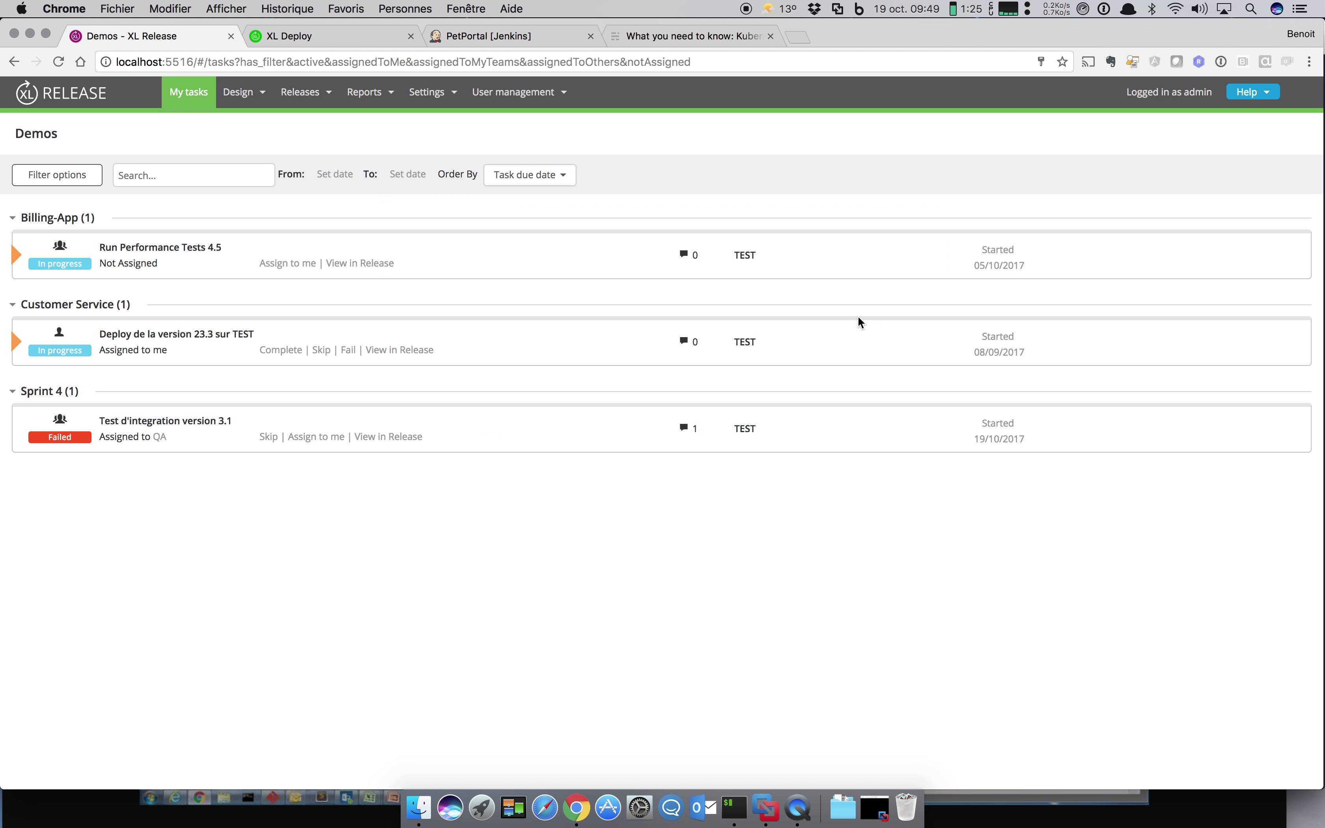
Step: From the releases overview, open the failed Sprint 4 release
left_click(319, 104)
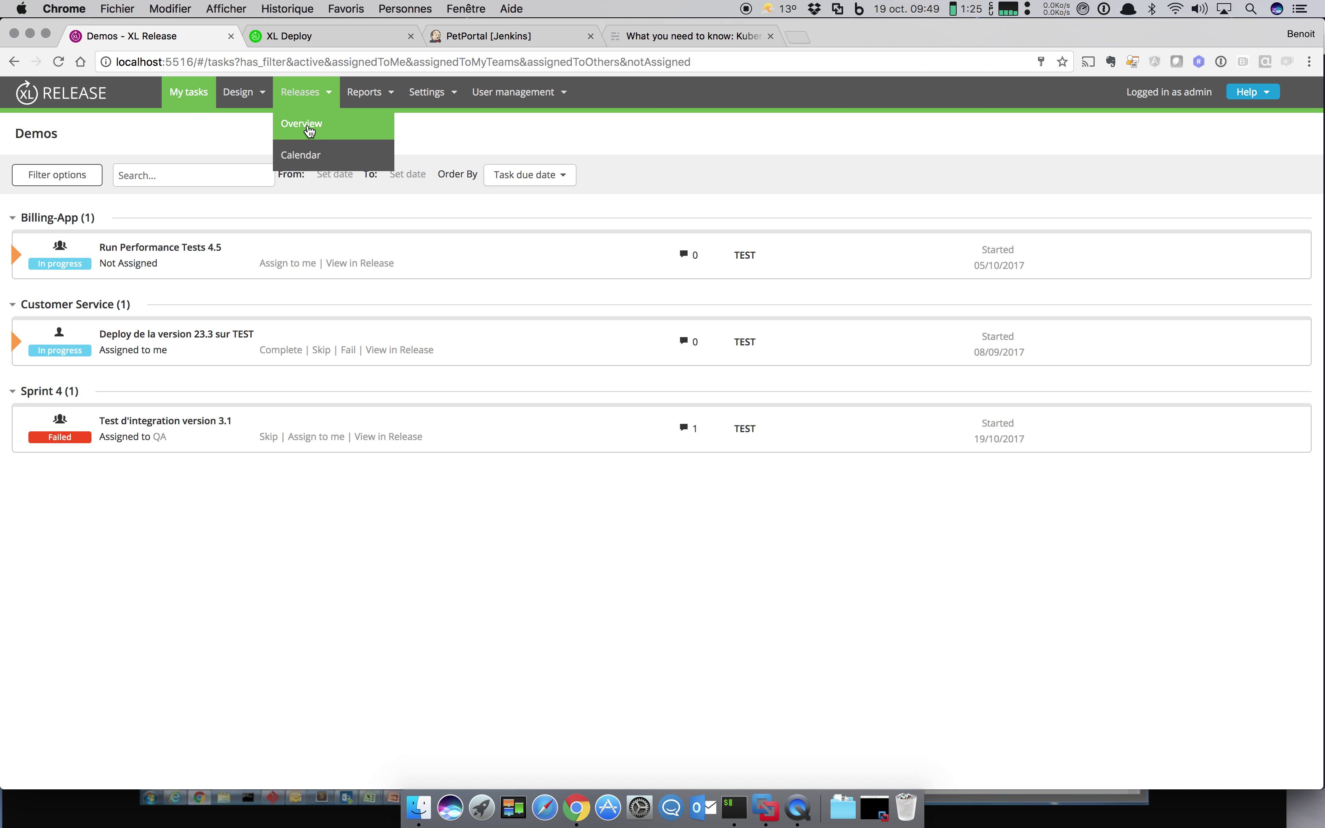
left_click(308, 131)
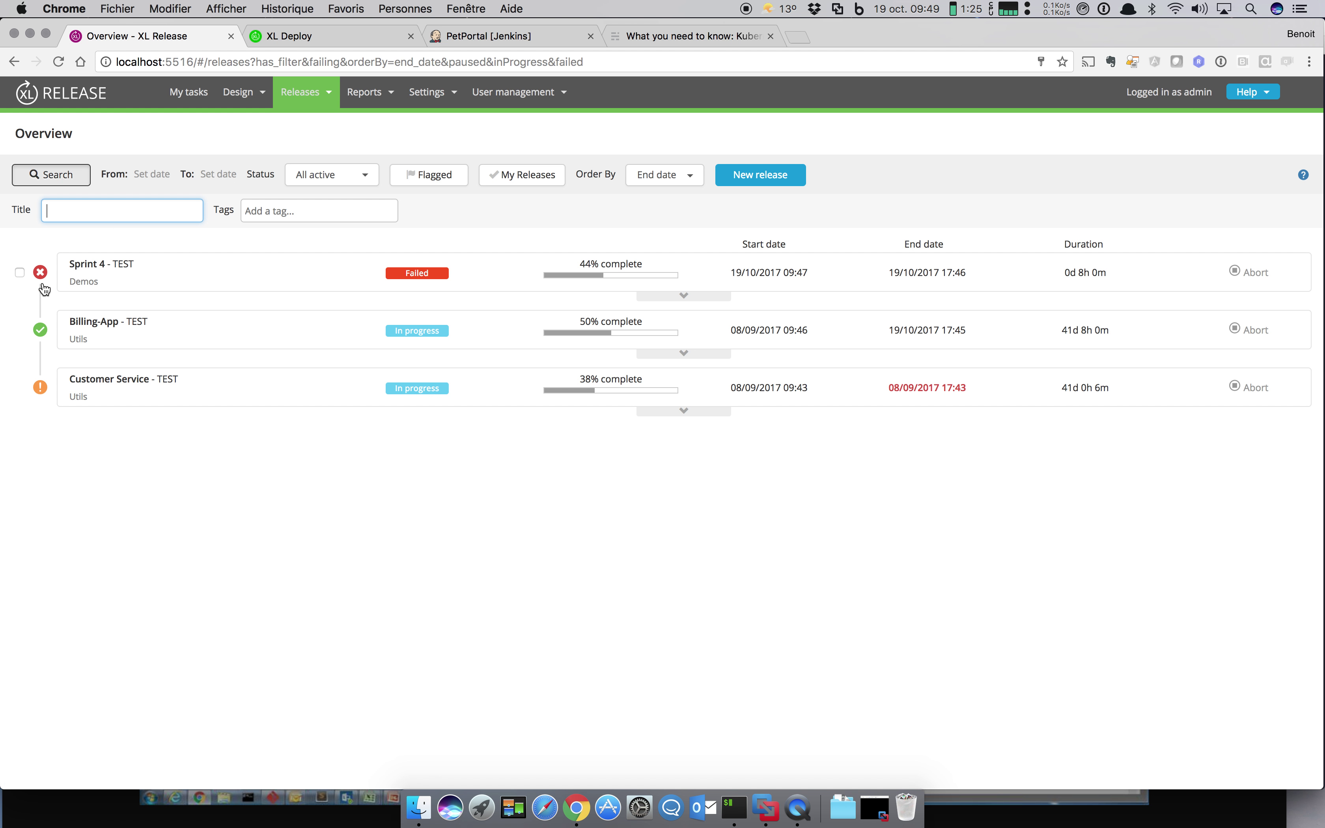
mouse_move(44, 280)
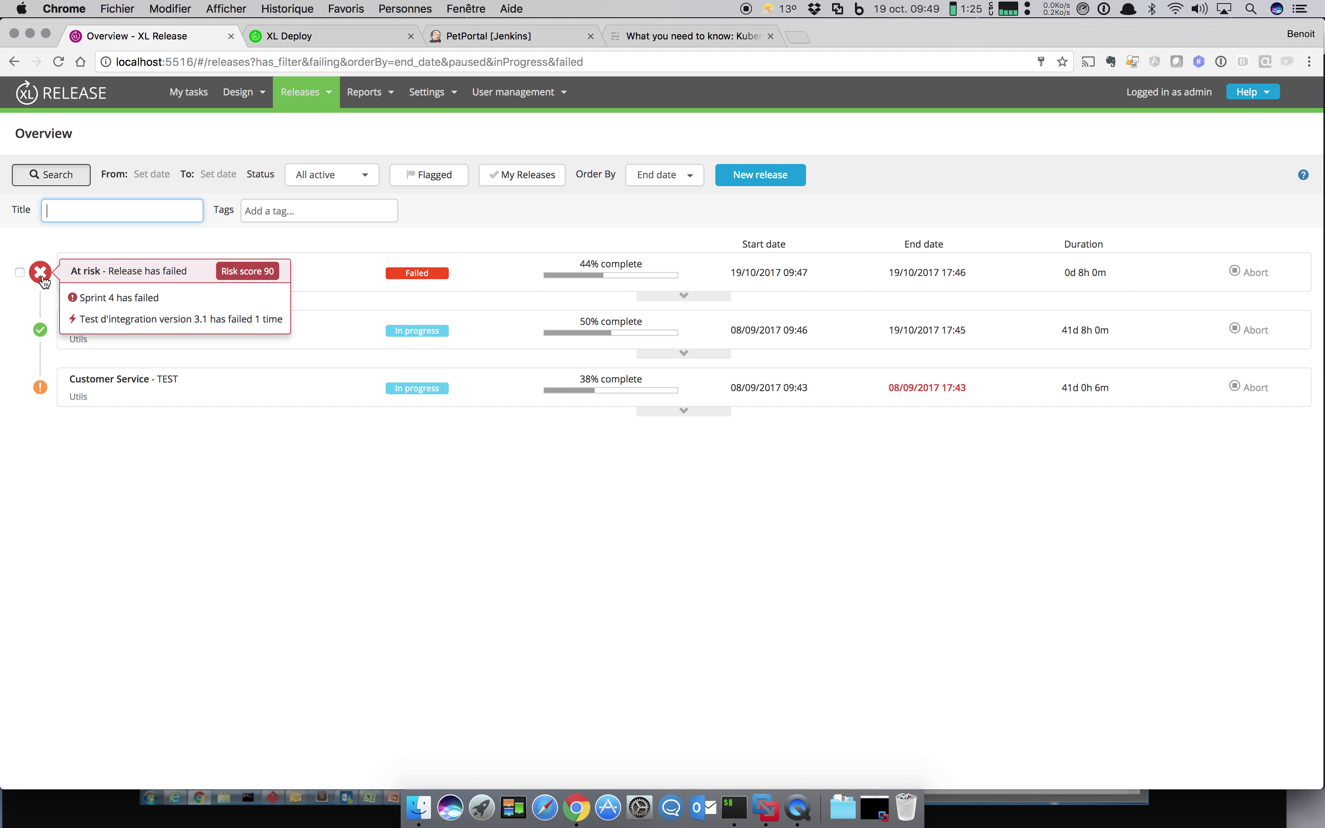
left_click(86, 268)
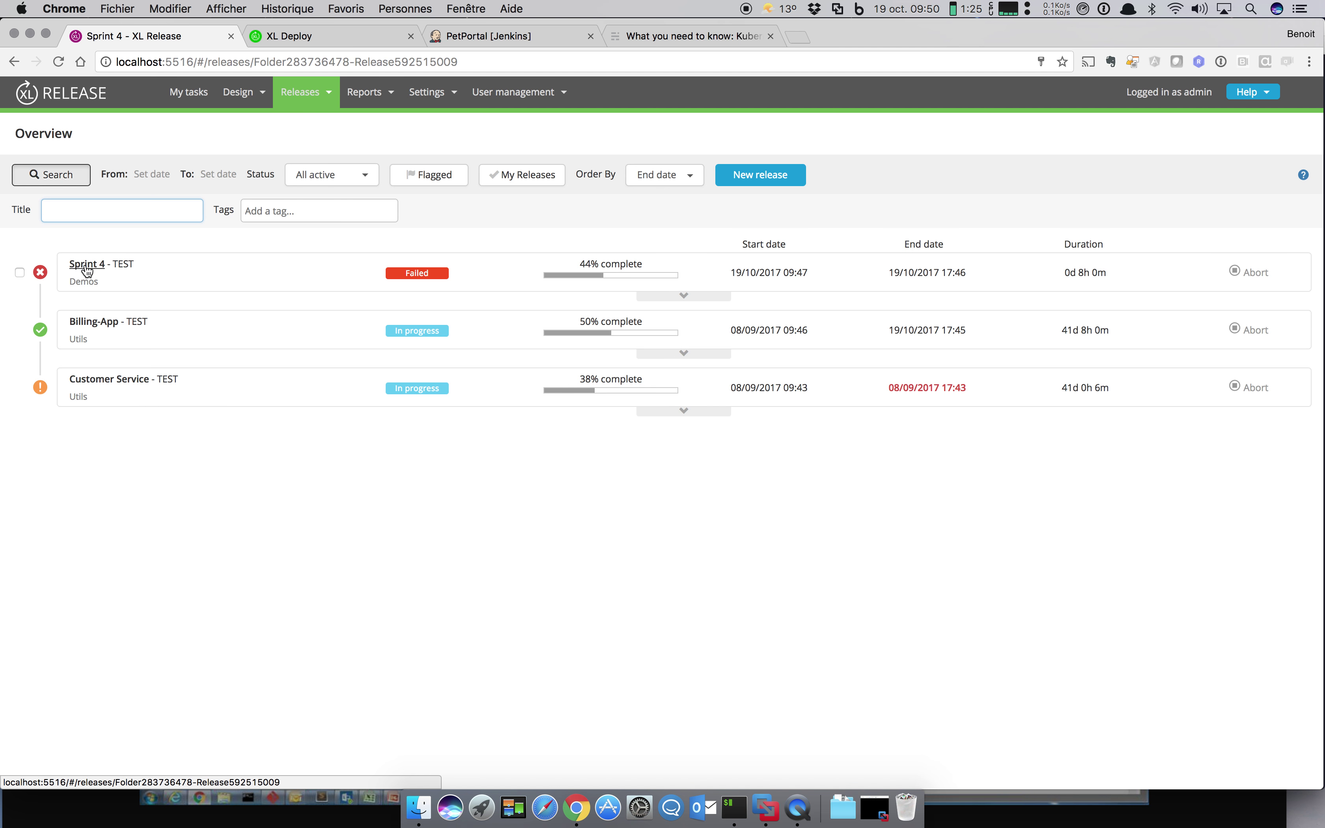
Step: Retry the failed integration test with the comment 'essaye encore une fois'
left_click(182, 359)
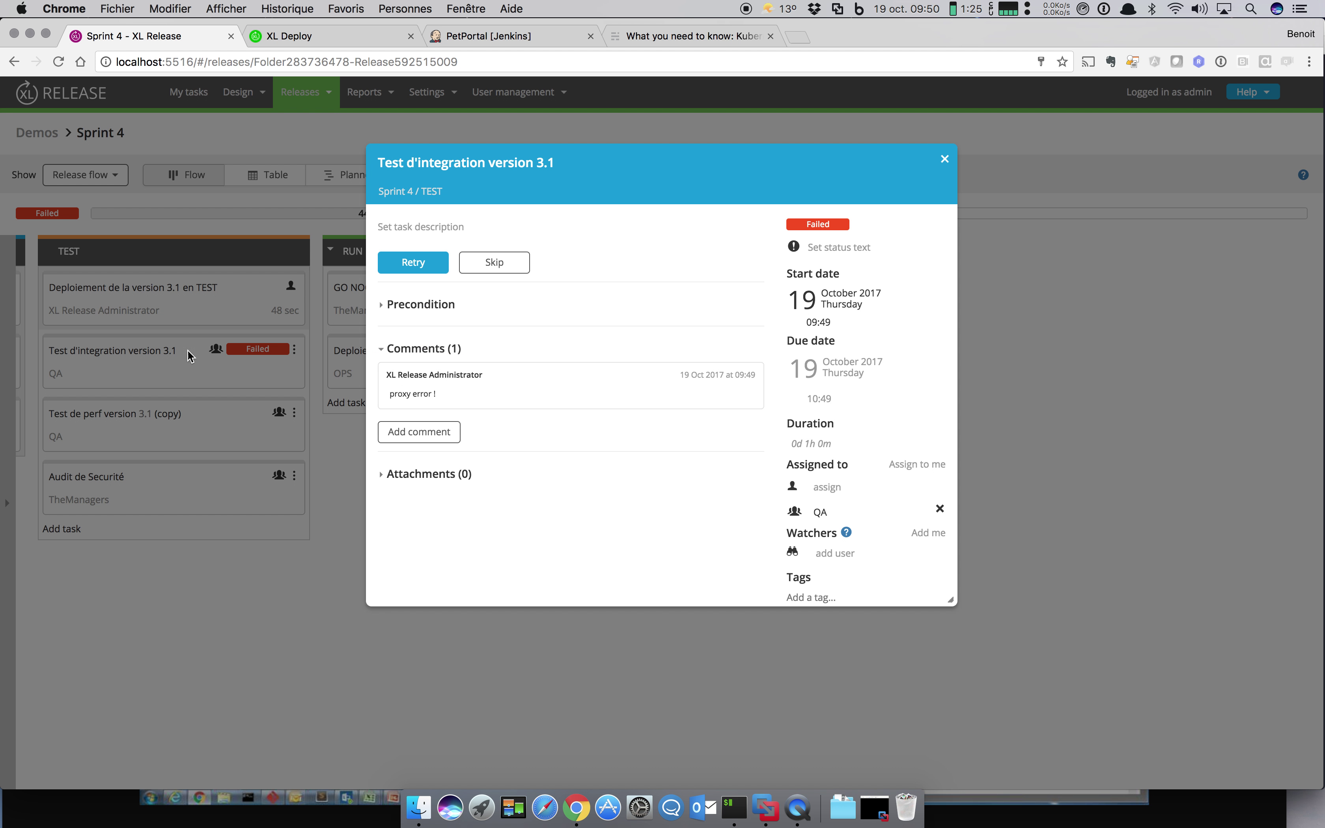
left_click(430, 261)
left_click(431, 259)
type("e")
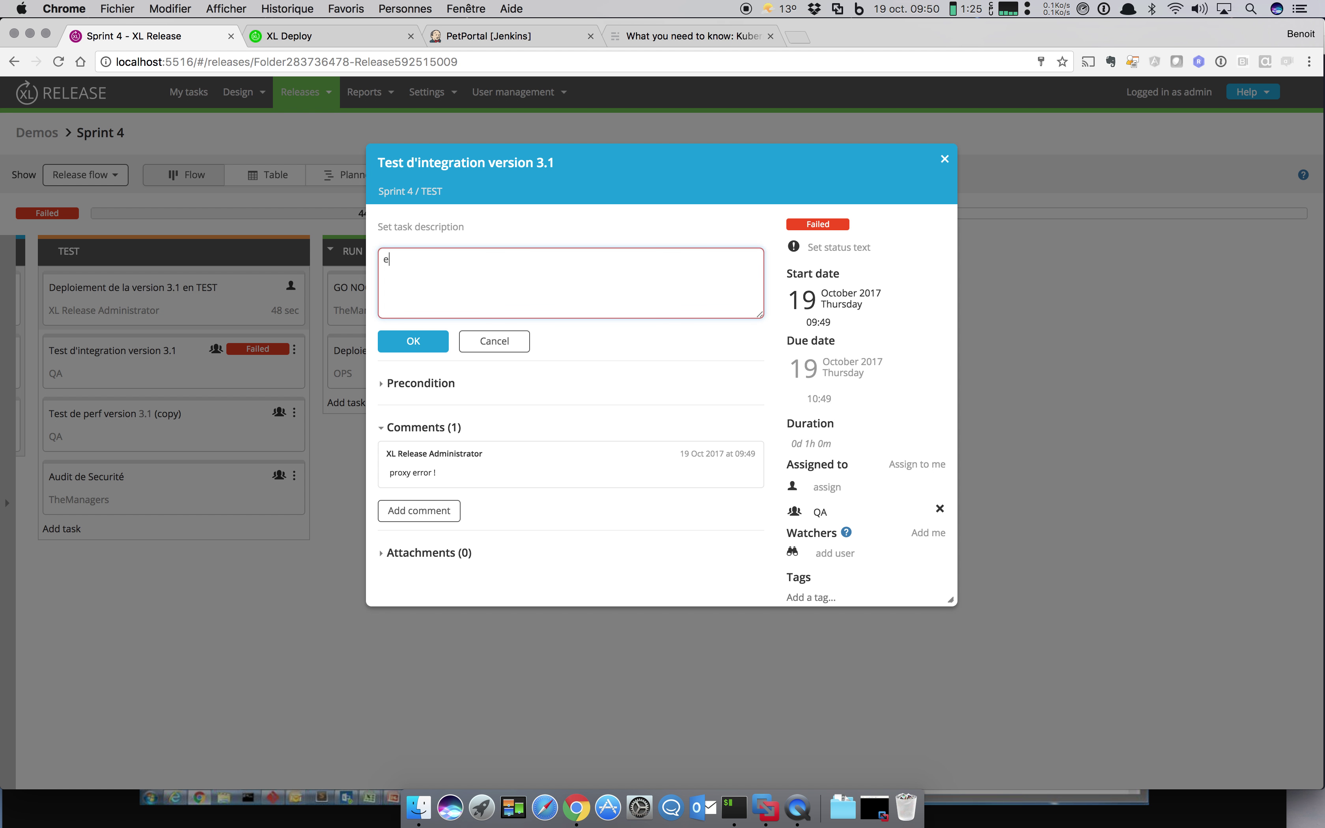
type("ssaye encor")
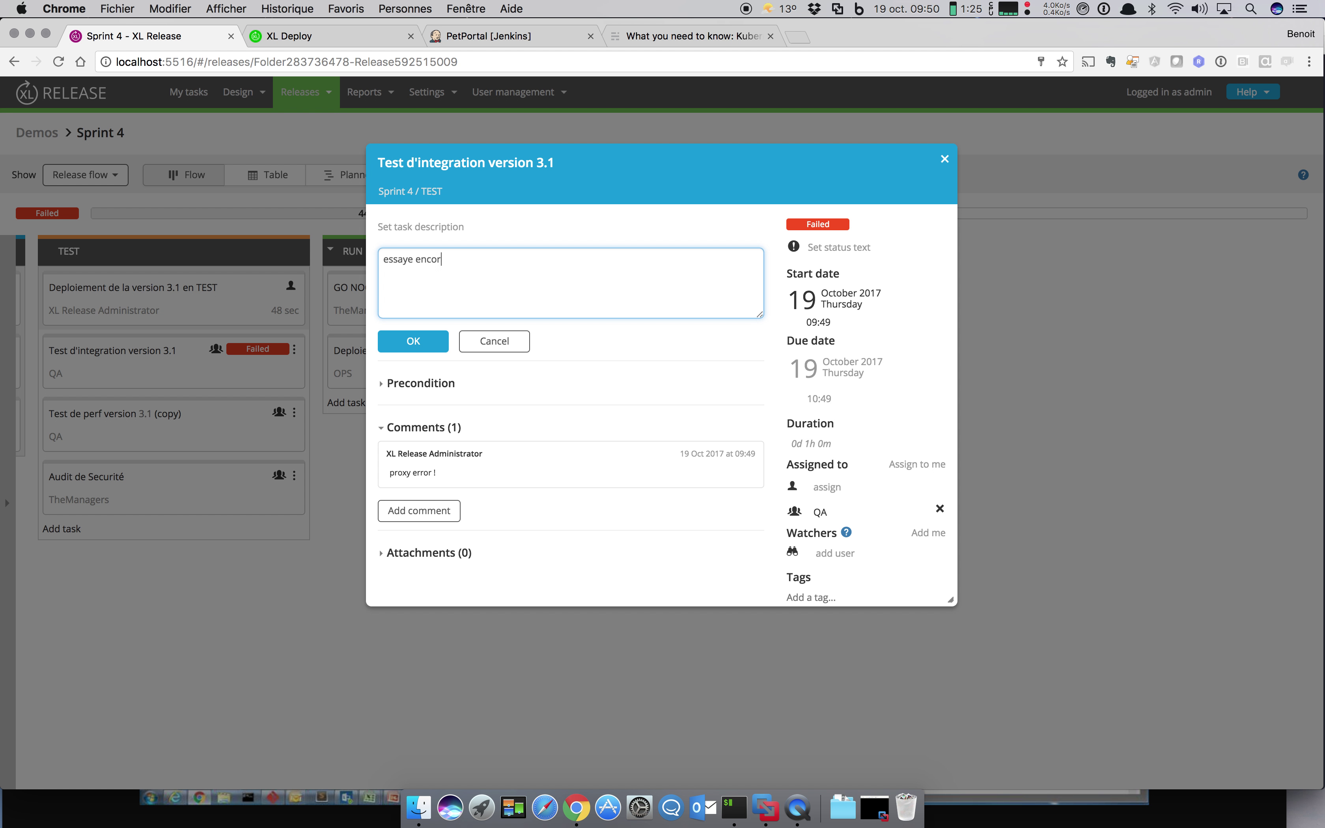
type("e une fois")
left_click(429, 341)
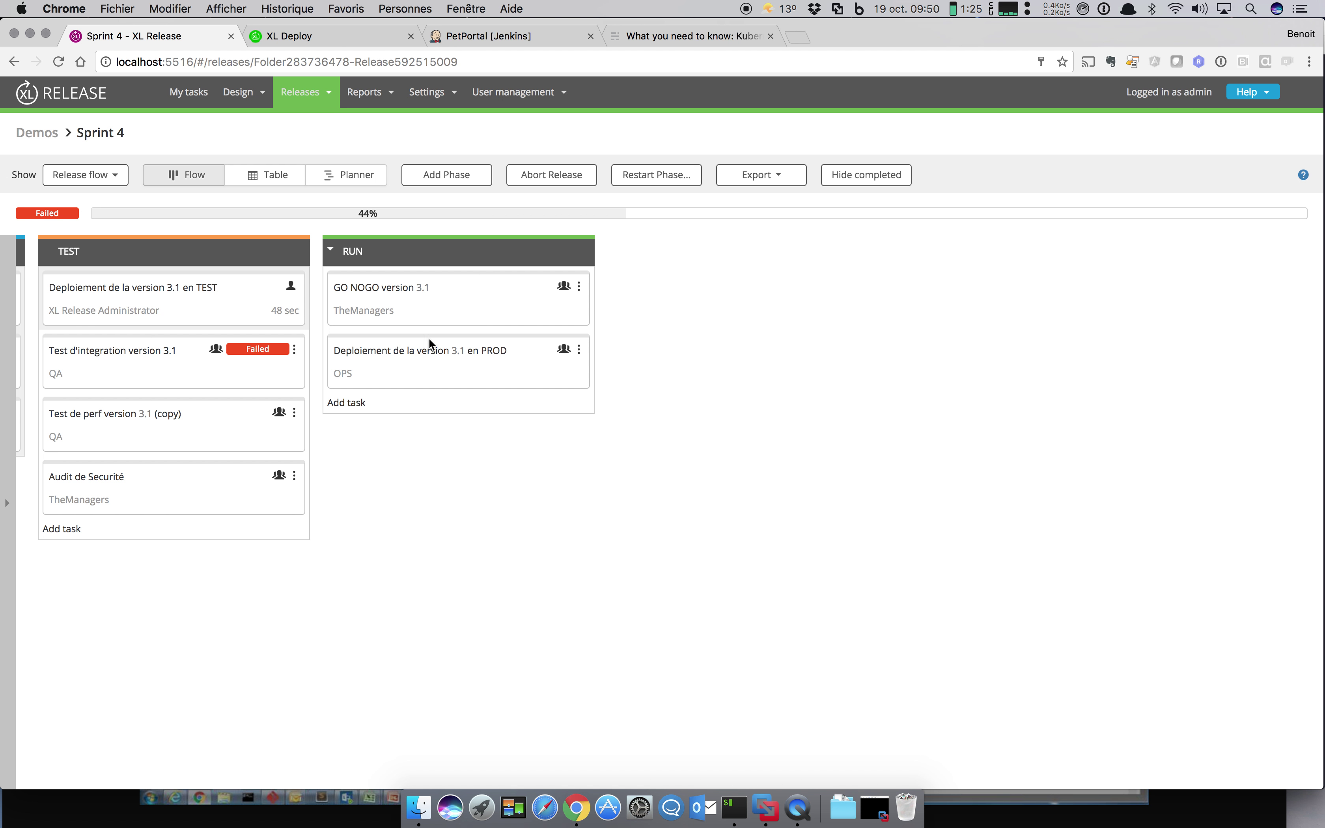
Step: Fail the integration test again, noting an out-of-memory error
left_click(187, 356)
left_click(594, 266)
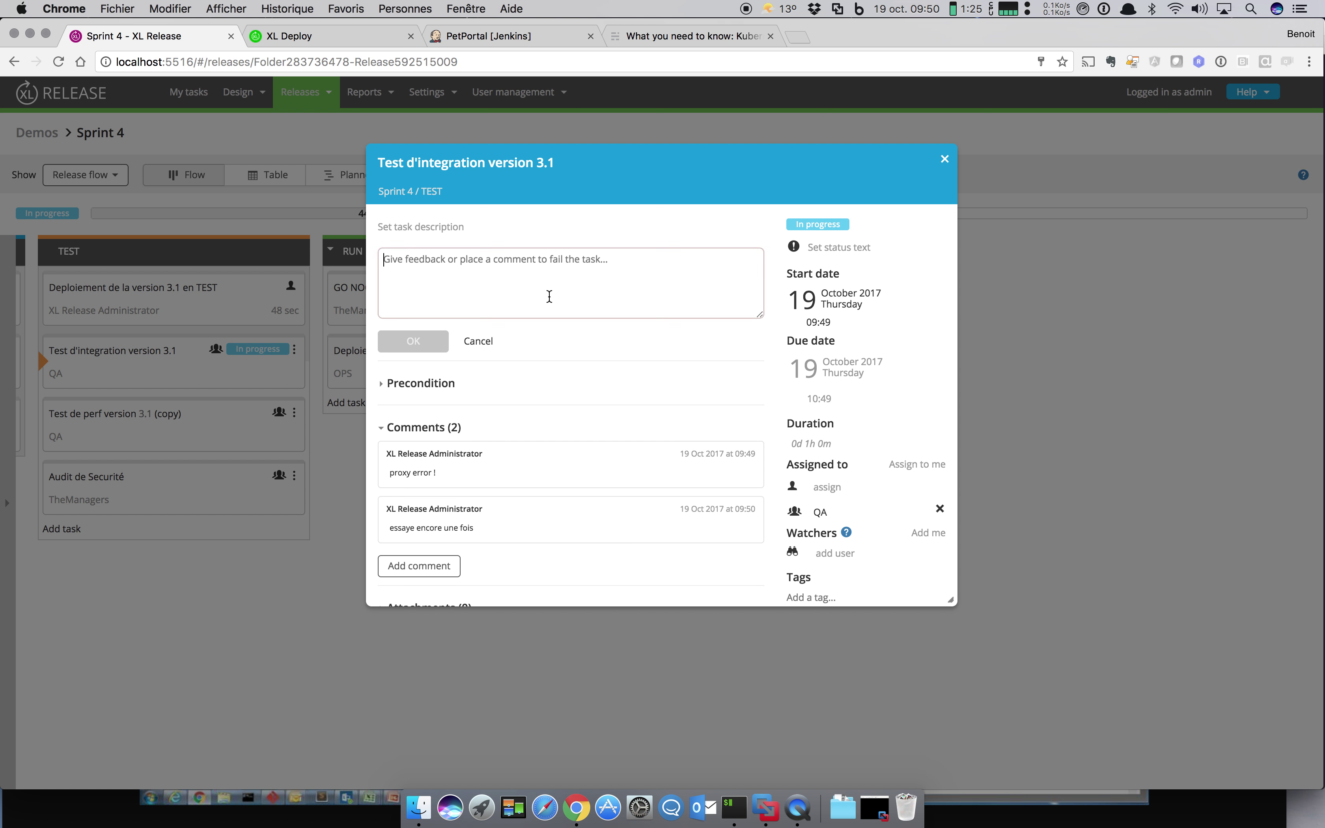
type("out of meemo")
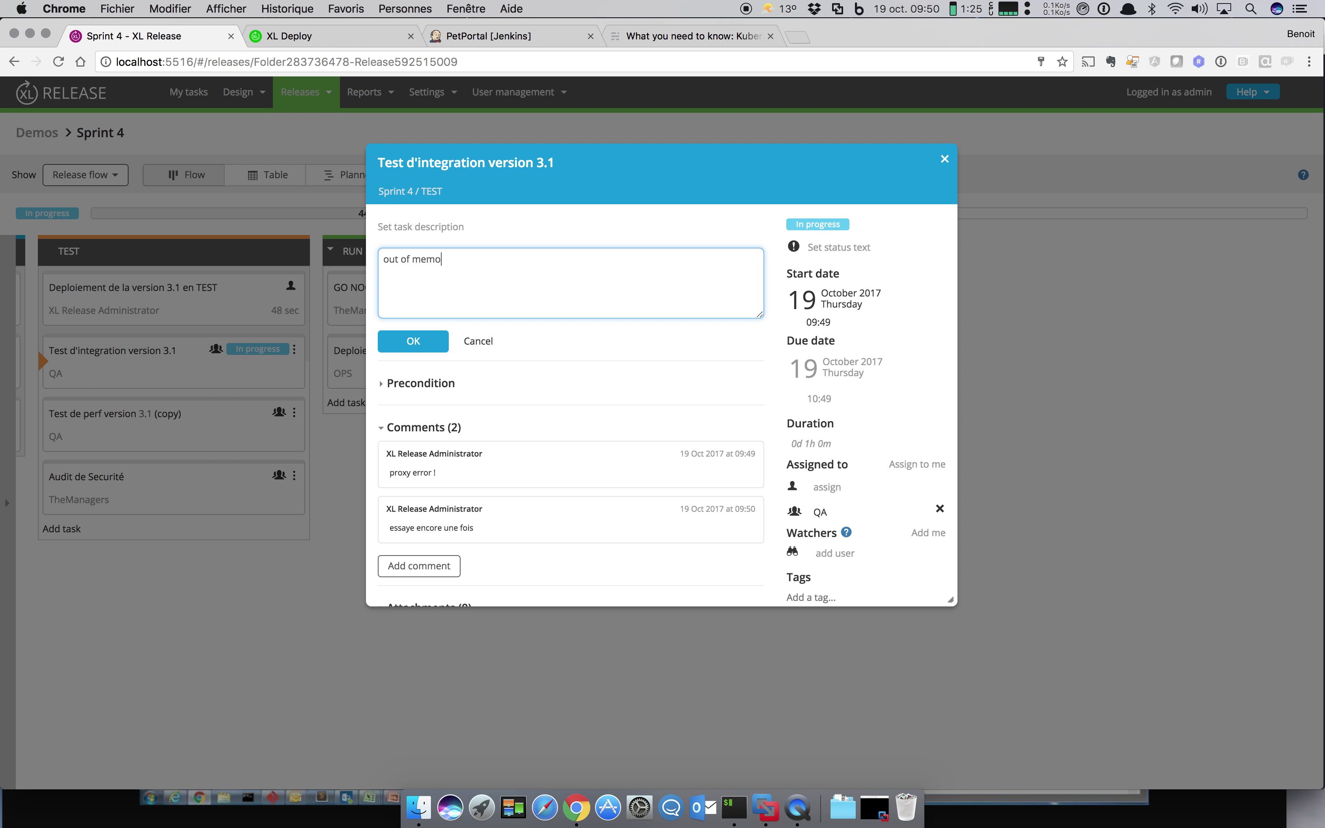
key("BackSpace")
type("eroy")
left_click(440, 343)
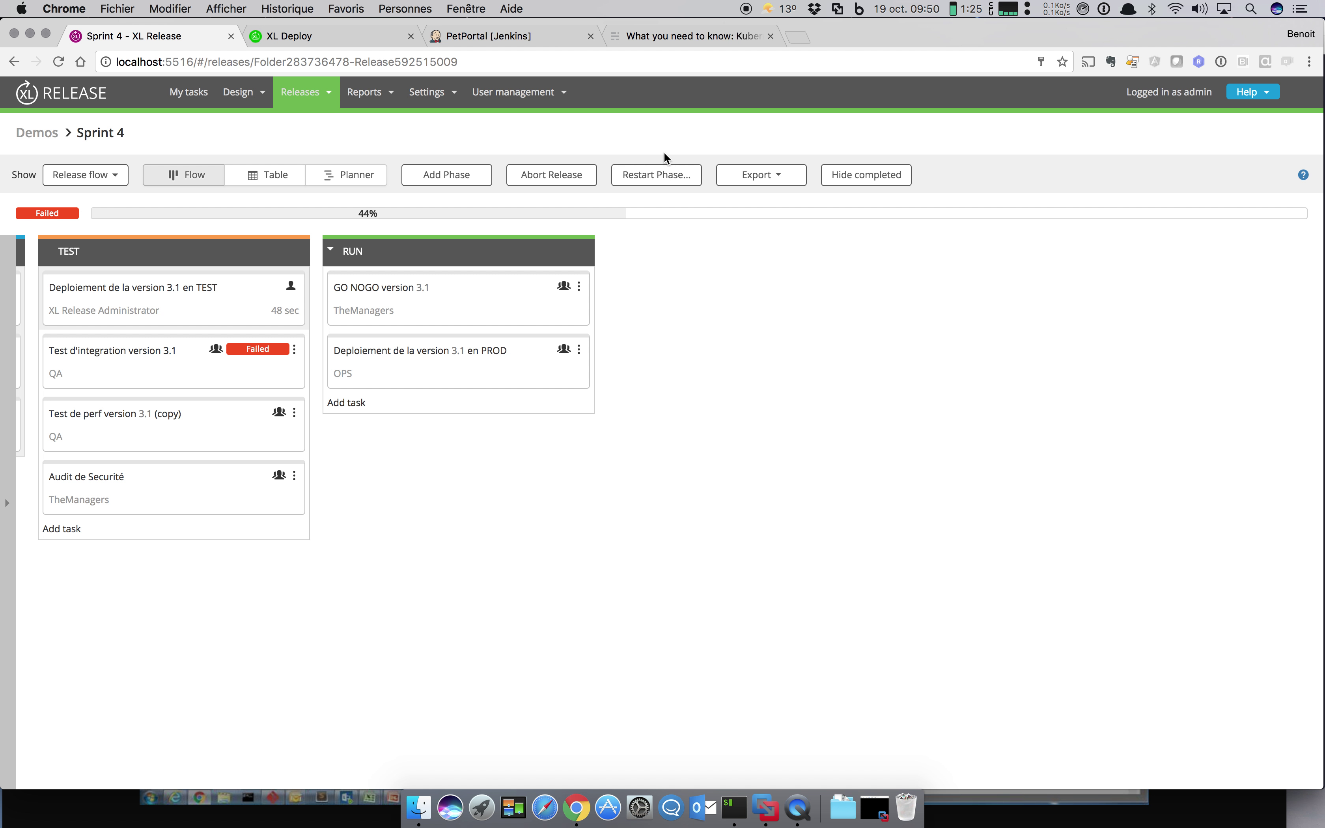
left_click(664, 172)
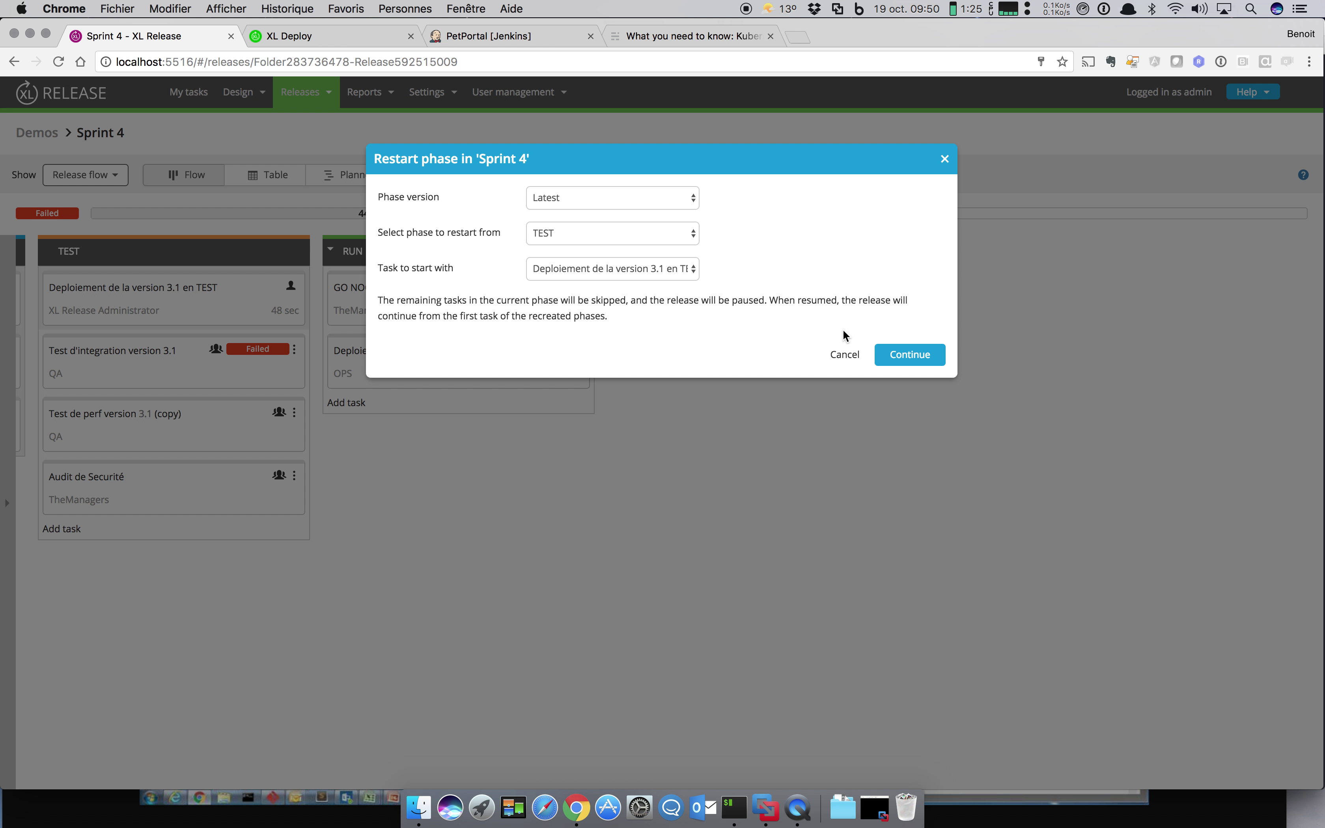
Step: Restart the TEST phase from its first task and resume the release immediately
left_click(917, 362)
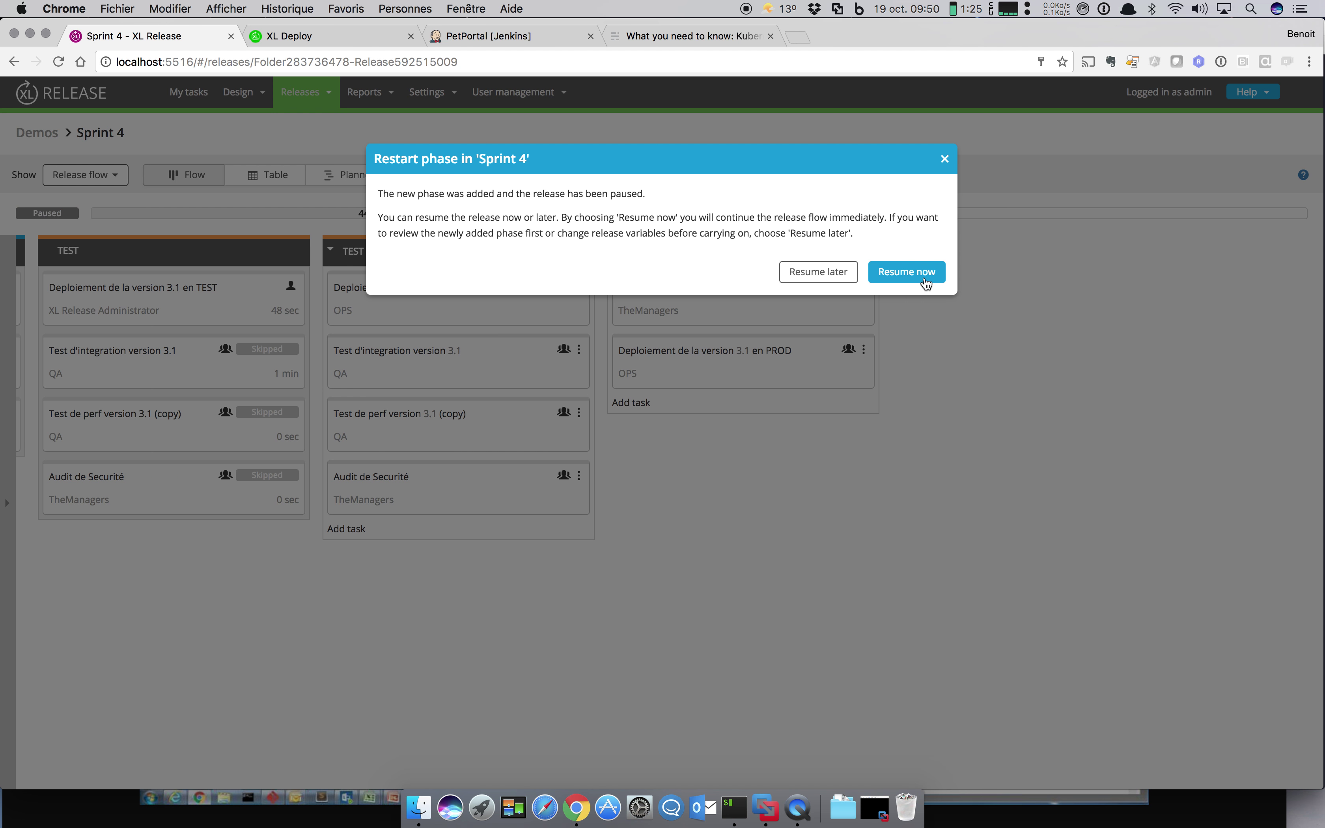
left_click(922, 278)
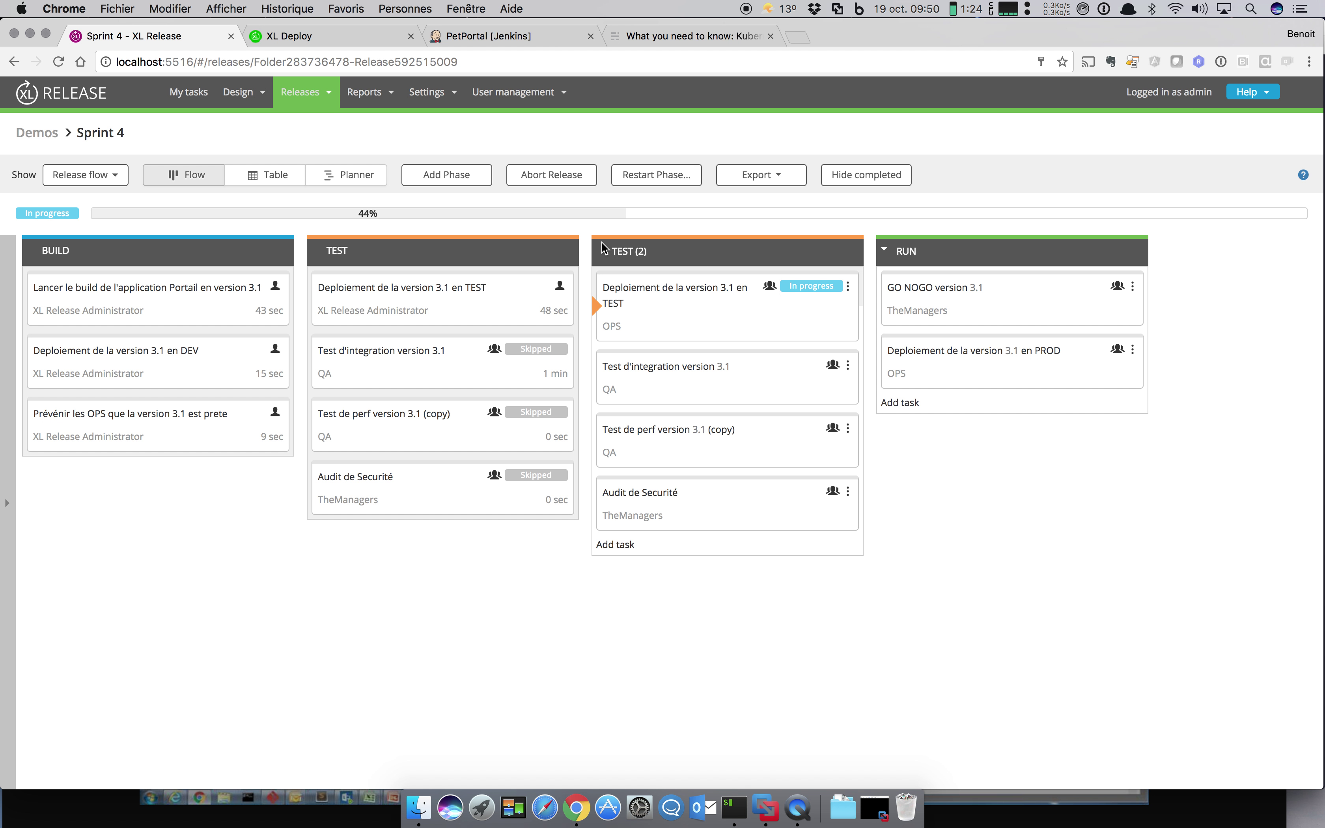
left_click(571, 184)
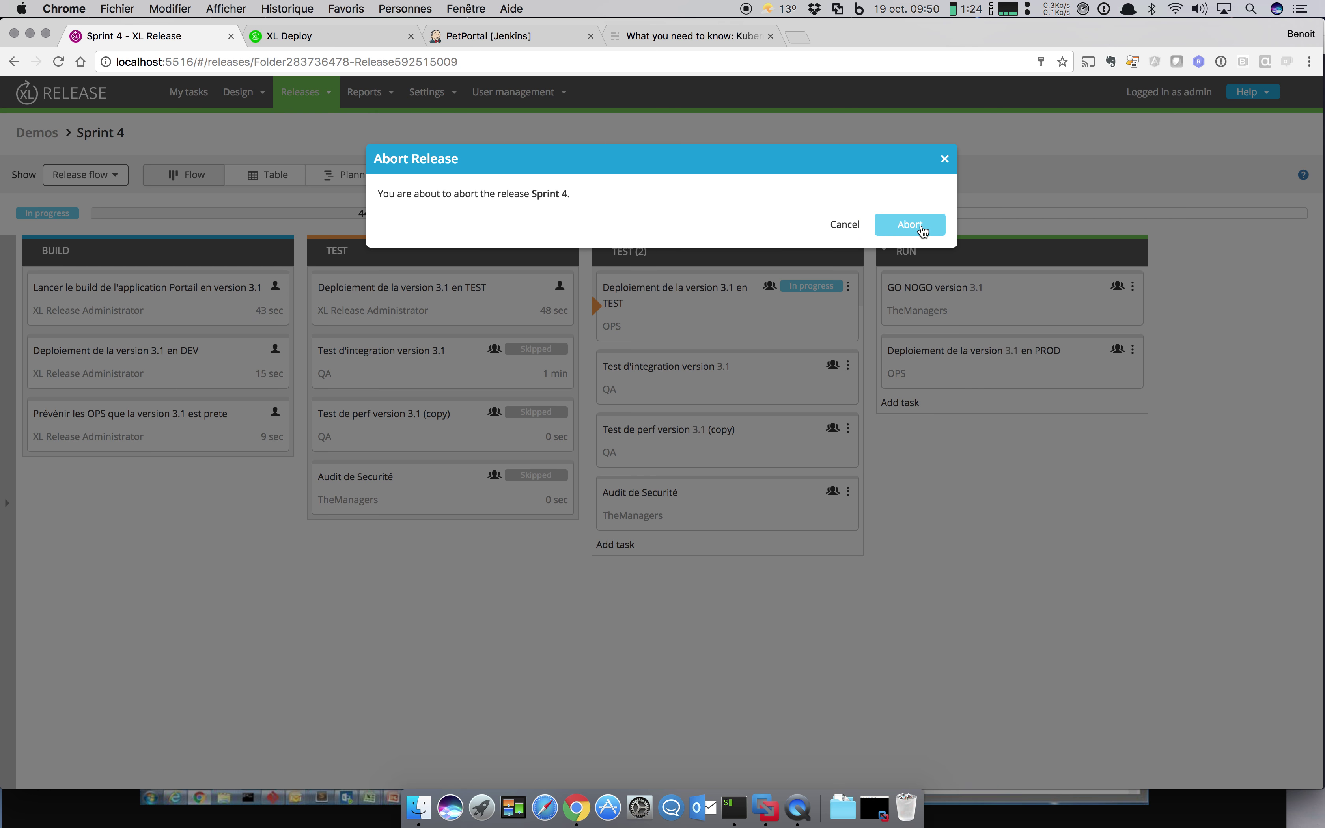
Step: Confirm the abort so Sprint 4's TEST (2) and RUN tasks are all marked Aborted
left_click(920, 225)
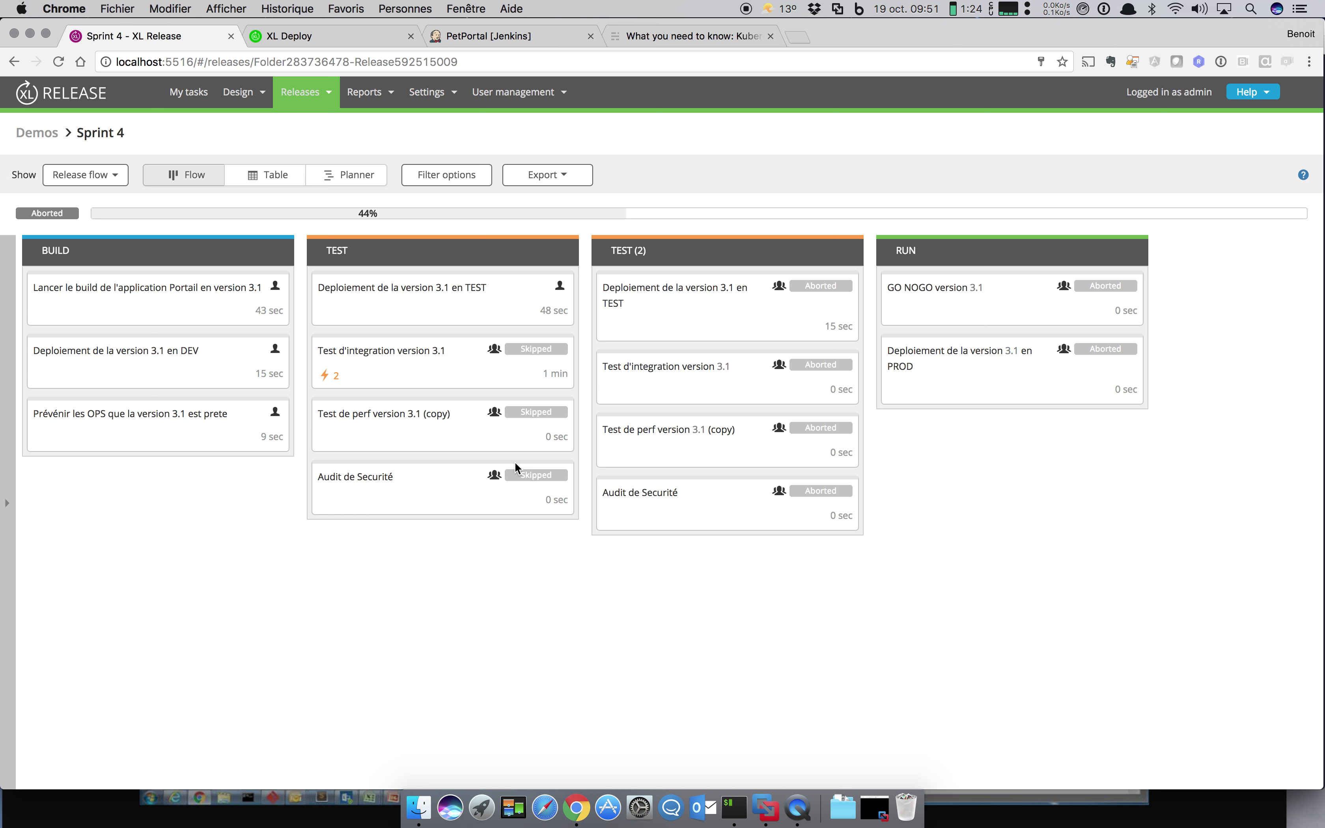
left_click(249, 103)
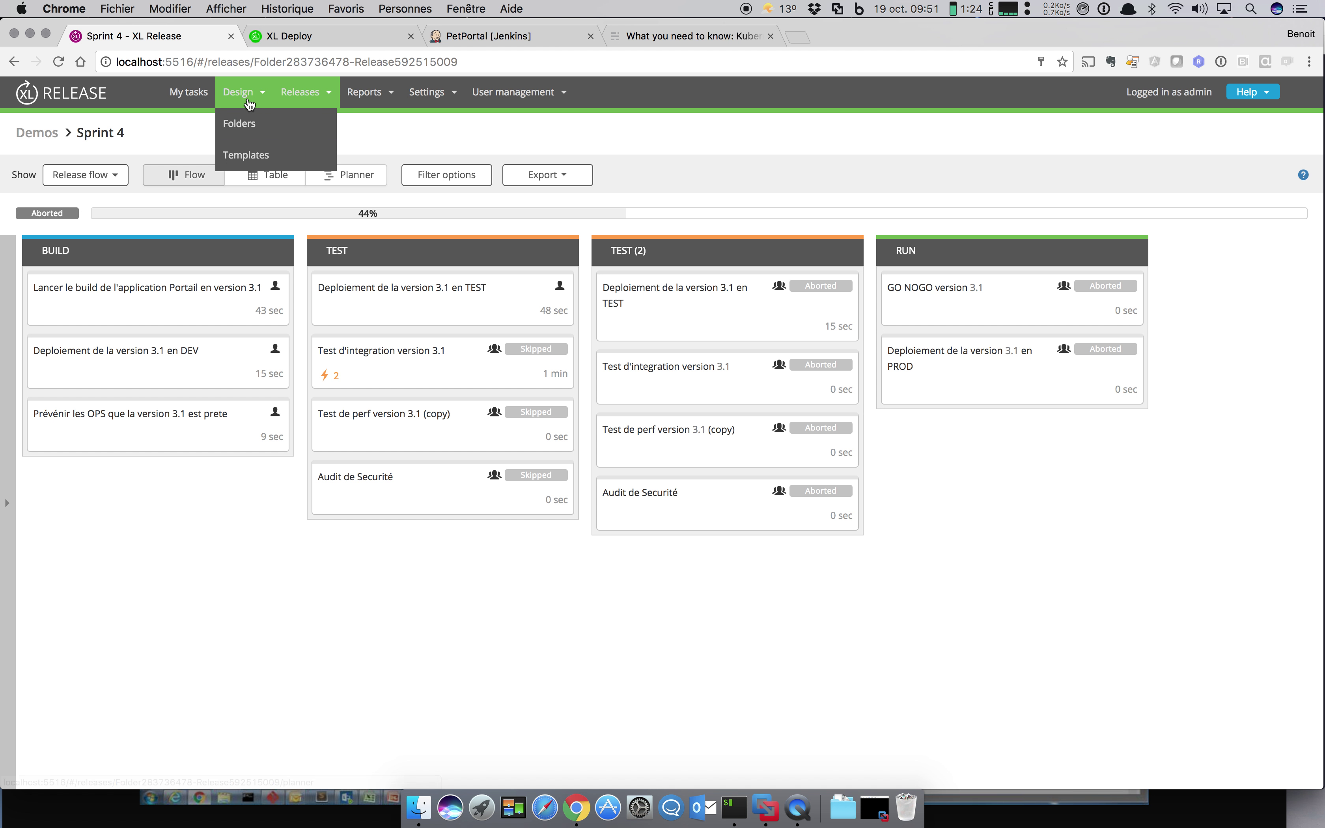
Step: Open the DemoWebApp template from the Demos folder
left_click(247, 125)
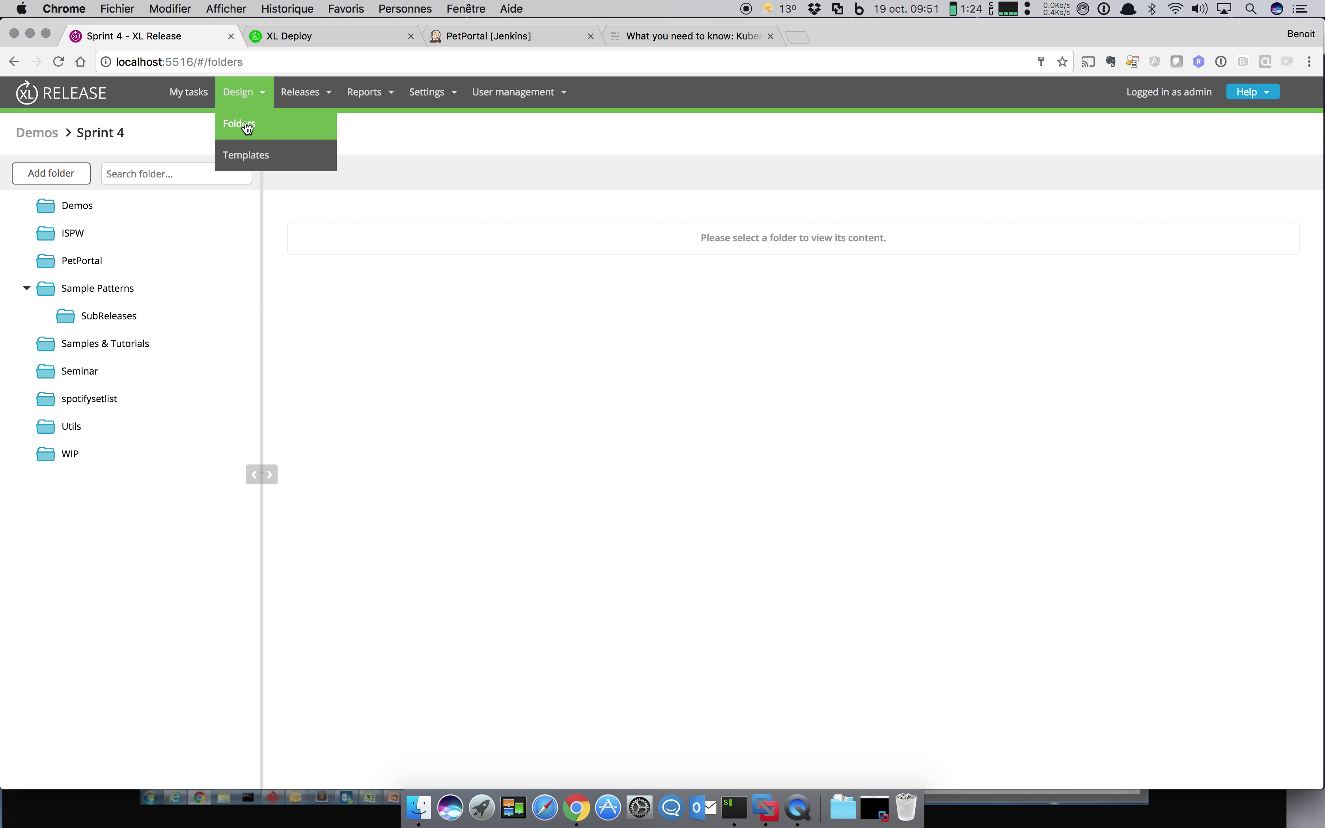
left_click(119, 201)
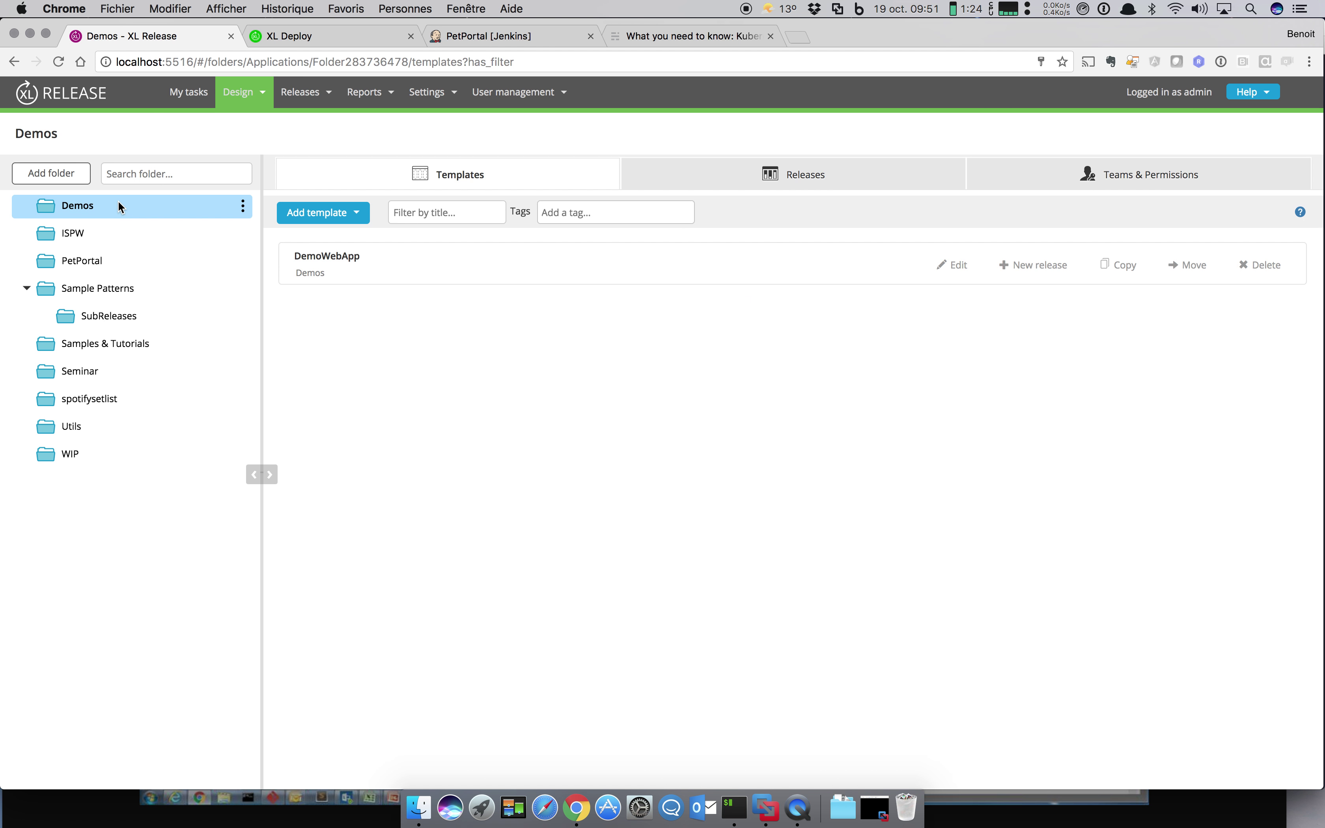
left_click(329, 256)
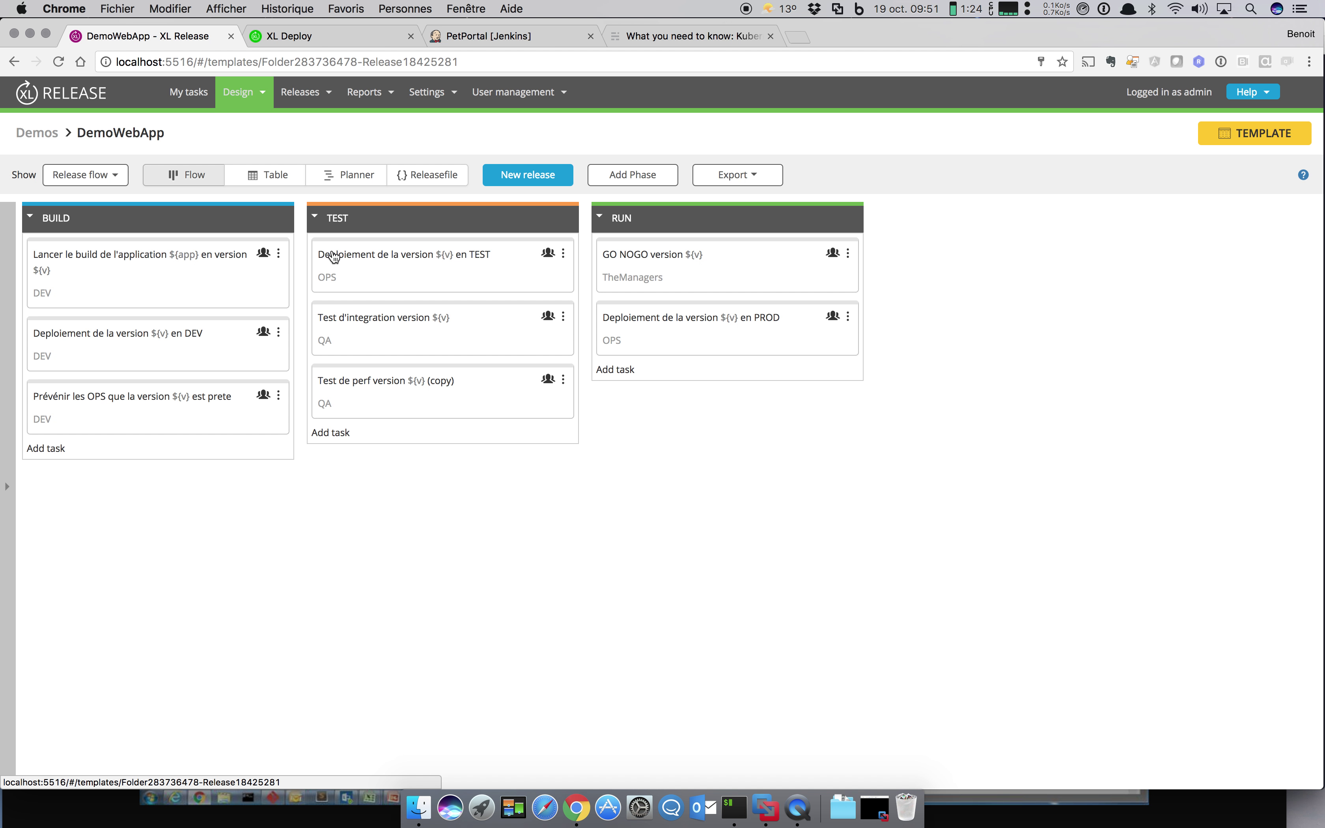
left_click(46, 448)
left_click(83, 487)
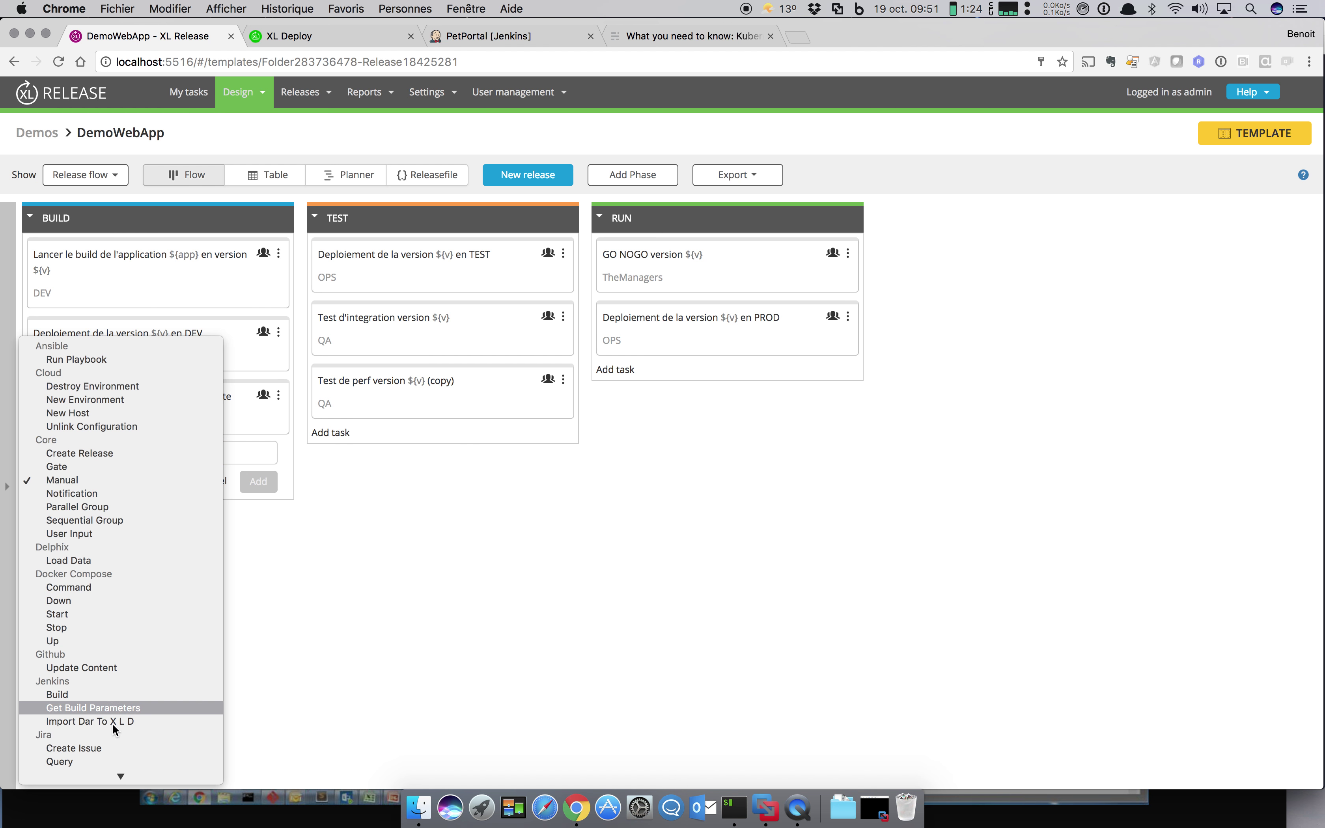
mouse_move(114, 791)
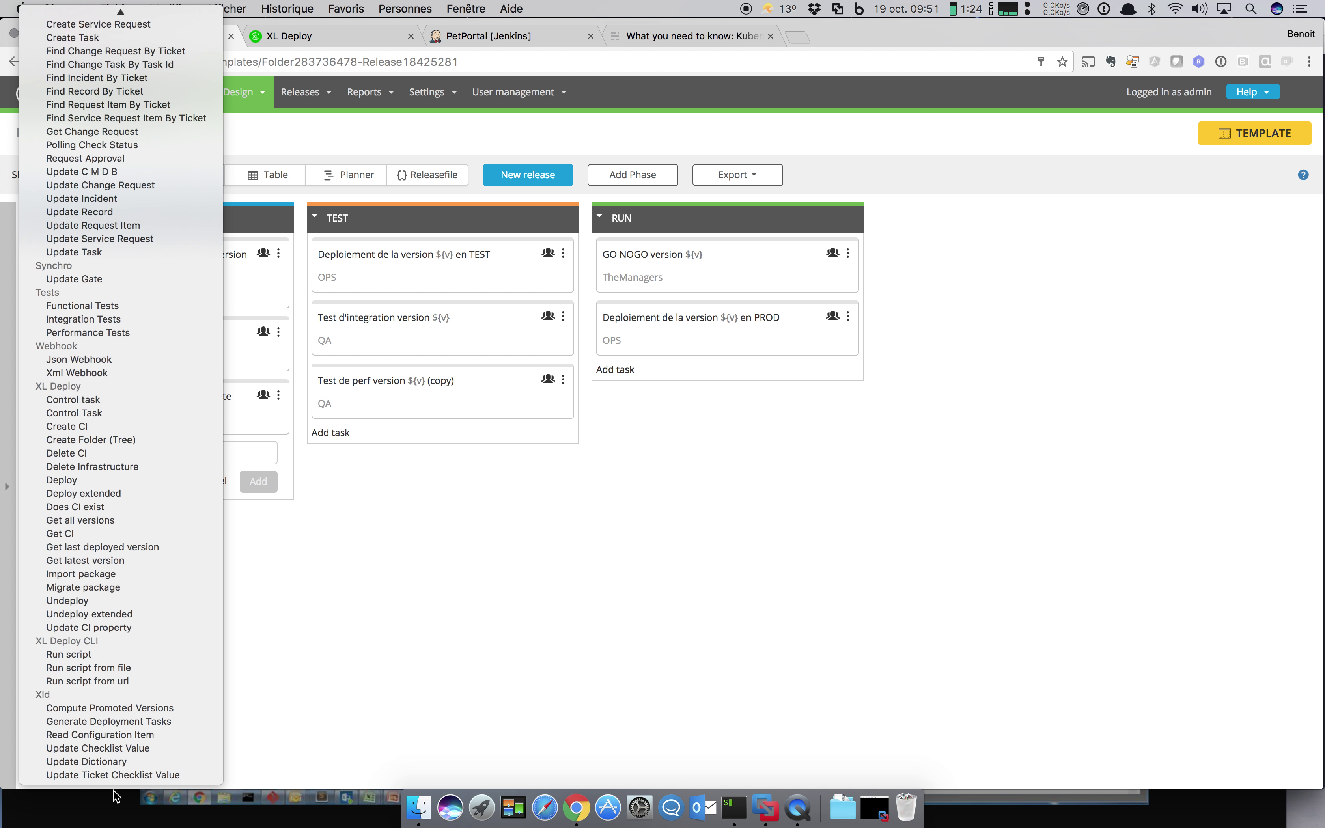
left_click(331, 702)
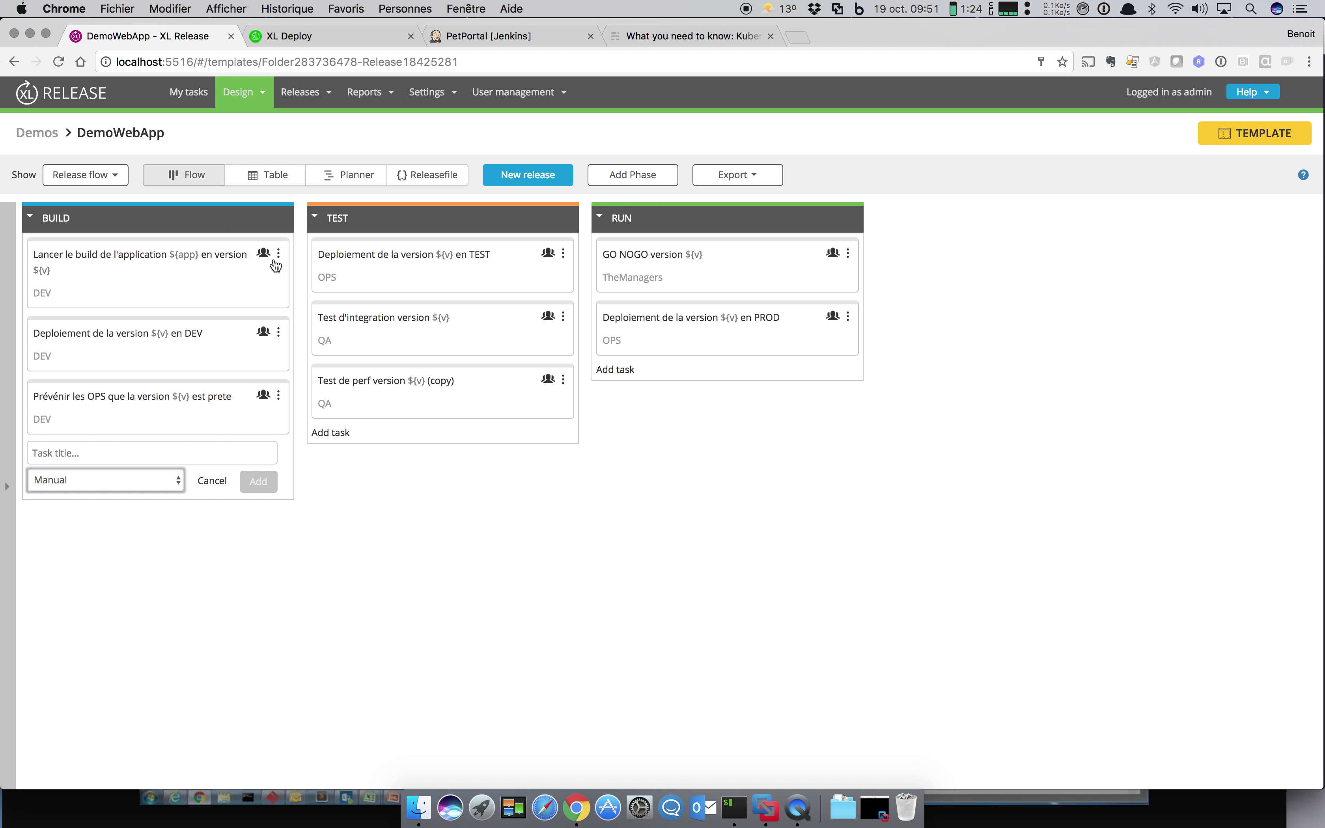
Step: Change the first BUILD task's type from Manual to Jenkins: Build
left_click(280, 255)
mouse_move(302, 319)
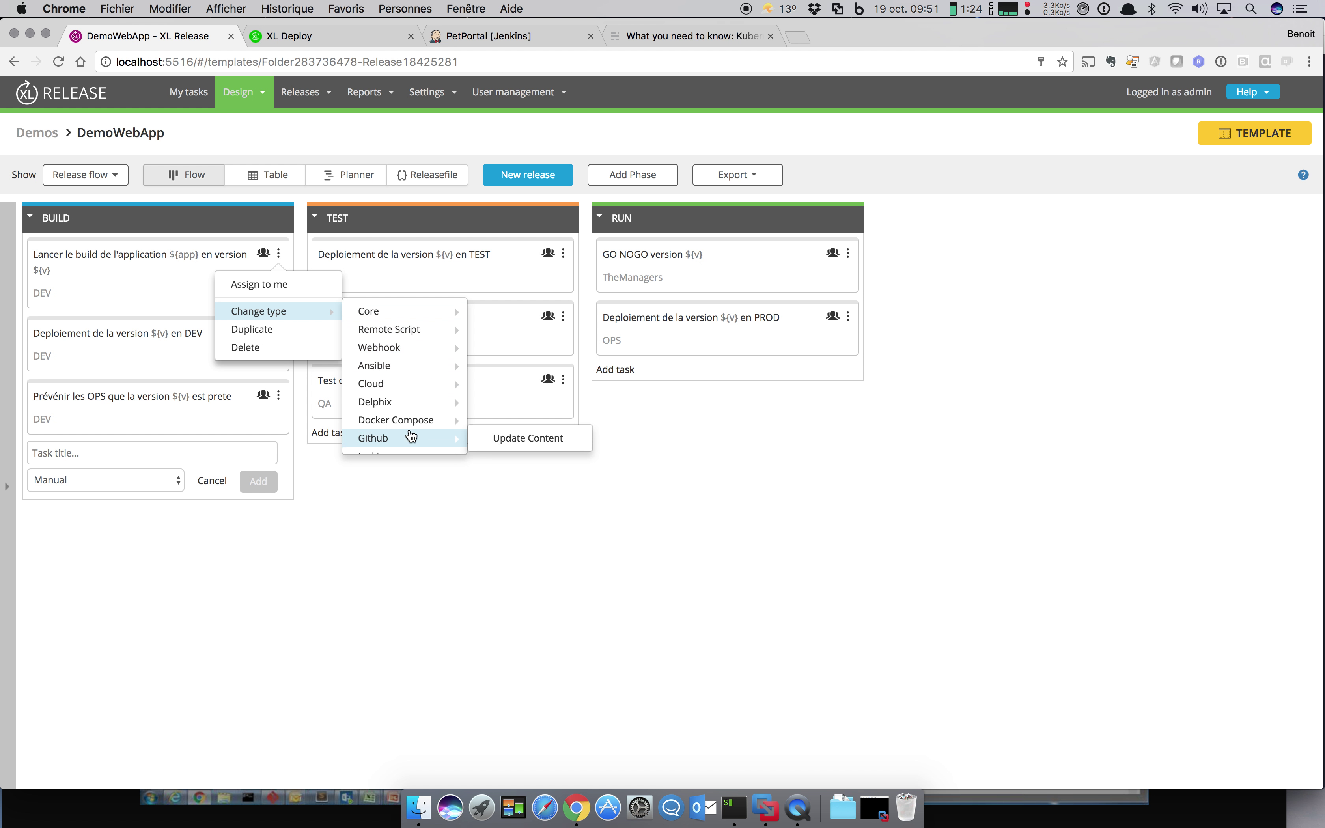
mouse_move(420, 430)
scroll(421, 430, "down", 2)
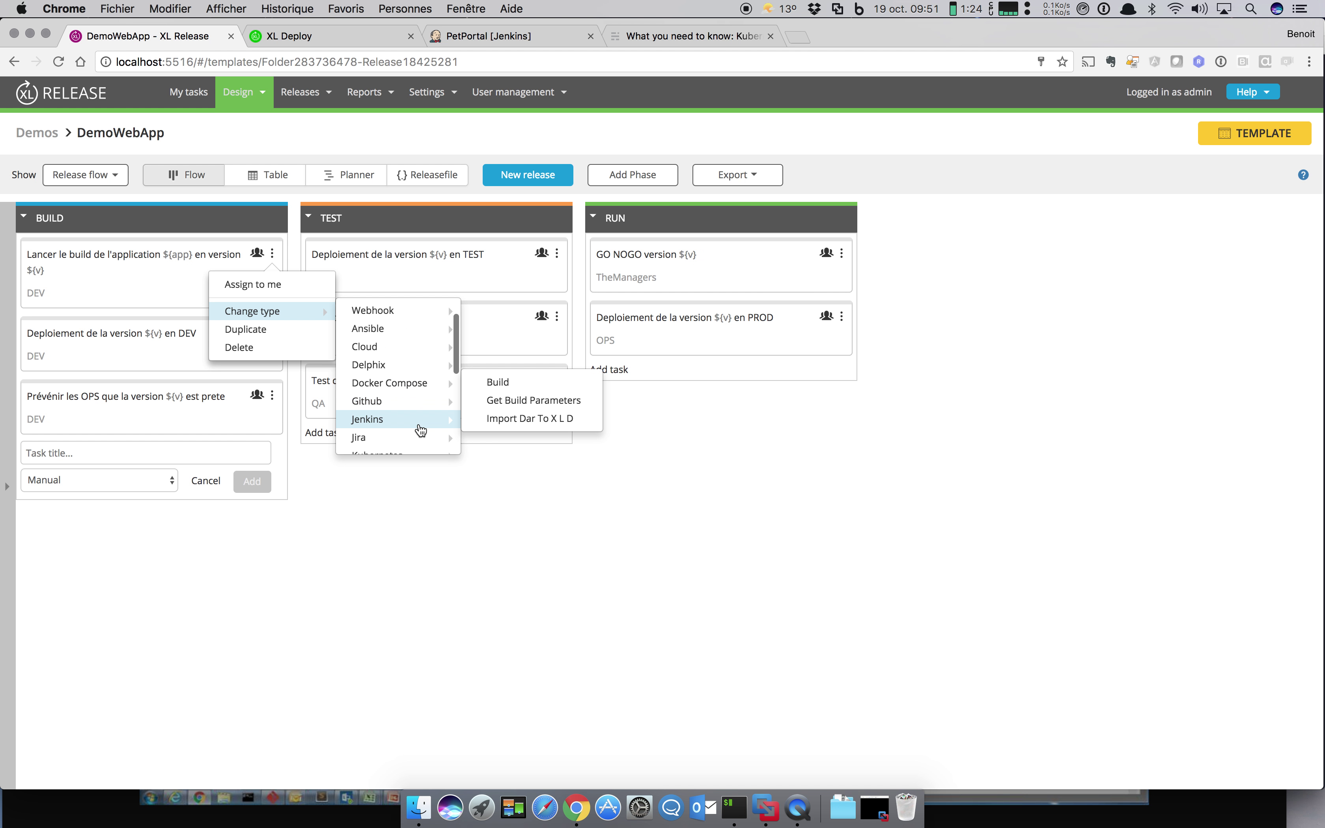
left_click(514, 385)
left_click(925, 233)
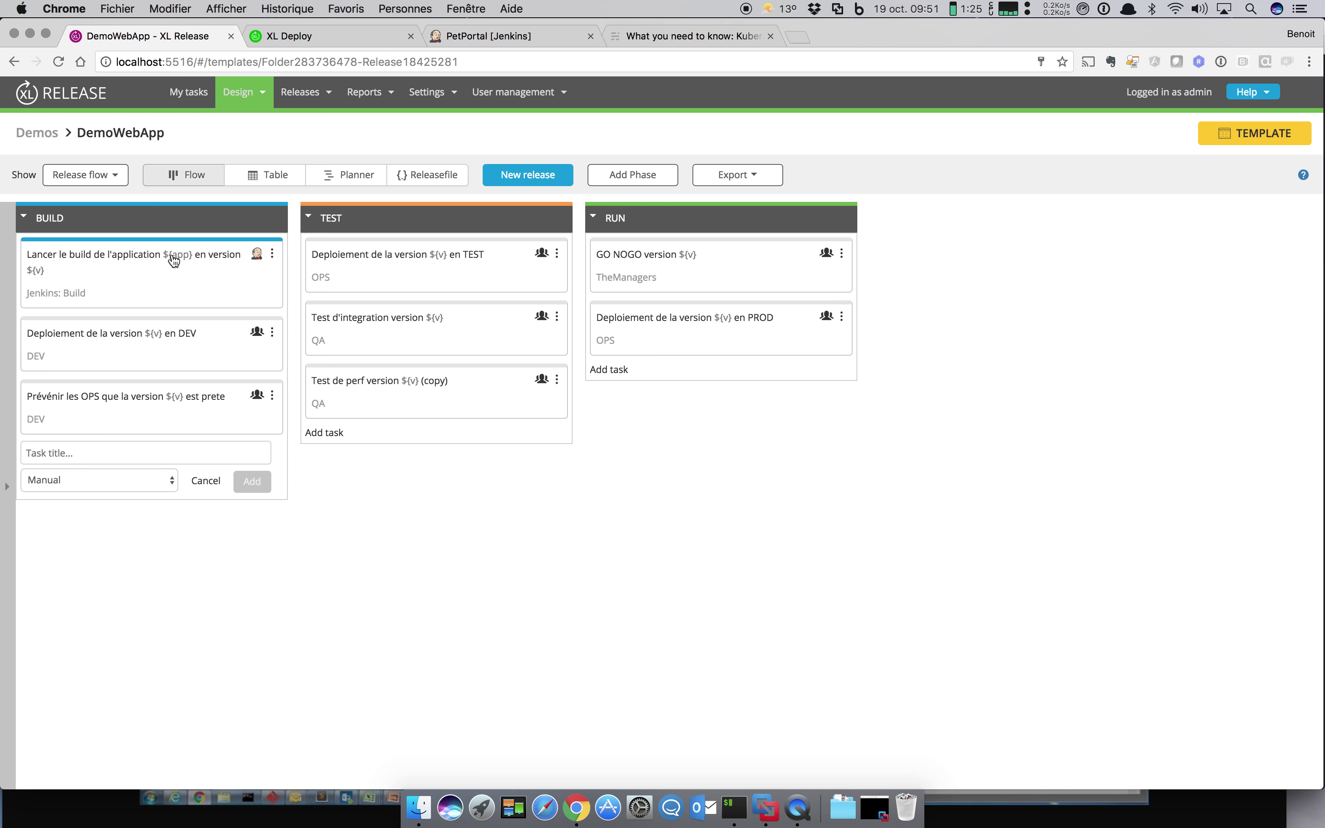
Step: Point the build task at Local Jenkins Server with job name ${app}-release
left_click(173, 262)
left_click(610, 306)
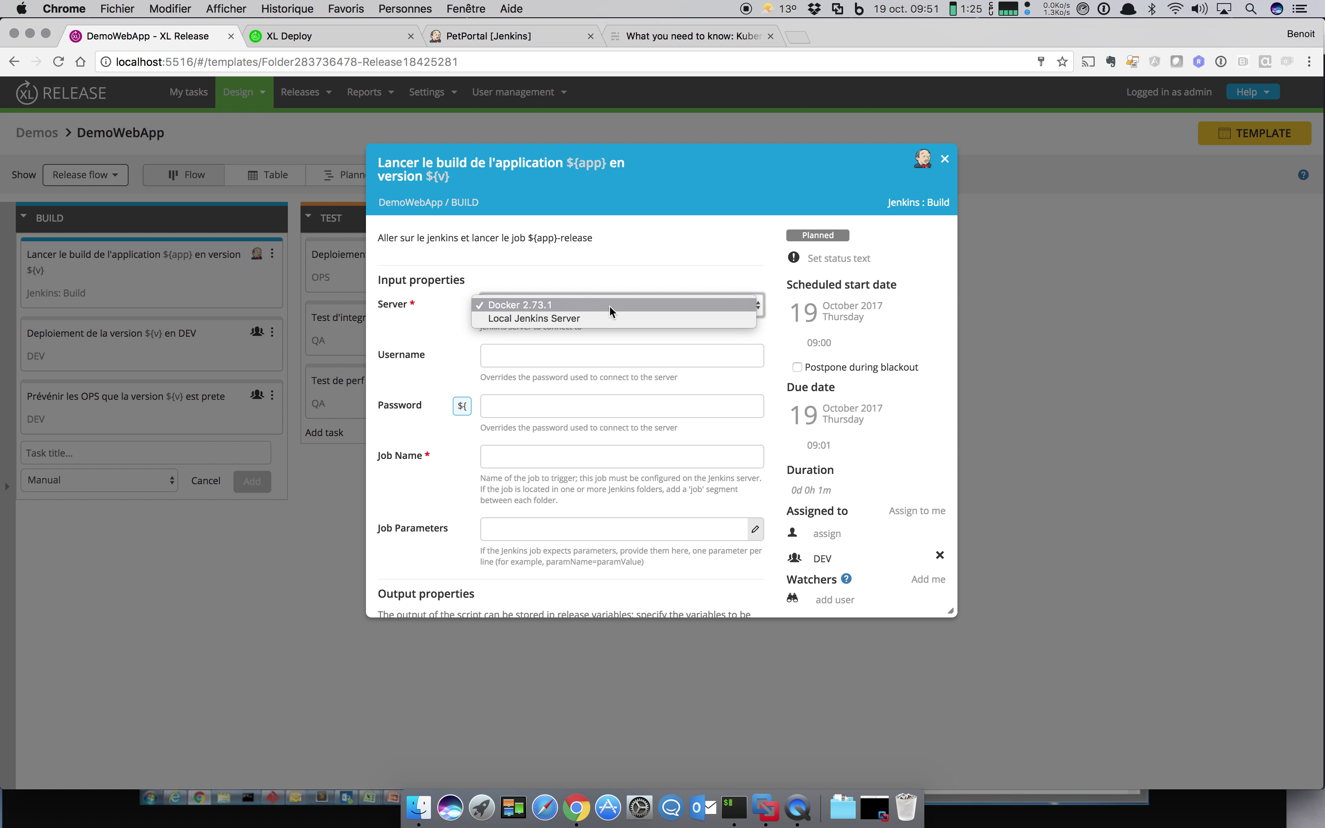
left_click(610, 304)
key("l")
left_click(523, 461)
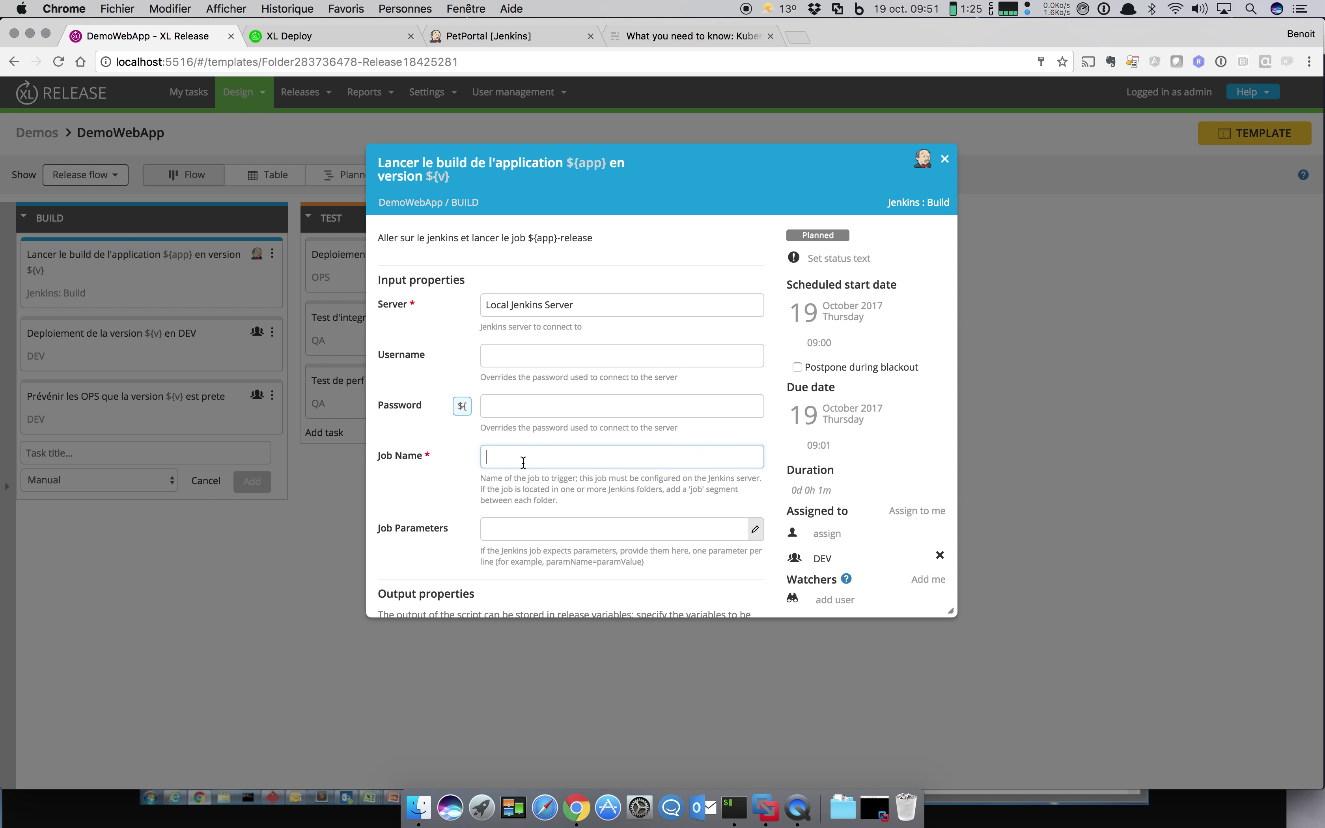
type("$")
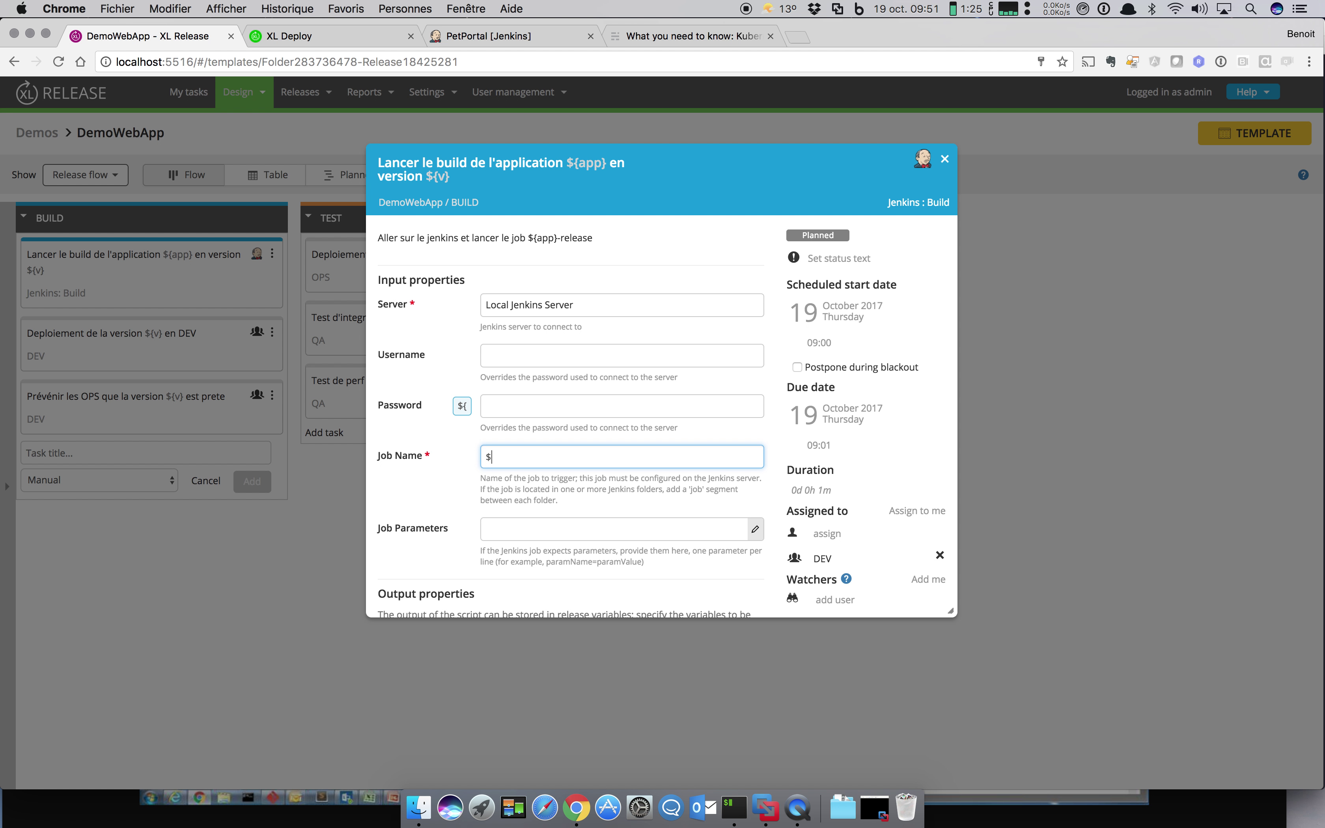
type("{app}-release")
left_click(400, 502)
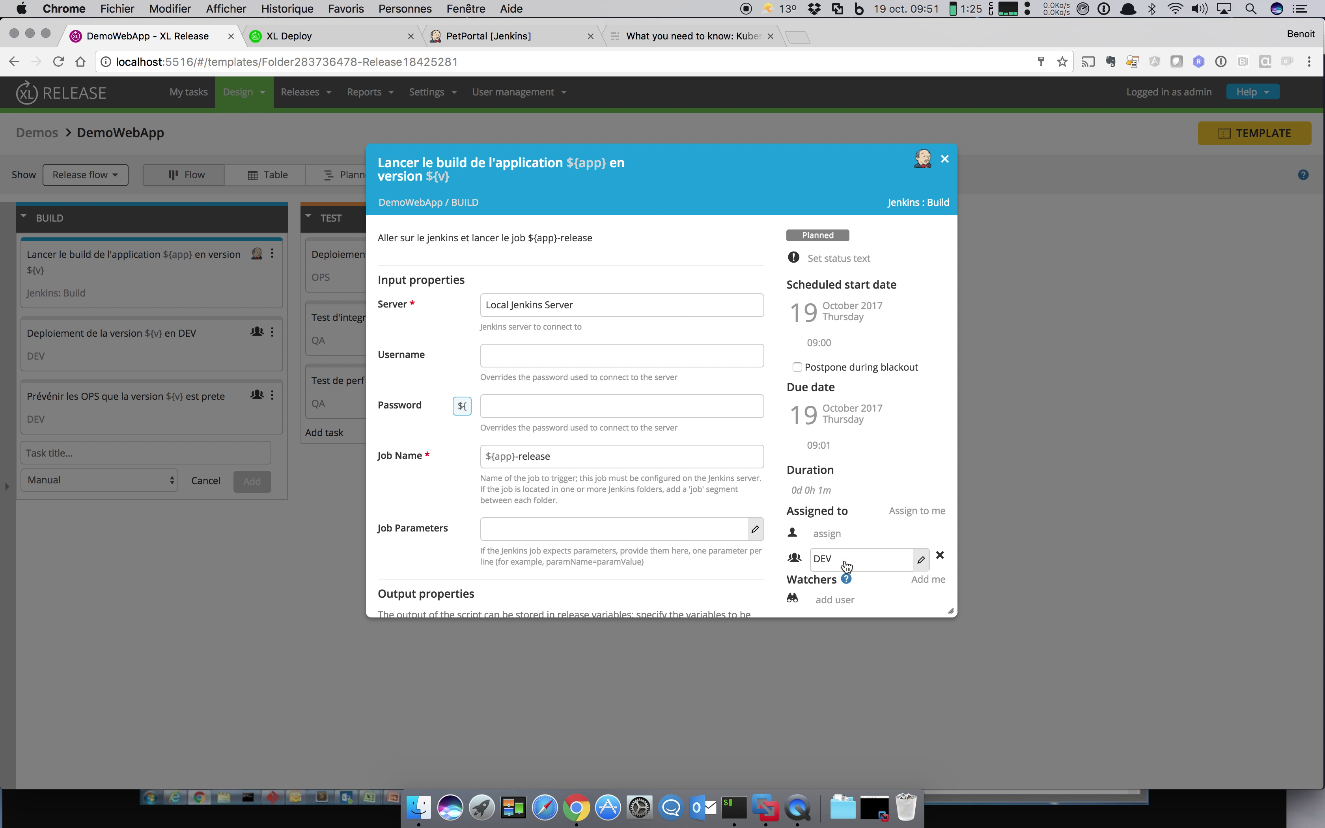
left_click(947, 159)
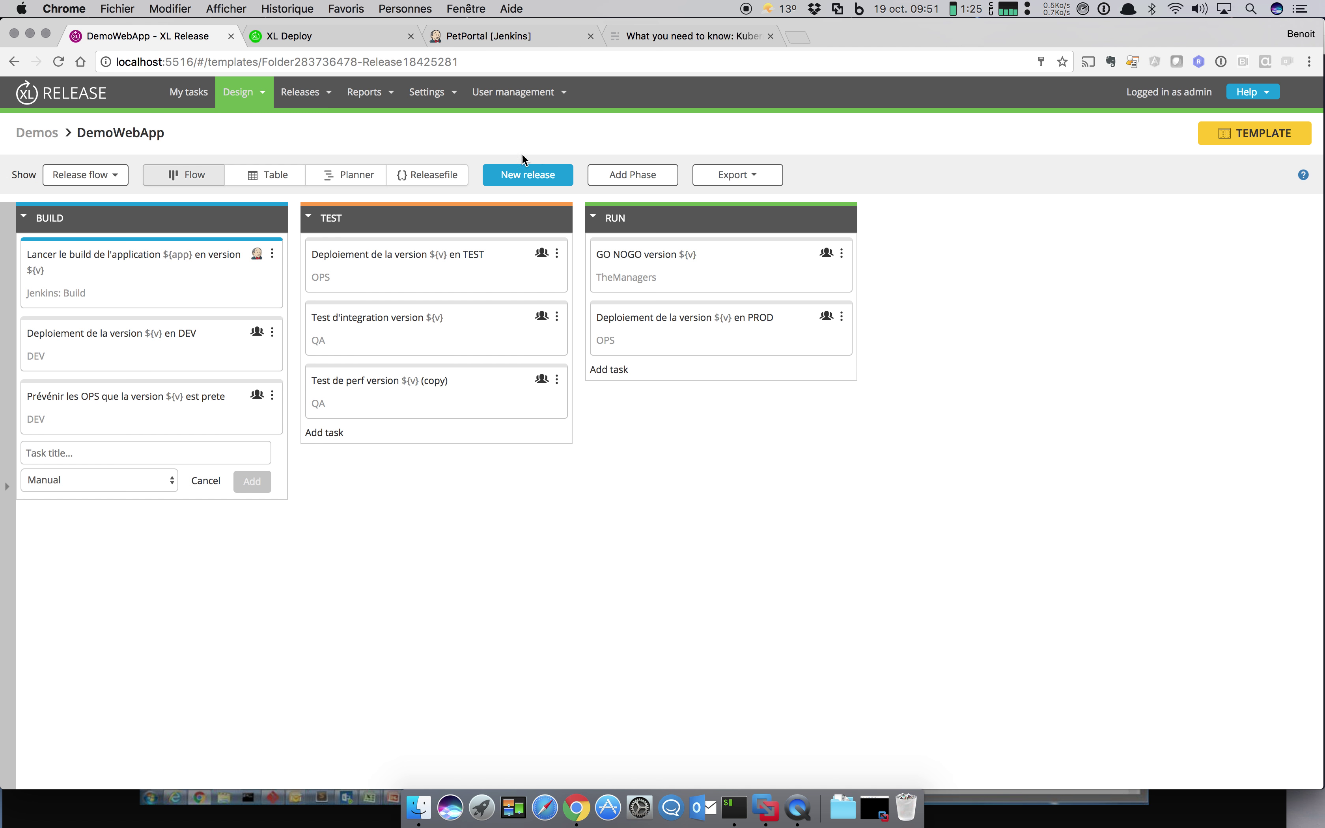
Step: Change the DEV deployment task's type to XL Deploy: Deploy
left_click(272, 332)
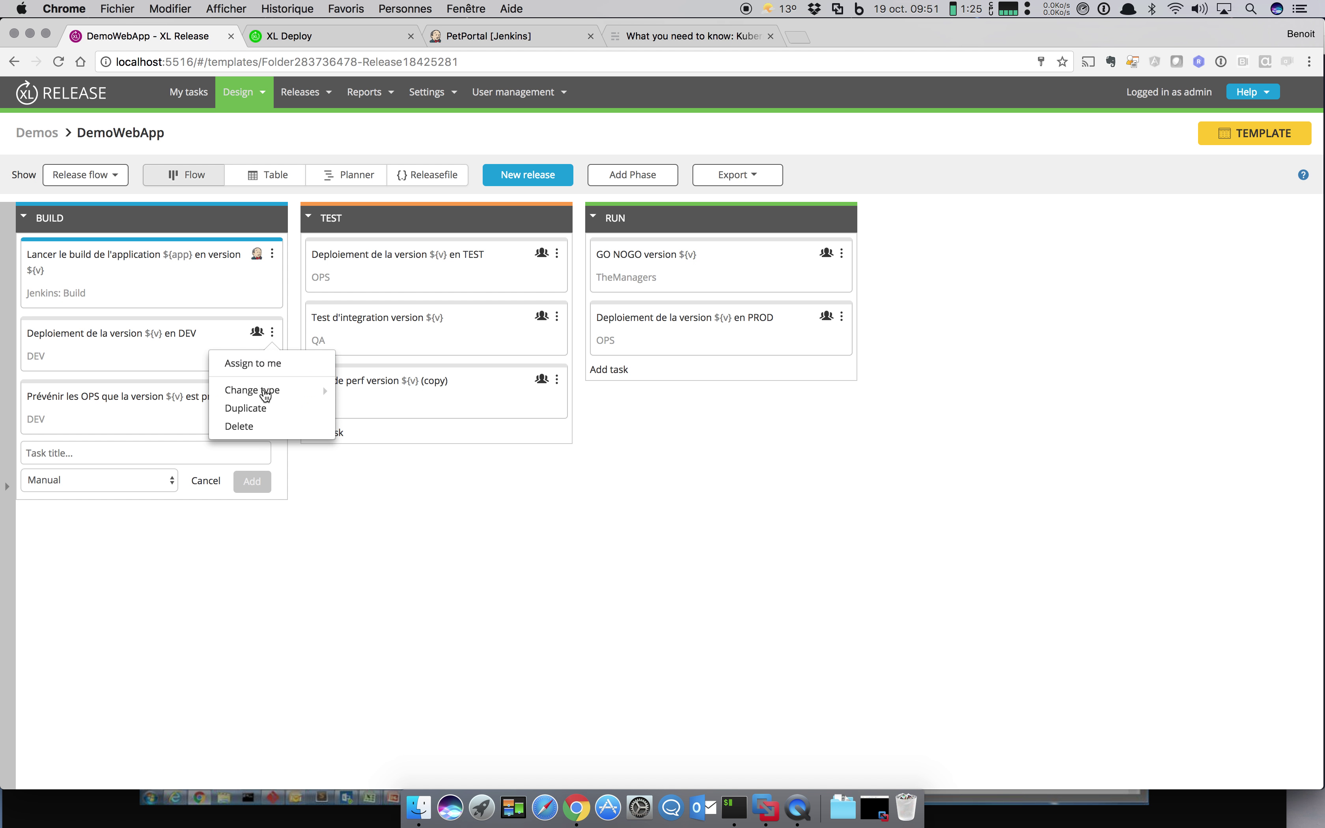
mouse_move(265, 390)
scroll(392, 481, "down", 5)
mouse_move(392, 482)
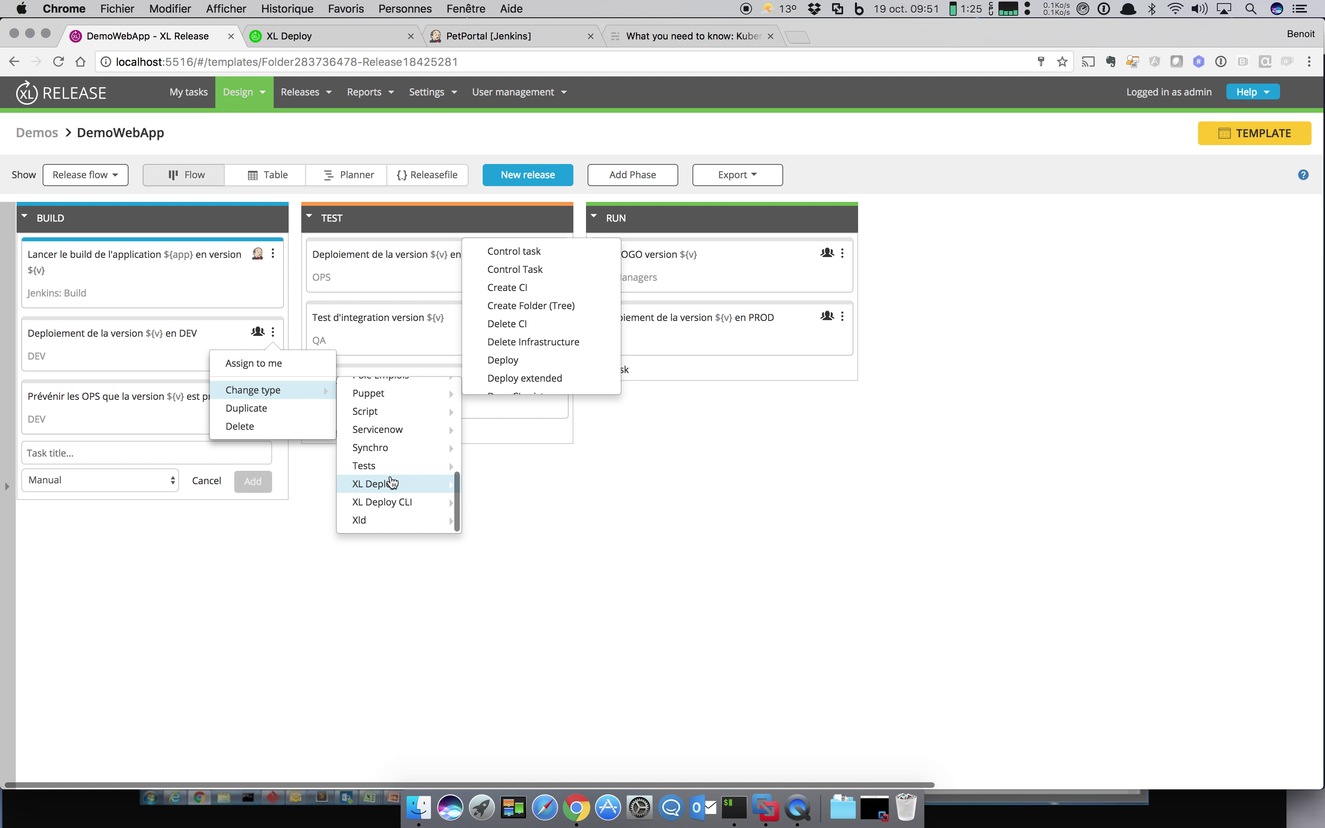
left_click(539, 361)
left_click(879, 241)
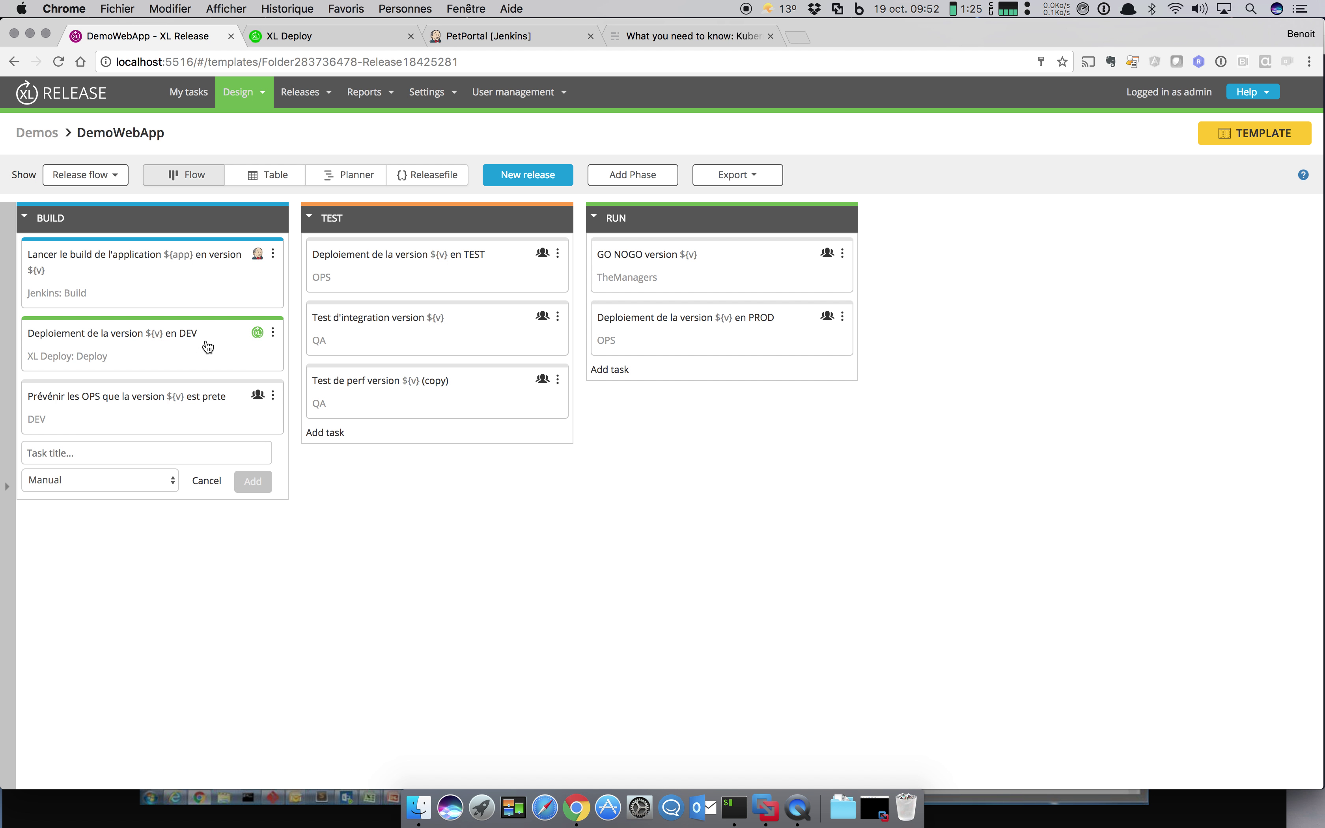
Step: Set the DEV task's package to petclinic and its environment to Demo JBOSS EAP
left_click(280, 332)
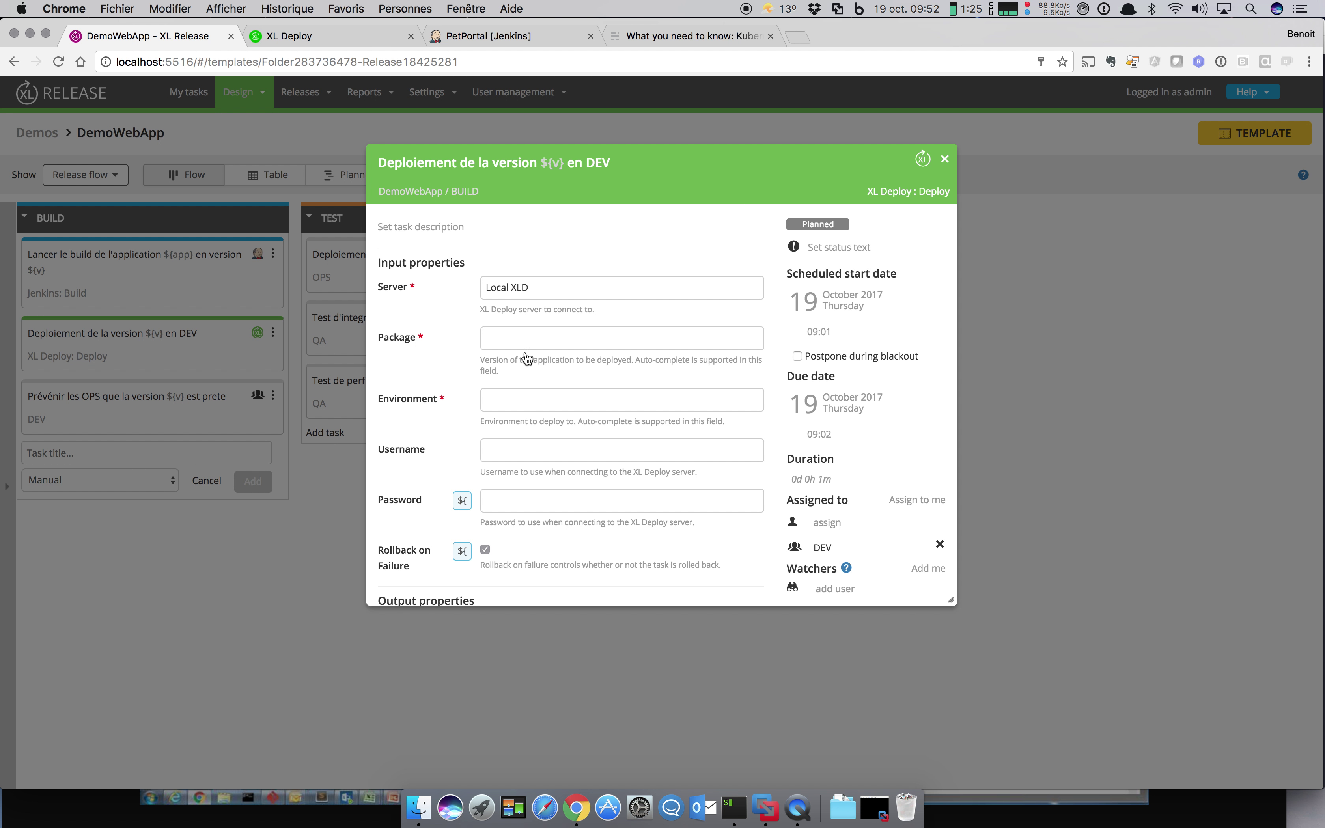
left_click(527, 349)
type("de")
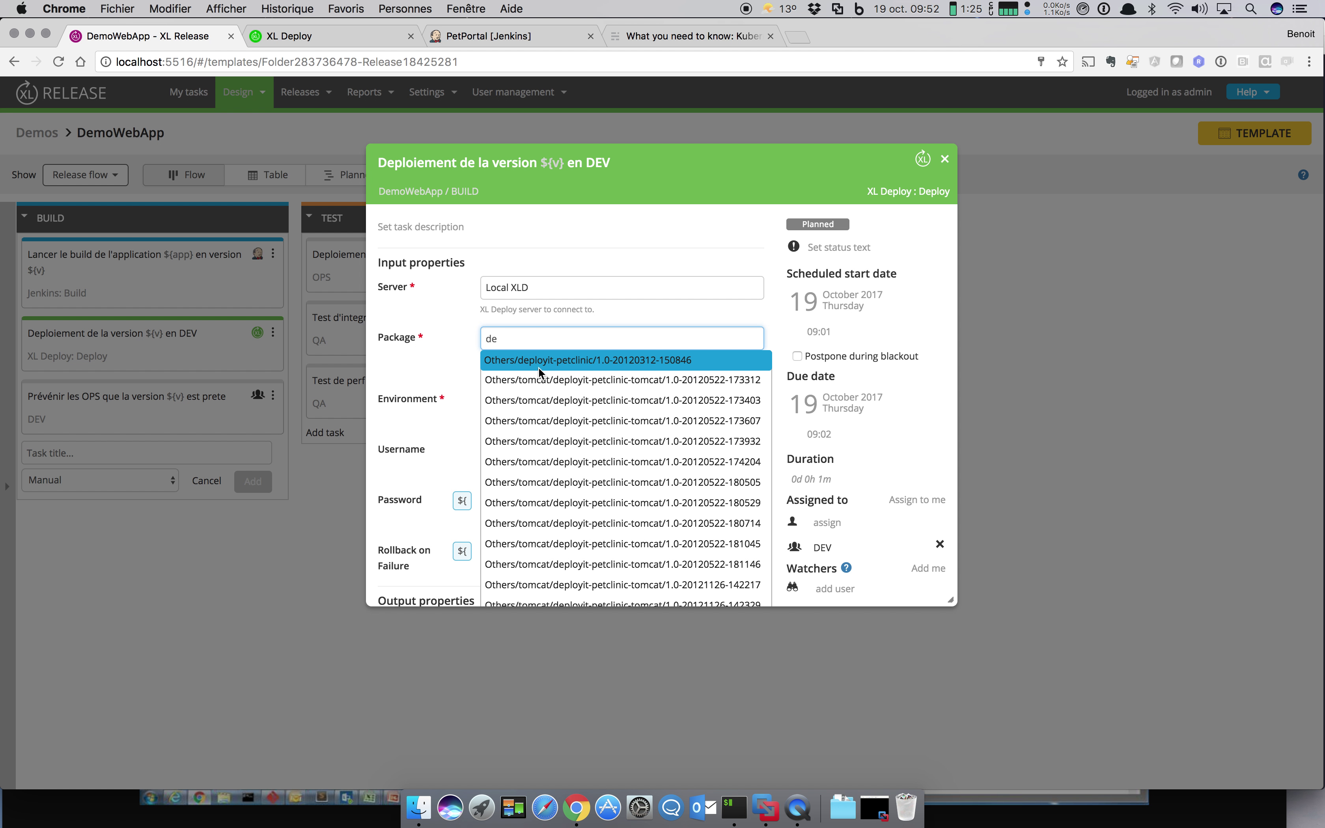
left_click(539, 367)
left_click(526, 395)
type("de")
left_click(530, 425)
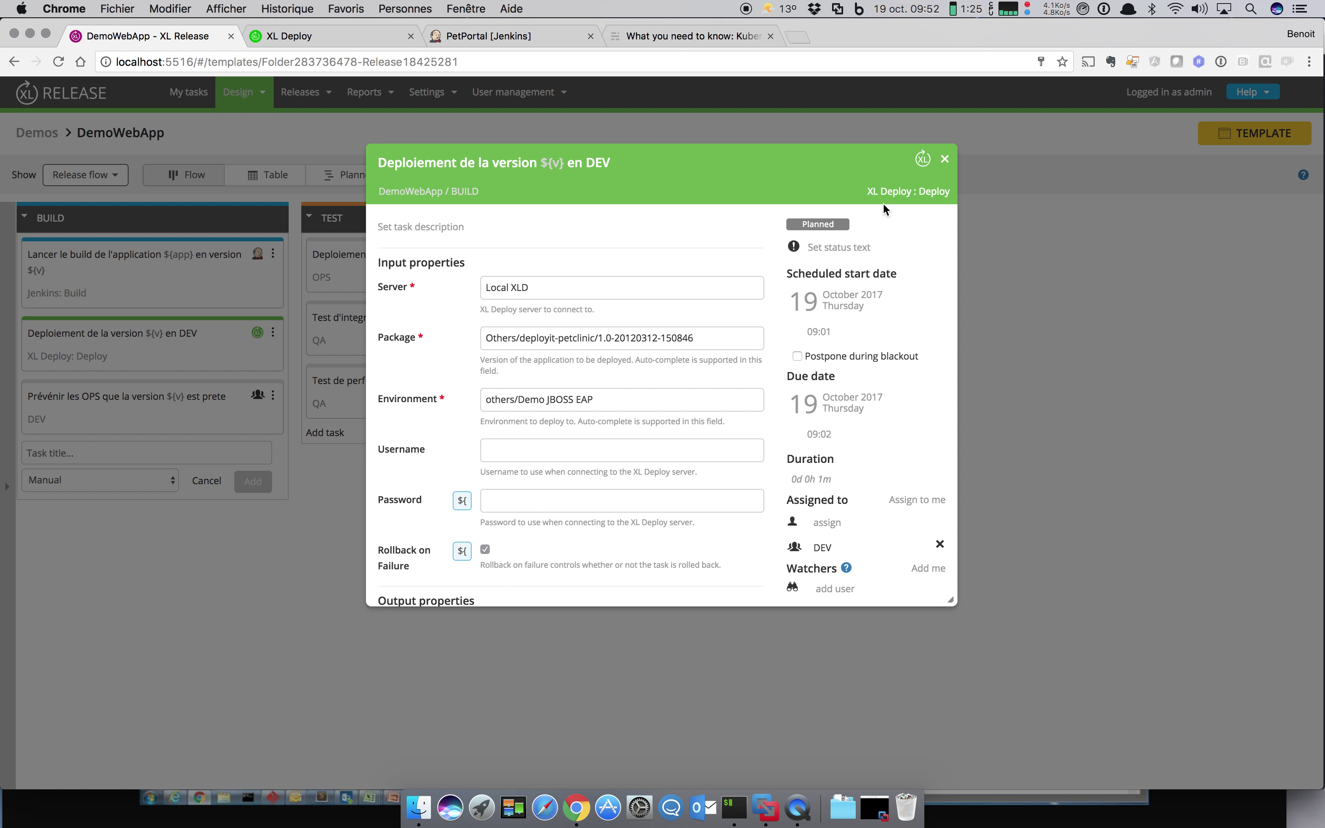
left_click(945, 159)
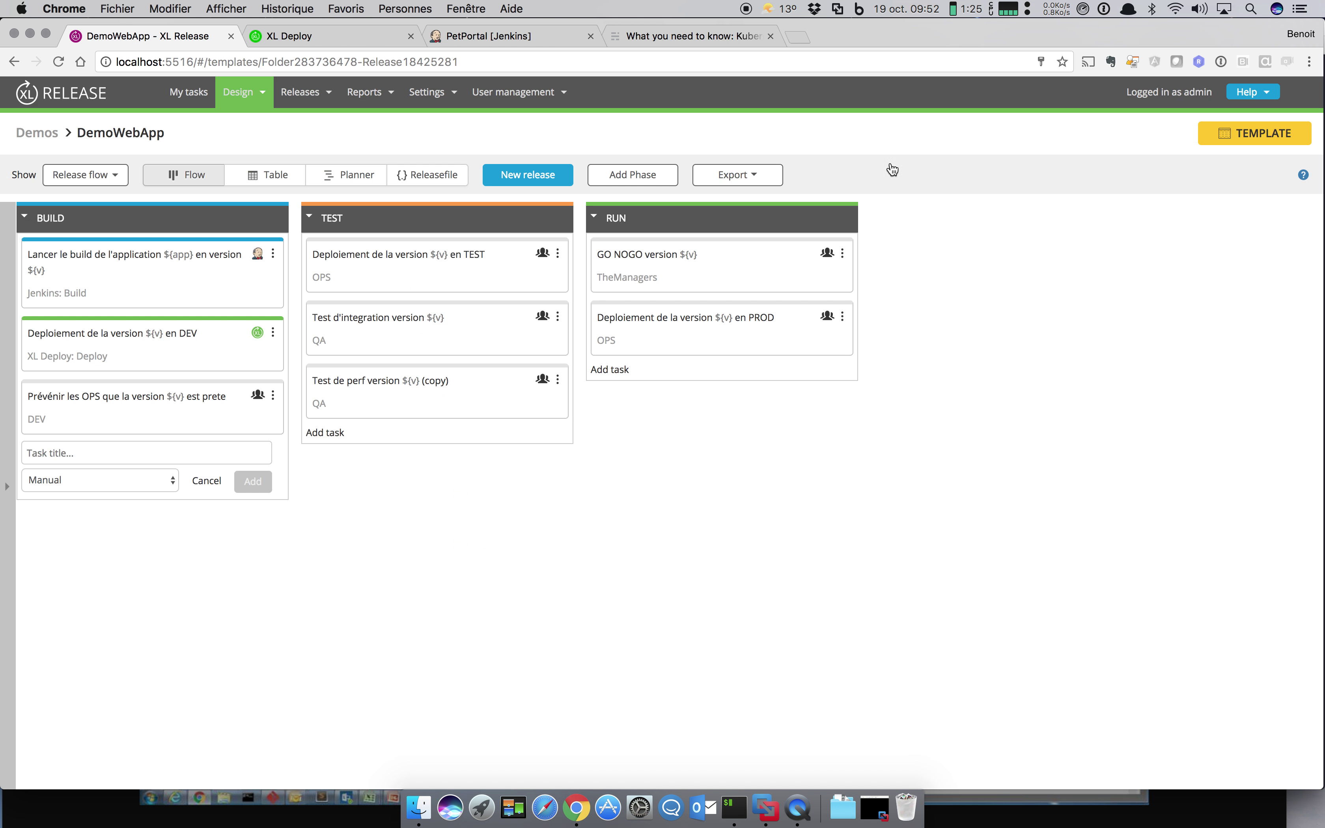
Step: Change the OPS warning task's type to a Core Notification
left_click(274, 398)
mouse_move(268, 455)
mouse_move(369, 456)
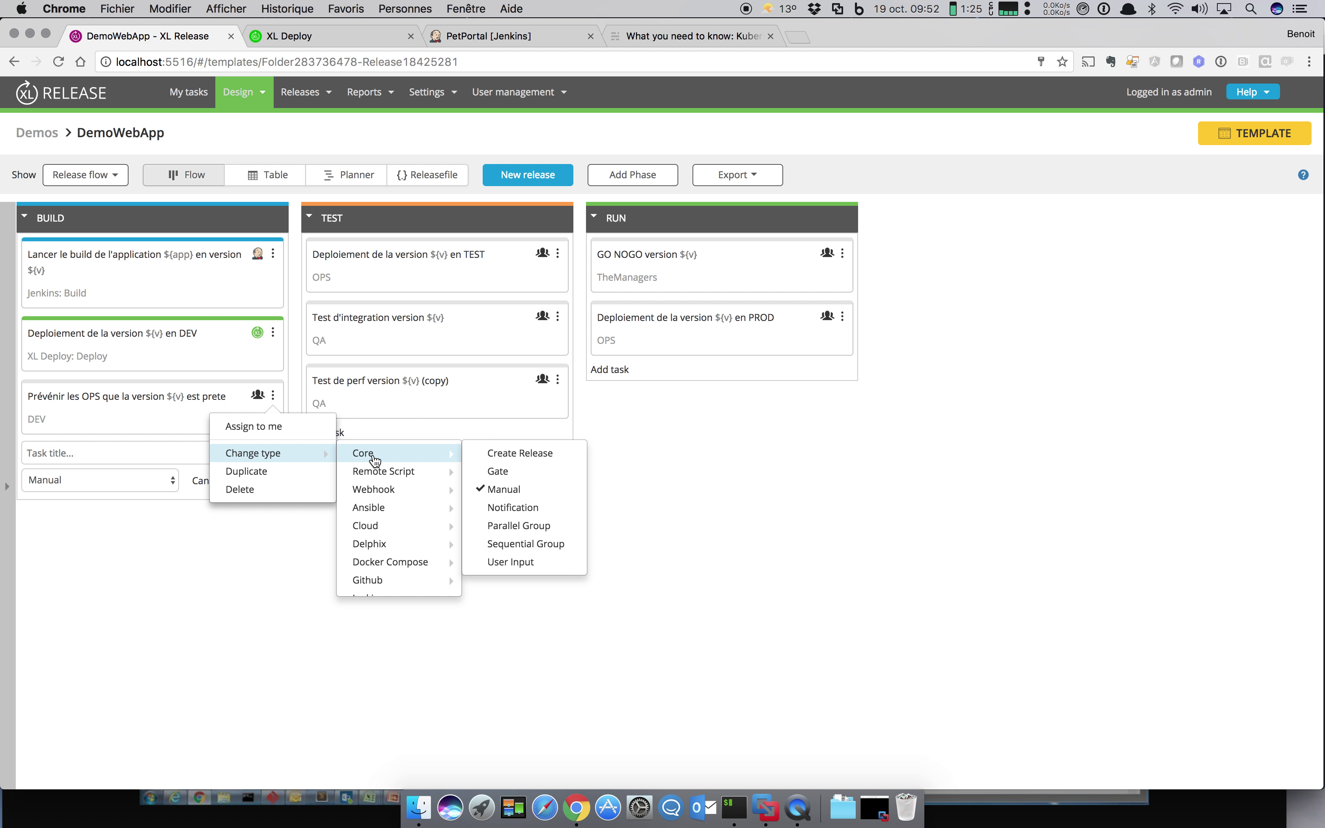
left_click(518, 507)
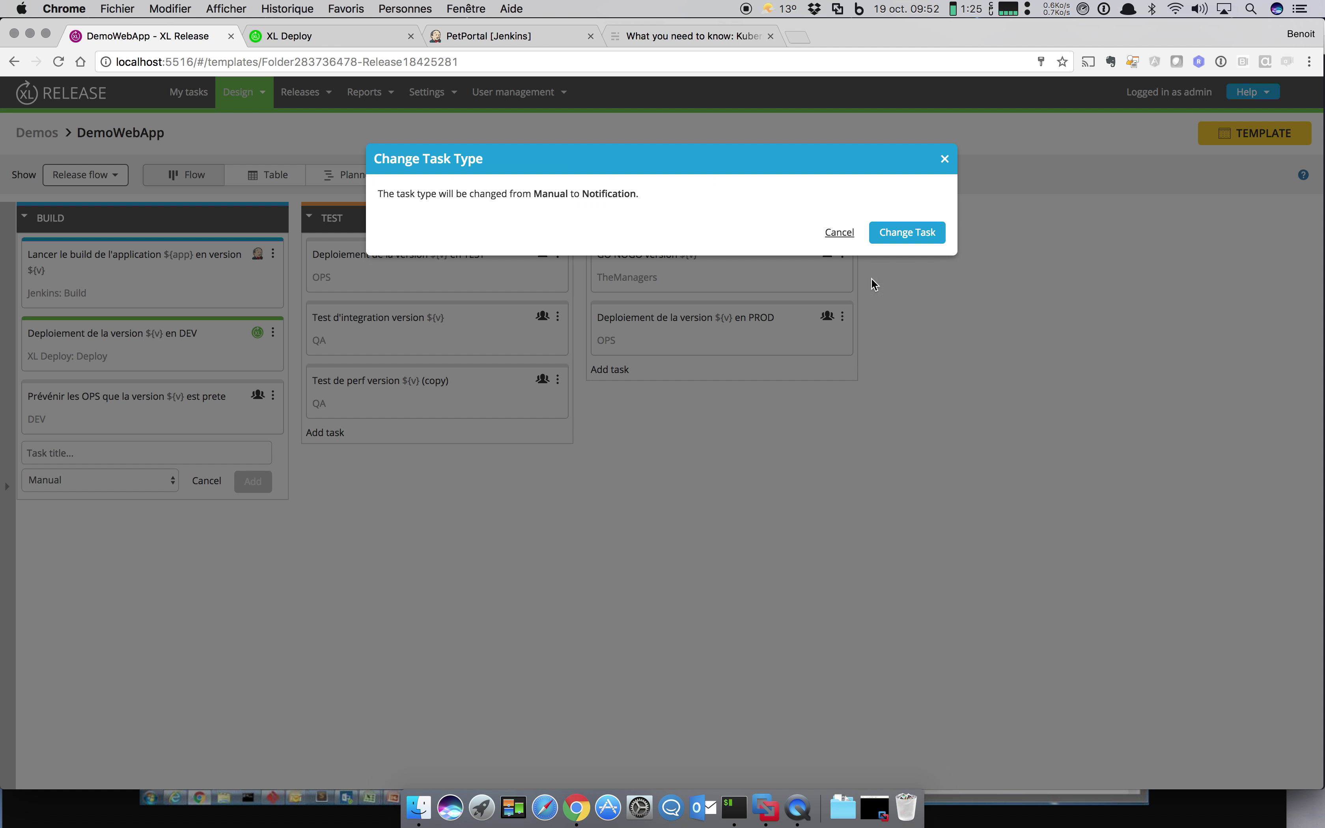
left_click(930, 239)
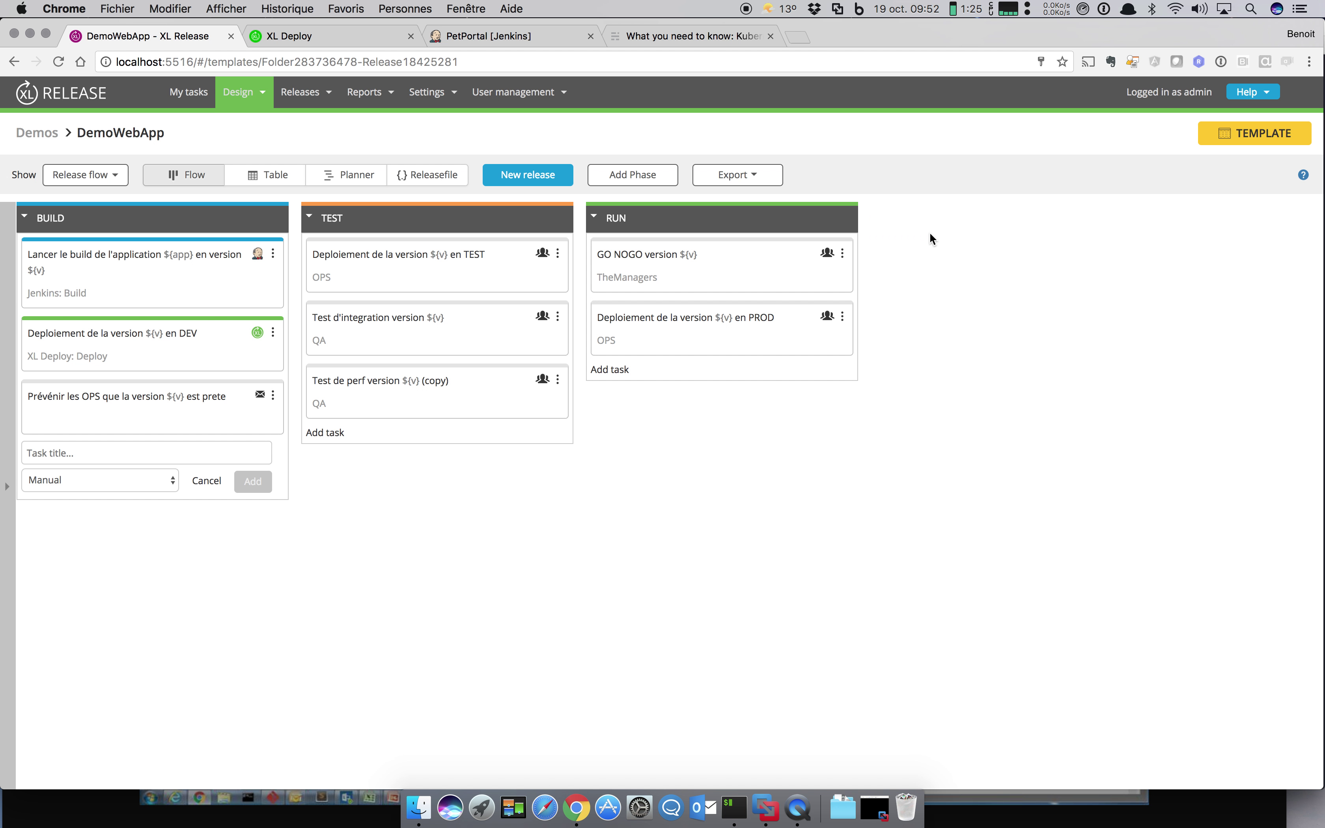
Step: Change Test d'integration to a Remote Script: Unix task and open its details
left_click(557, 318)
mouse_move(559, 376)
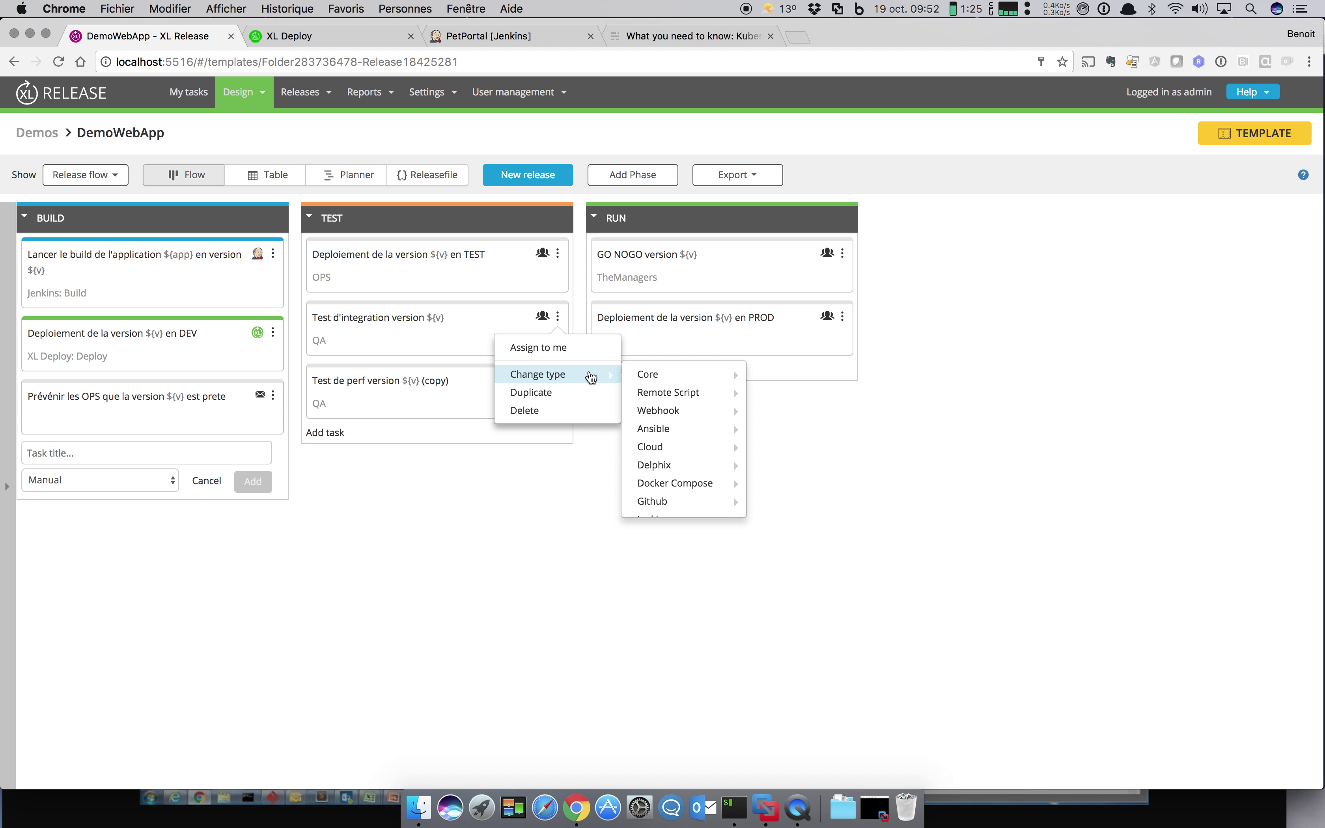
mouse_move(682, 396)
left_click(775, 393)
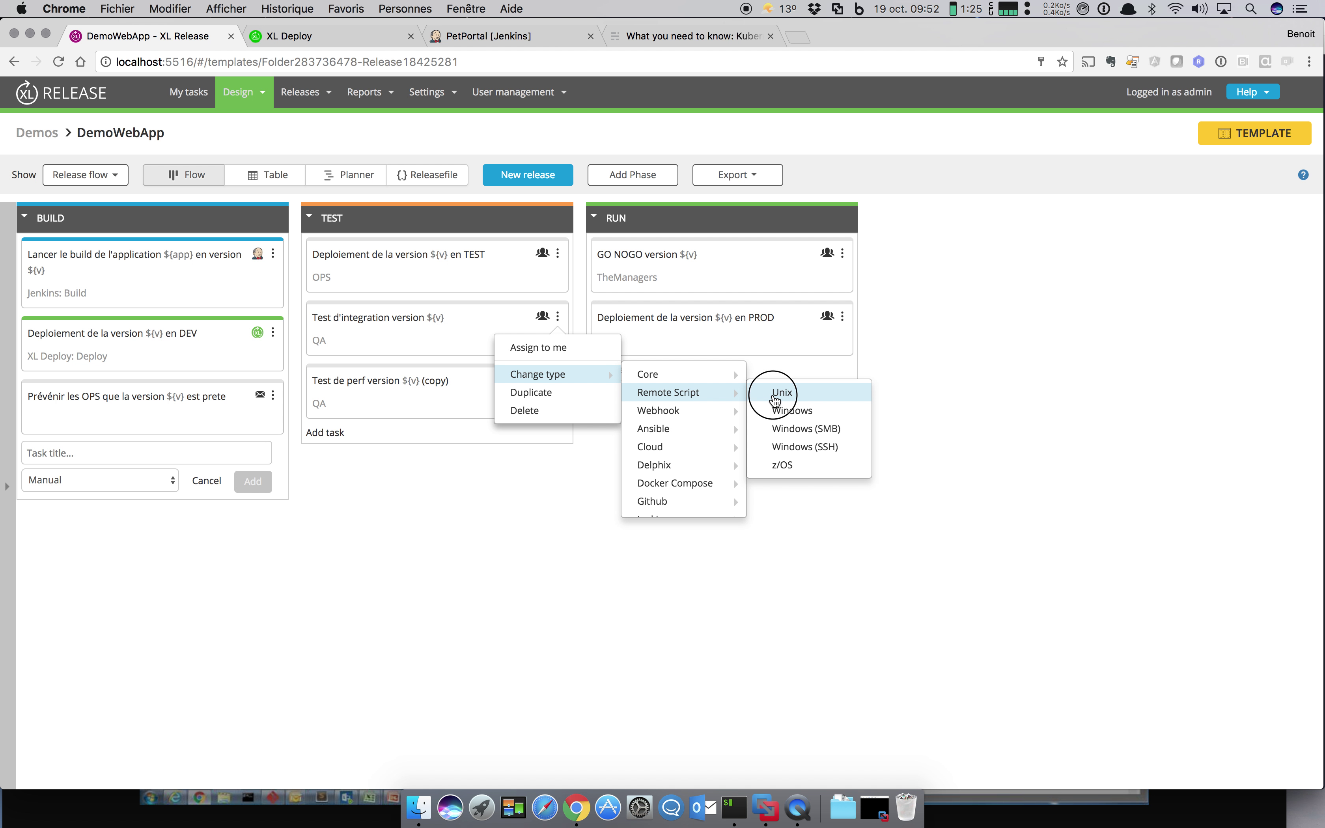
left_click(908, 234)
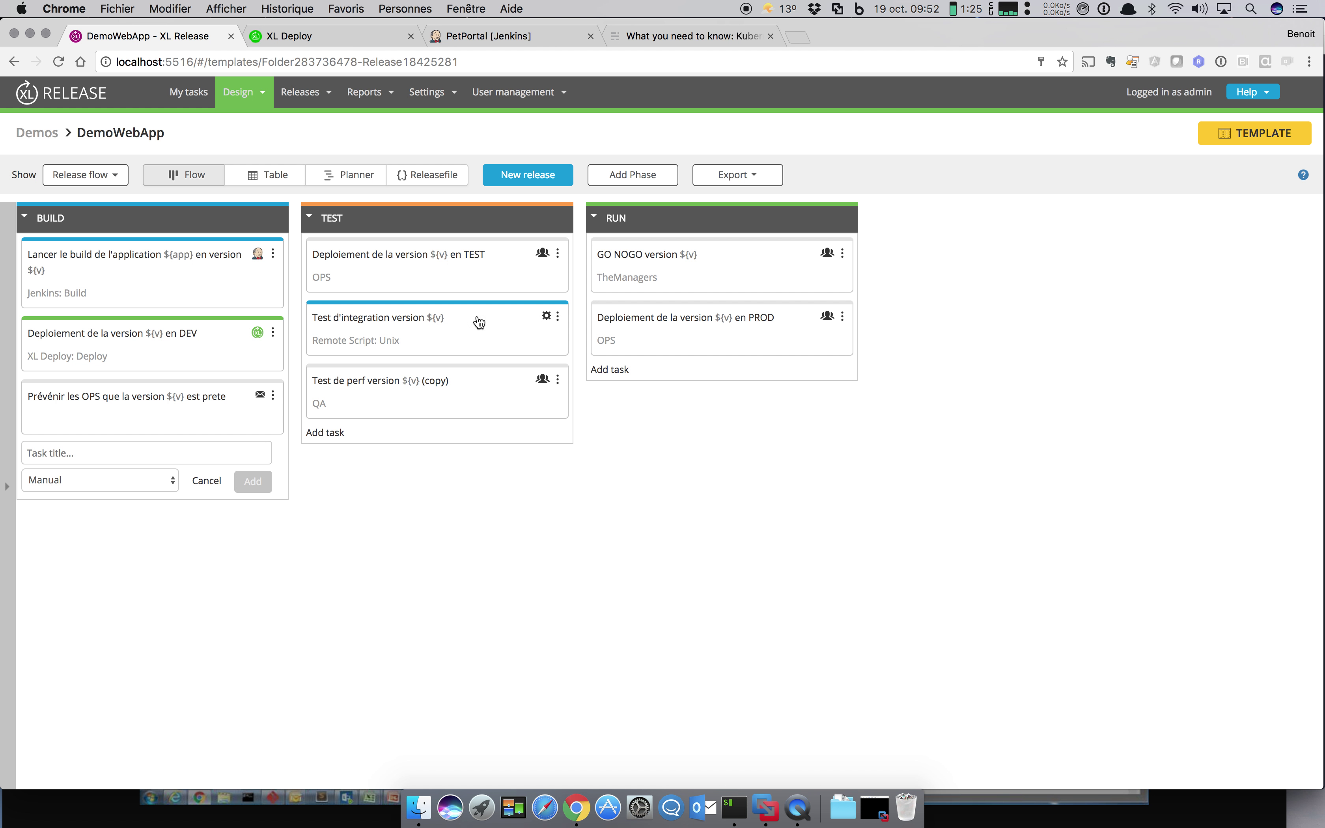
left_click(389, 318)
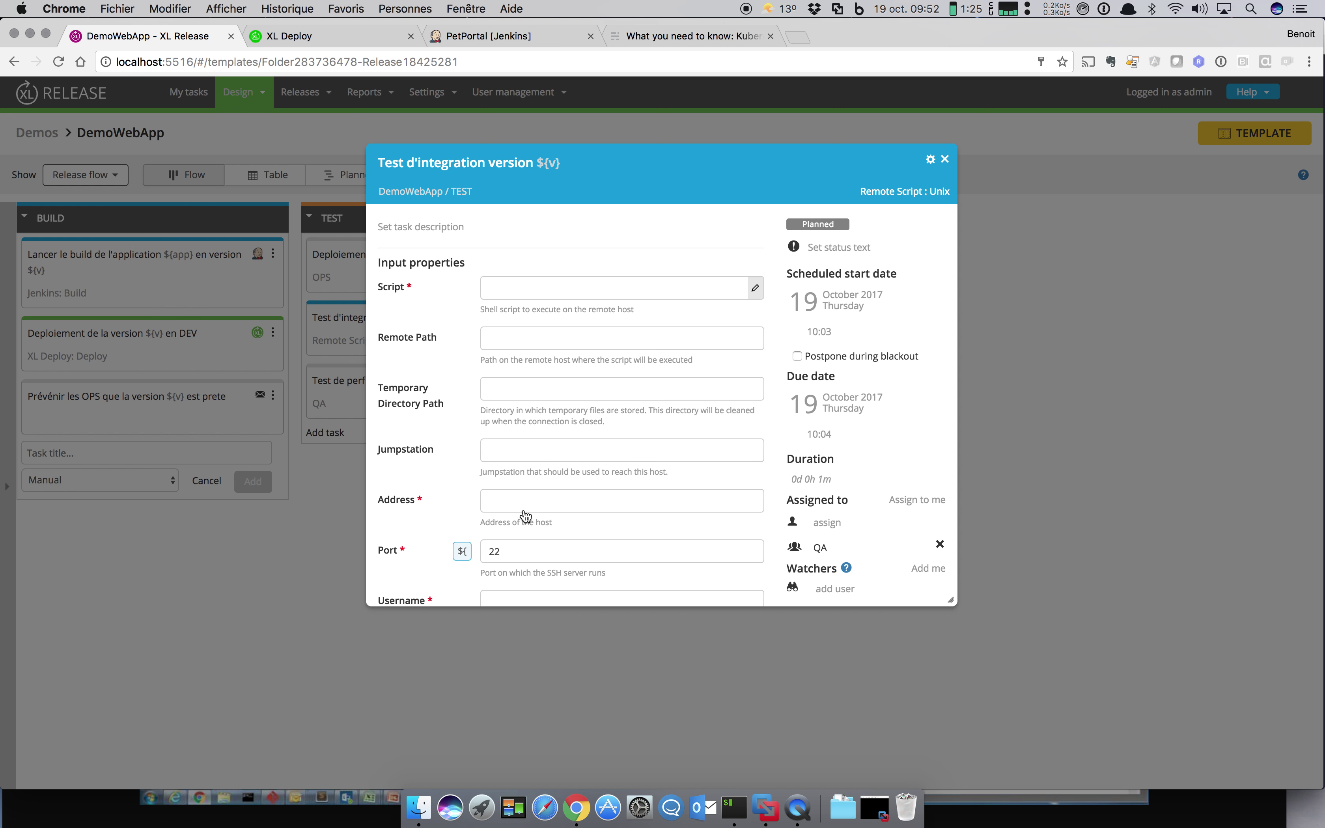
Step: Set the integration test's host to test.mycompany.com and its script to cd /opt, ./run-test-integ.sh
left_click(528, 503)
type("test.my")
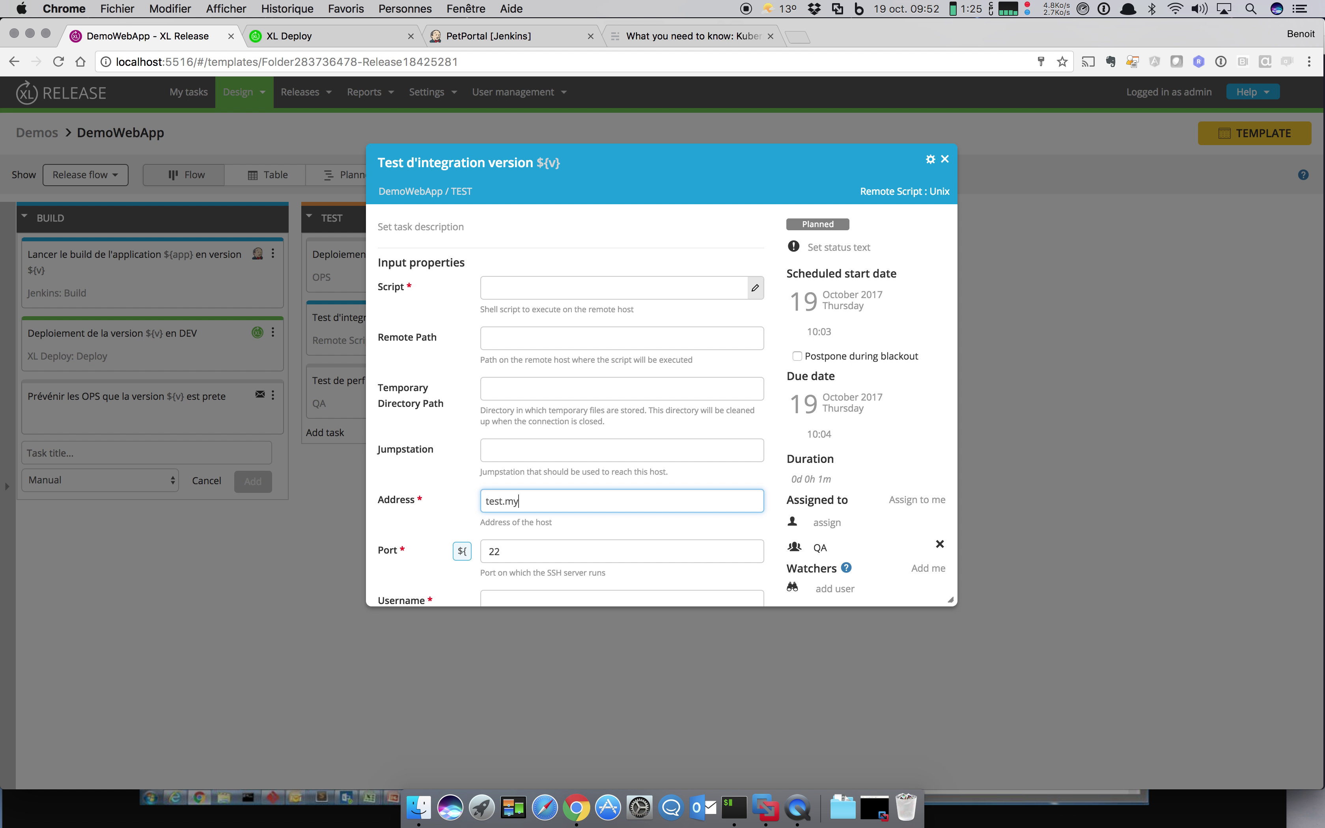
type("company.com")
left_click(752, 290)
type("cd ")
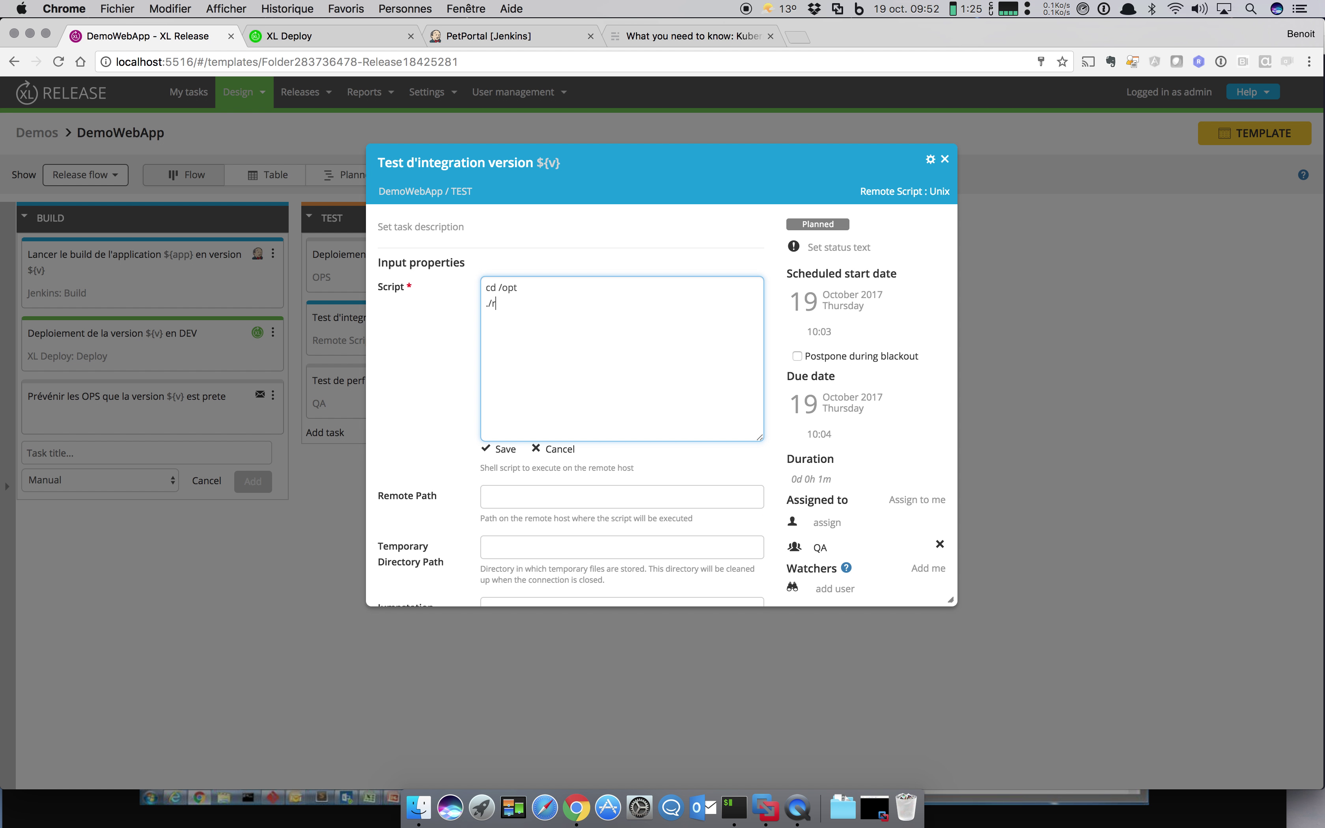
type("/opt ./run-test-integ.sh")
left_click(500, 449)
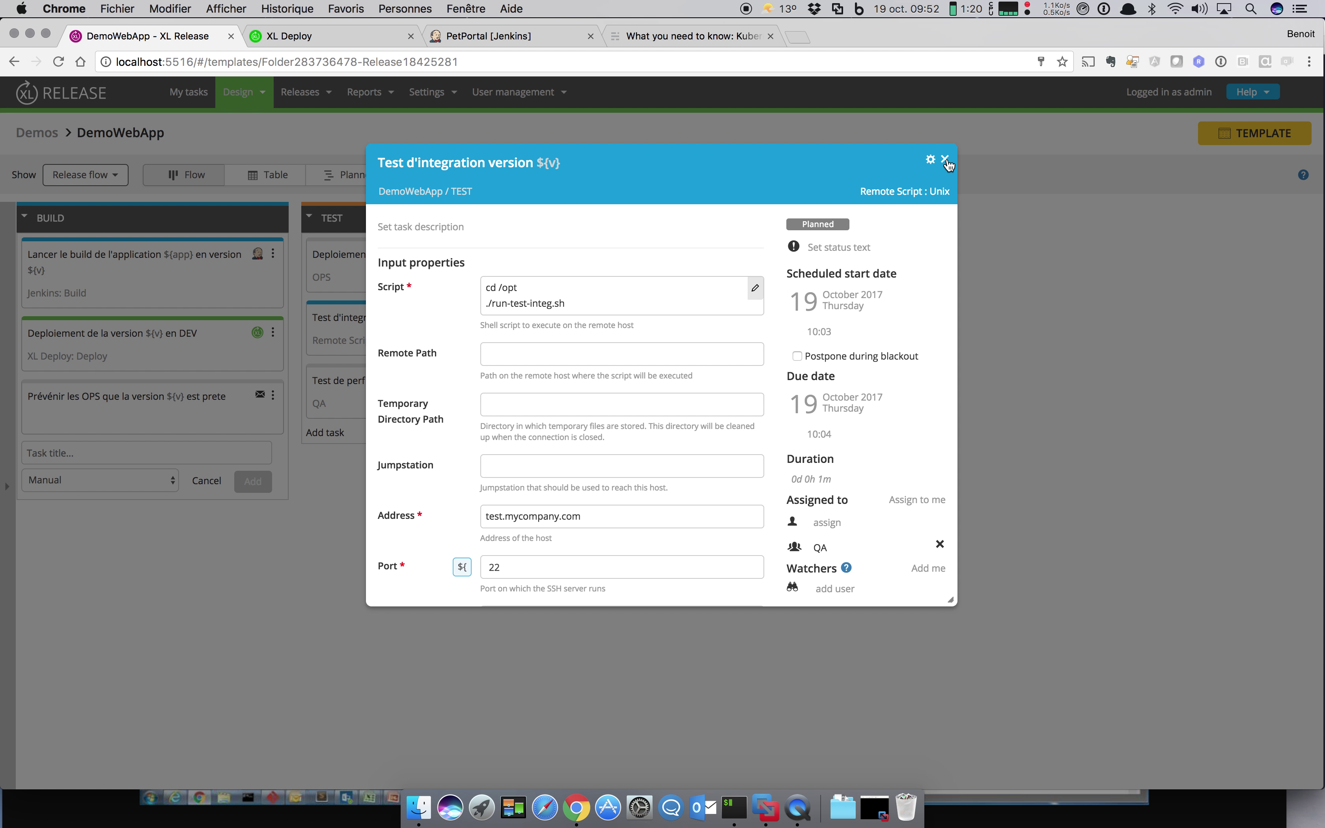
left_click(946, 160)
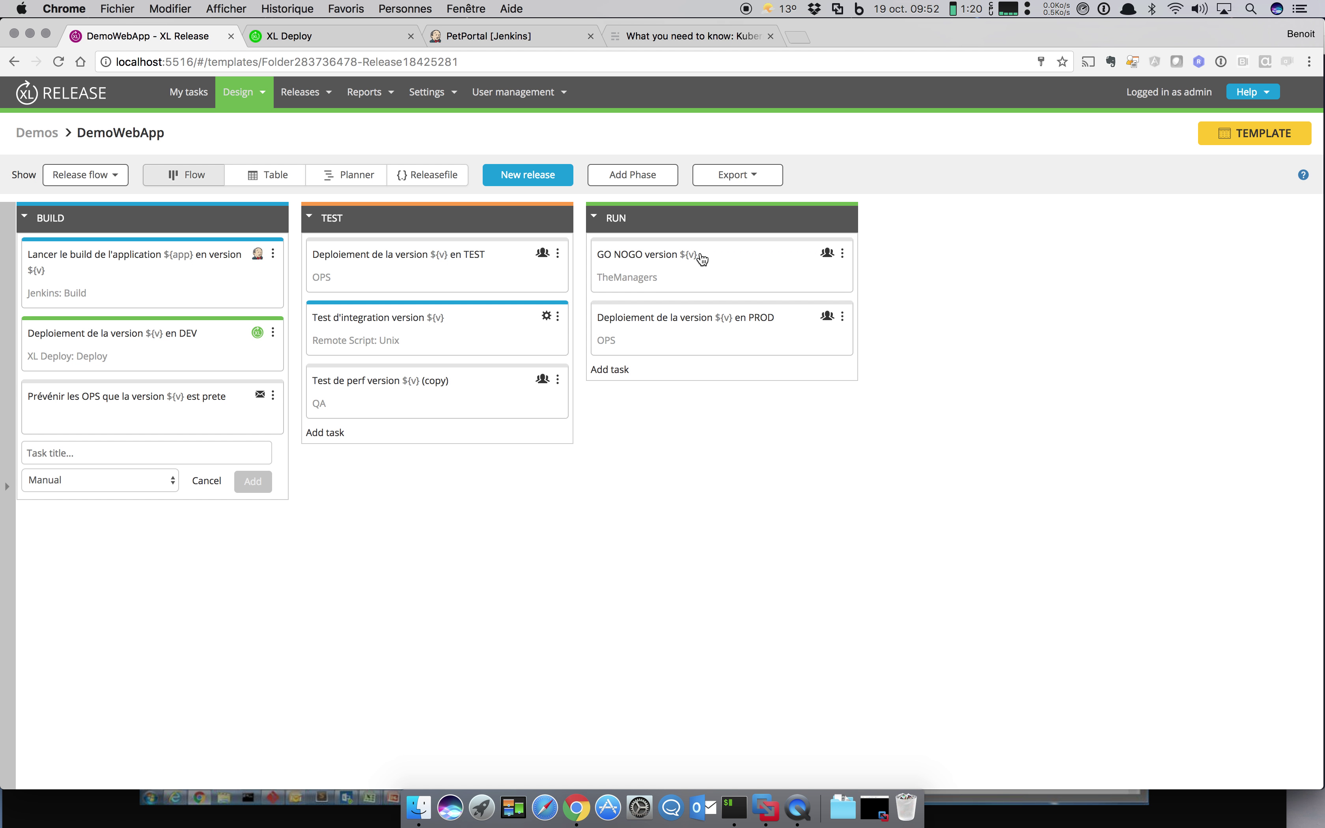
Step: Change GO NOGO to a Core Gate task and open its details
left_click(842, 254)
mouse_move(893, 310)
mouse_move(959, 314)
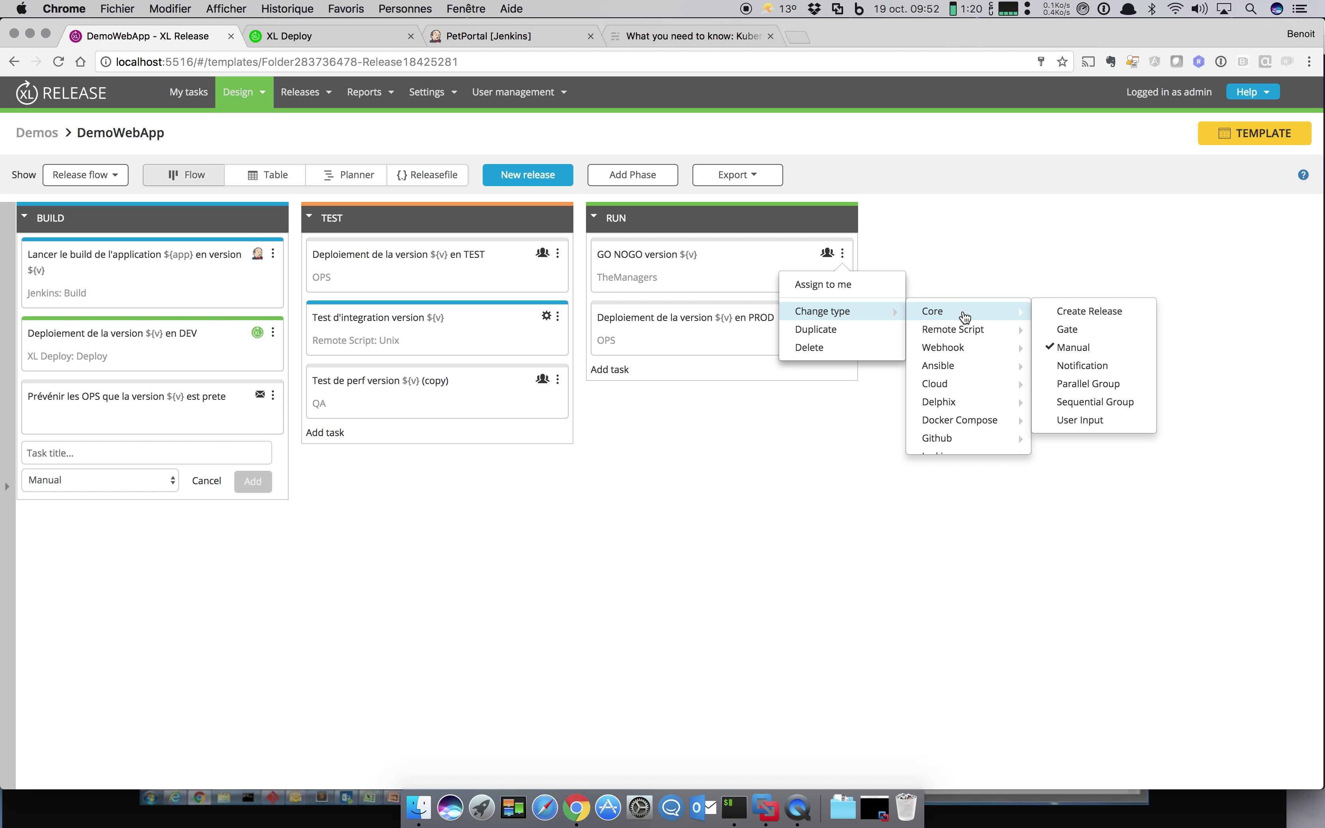
left_click(1063, 329)
left_click(920, 239)
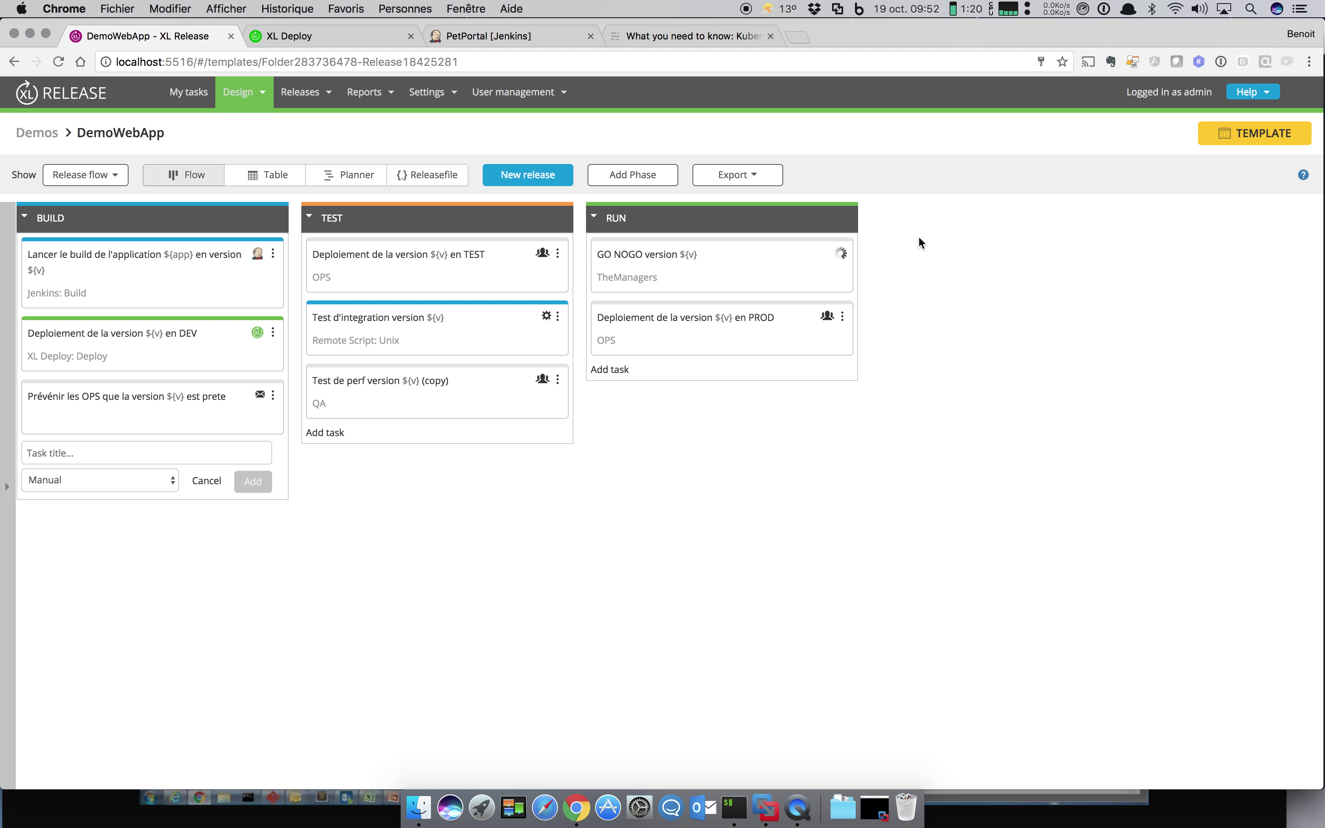
left_click(715, 262)
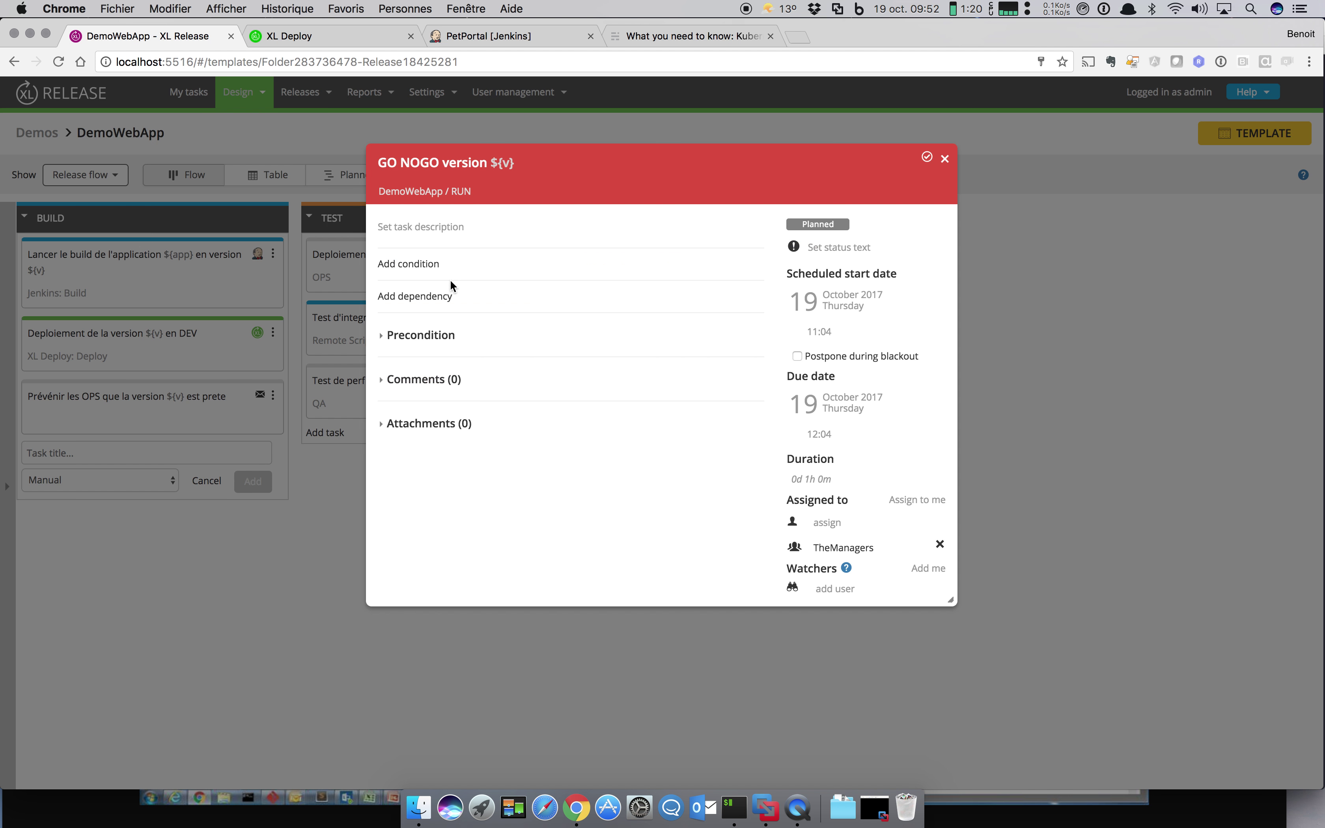
Step: Add gate conditions Business Ready ?, Les ops sont prets ? and C'est pas vendredi ?
left_click(422, 269)
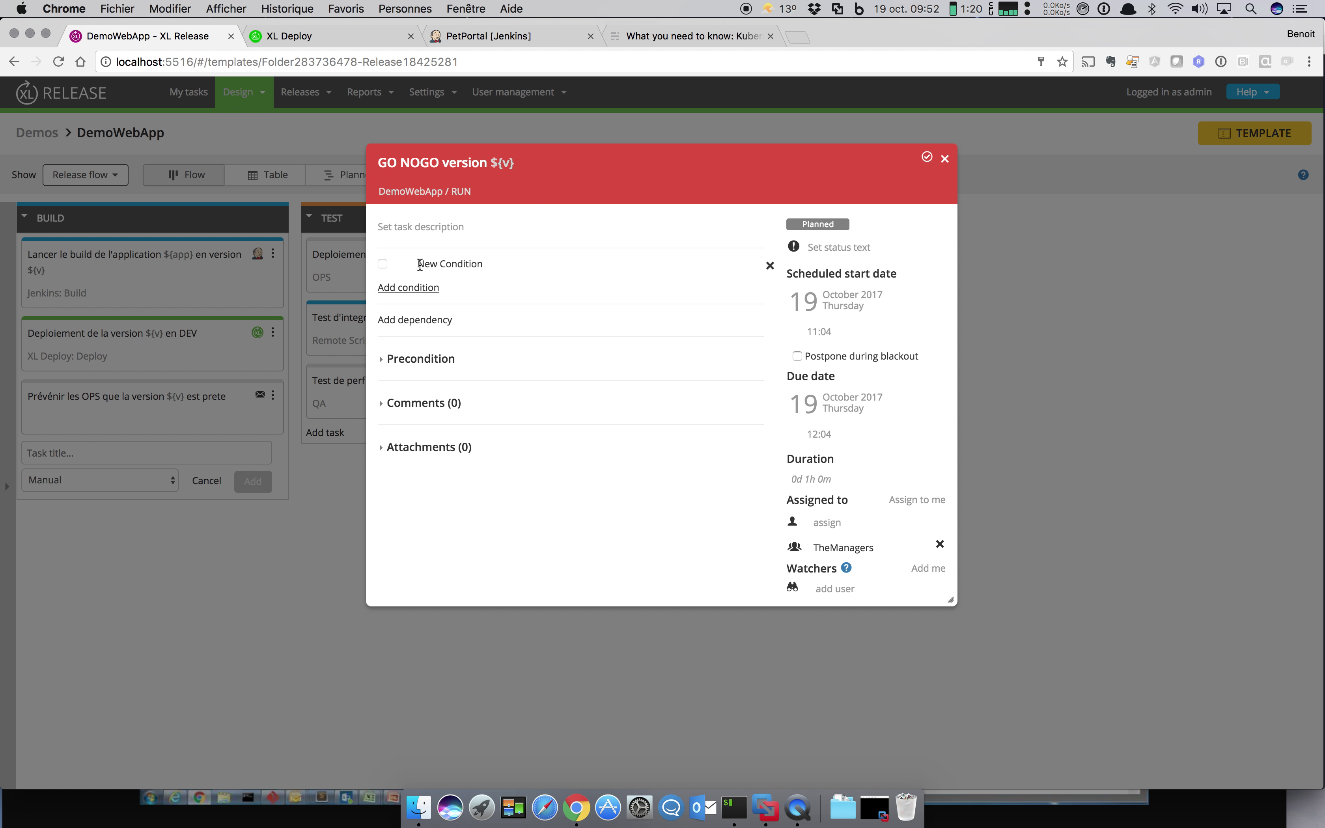
left_click(452, 266)
type("Business")
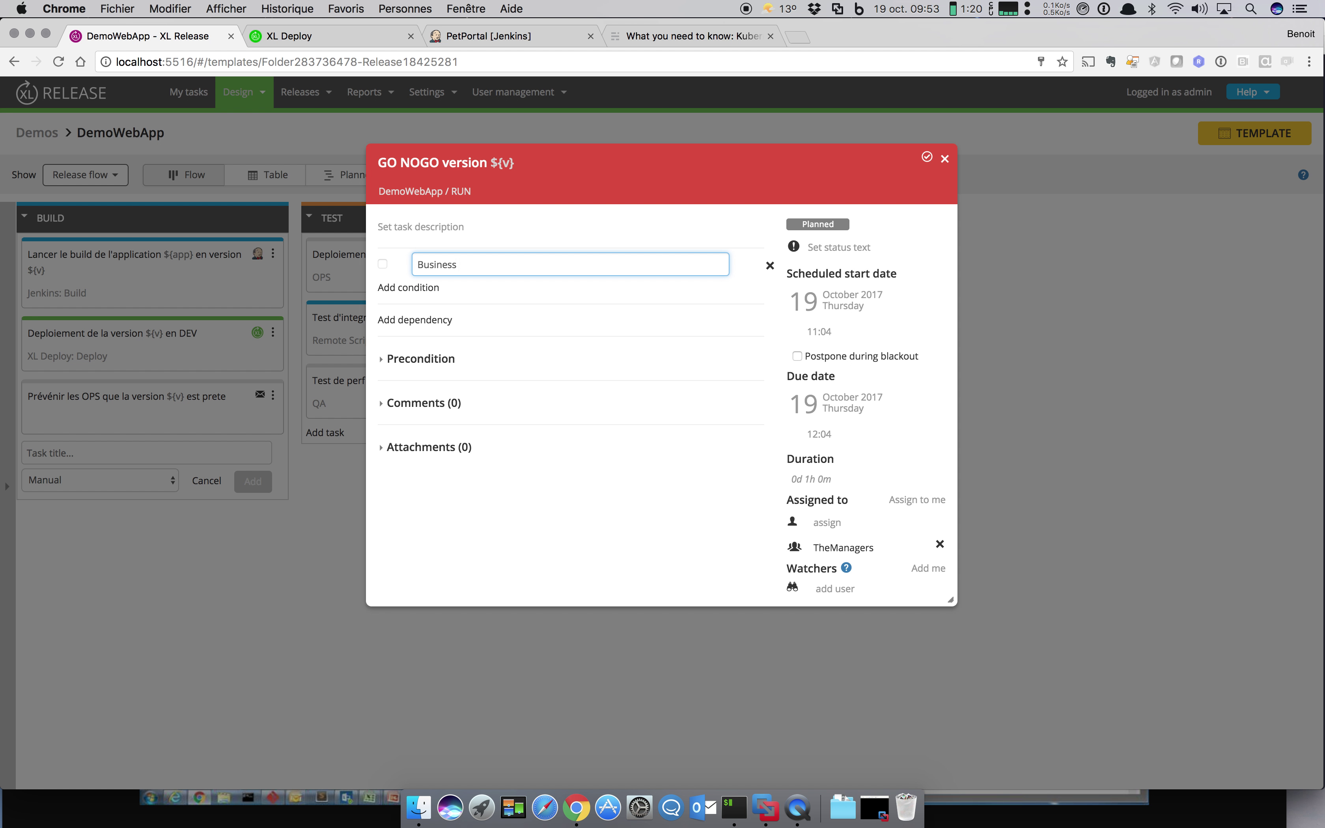
type("?")
key("Return")
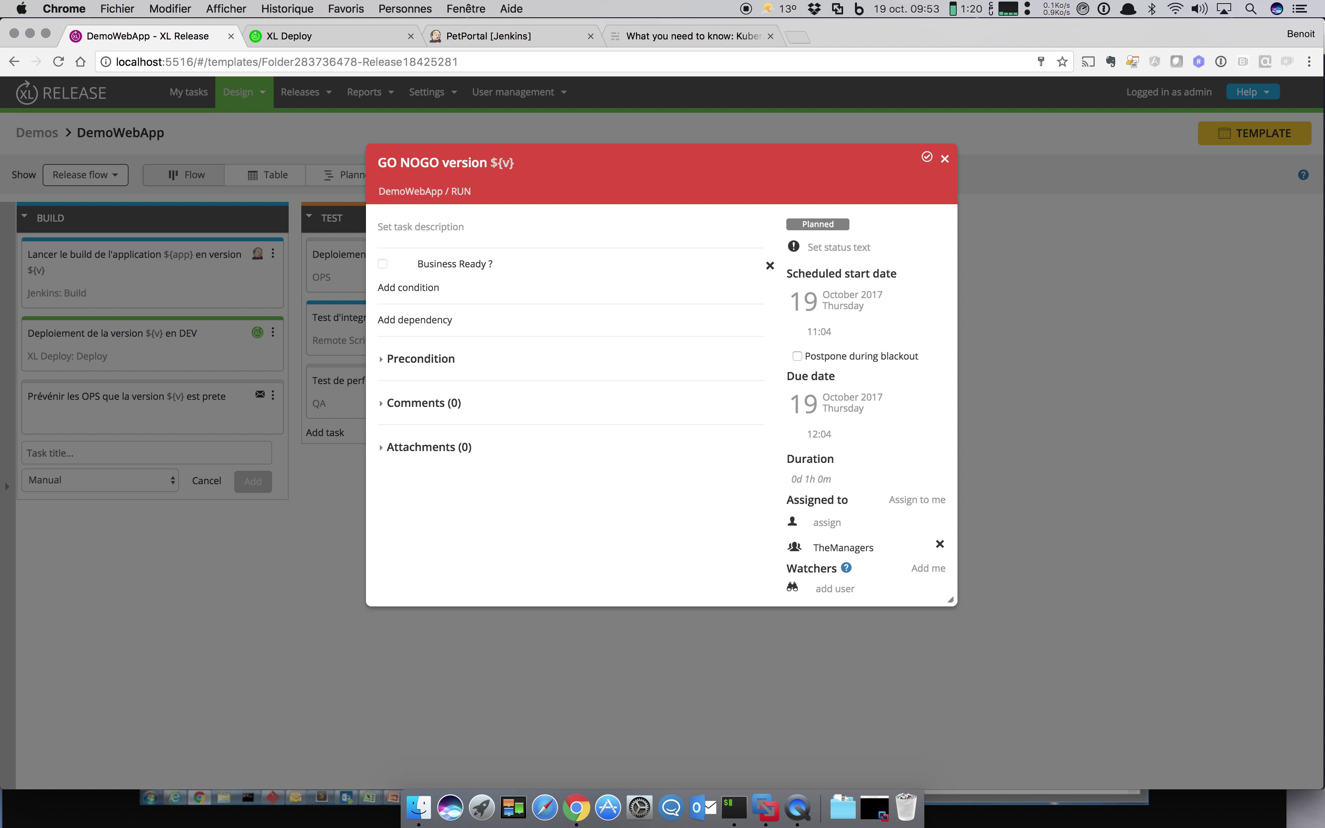
left_click(411, 288)
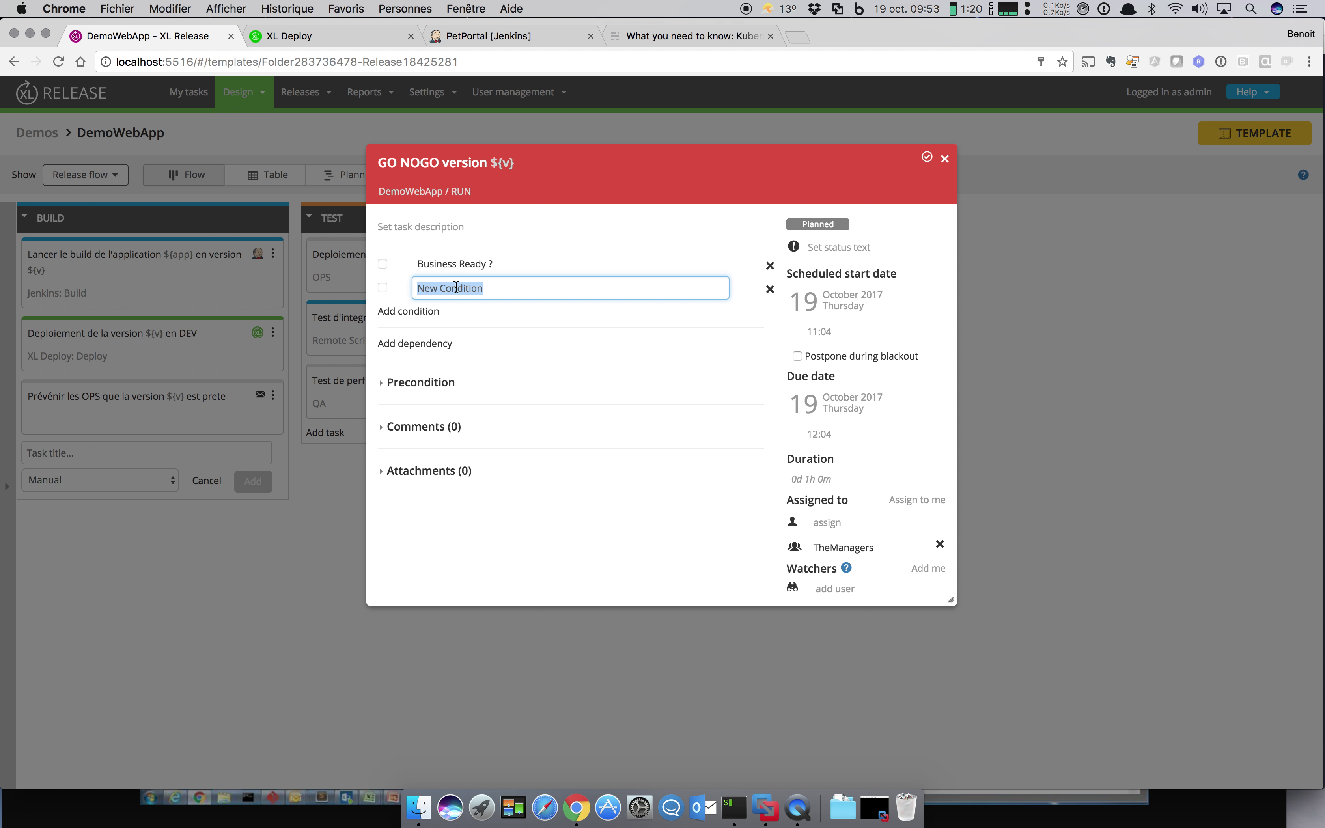
type("Les ops sont pretes ?")
left_click(432, 311)
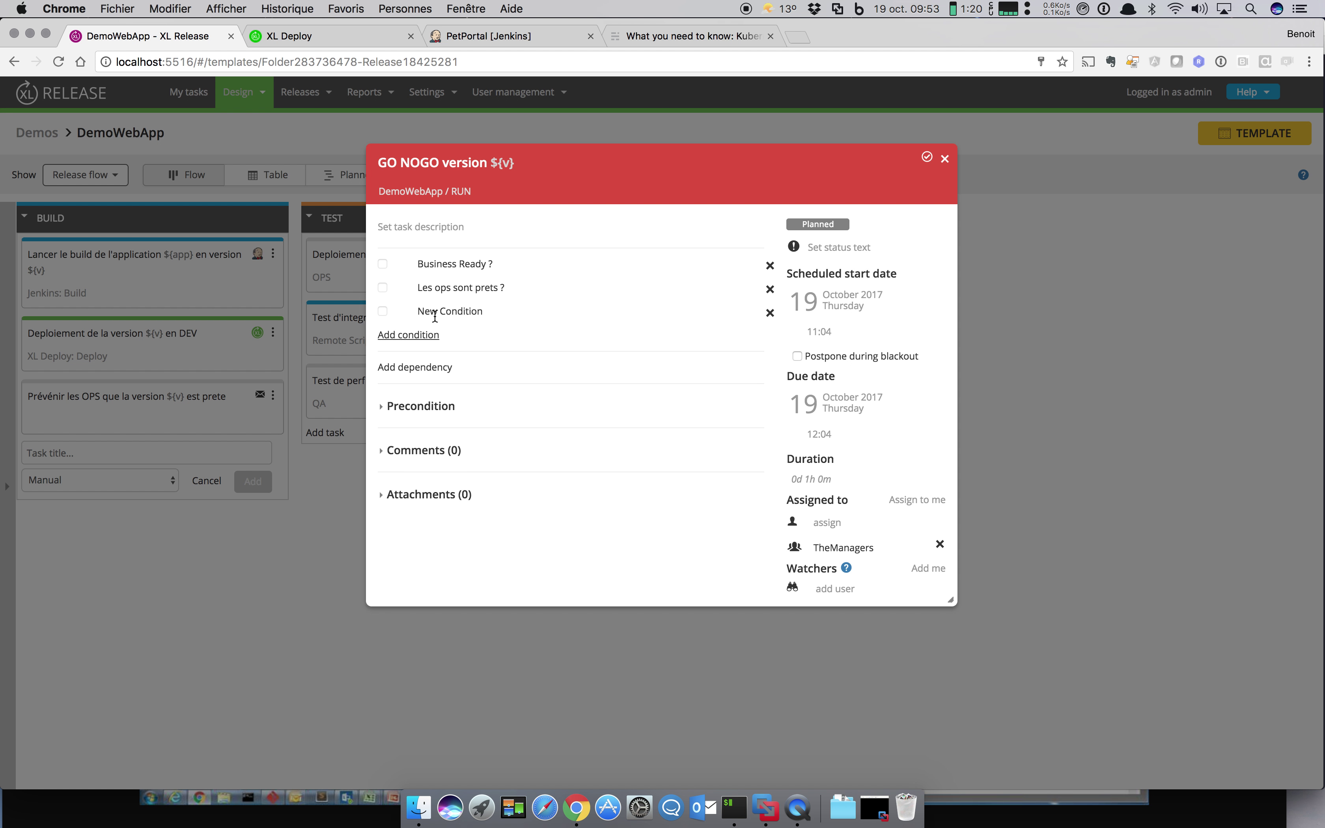
left_click(435, 317)
type("C'est pas")
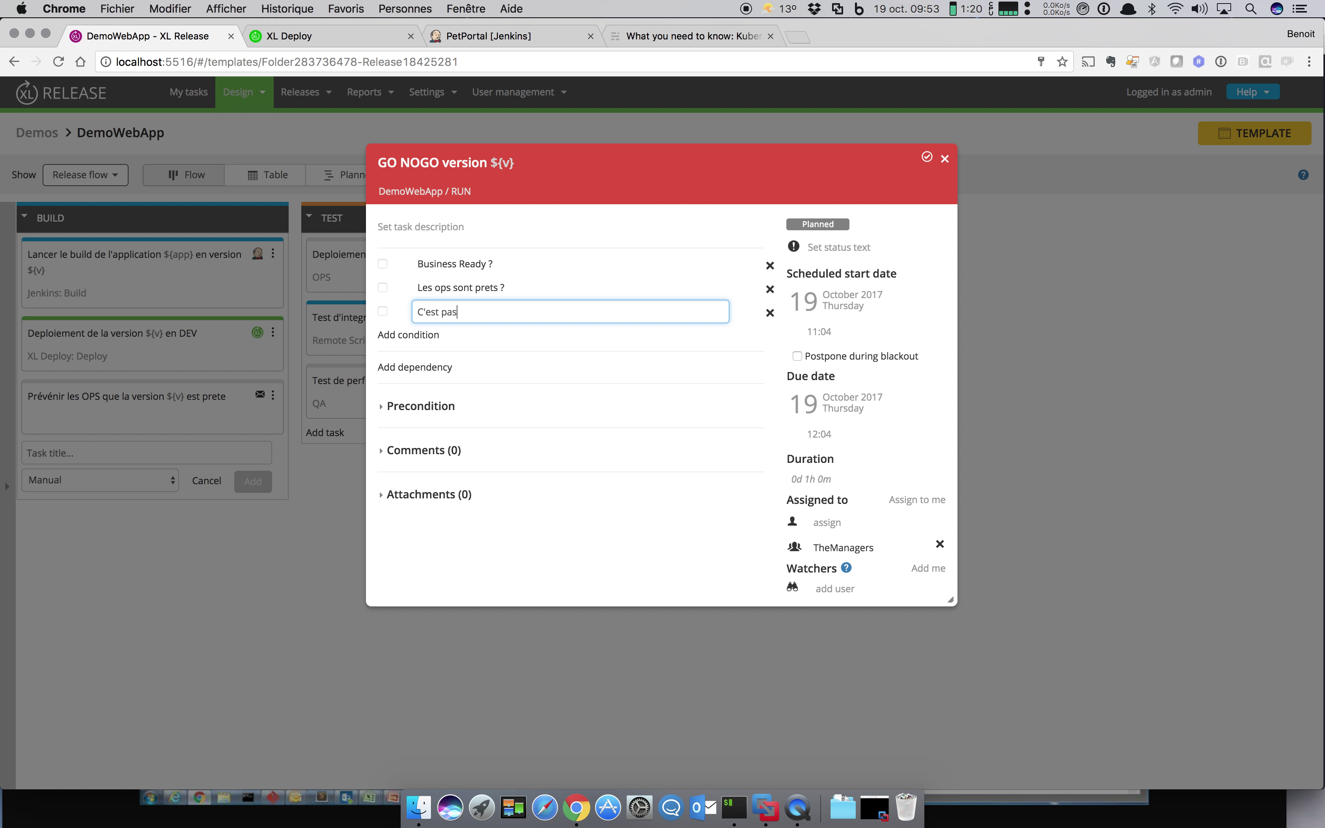
type(" vended")
type("di ?")
key("Return")
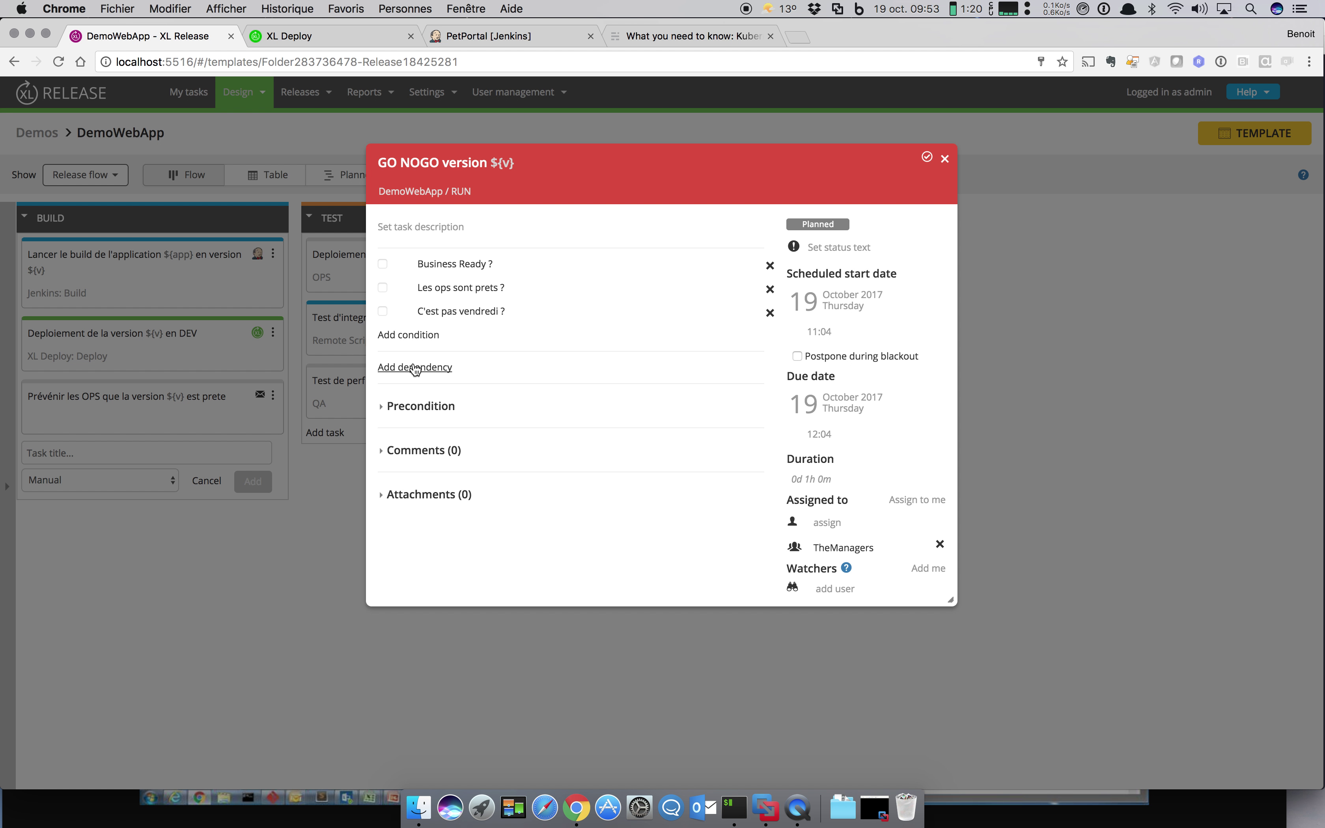
left_click(414, 366)
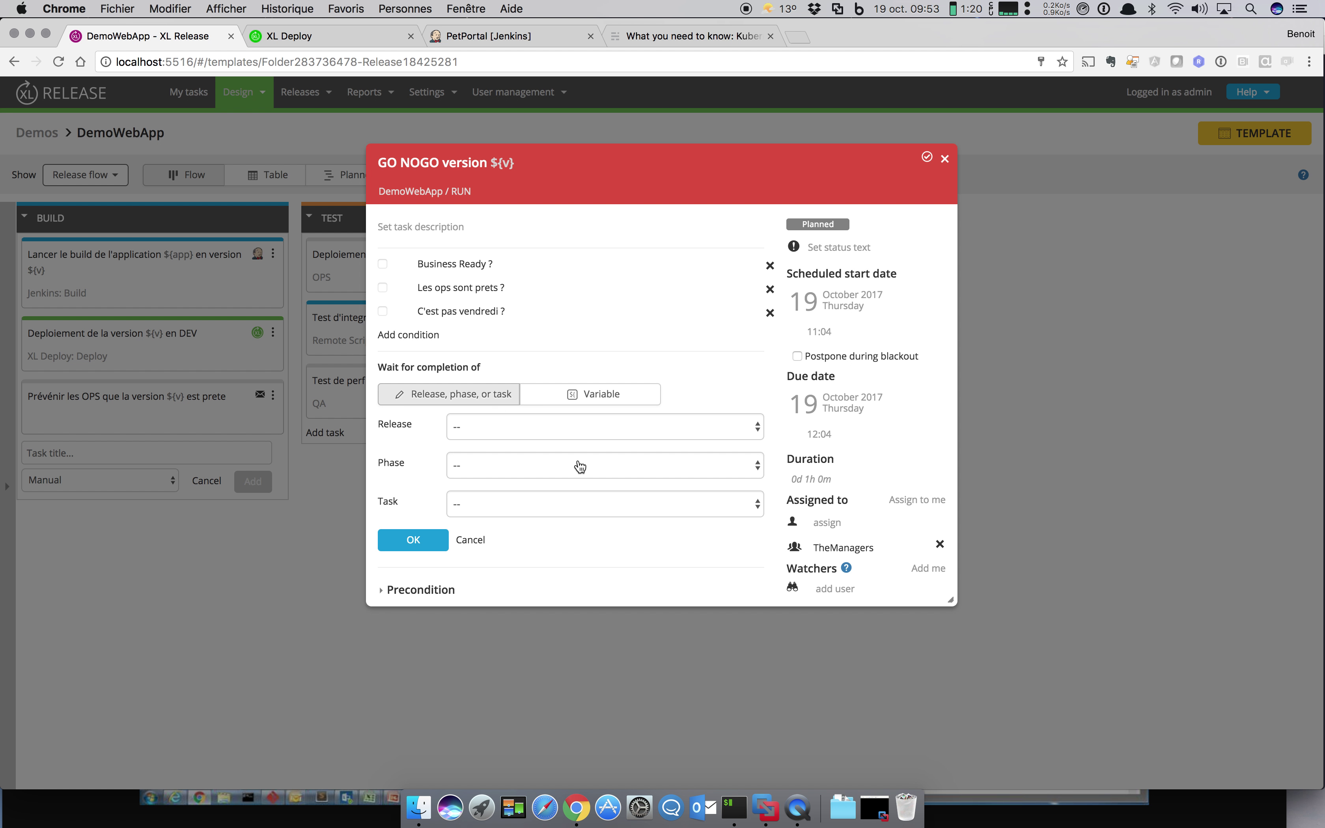
Step: Add a dependency on Billing-App's RUN task 'Deploy de la version 4.5 sur PRD' to GO NOGO
left_click(644, 428)
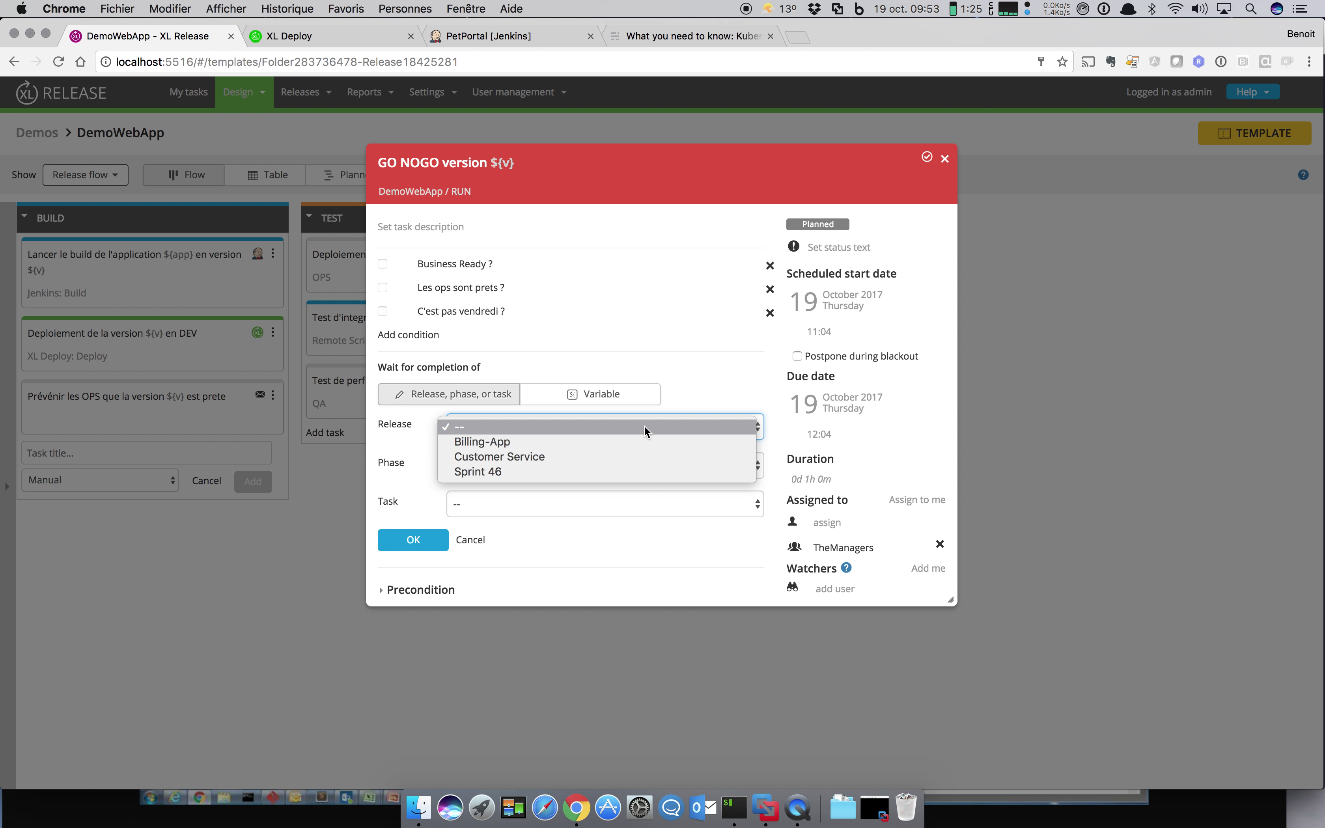
left_click(633, 444)
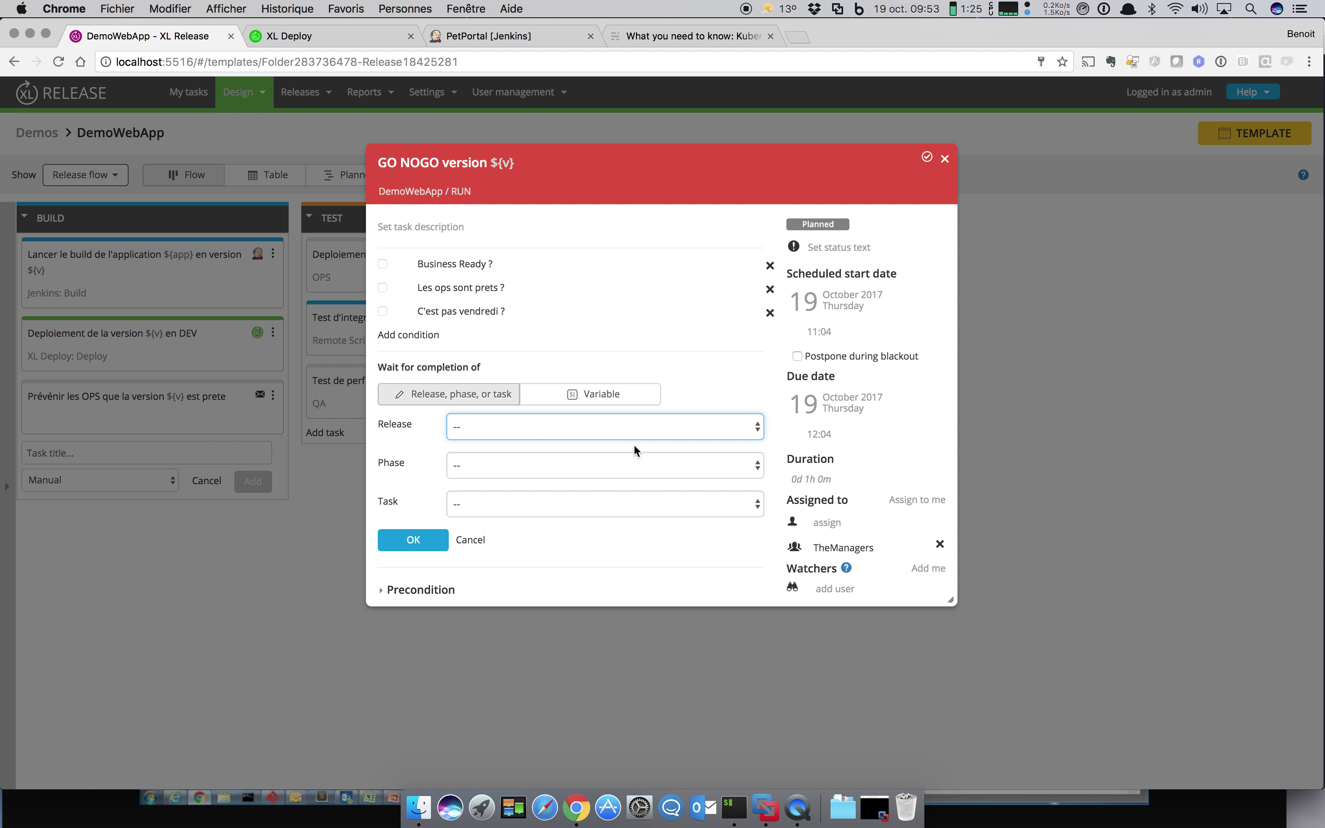
left_click(608, 463)
left_click(589, 496)
left_click(583, 506)
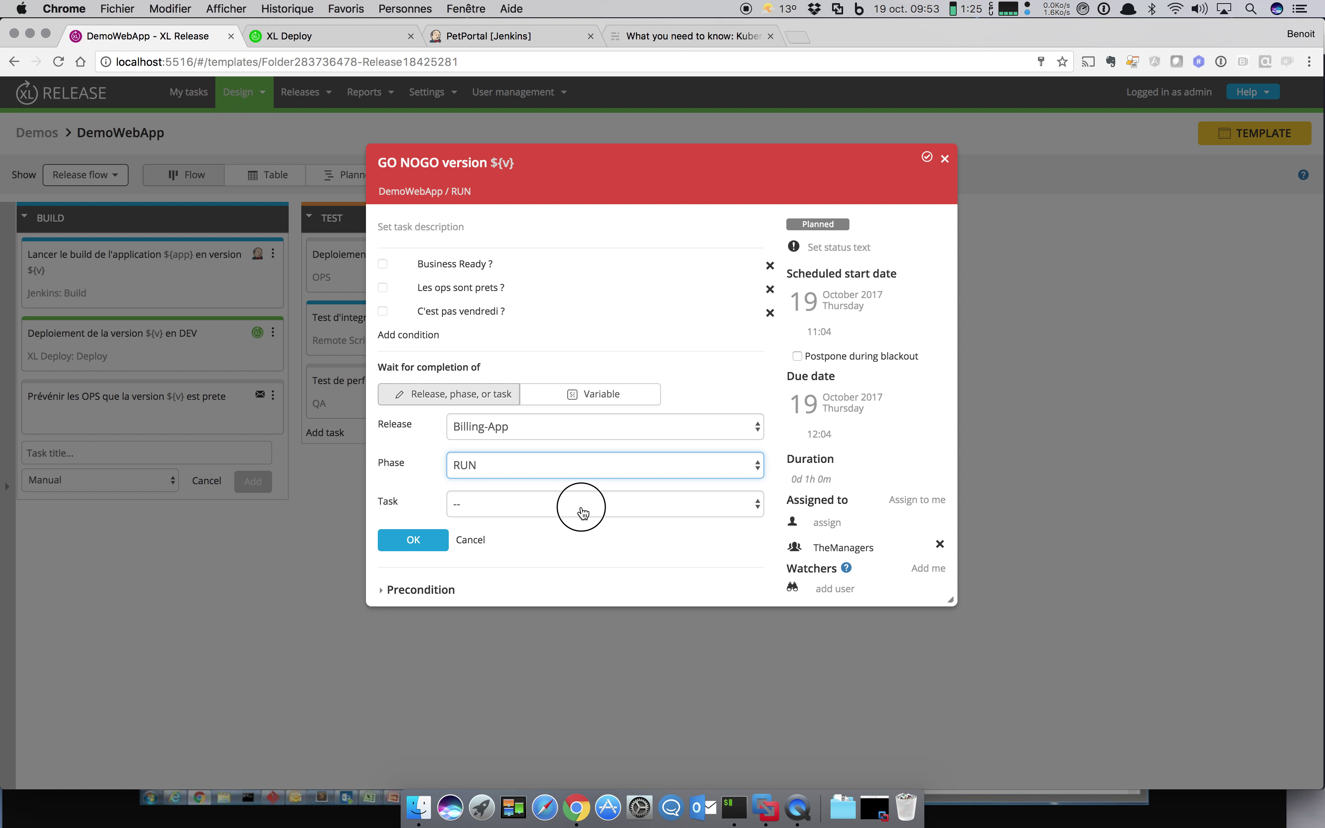
left_click(570, 535)
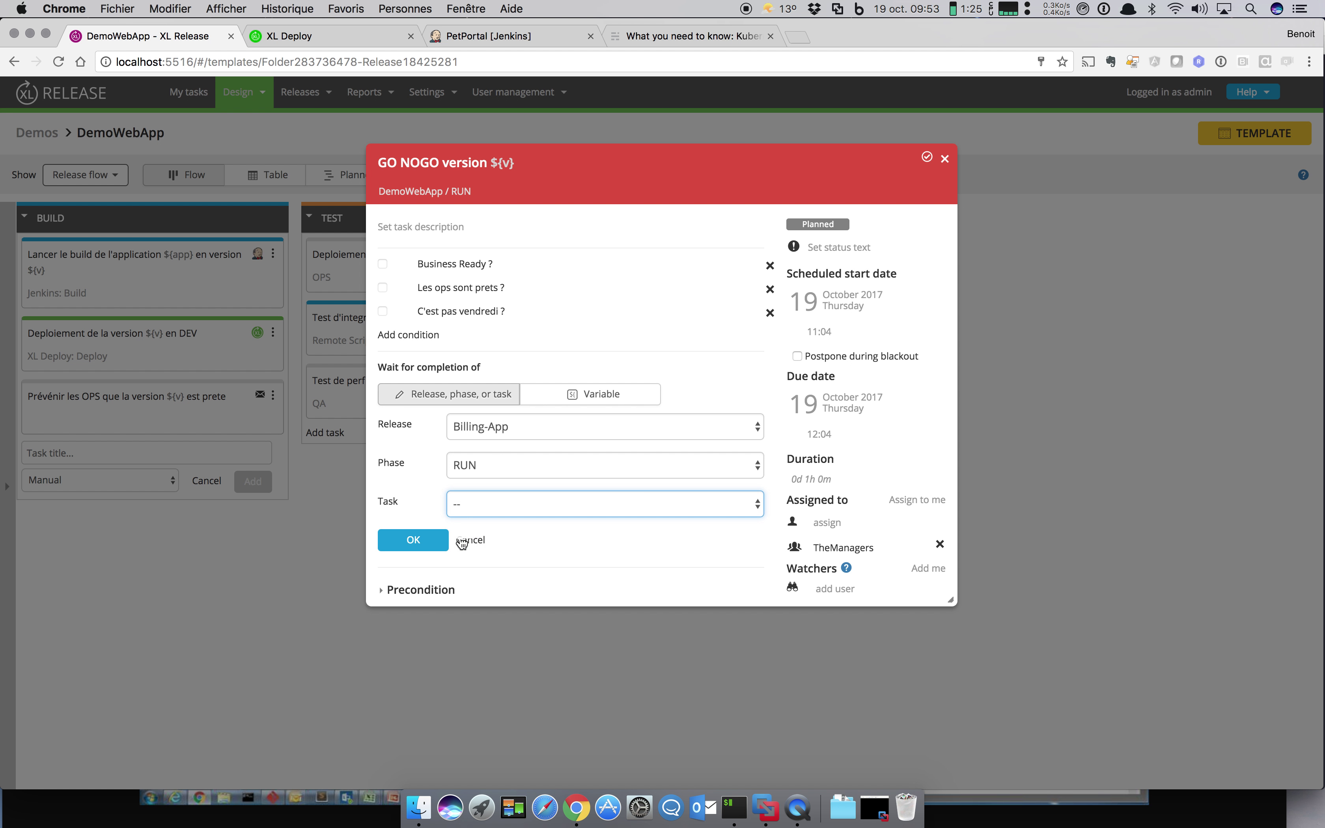
left_click(436, 539)
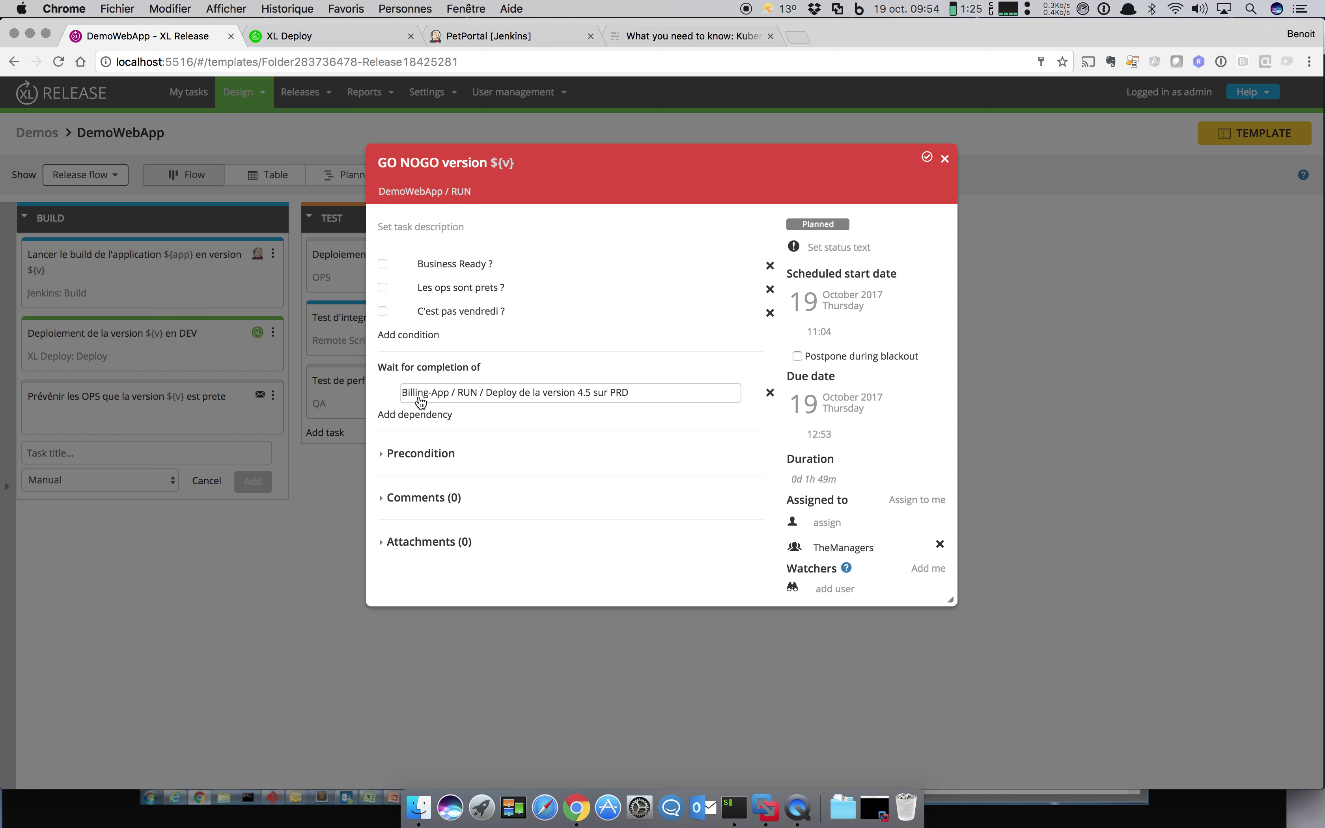
left_click(945, 159)
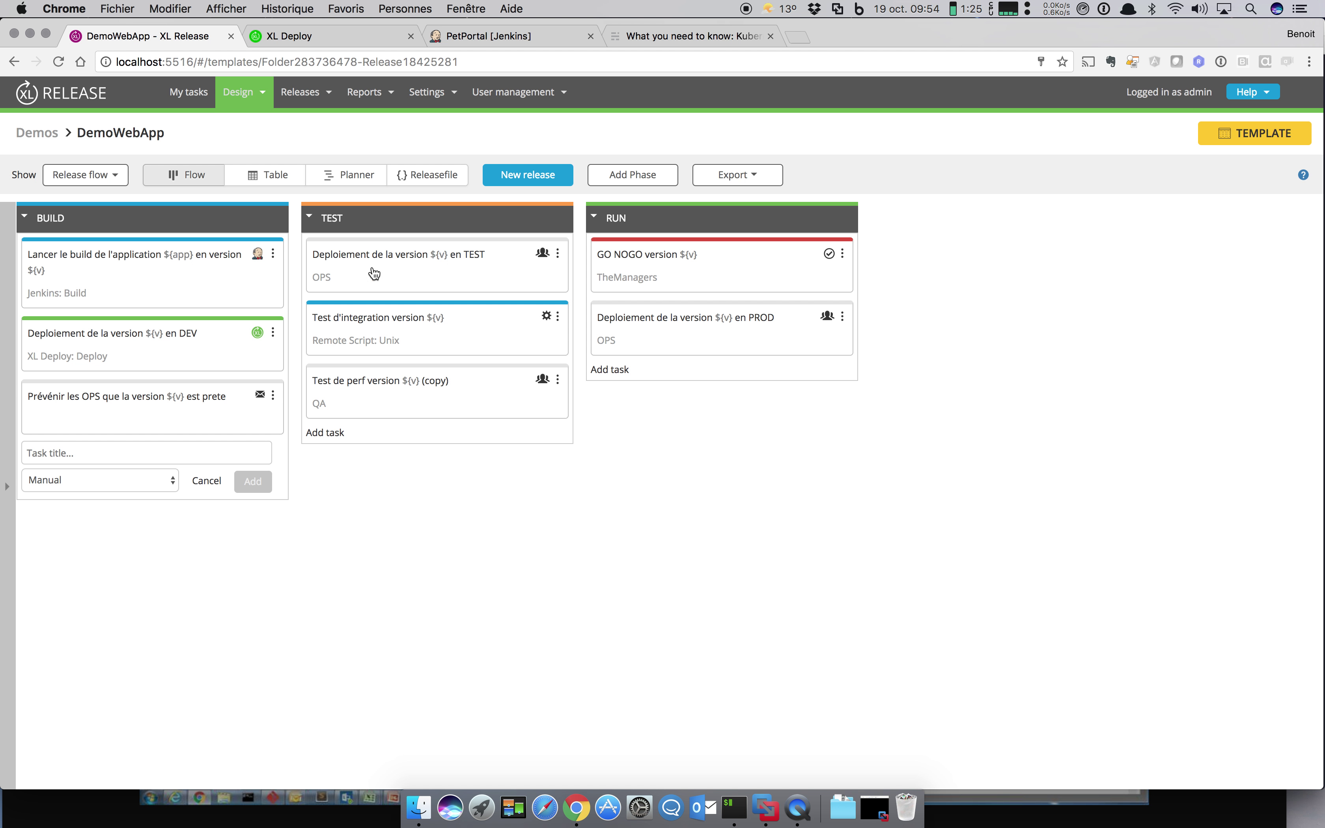
left_click(260, 96)
Step: Open the A PetPortal Release template from the PetPortal folder
left_click(255, 124)
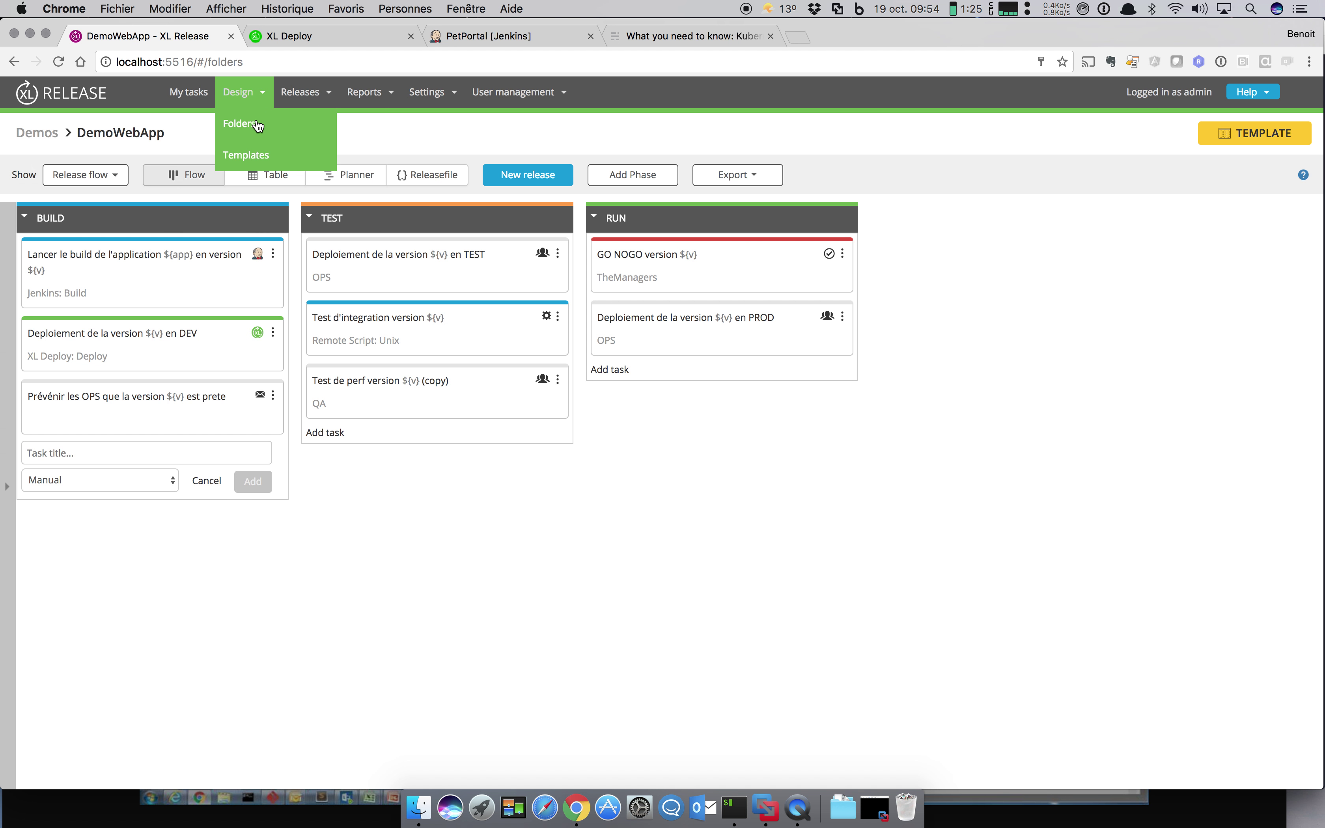
left_click(86, 260)
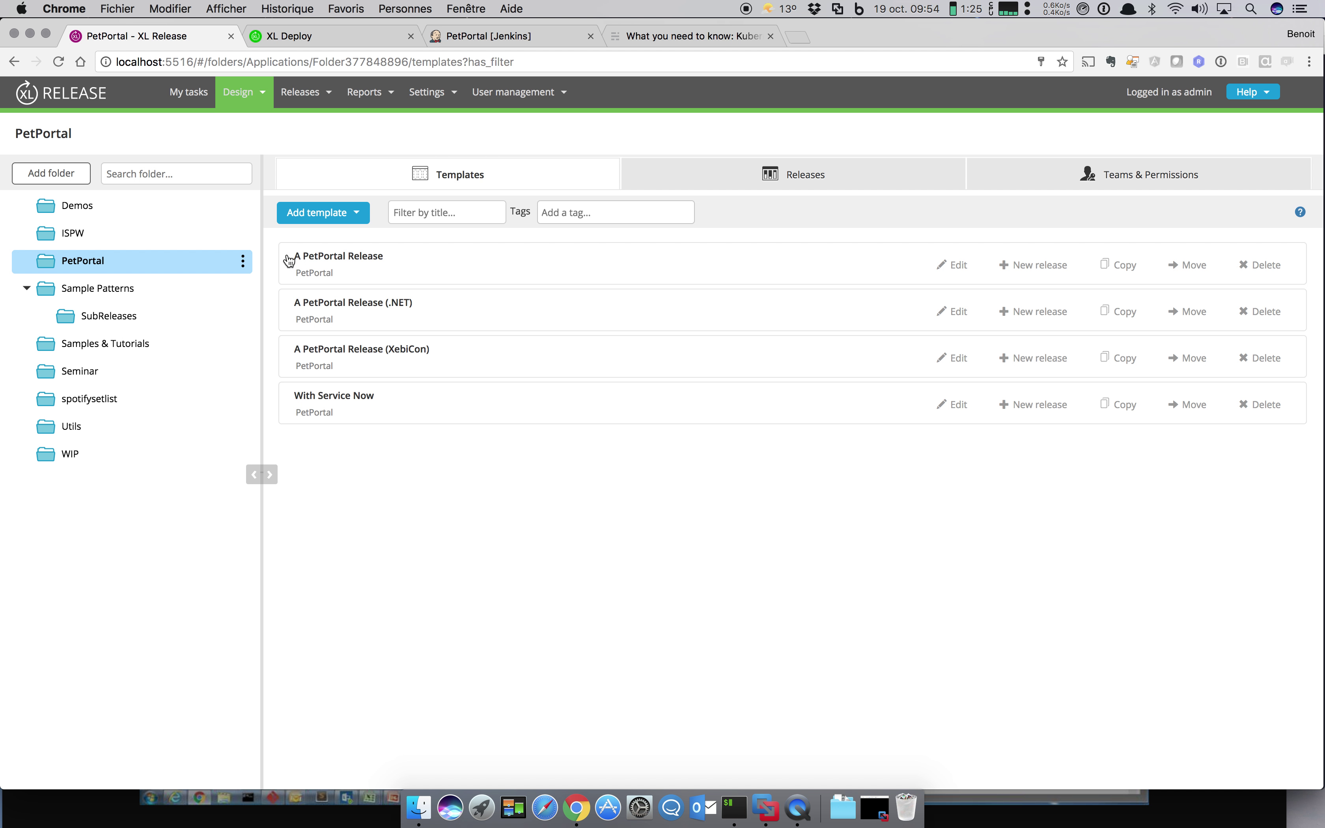
left_click(331, 259)
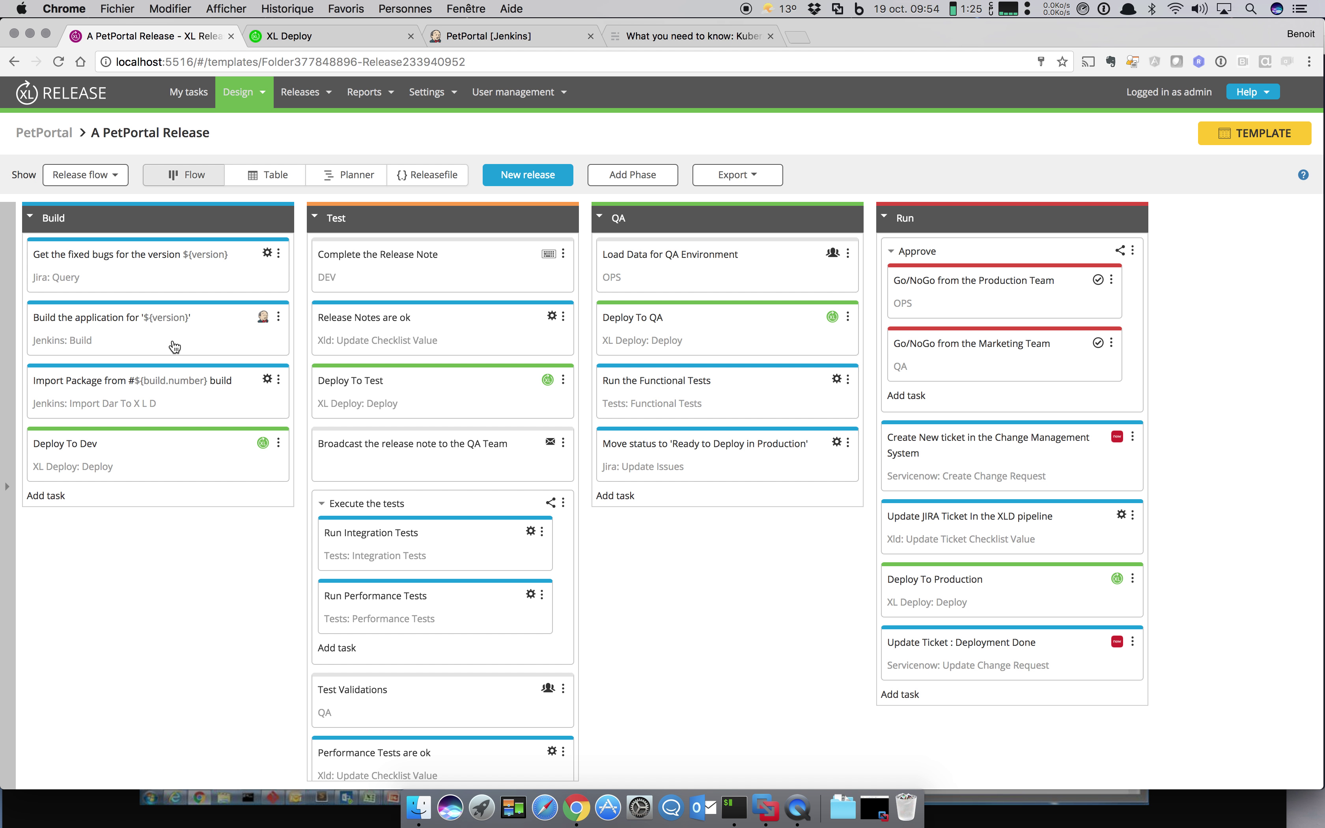
Step: Review the settings of the Jira Query and Move status tasks
left_click(162, 273)
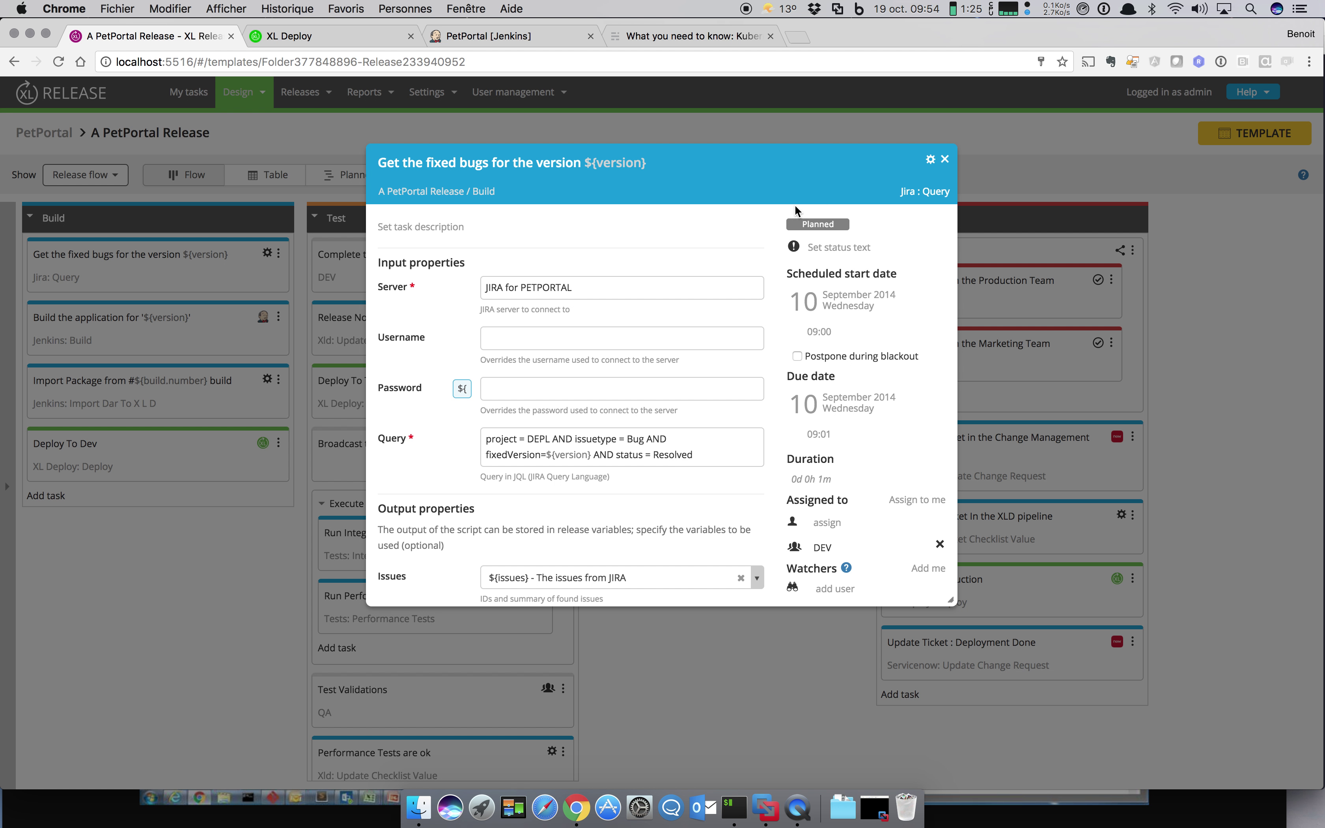
left_click(945, 159)
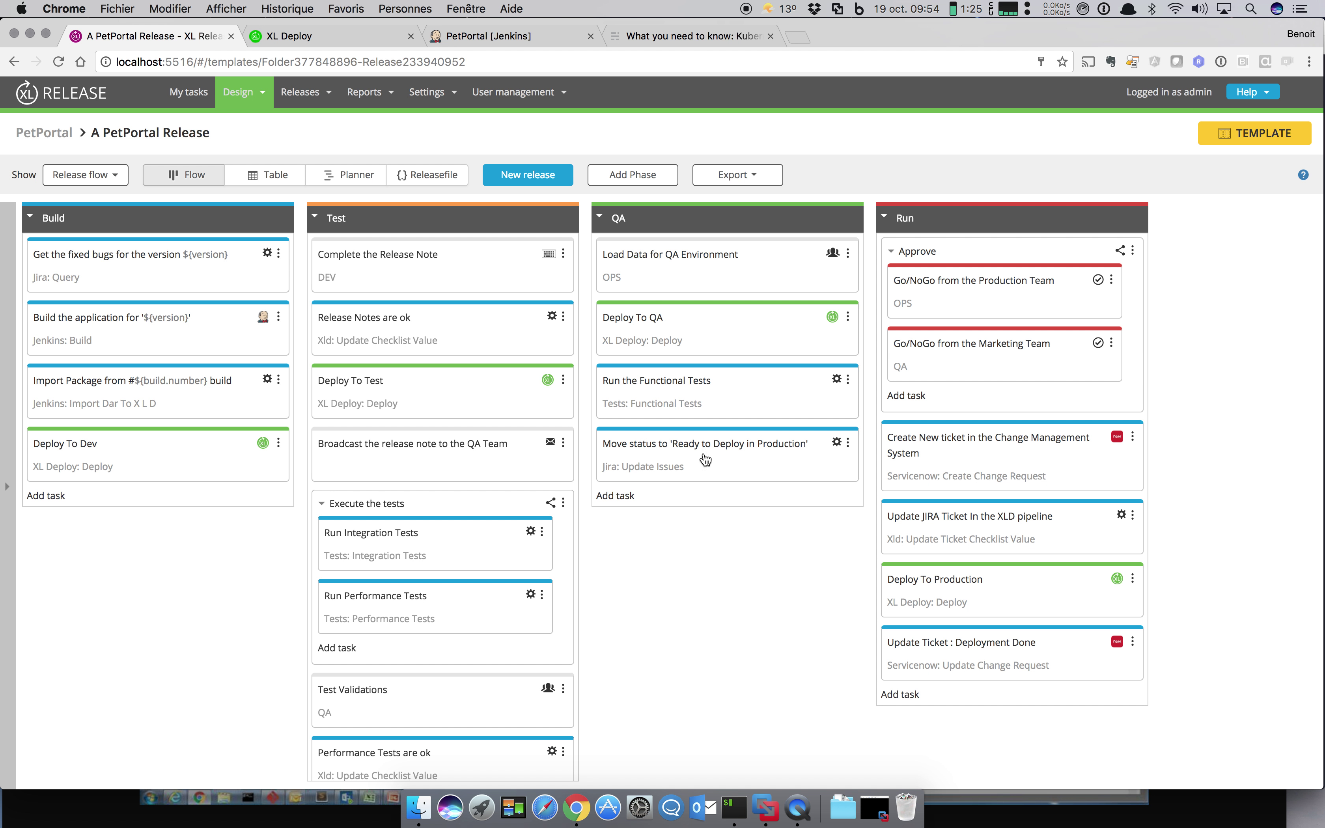
left_click(733, 469)
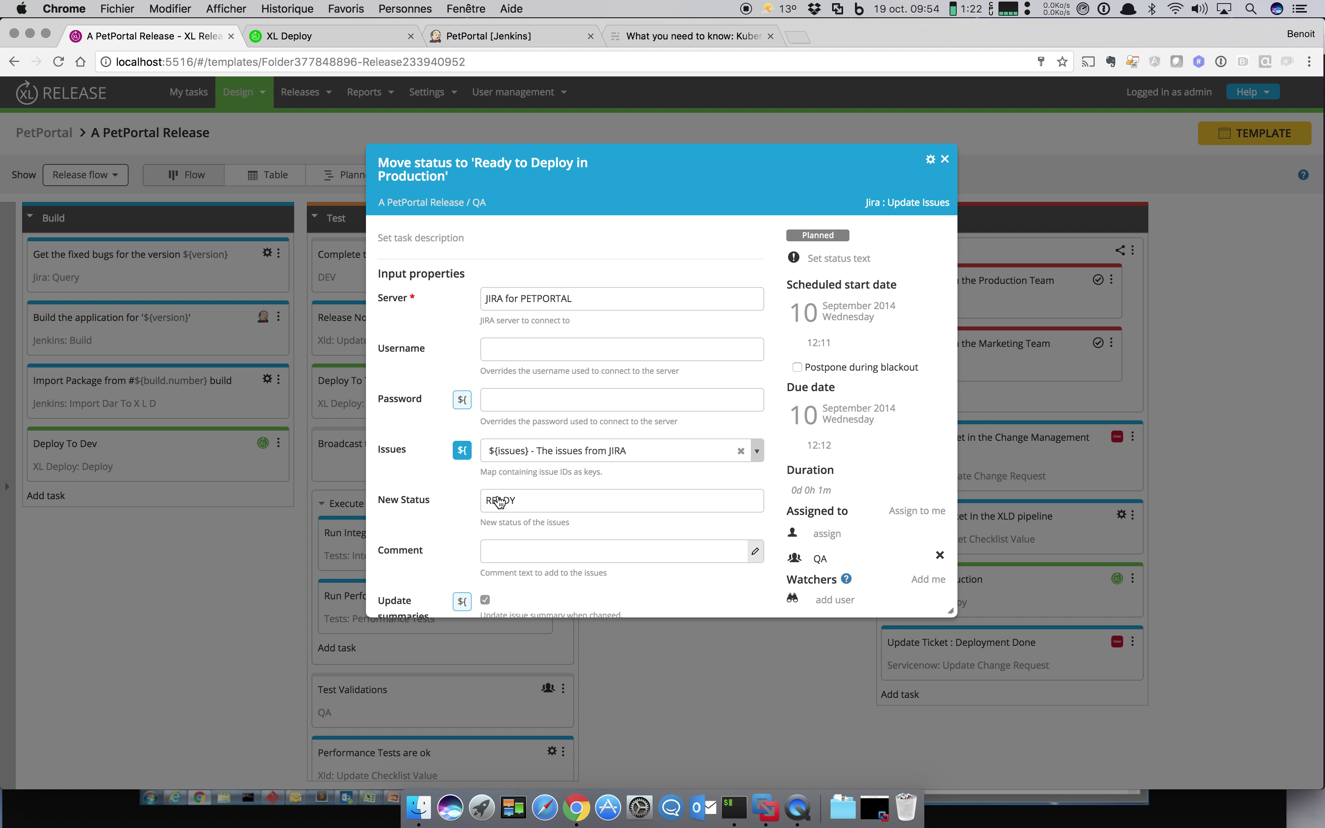
left_click(945, 159)
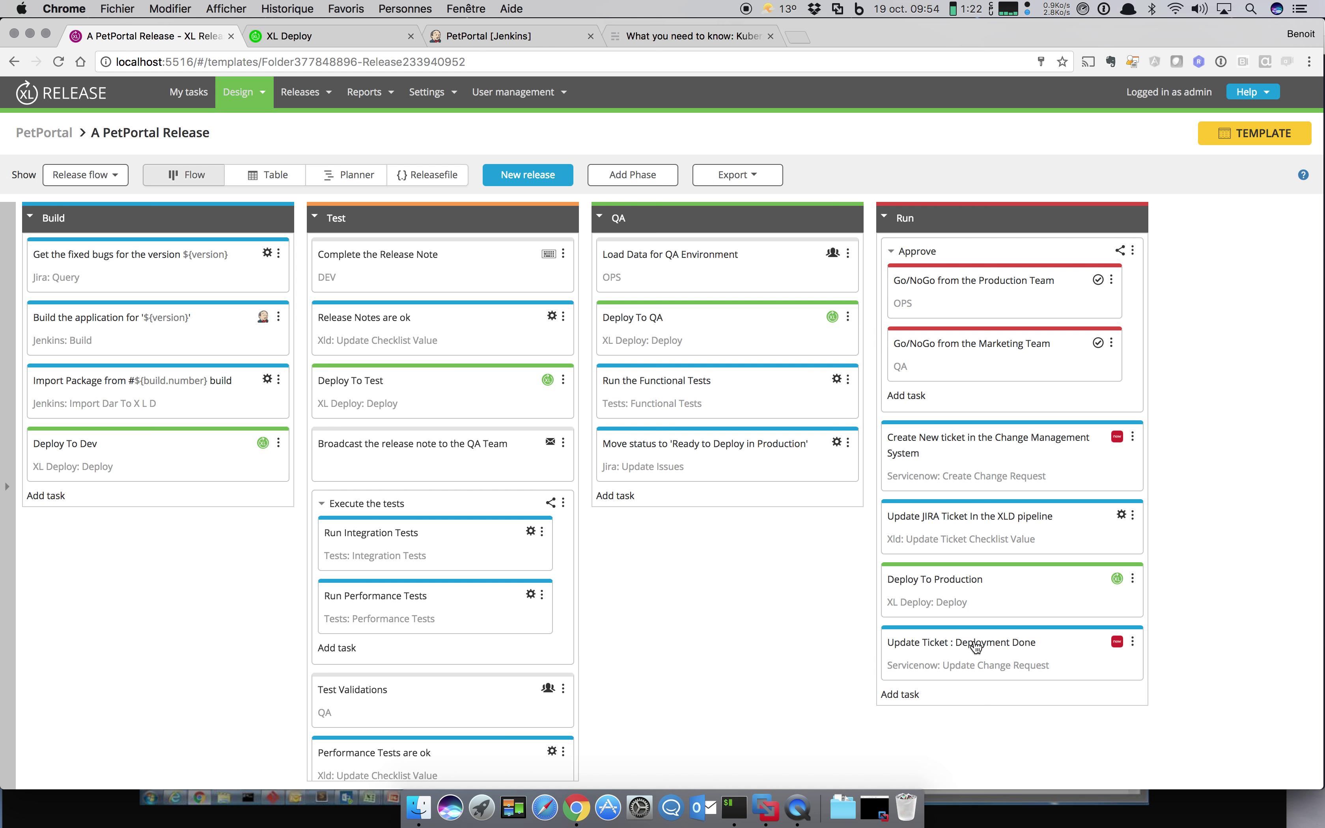
Step: Create a new release named PetPortal with version 45 from the template
left_click(521, 181)
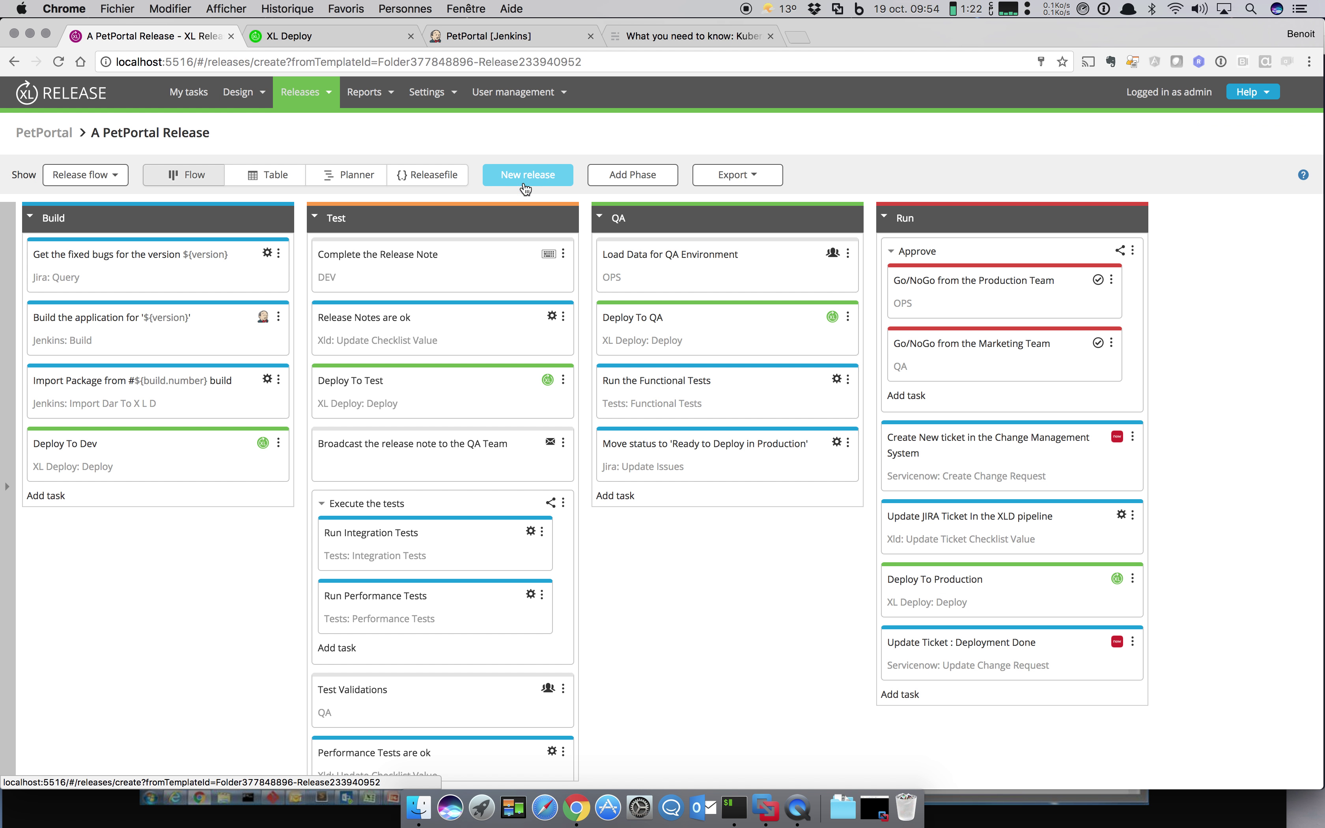
type("P")
key("Down")
key("Down")
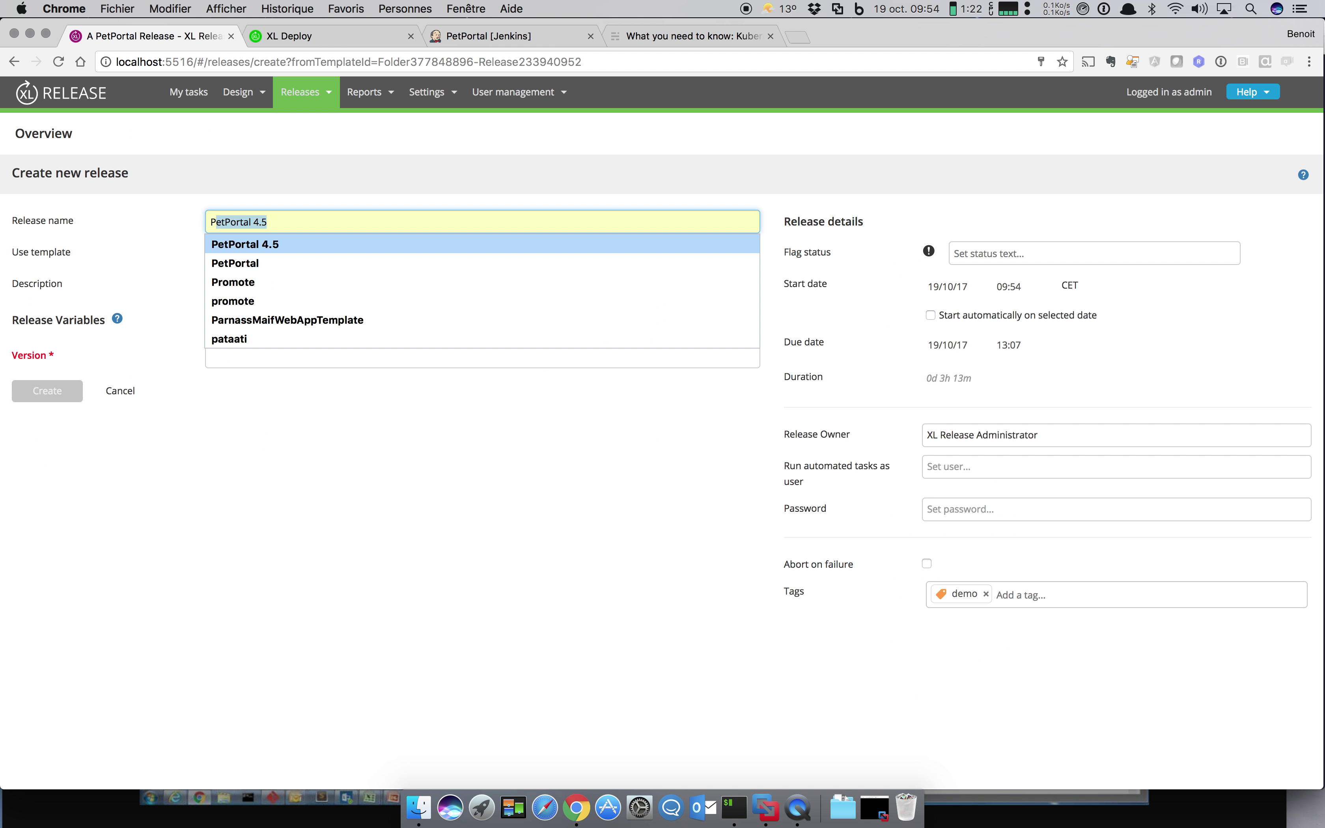
key("Return")
left_click(417, 357)
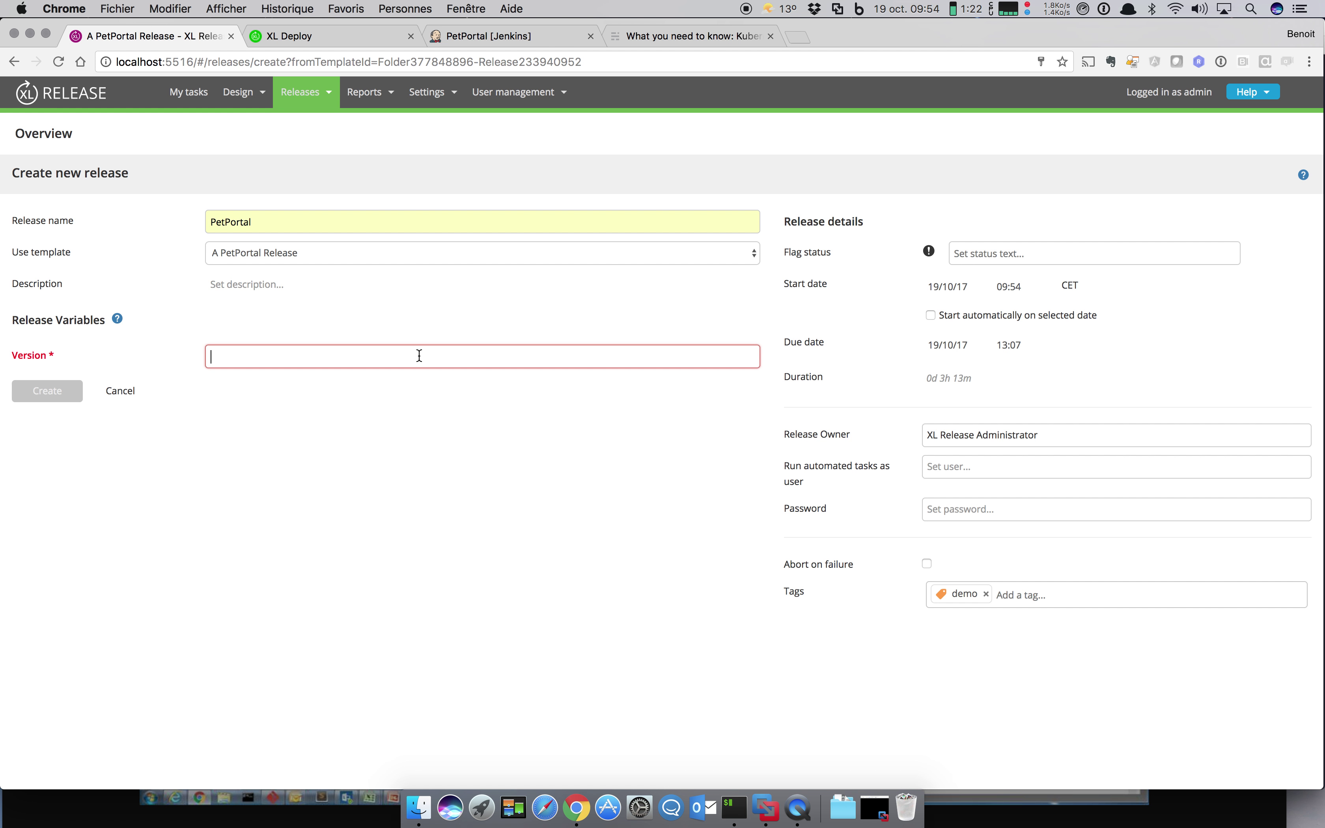
type("45")
left_click(46, 391)
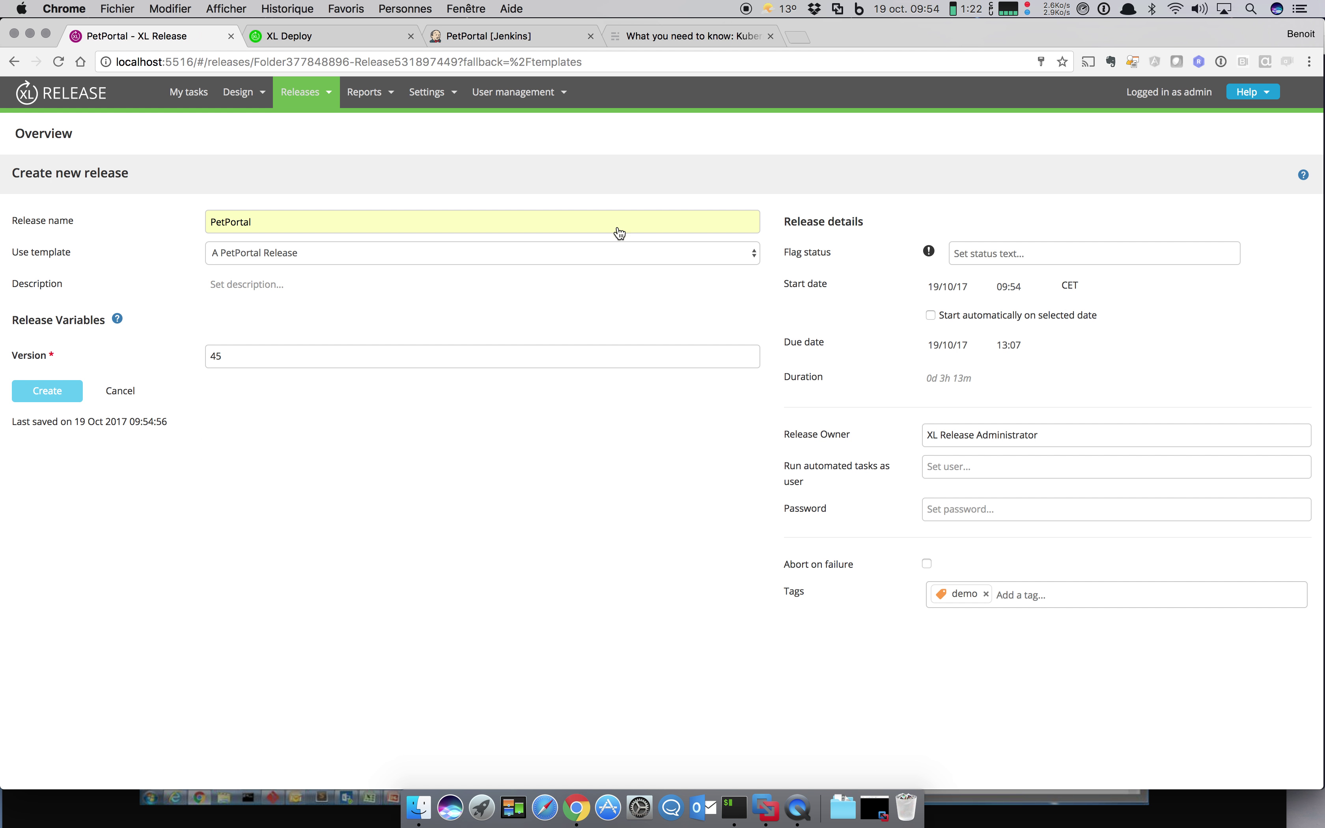
Step: Start the PetPortal 45 release
left_click(560, 179)
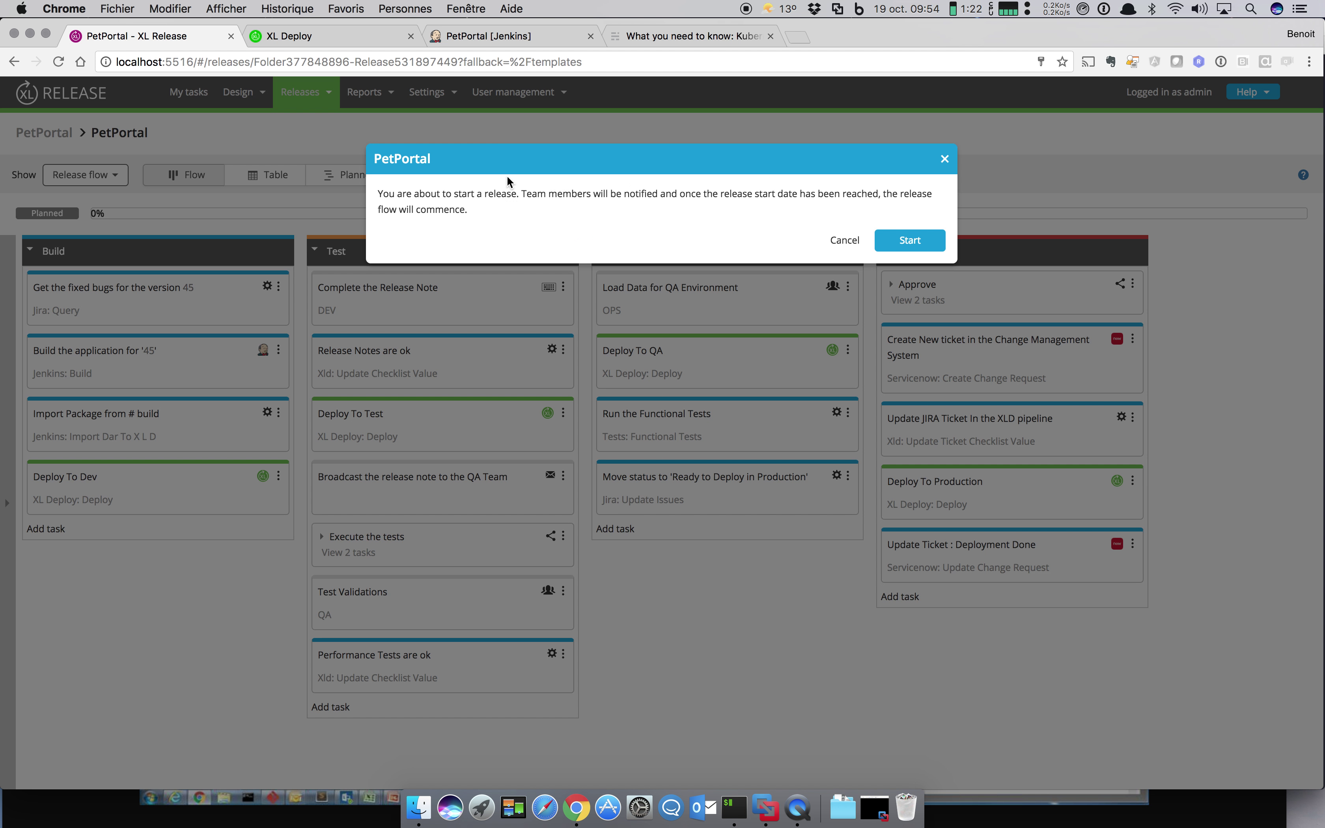
left_click(932, 244)
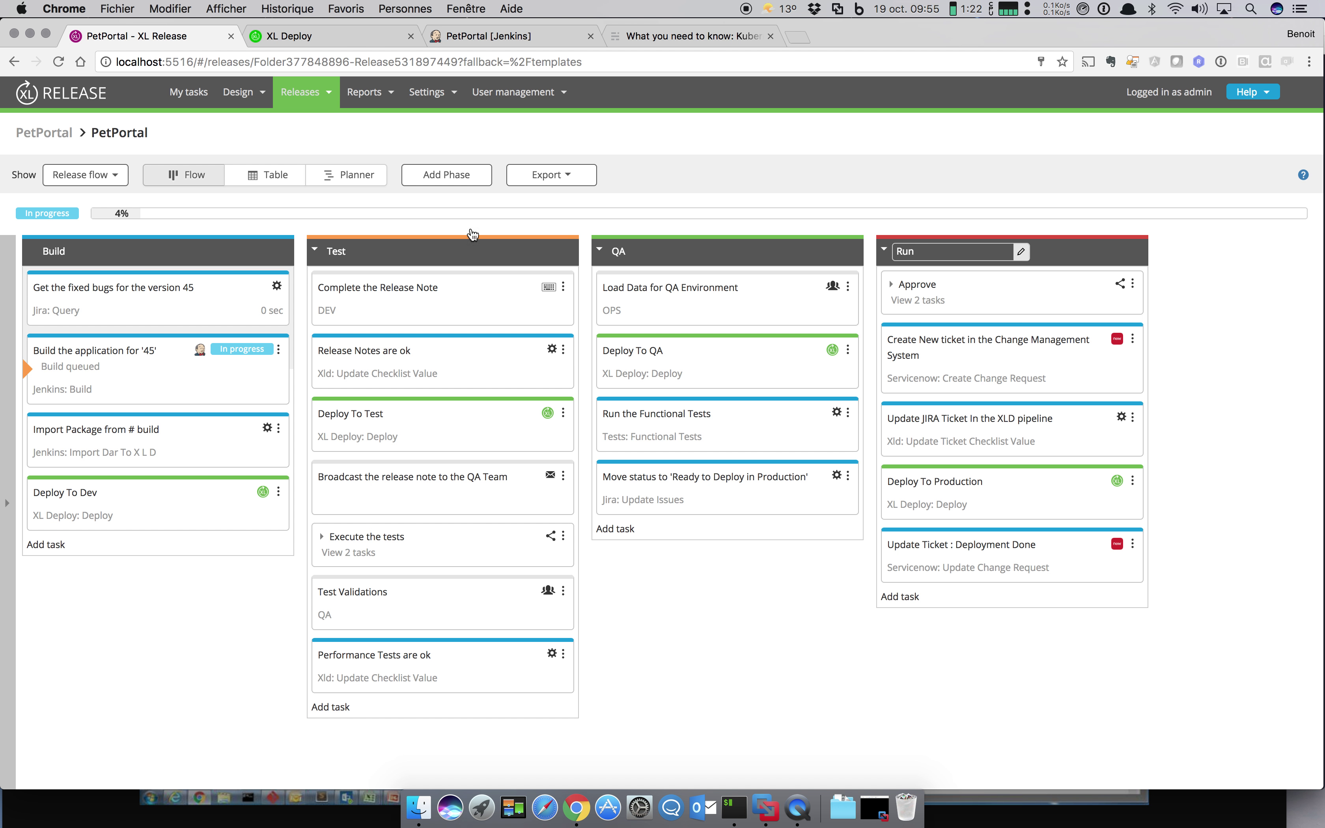
left_click(102, 185)
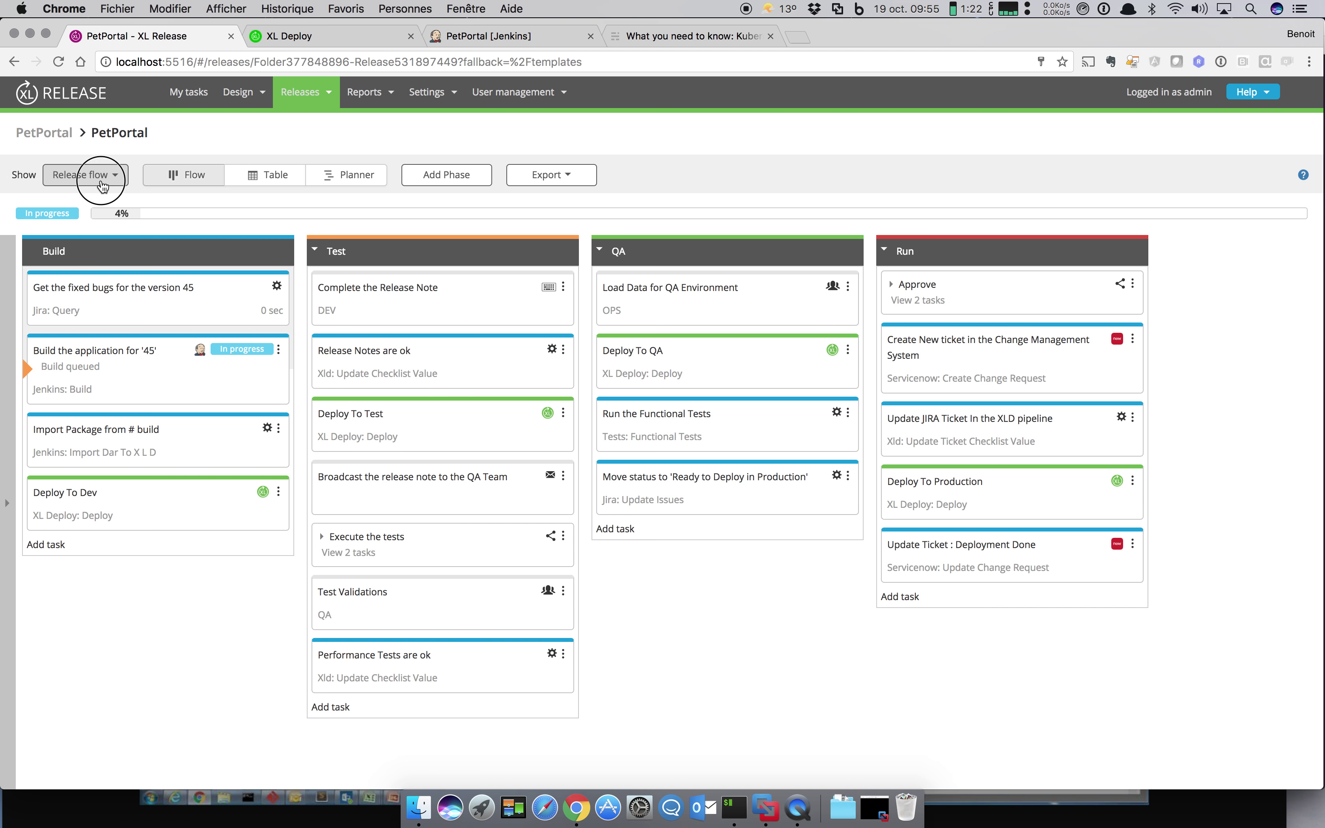
Step: On the release dashboard, check the Jenkins builds details and build #176
left_click(97, 224)
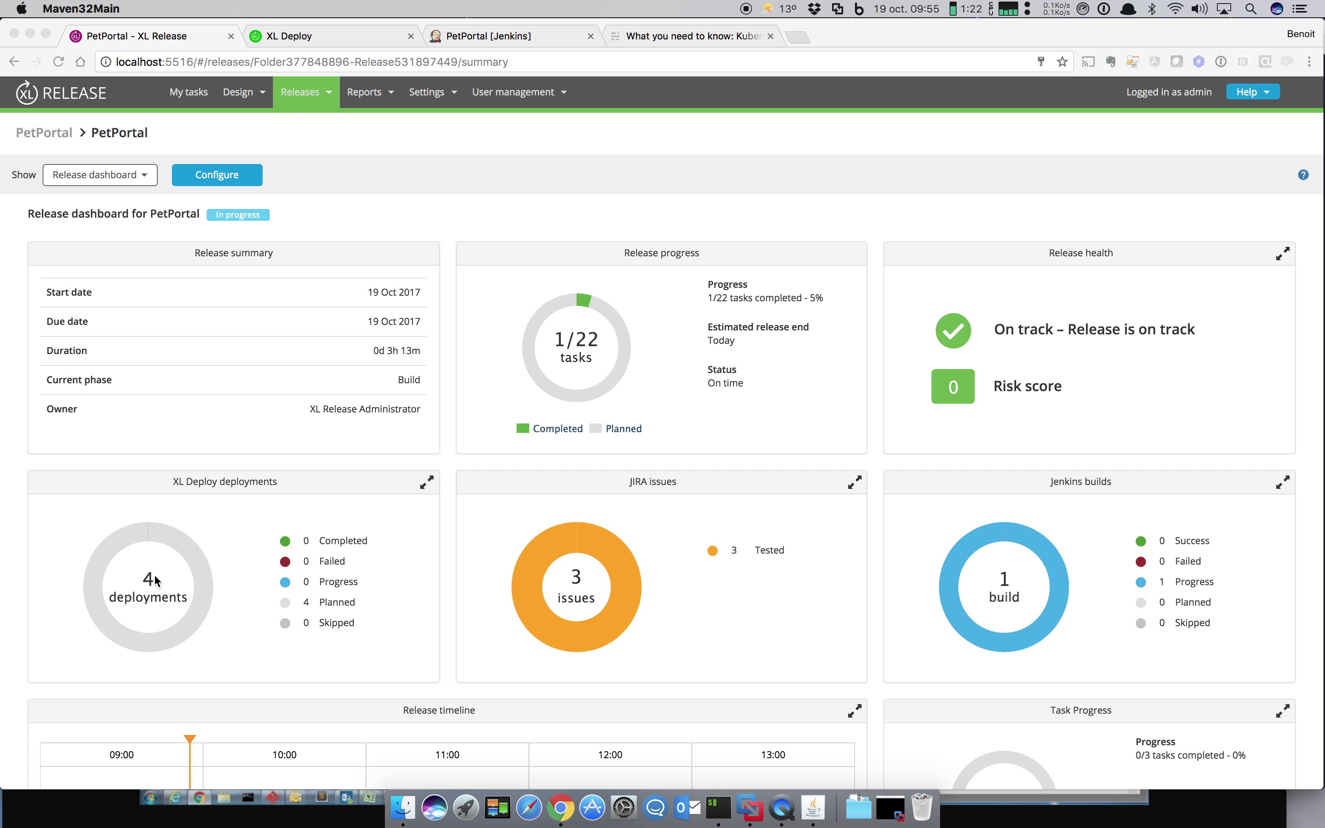
left_click(1027, 591)
left_click(1005, 594)
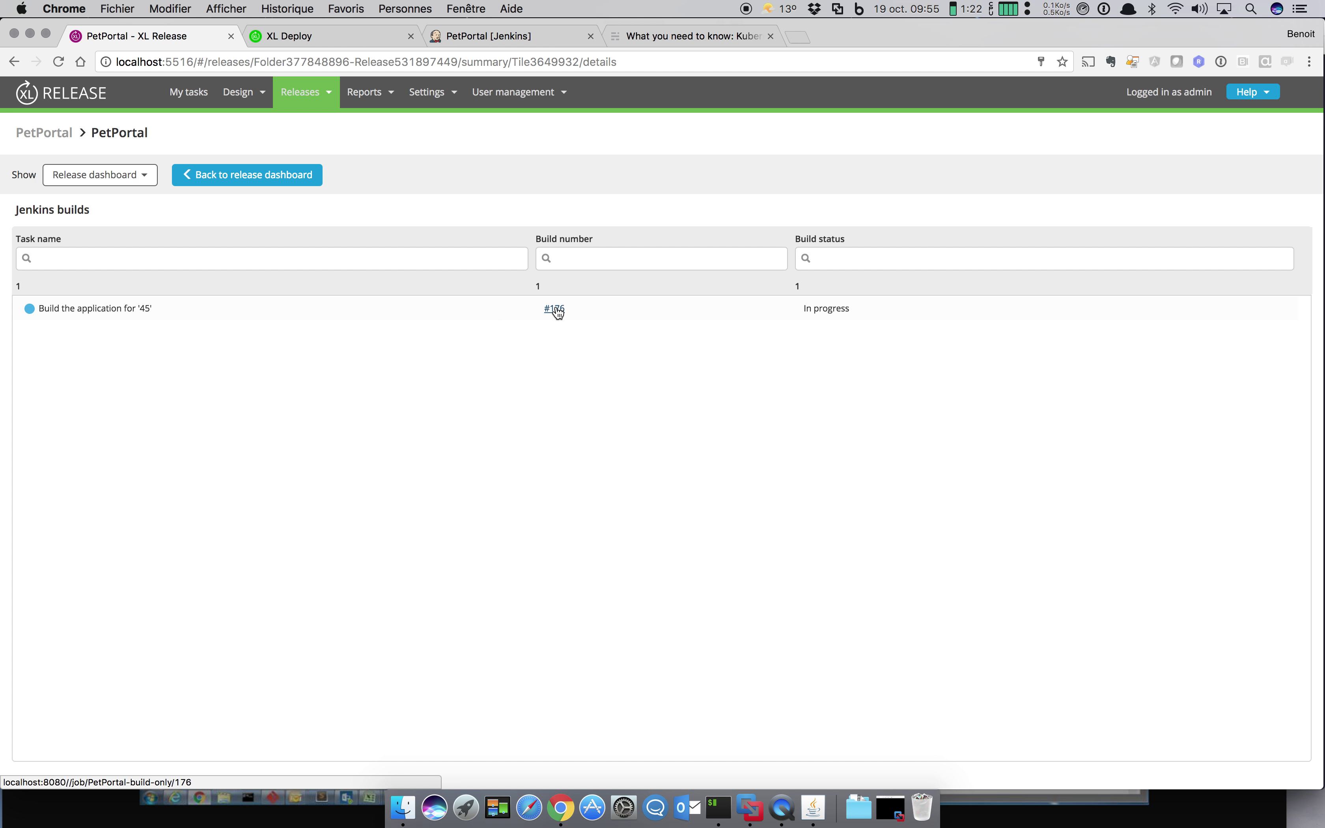
left_click(560, 310)
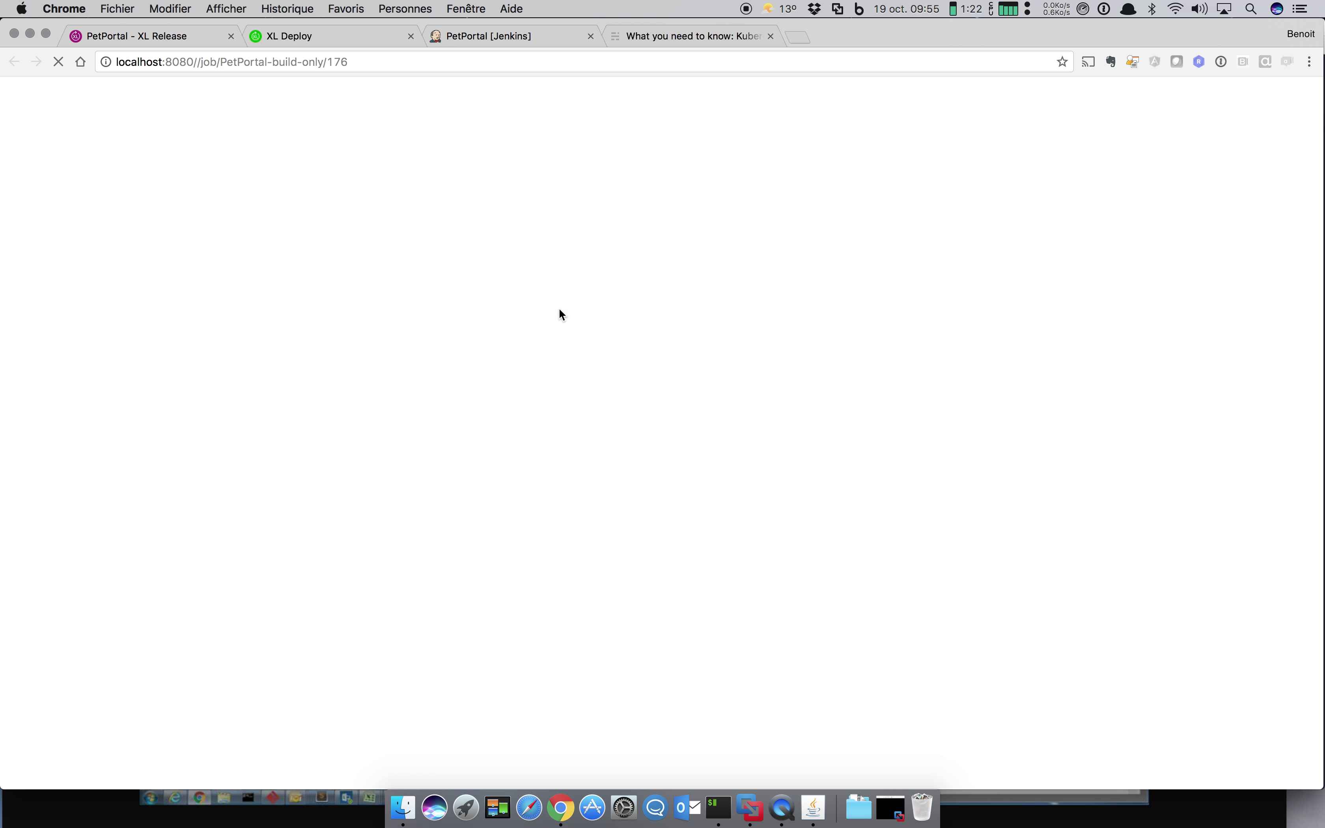
left_click(179, 35)
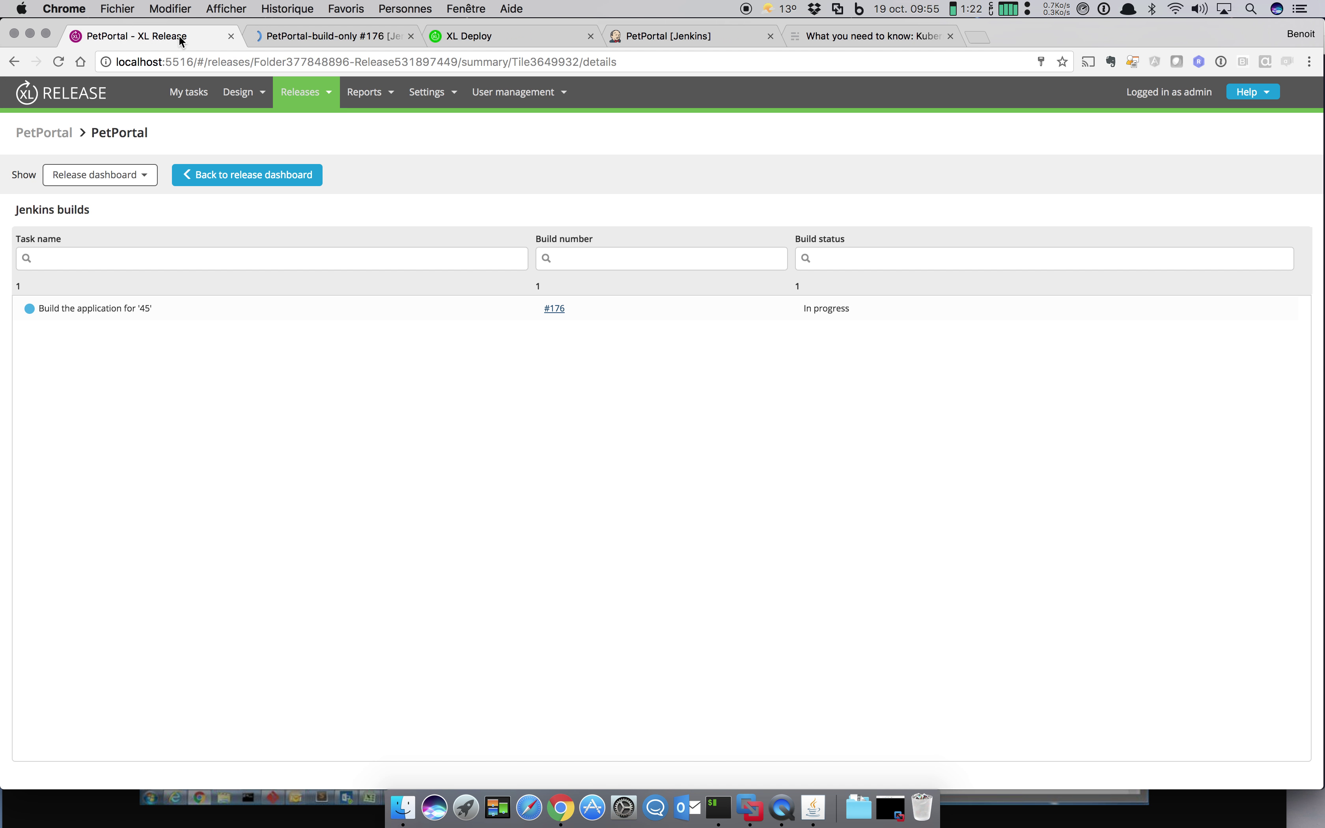
left_click(228, 179)
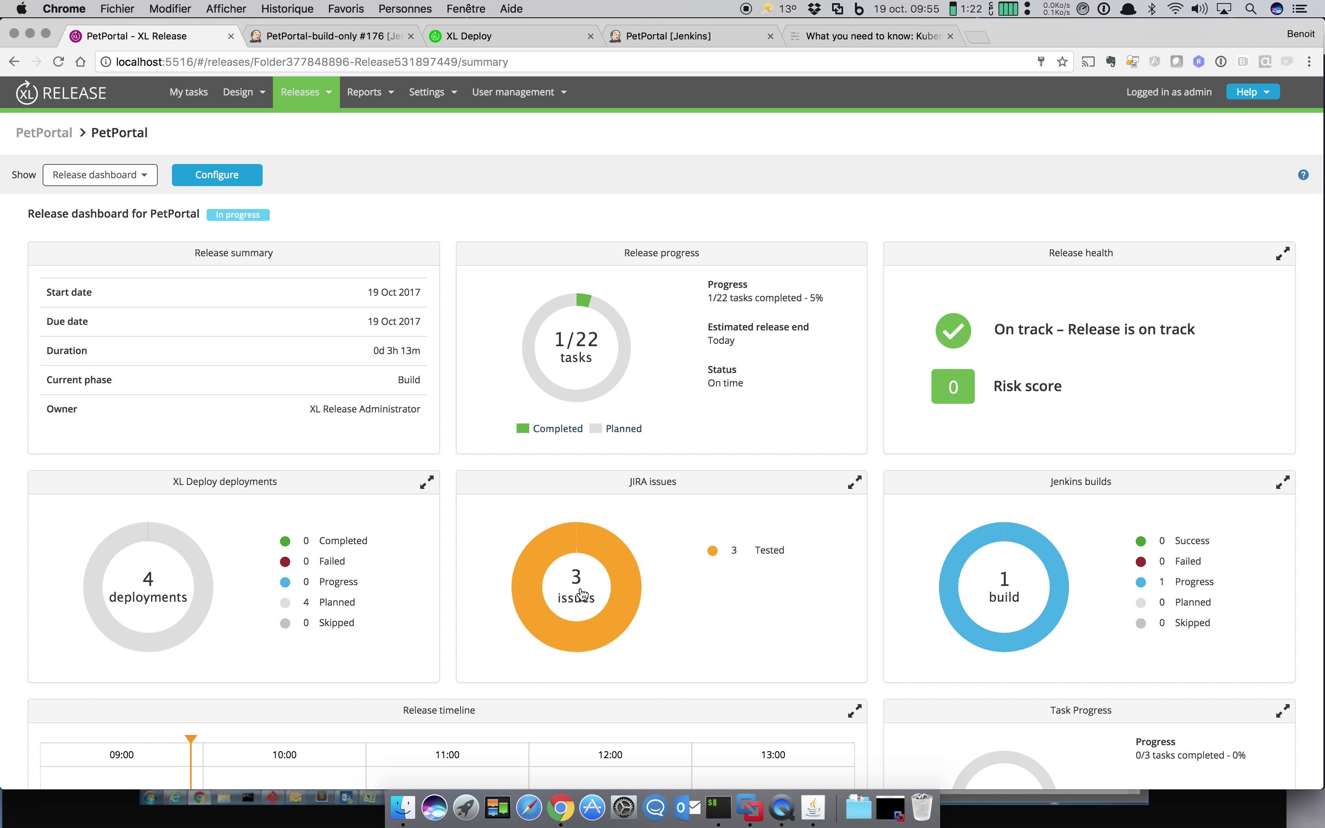
Step: Review the JIRA issues details, then go to My tasks
left_click(582, 593)
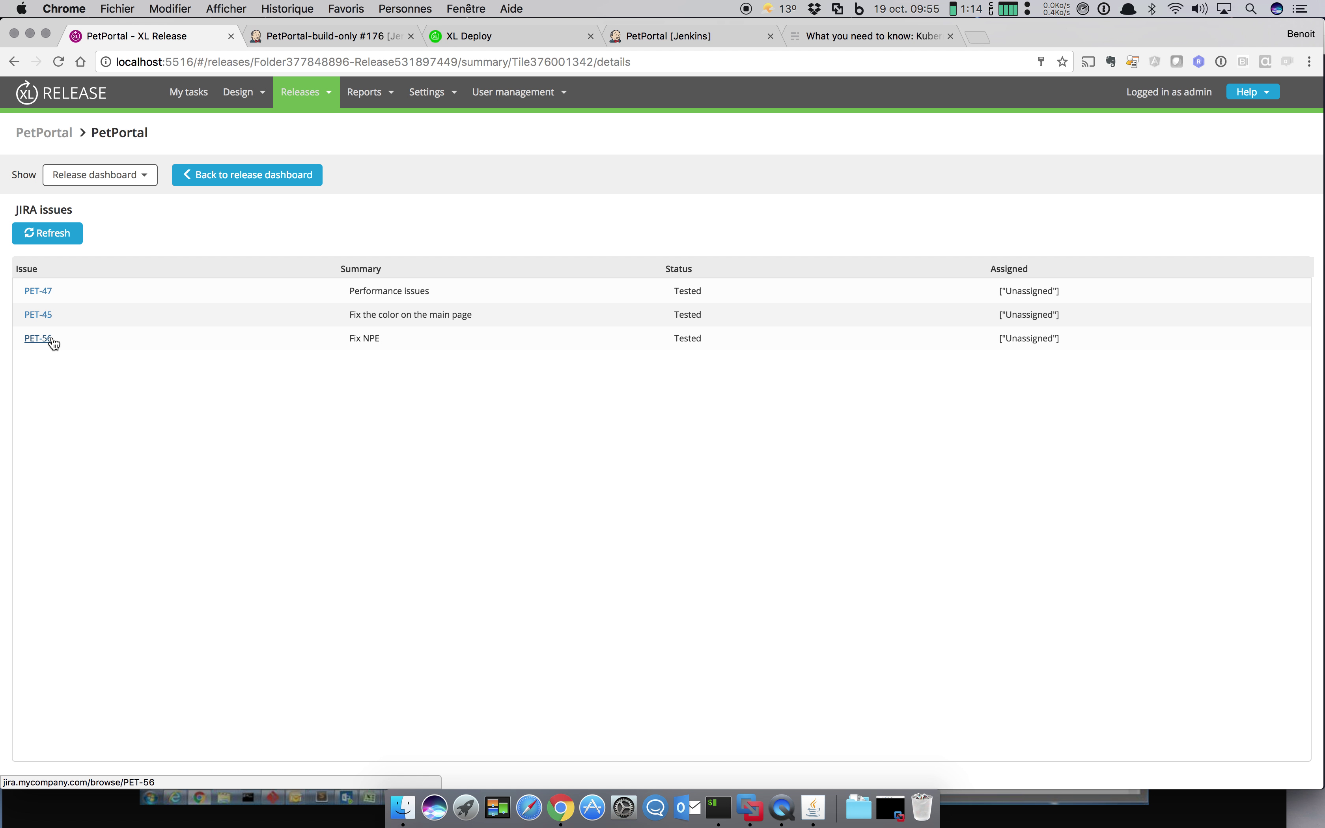
left_click(251, 181)
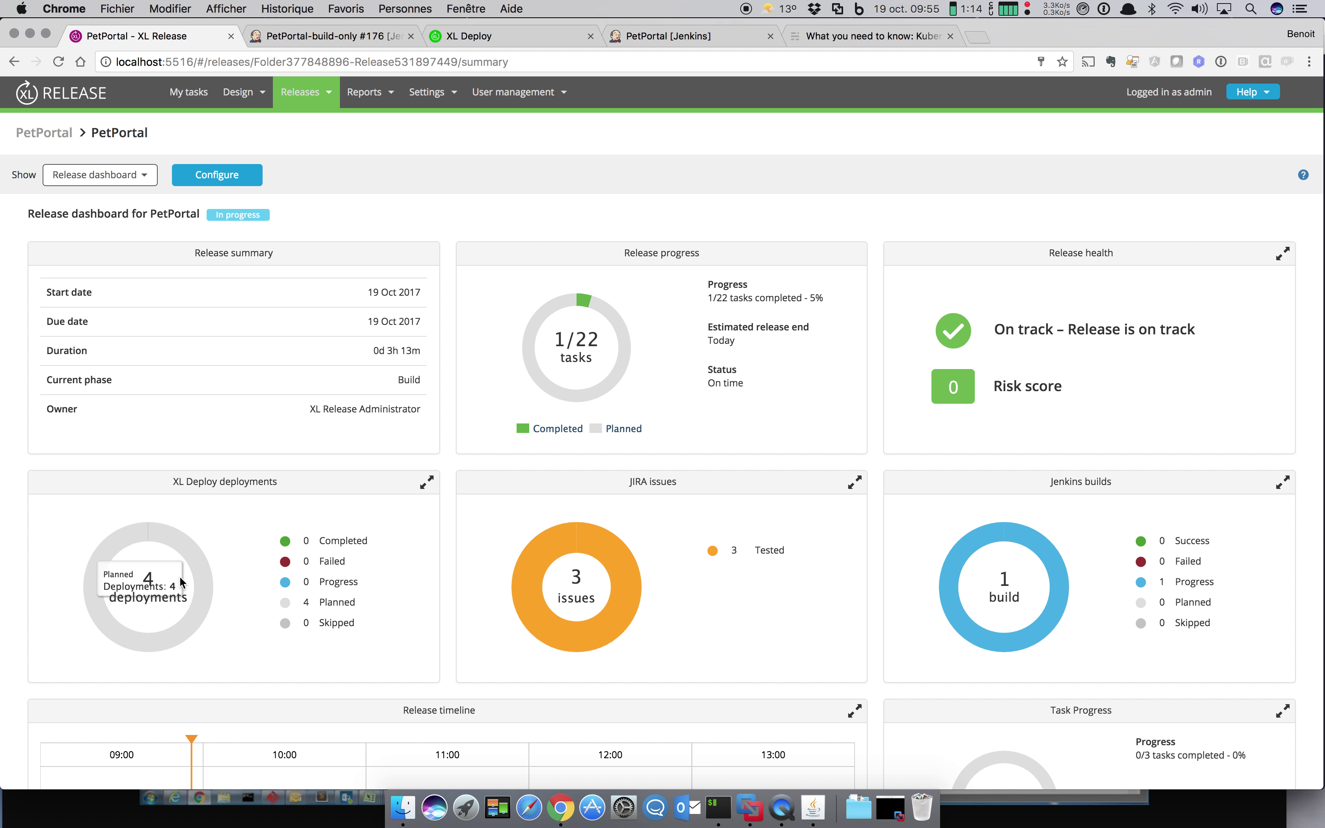
scroll(304, 598, "down", 3)
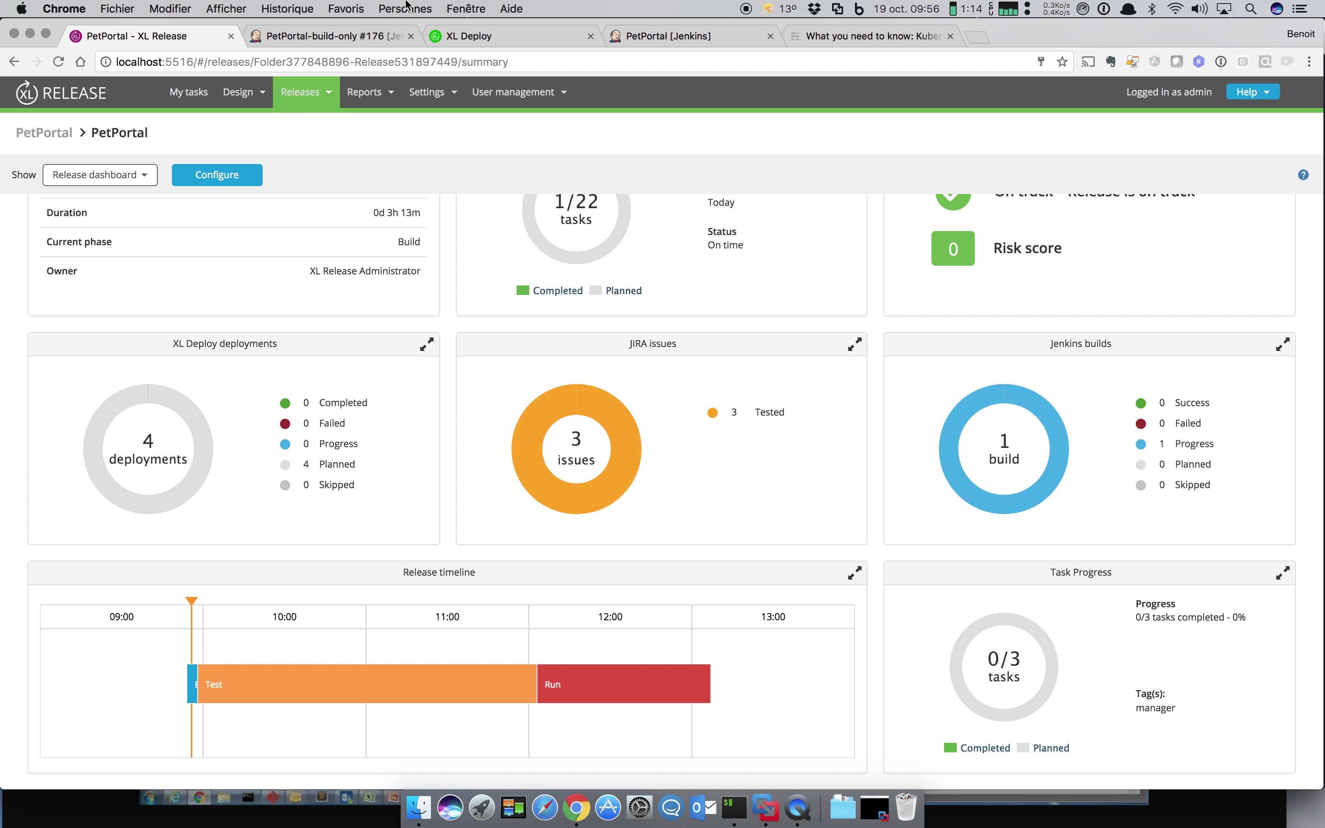
left_click(200, 104)
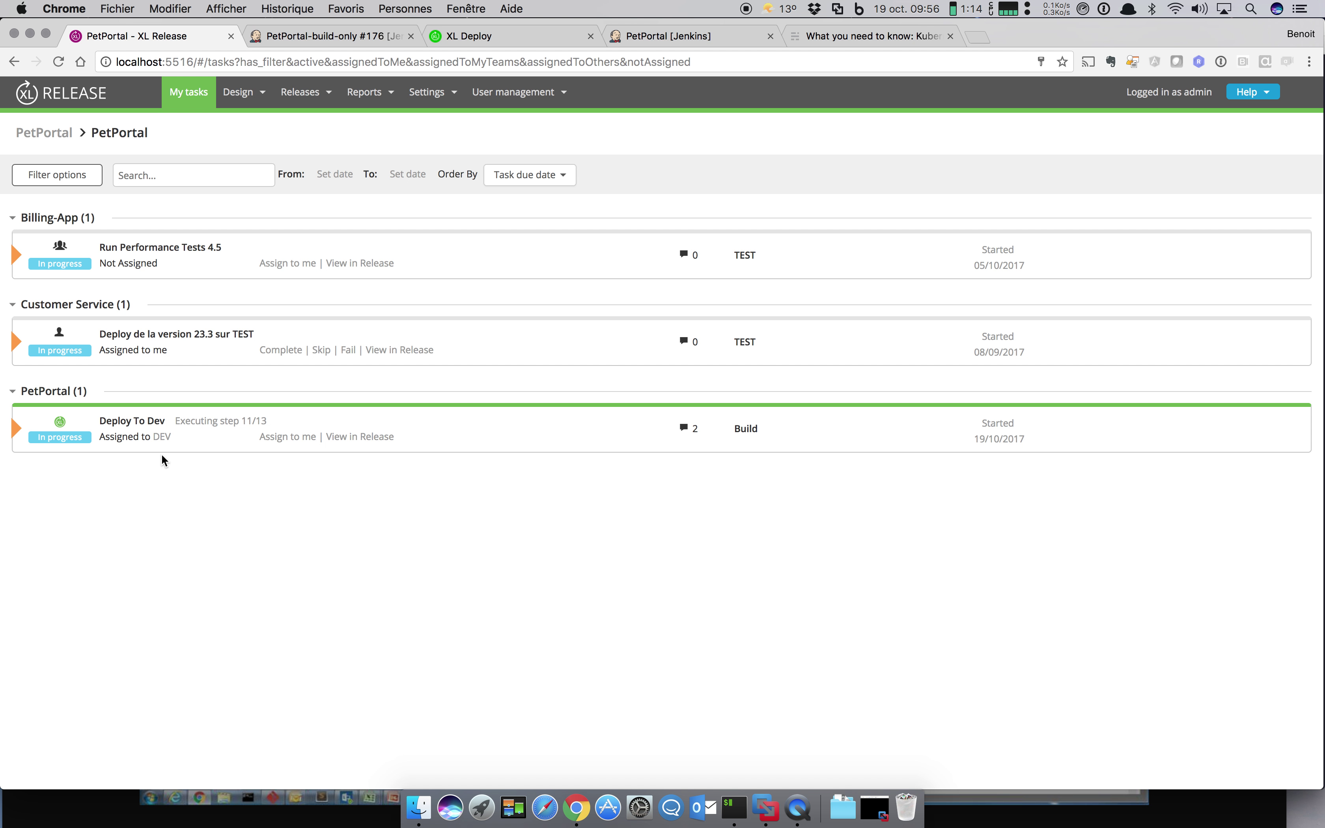
Step: Look over the reports dashboard charts, then open the Release value stream report
mouse_move(367, 92)
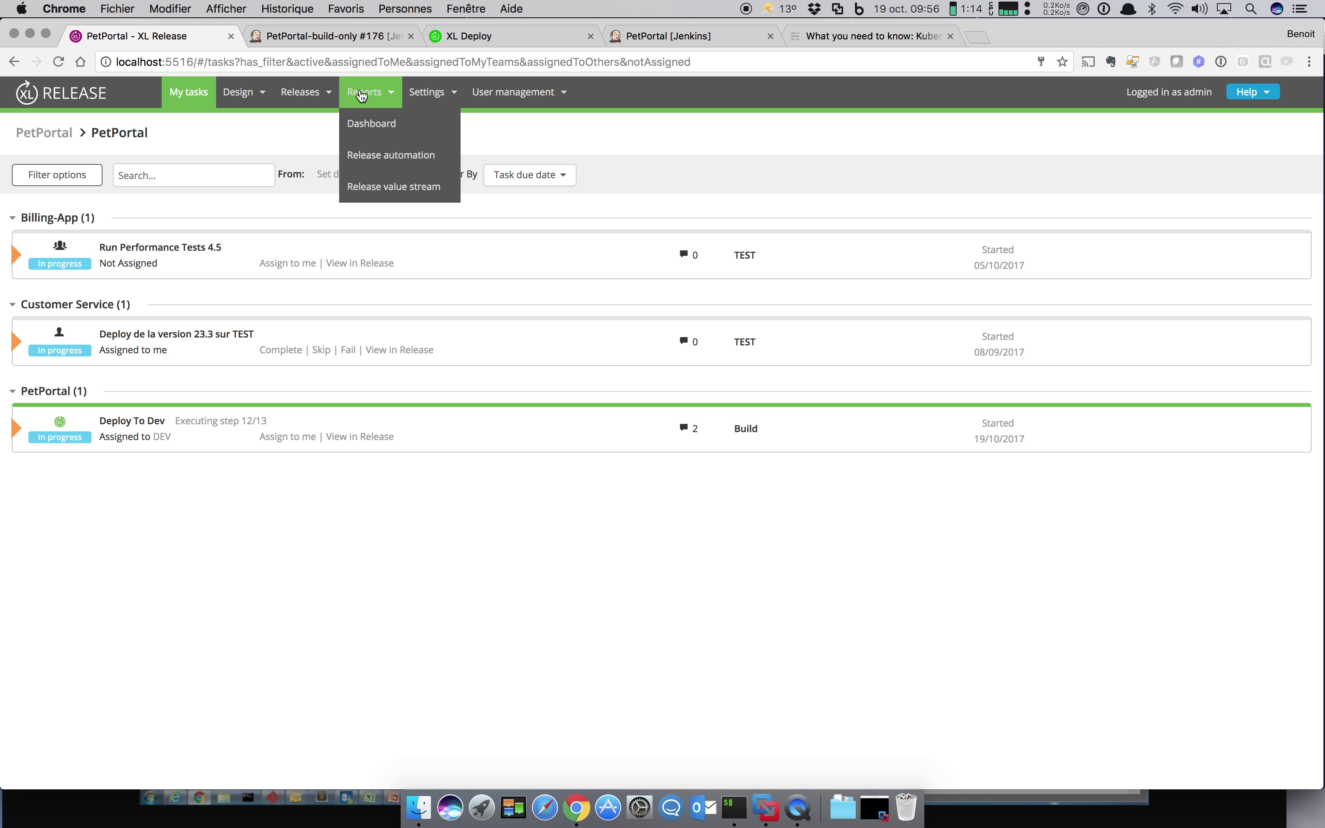
left_click(370, 123)
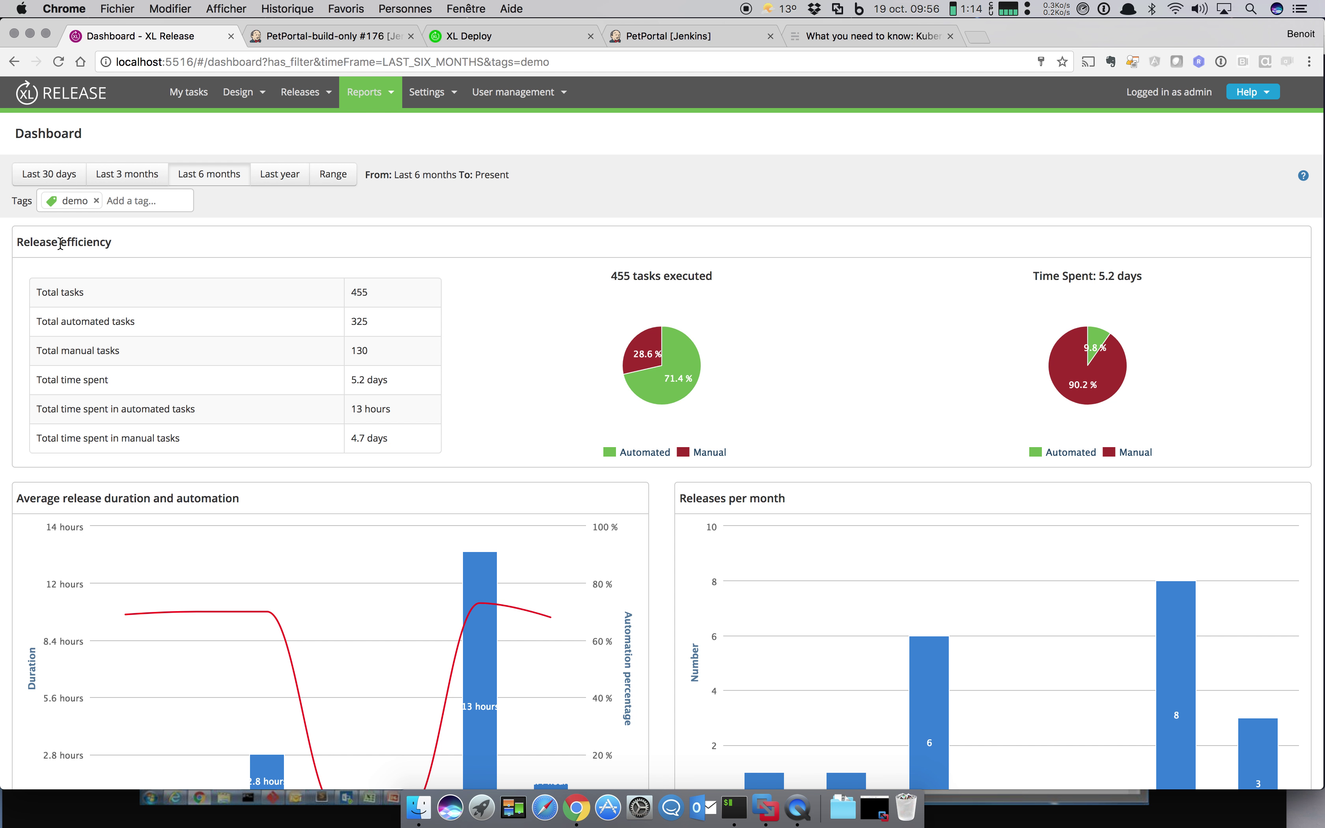
mouse_move(636, 362)
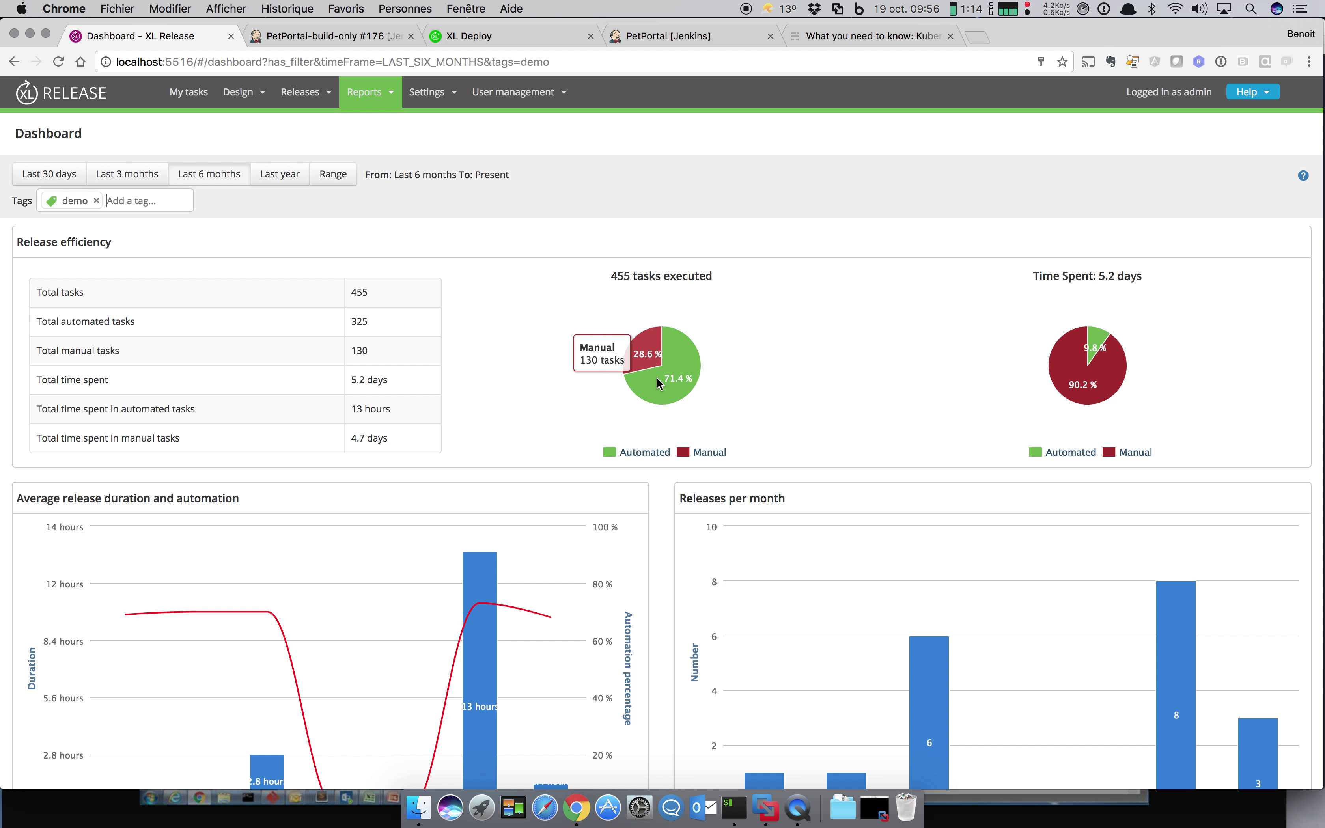
mouse_move(666, 388)
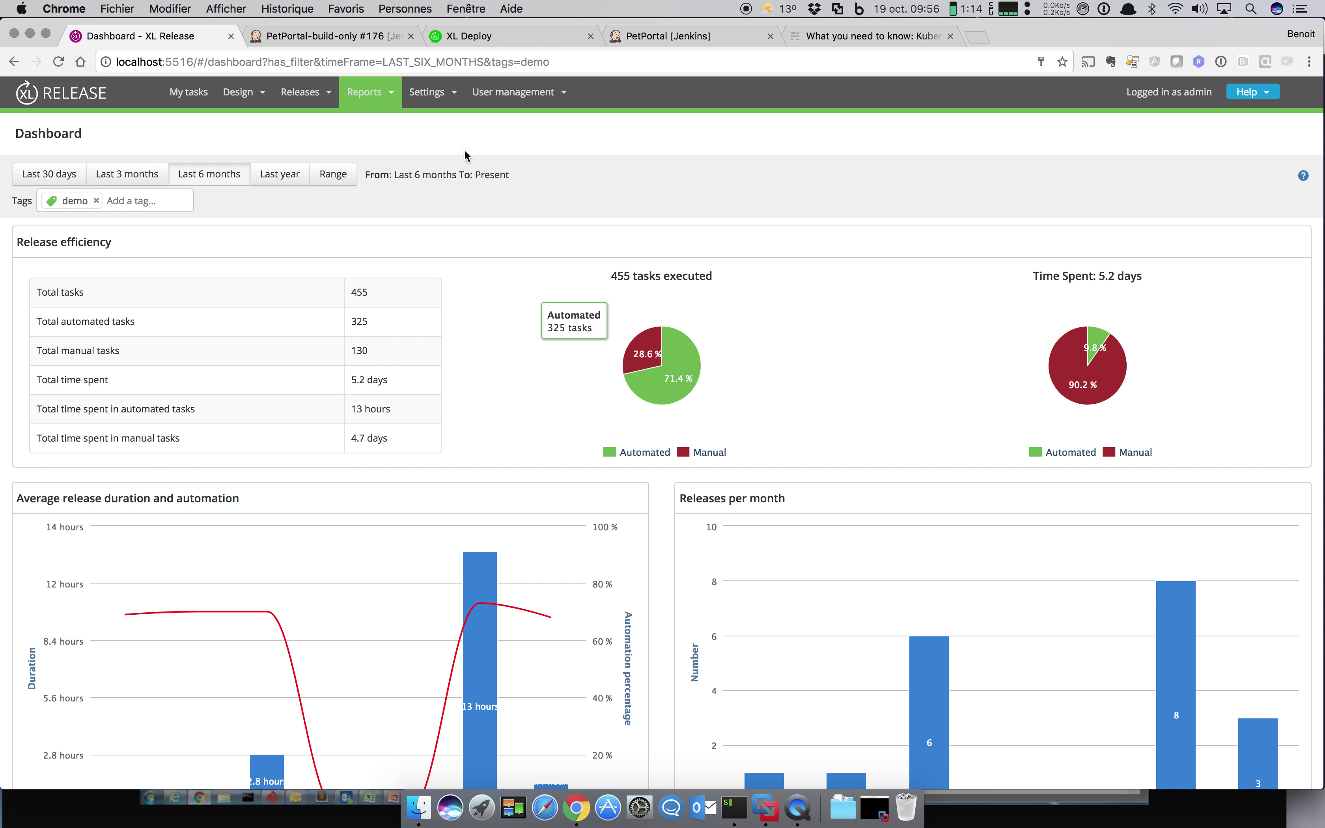
mouse_move(370, 93)
left_click(381, 187)
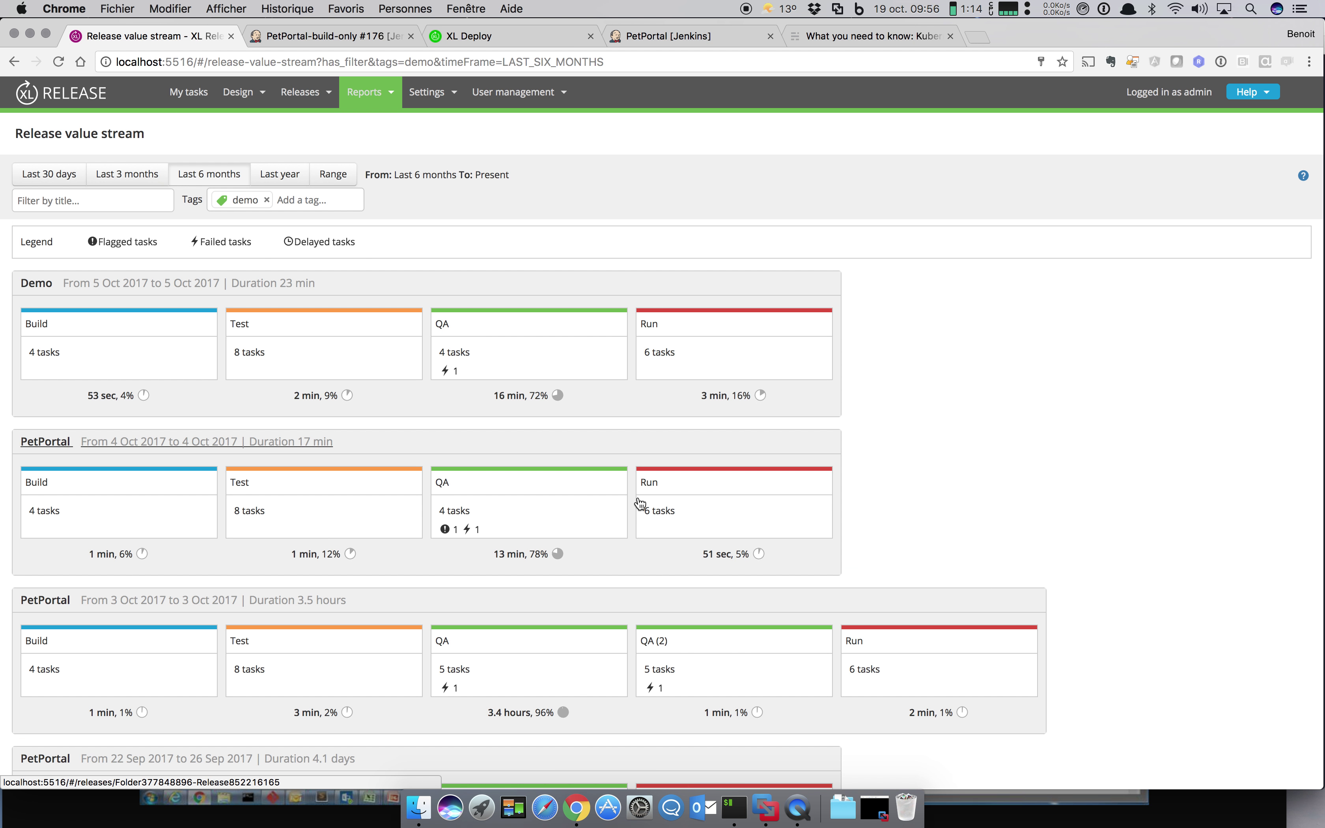
Step: Scroll through the past releases' phase durations and failures, then open Run23
scroll(640, 504, "down", 3)
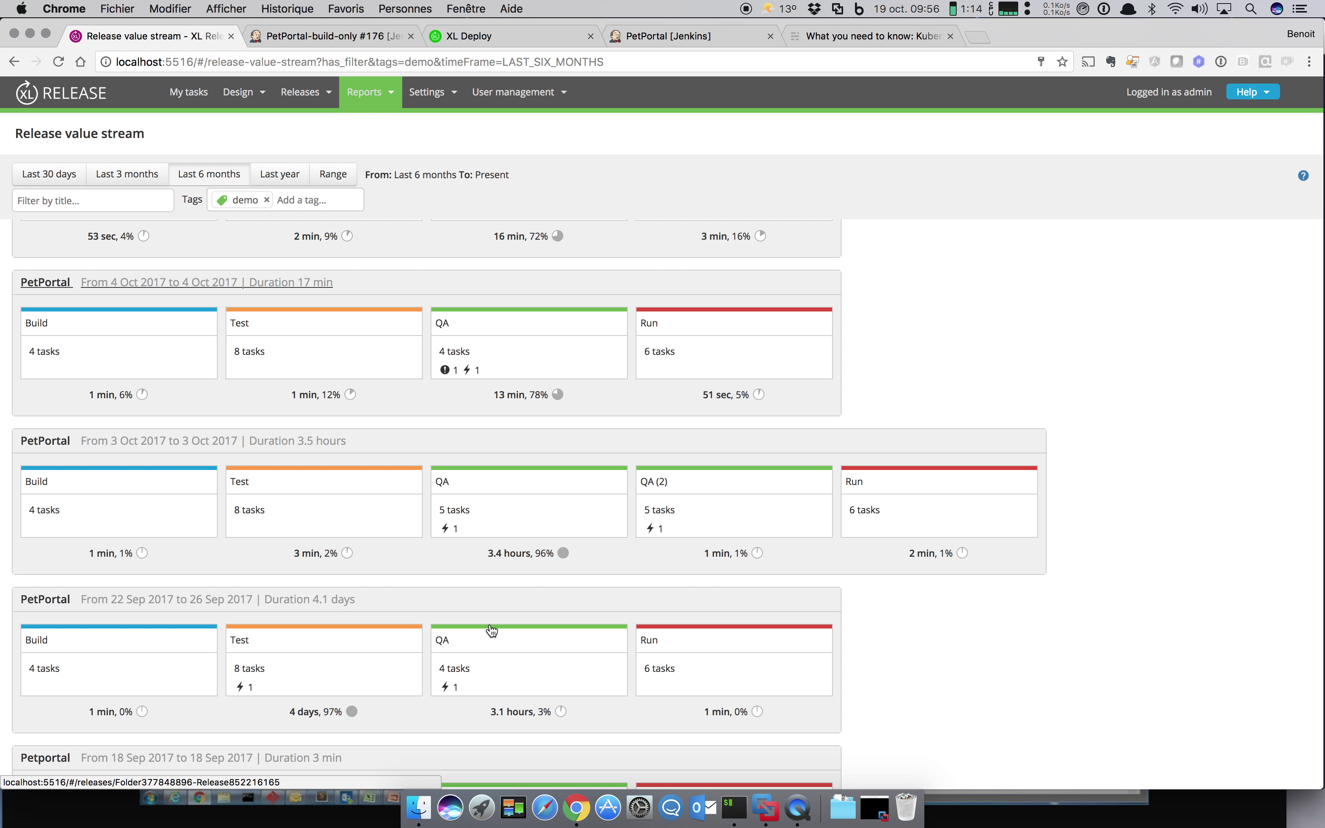
mouse_move(457, 689)
scroll(457, 690, "down", 1)
scroll(457, 689, "down", 5)
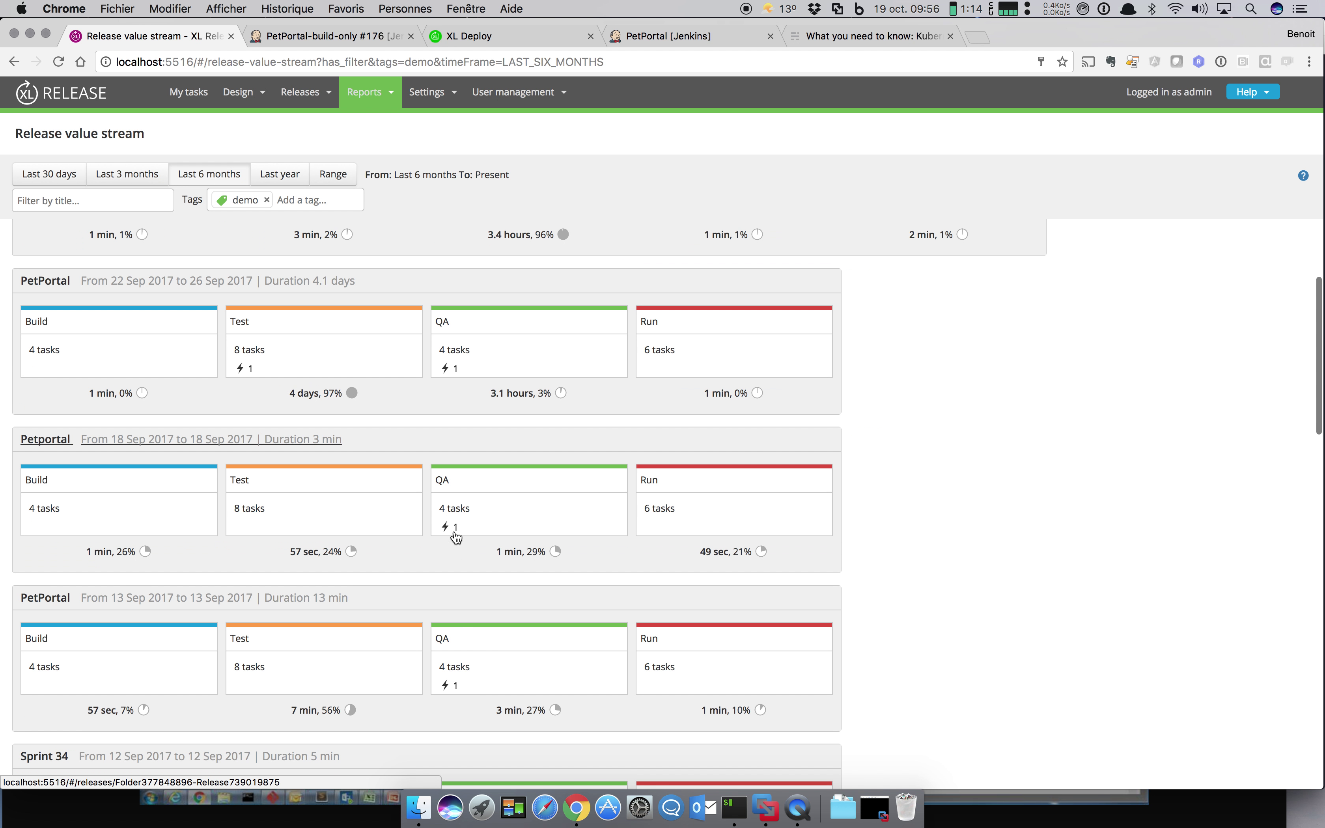
mouse_move(454, 530)
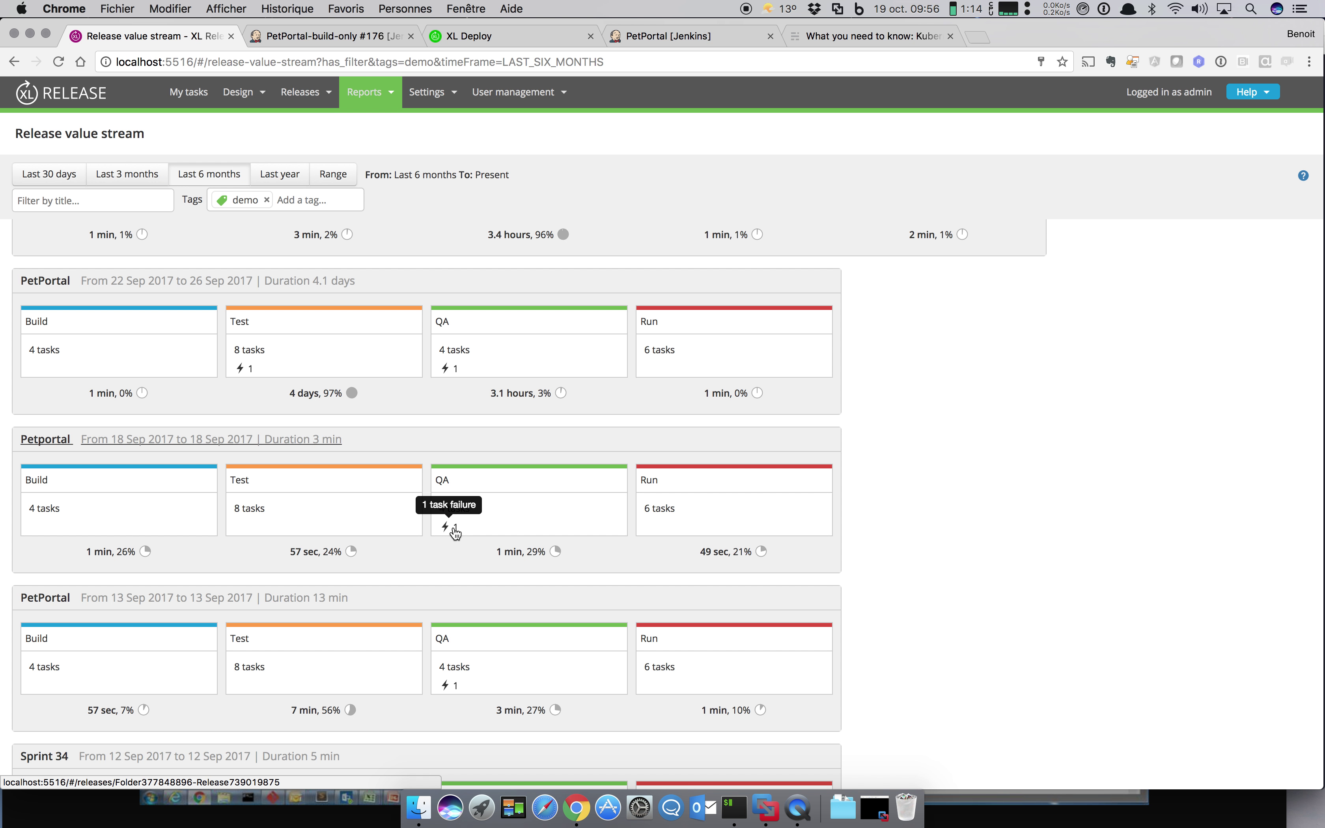
scroll(337, 558, "down", 7)
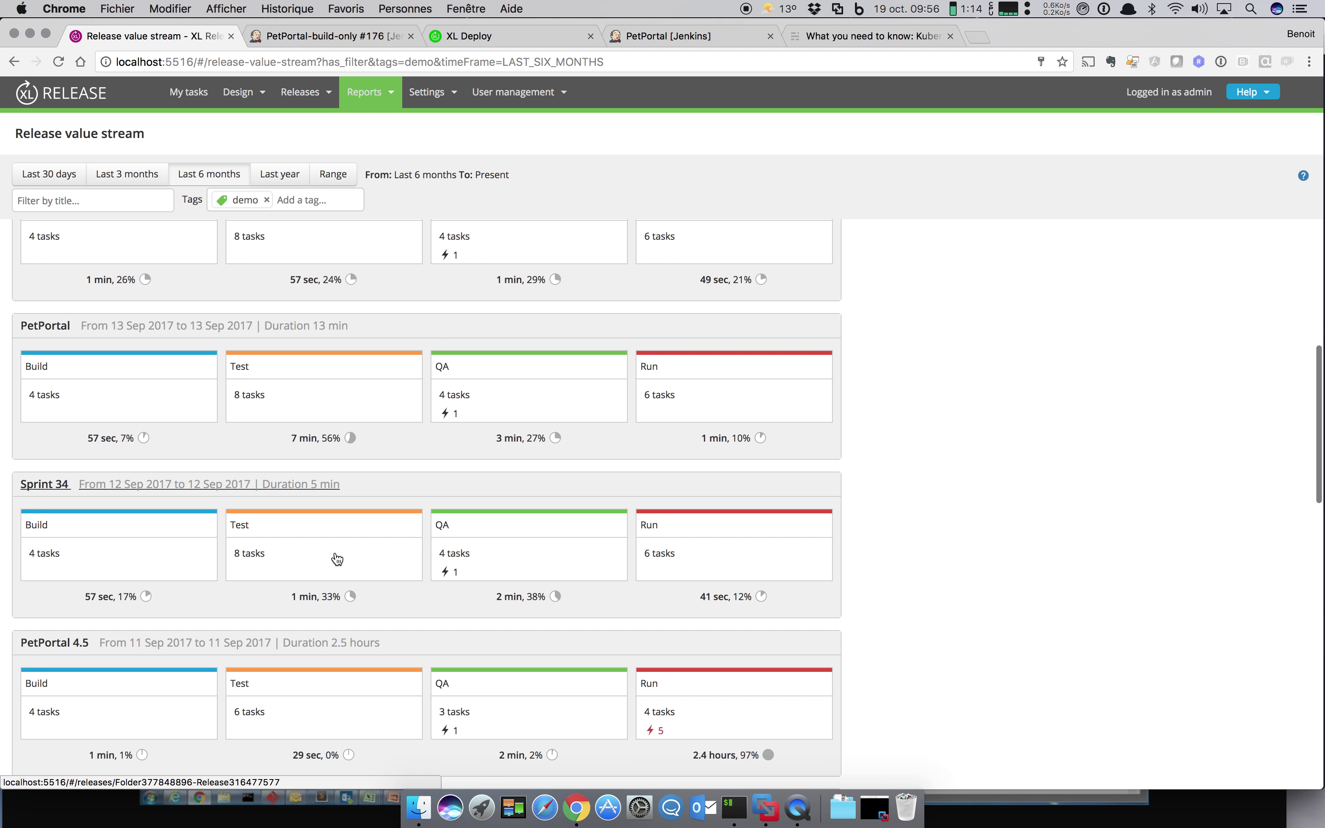
scroll(337, 558, "down", 6)
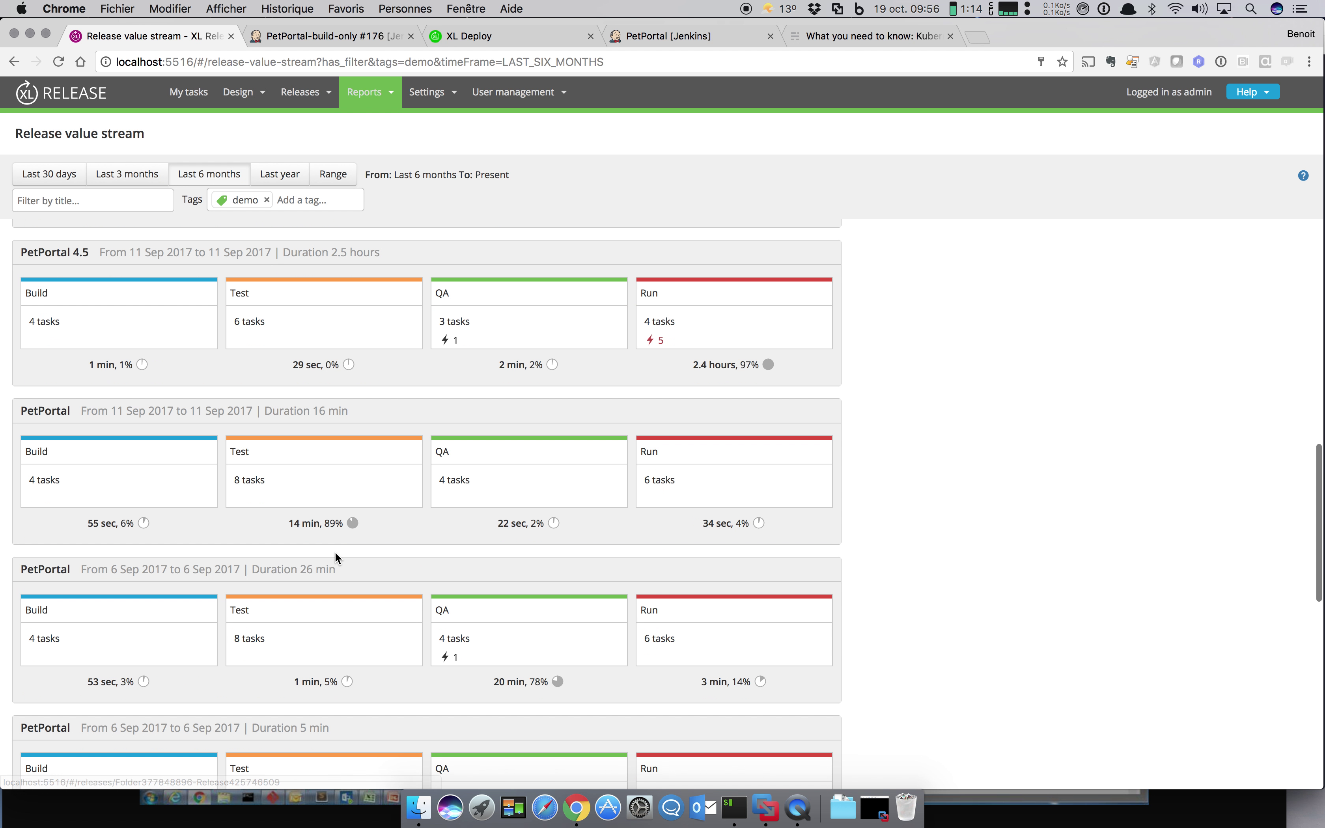
scroll(337, 558, "down", 3)
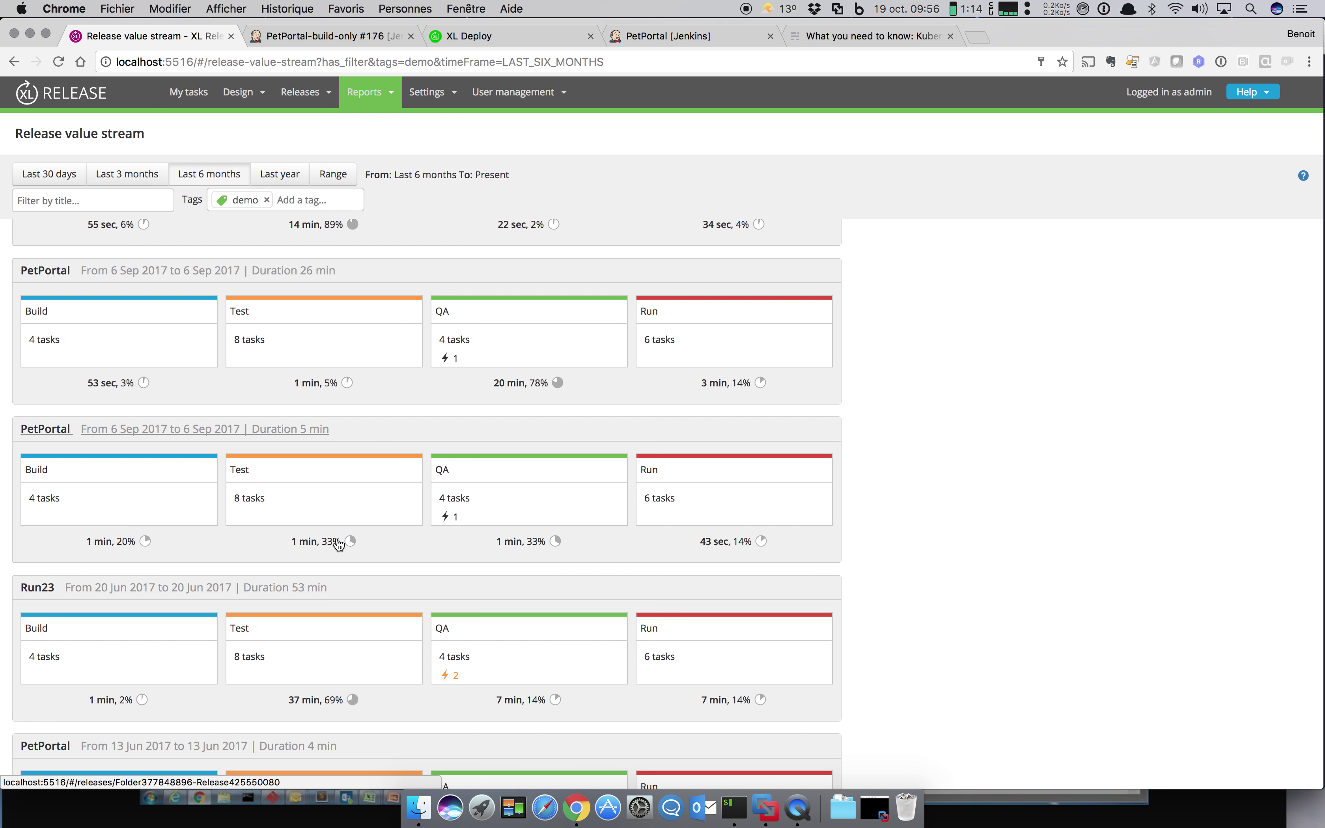
left_click(375, 658)
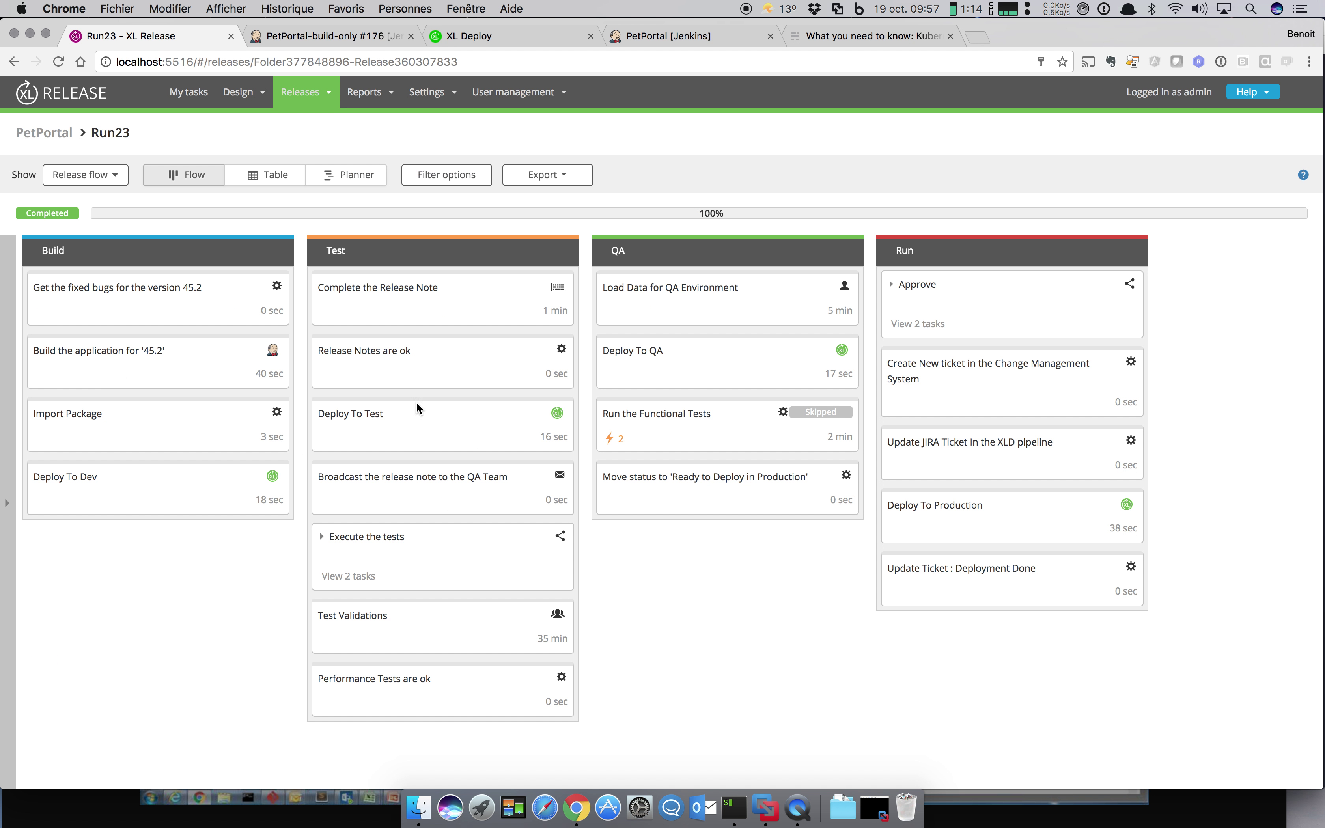
Step: Switch to the Run23 release dashboard and scroll through its widgets
left_click(94, 168)
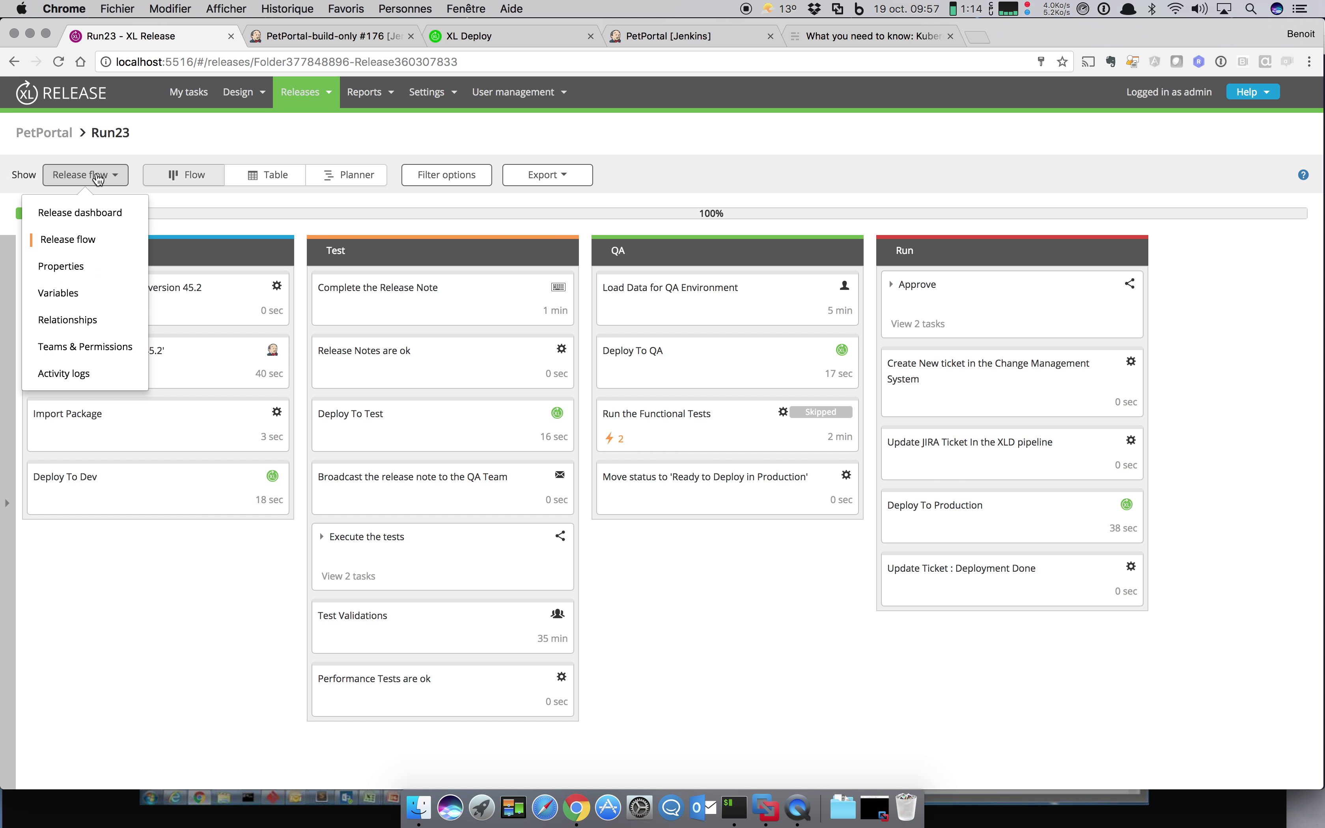
left_click(76, 212)
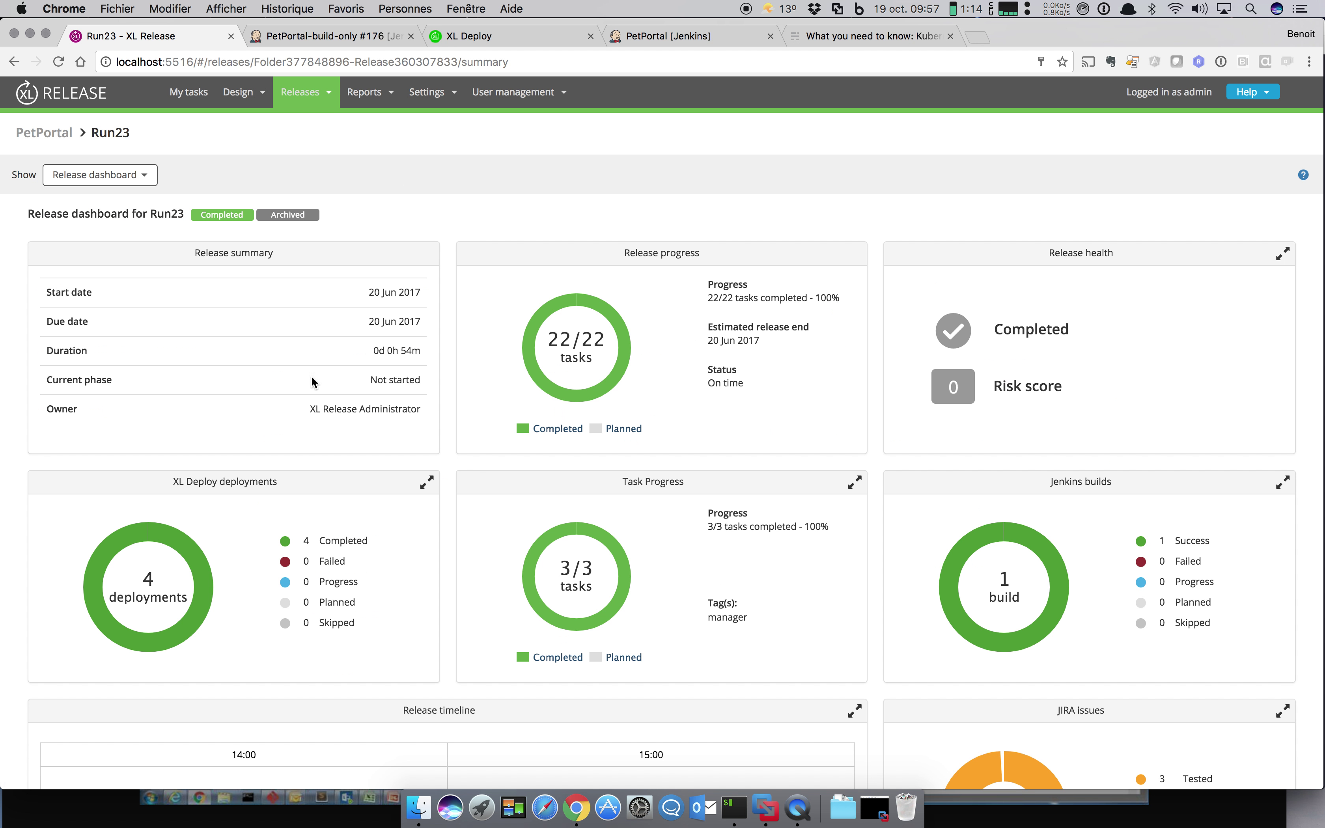
mouse_move(176, 594)
scroll(664, 645, "down", 1)
scroll(664, 645, "down", 5)
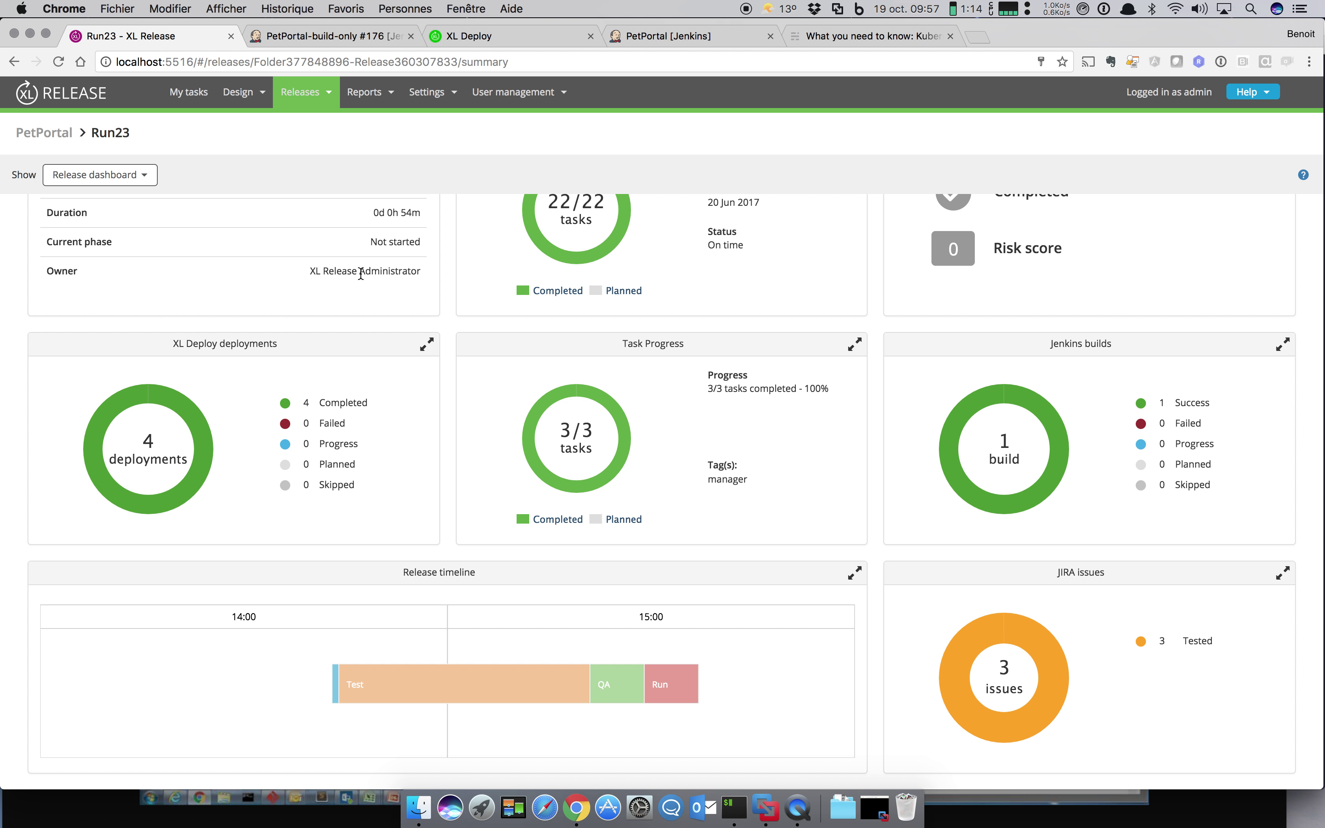
Step: Go to the releases overview, then to the Folders page
mouse_move(312, 105)
left_click(299, 132)
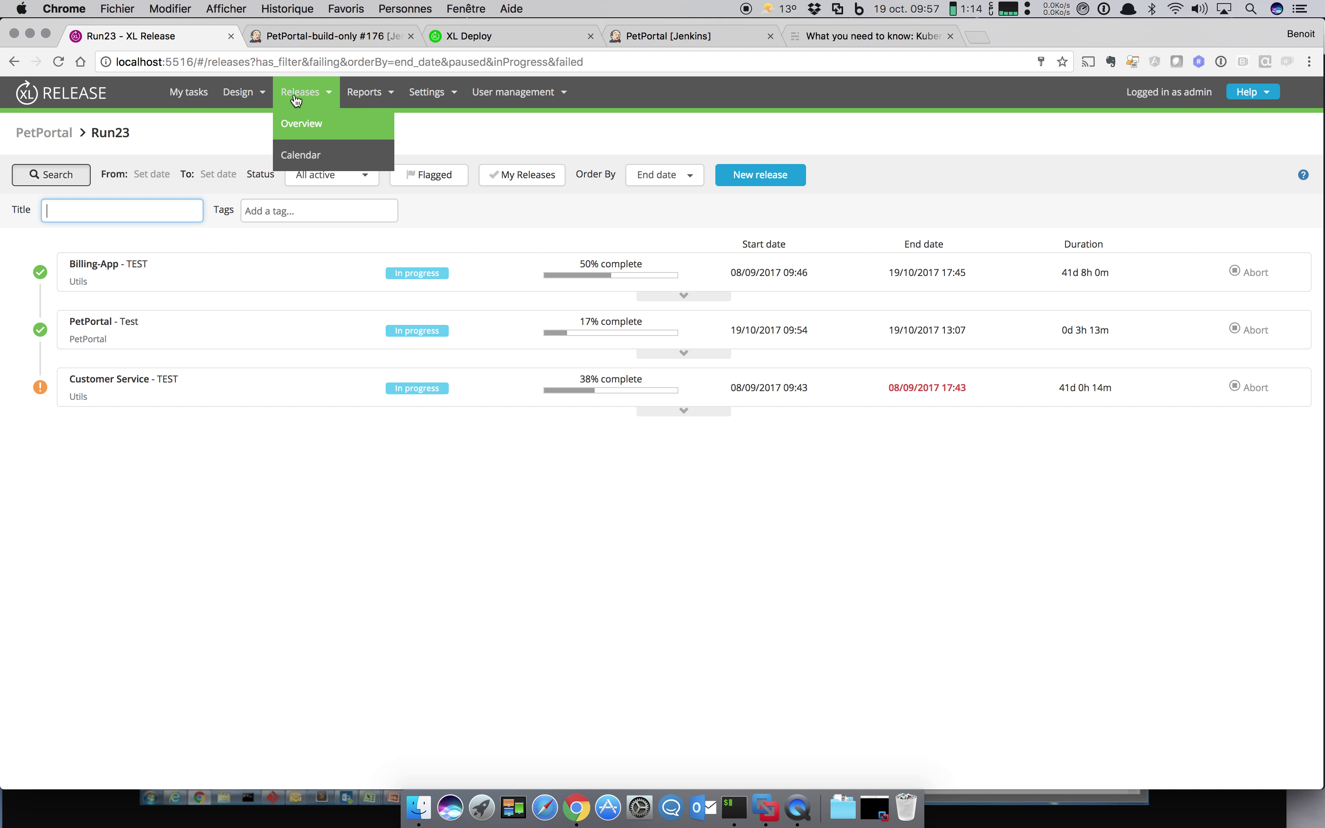
mouse_move(243, 92)
left_click(246, 125)
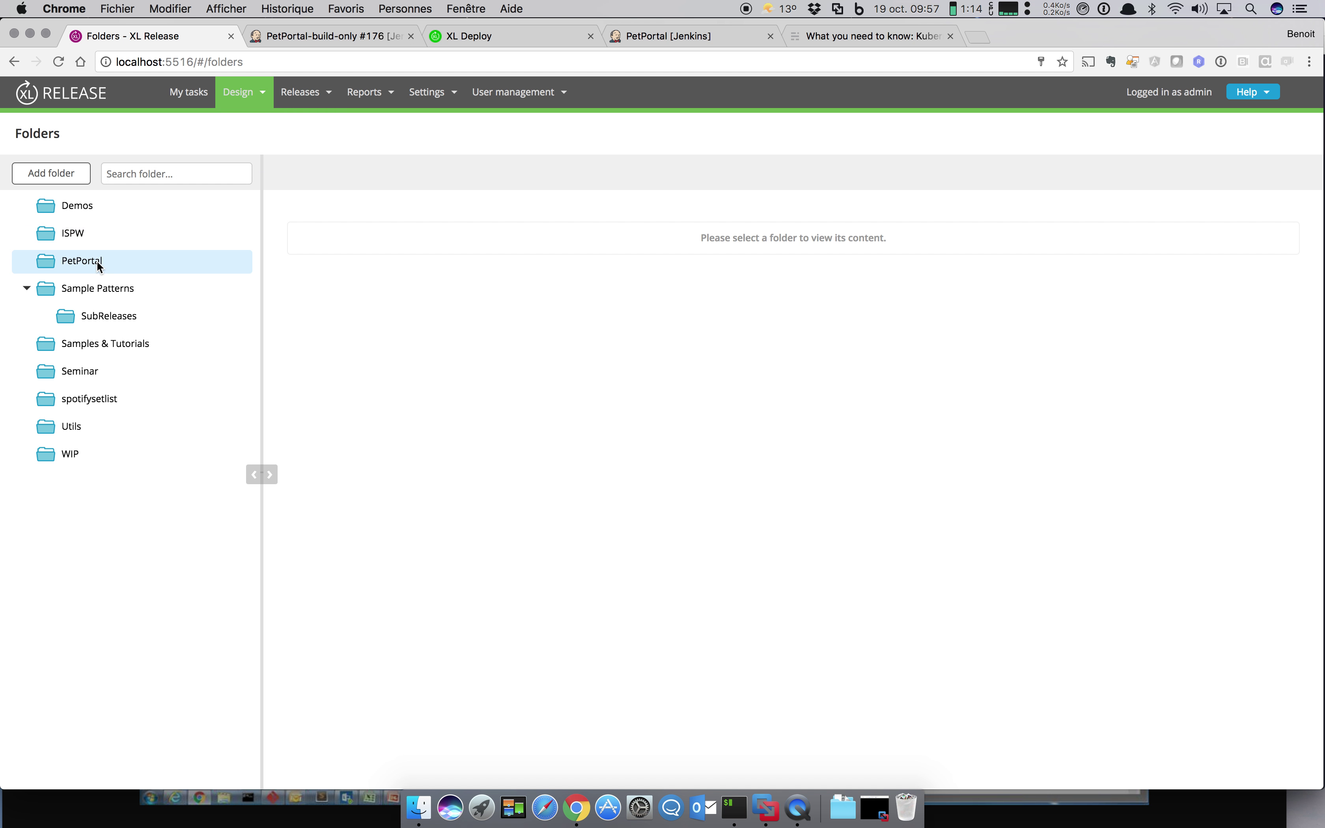
Step: Look over the Multi Deploy template in Sample Patterns, then begin a new release from Start And Wait
left_click(114, 289)
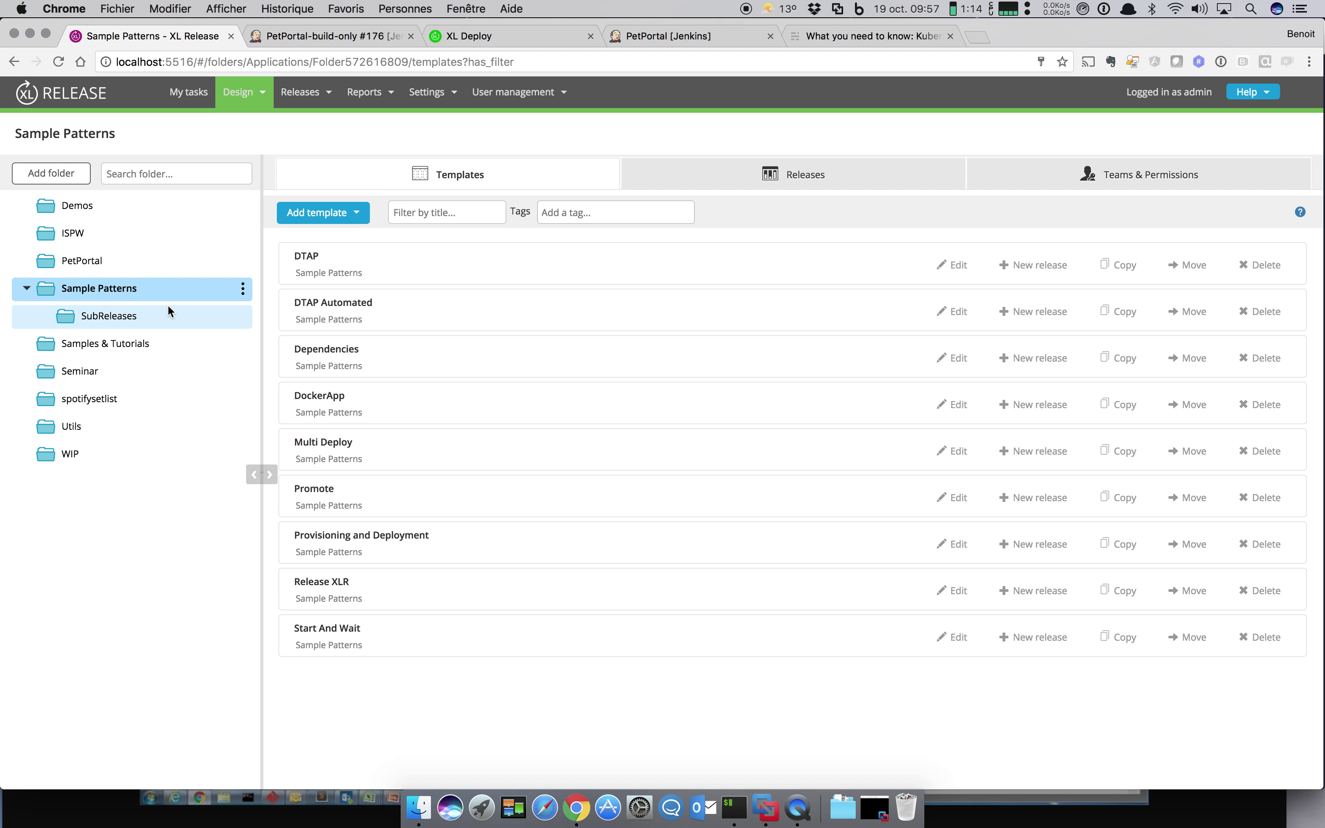
left_click(342, 442)
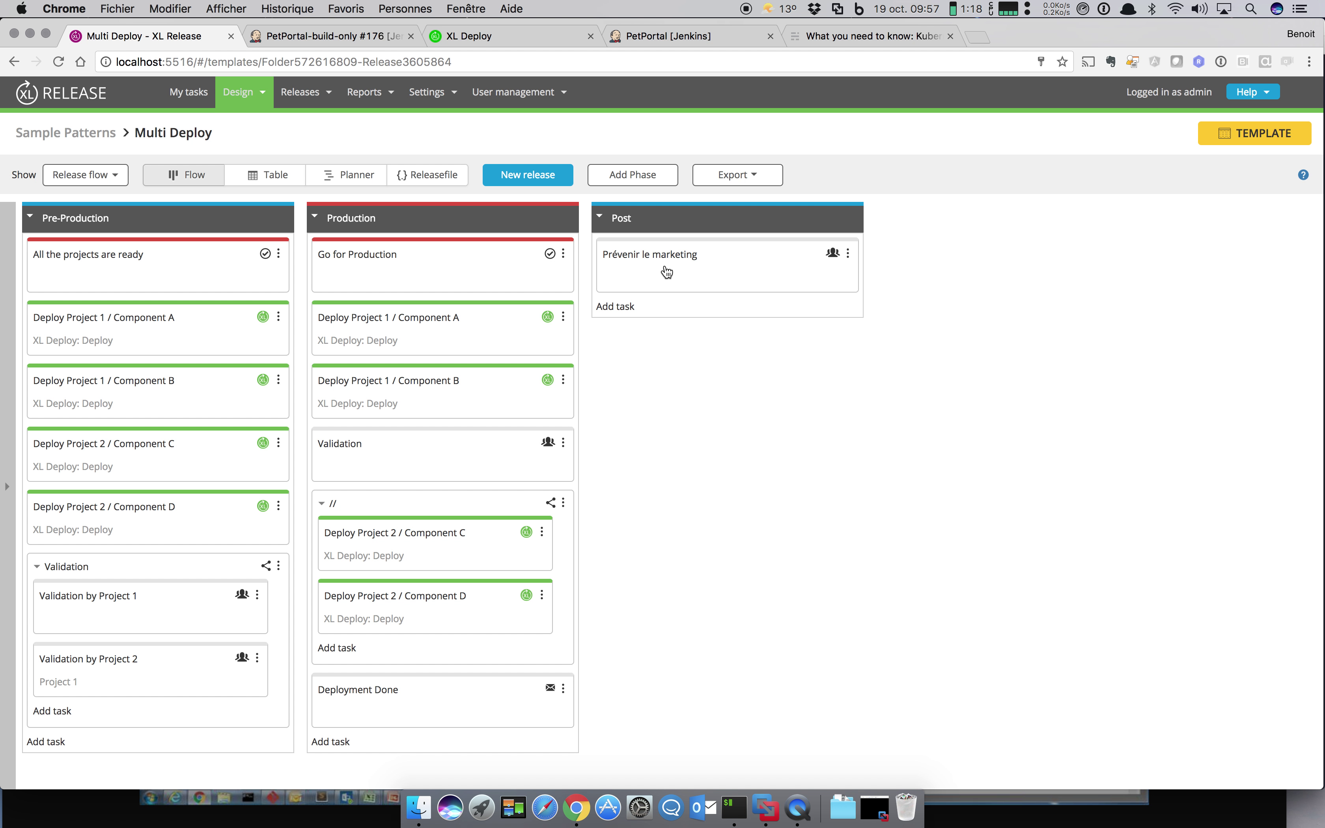
left_click(14, 62)
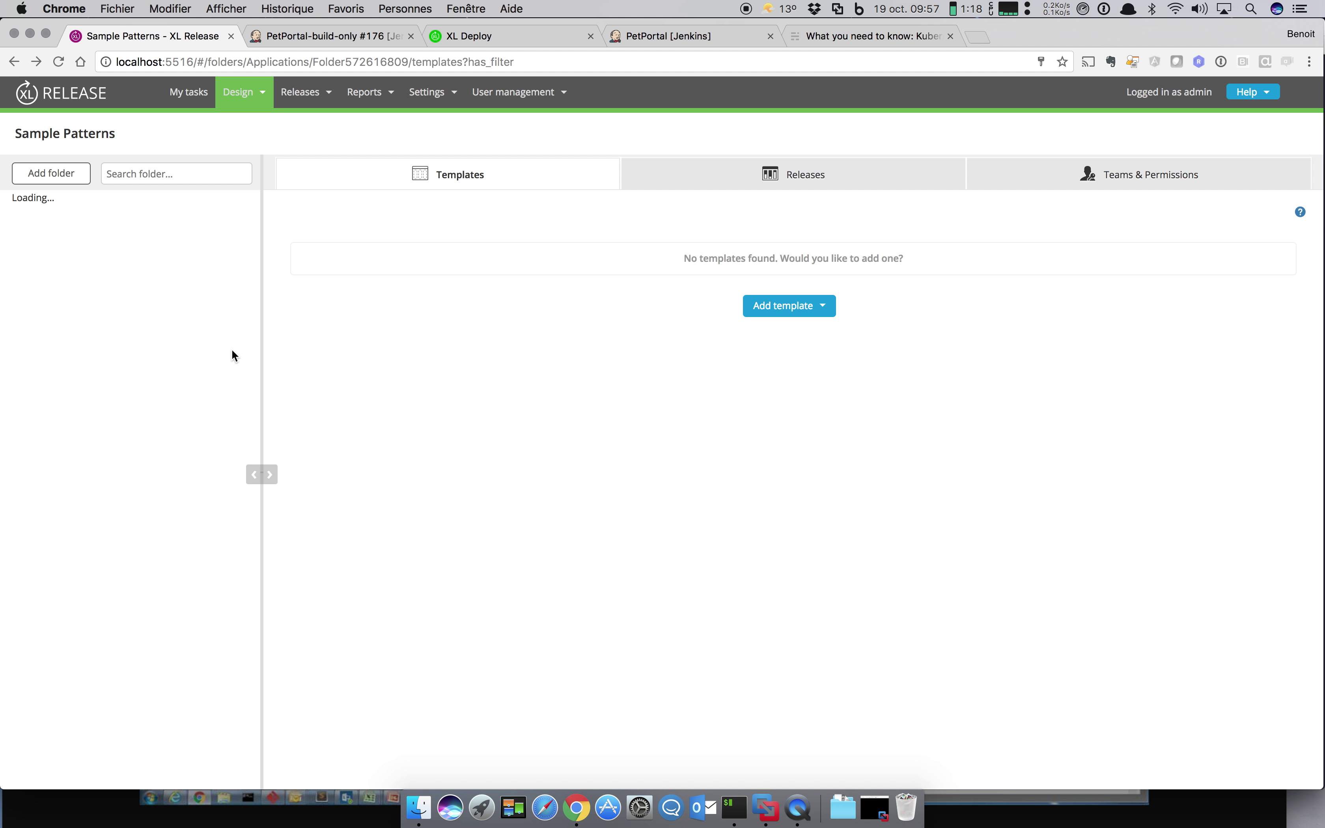
left_click(333, 627)
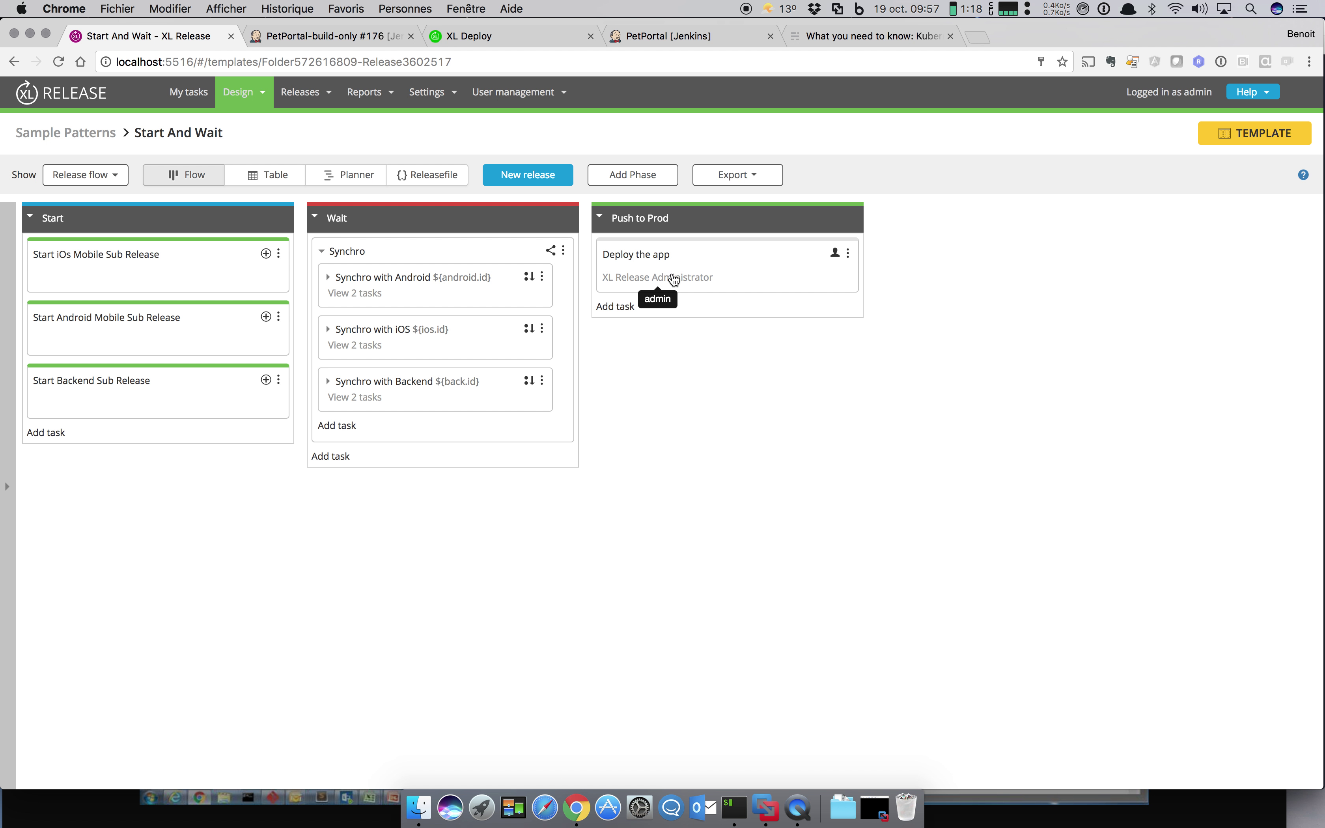
left_click(534, 175)
Step: Create a release named 'DEMO' and start it
left_click(414, 228)
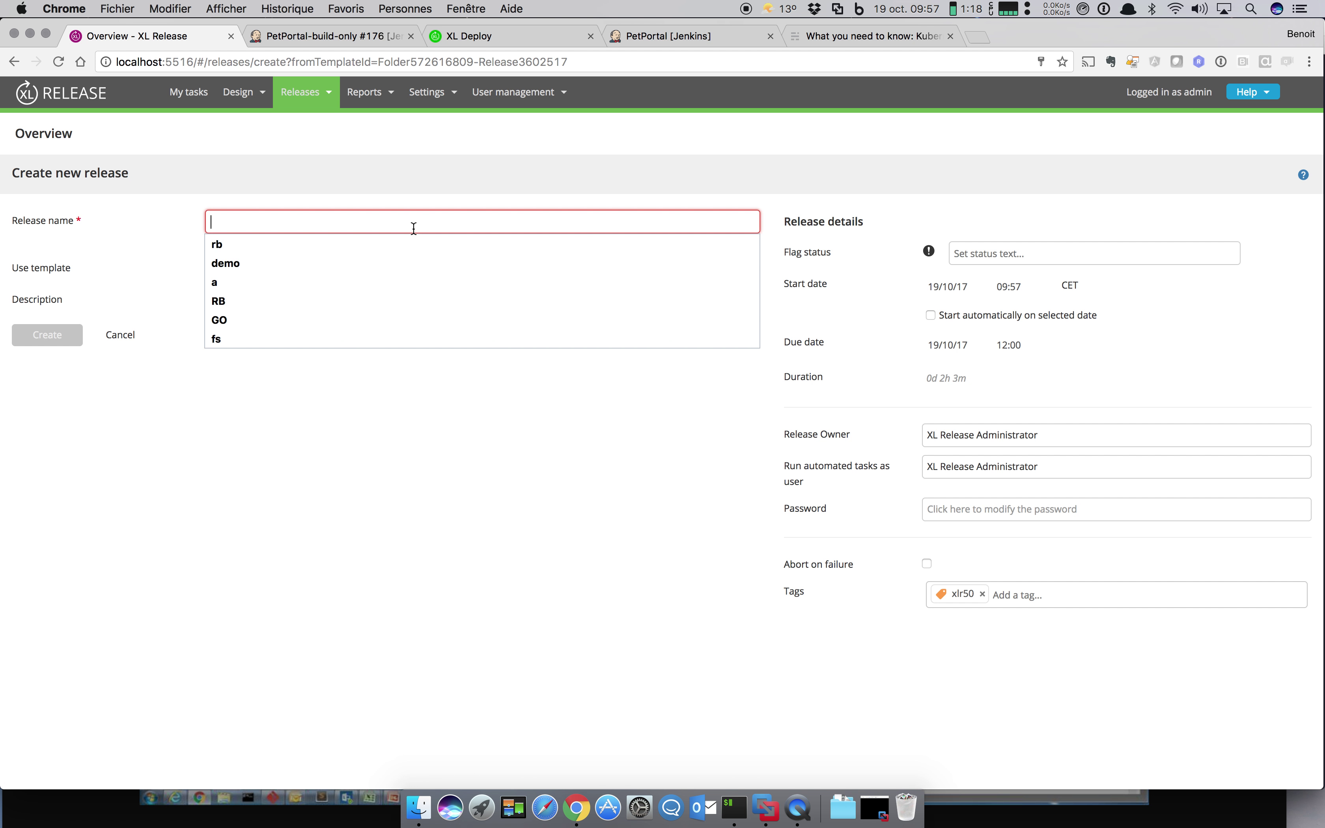
type("DEMO")
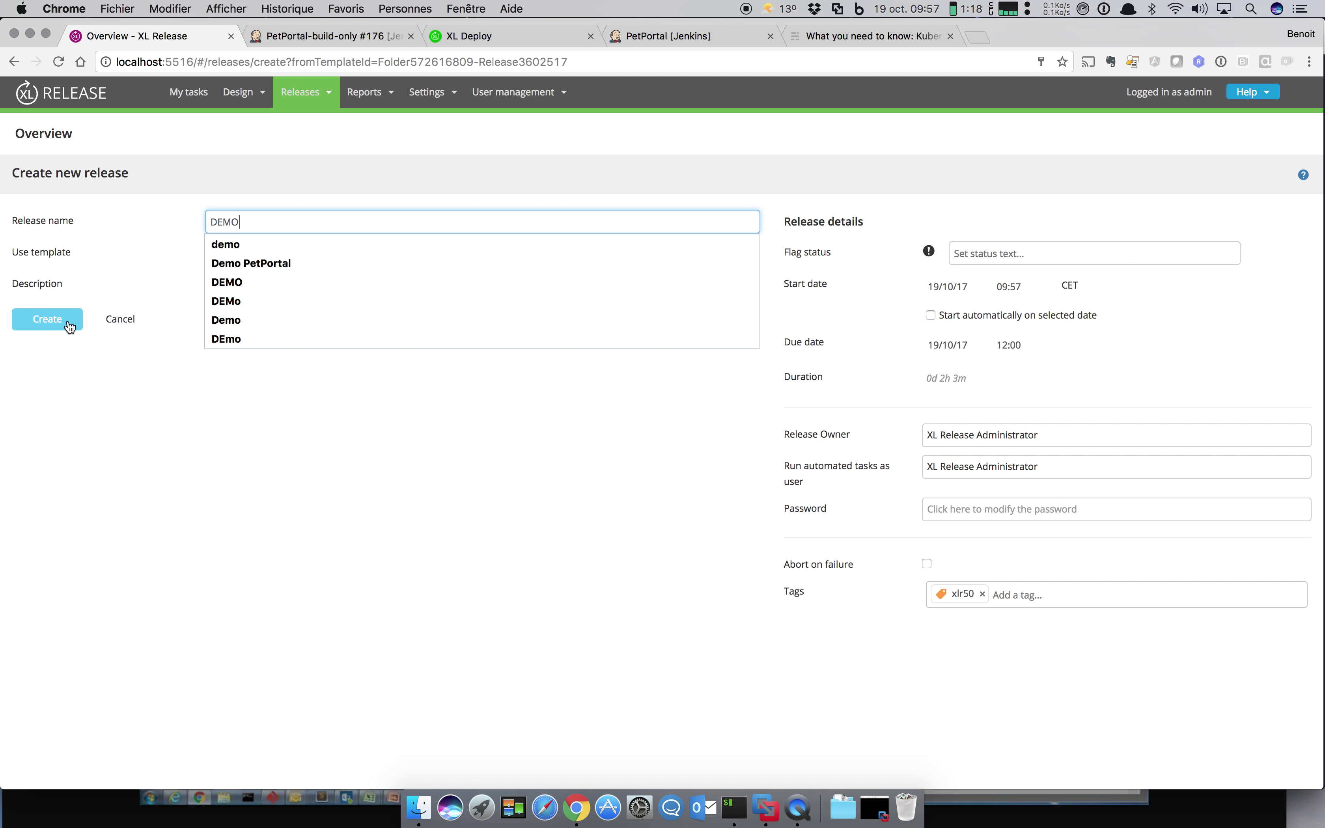
left_click(67, 323)
left_click(708, 292)
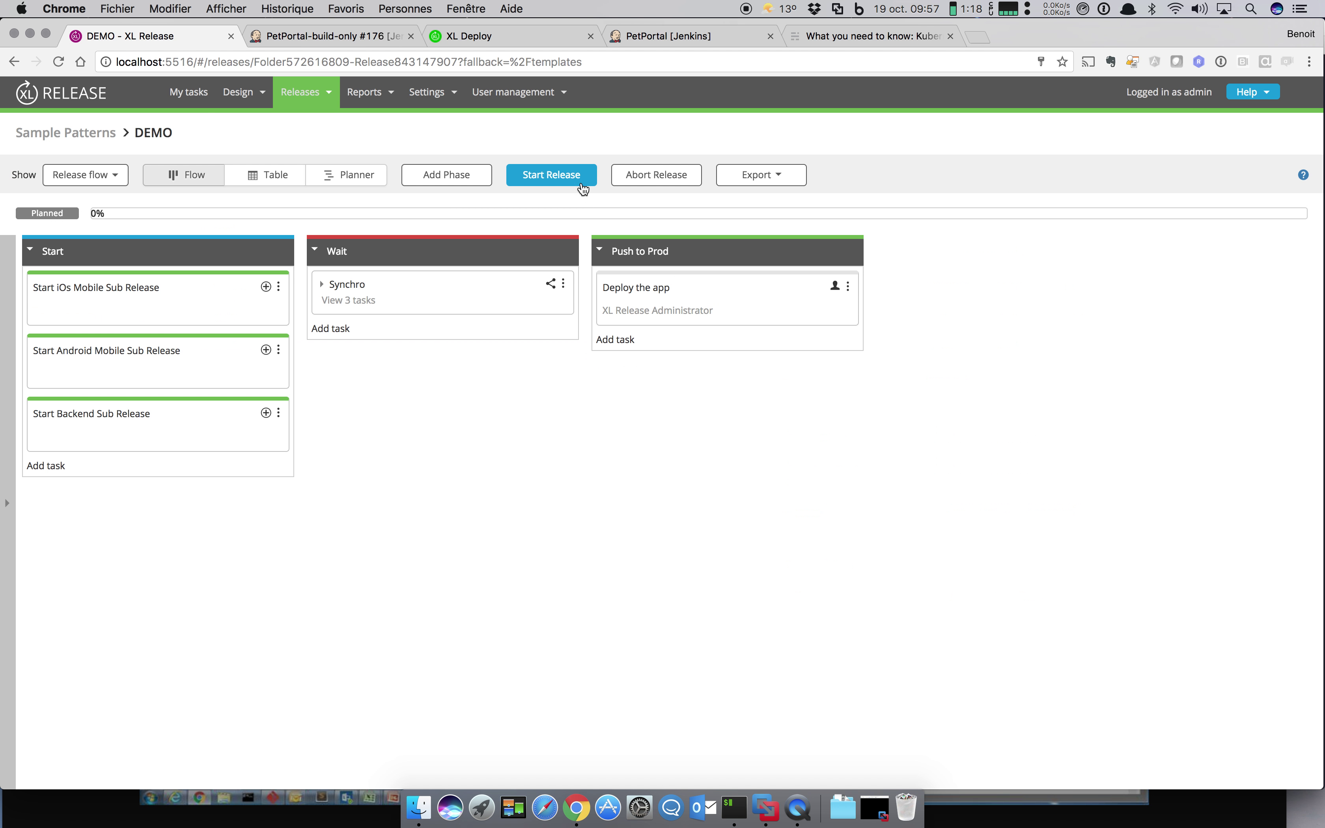
left_click(578, 178)
left_click(933, 248)
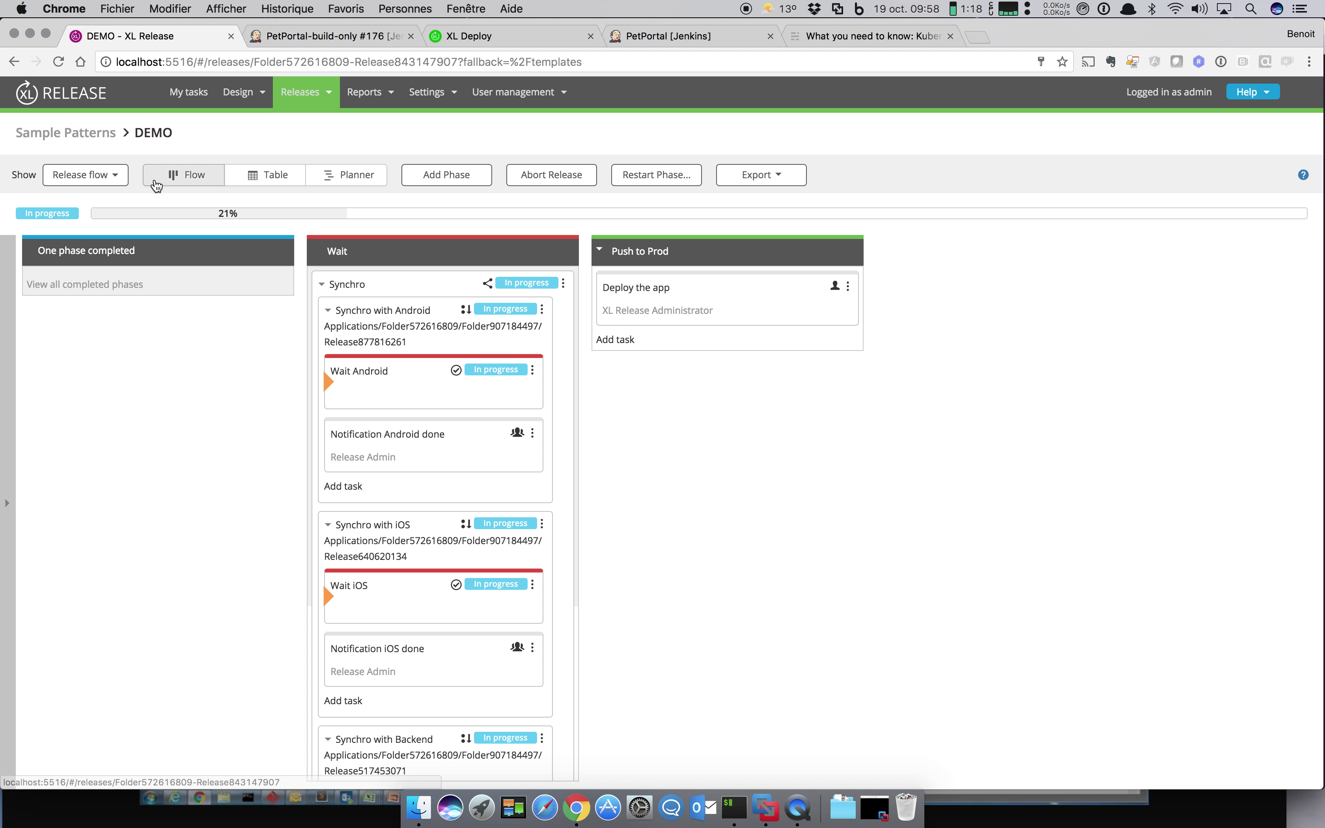
Step: Review DEMO's relationships graph with its Mobile iOS, Mobile Android and Back sub-releases, then return to Folders
left_click(104, 178)
left_click(83, 319)
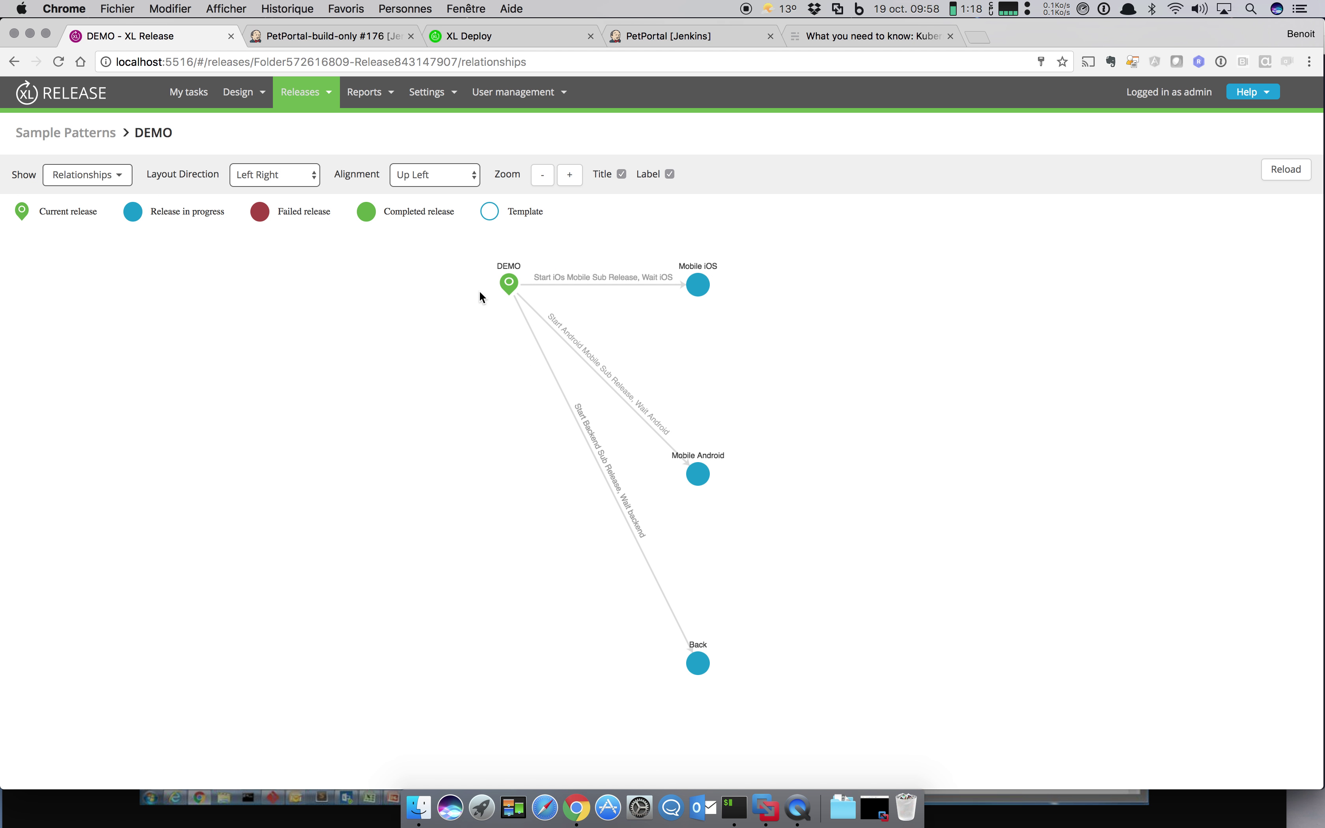
left_click_drag(507, 284, 445, 451)
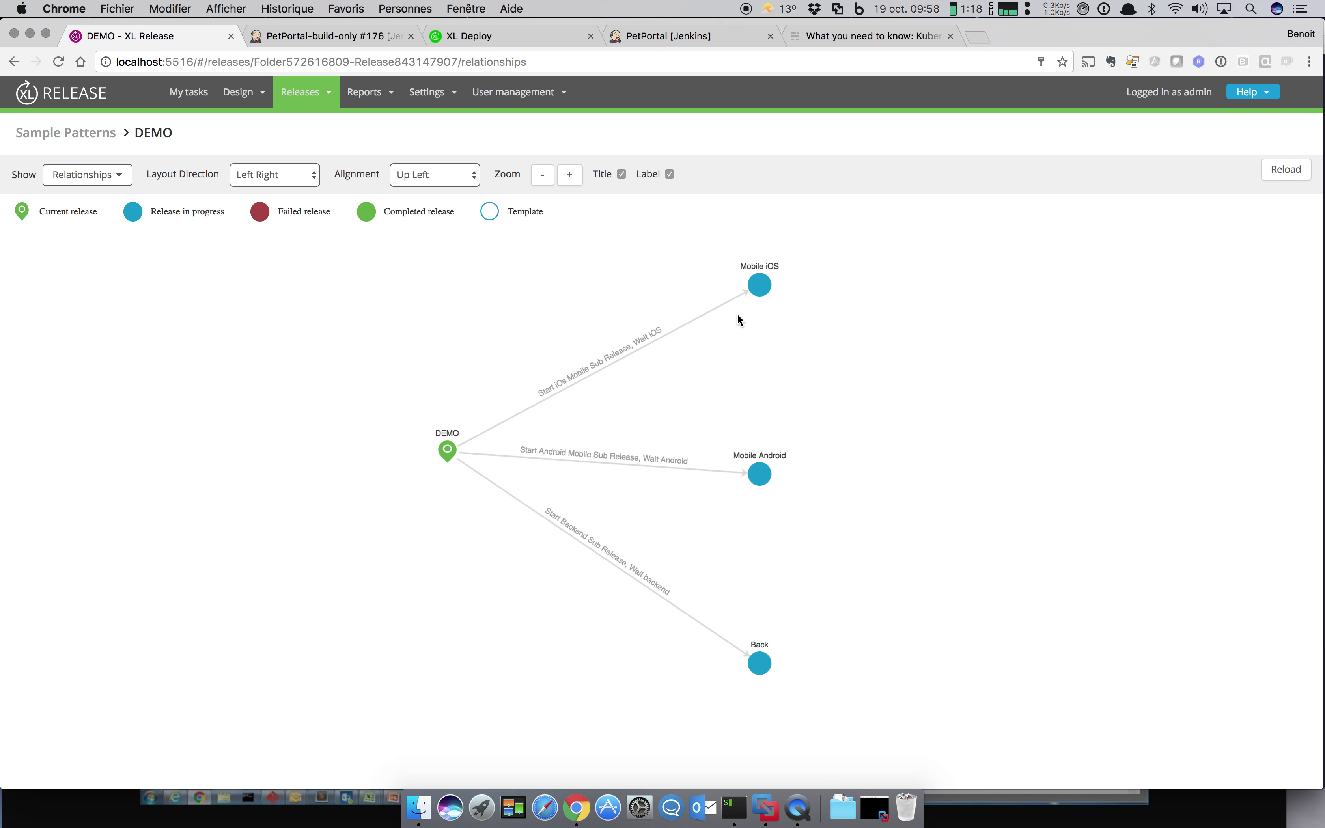
left_click(249, 79)
left_click(243, 125)
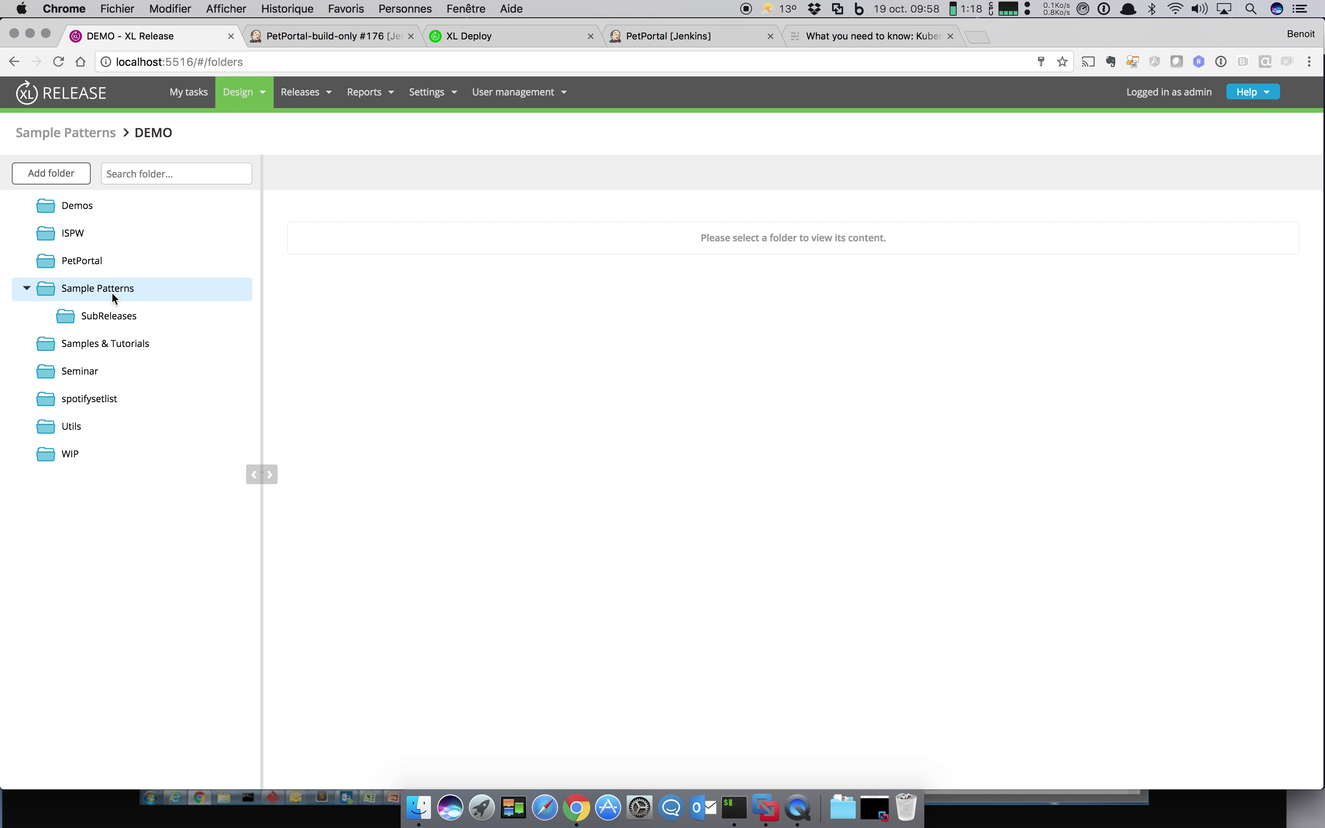
Step: Open the Release XLR template in Sample Patterns and view its later phases through Post-installation steps
left_click(111, 291)
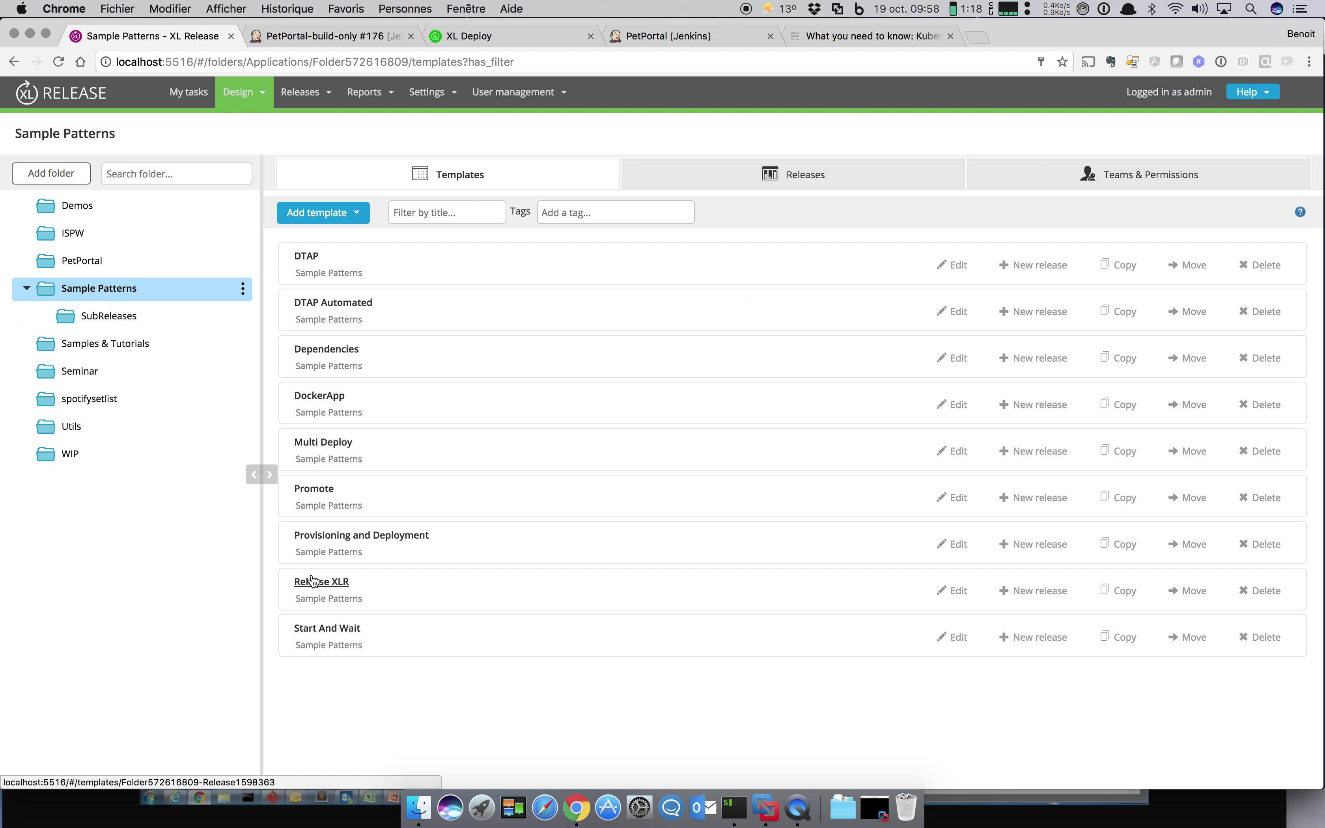
left_click(312, 581)
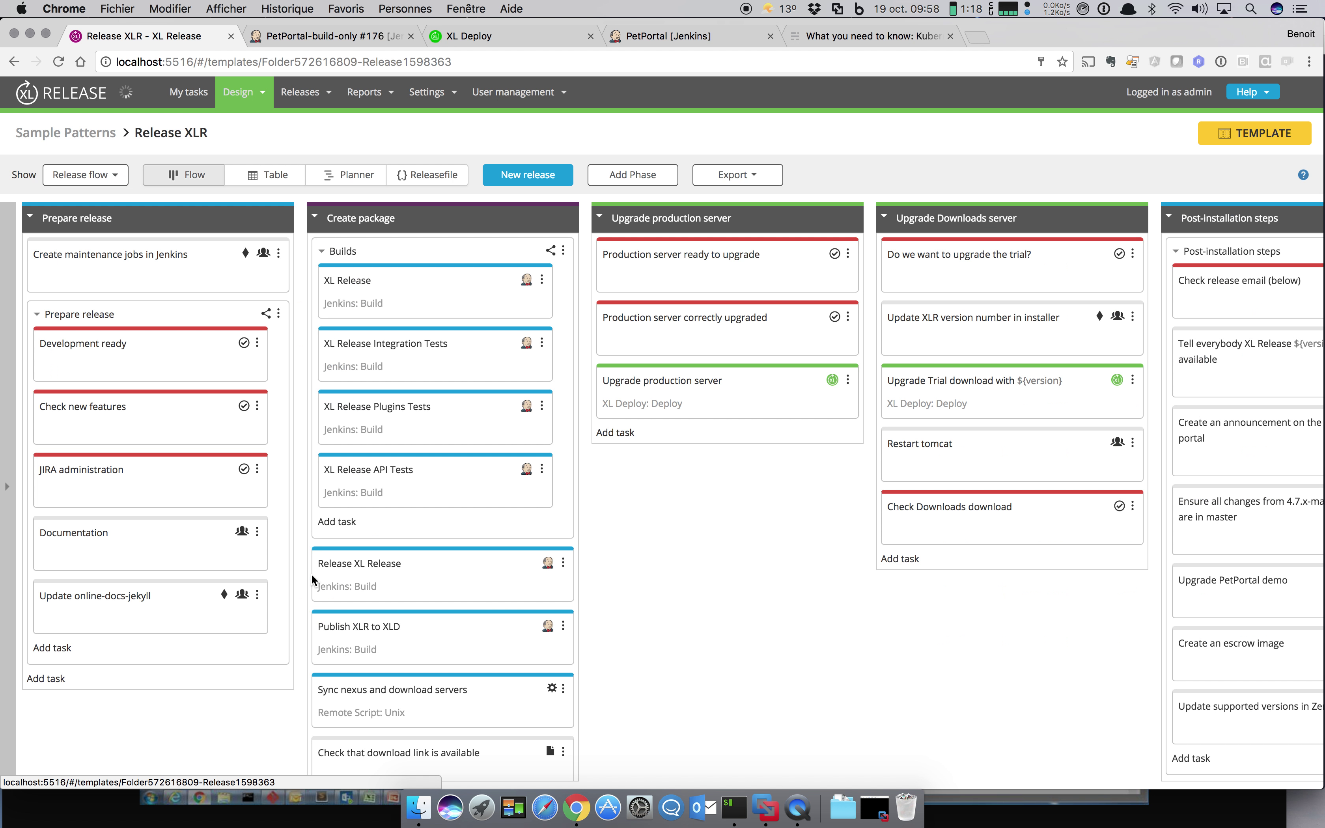
scroll(311, 574, "right", 10)
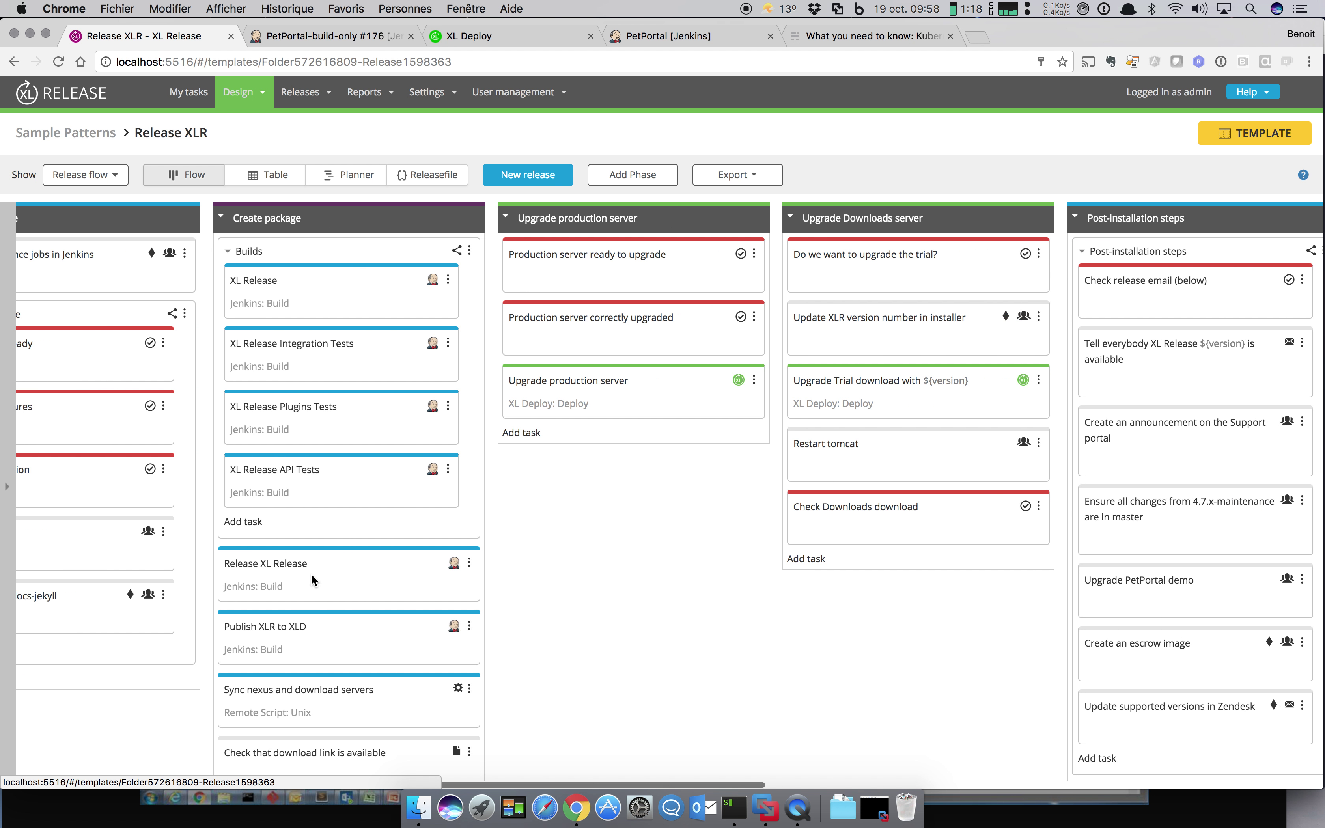